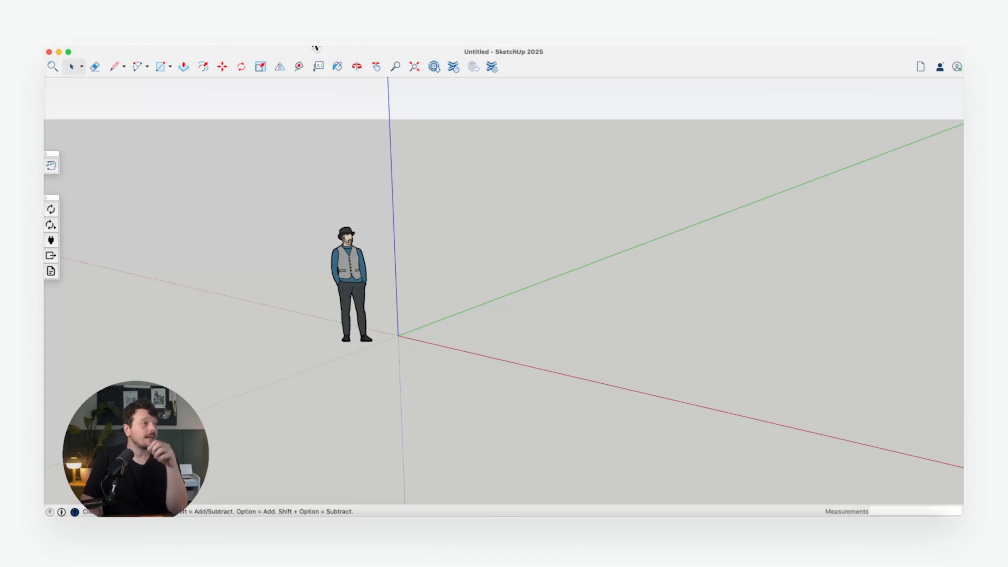
- Search the Extension Warehouse for "Rayon" and open the SketchUp for Rayon extension's page
{"action": "left_click", "coordinate": [311, 49]}
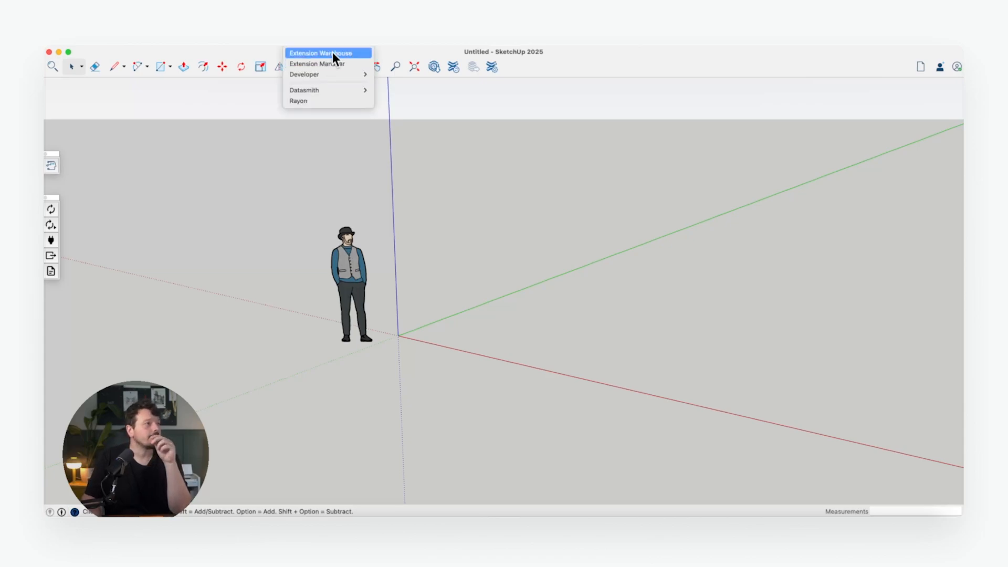
{"action": "left_click", "coordinate": [332, 52]}
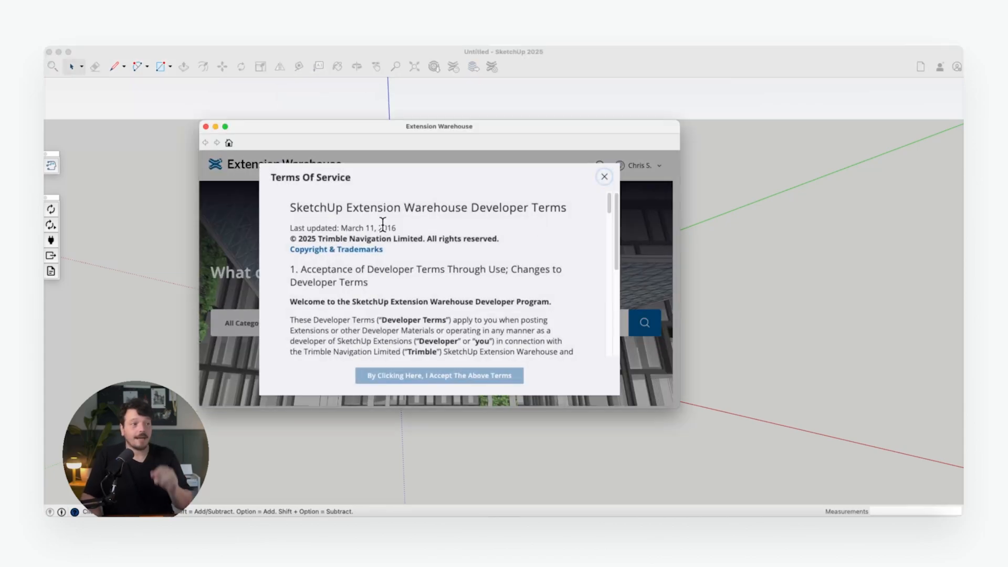
{"action": "left_click", "coordinate": [604, 179]}
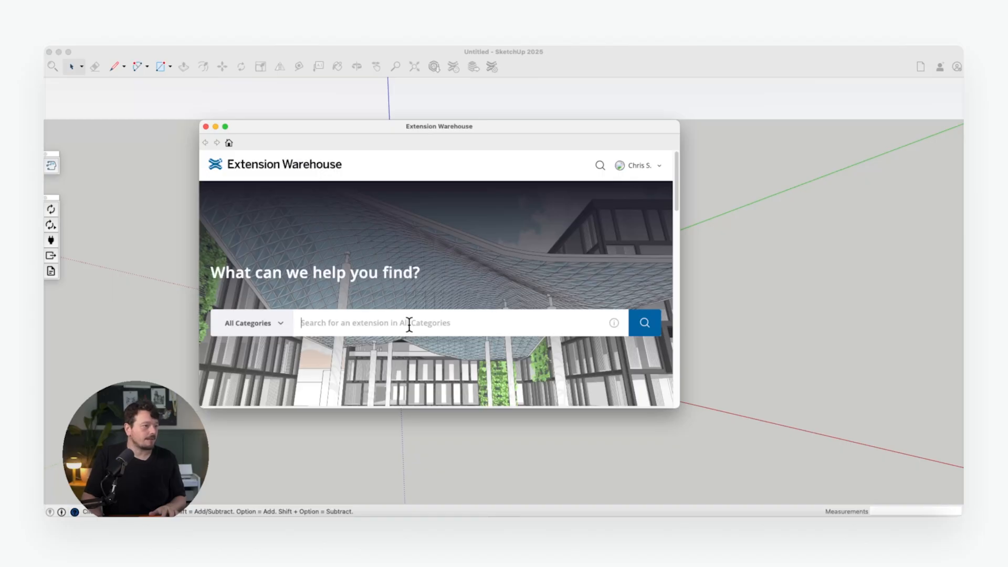
{"action": "type", "text": "Rayon"}
{"action": "key", "text": "Return"}
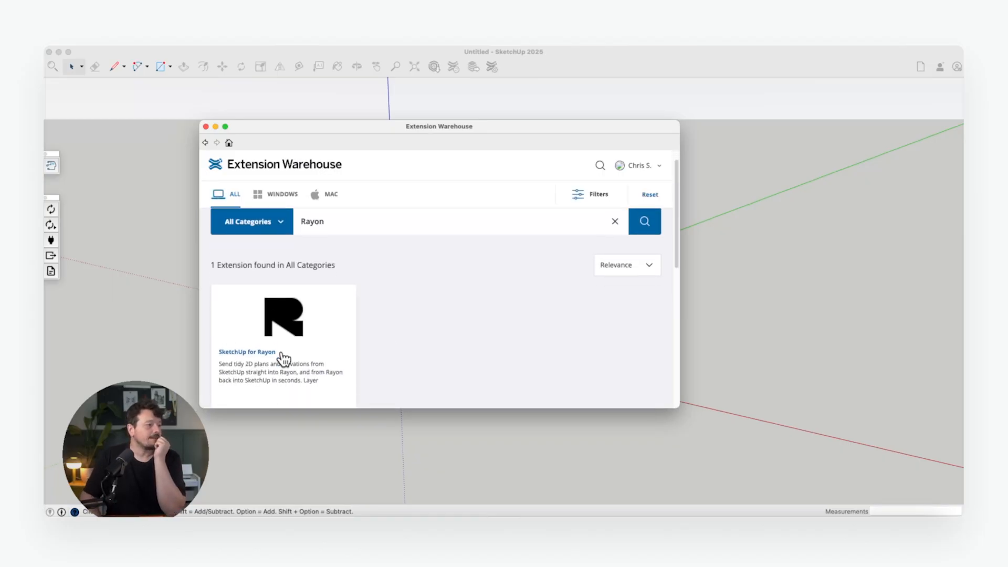
{"action": "scroll", "coordinate": [283, 357], "scroll_direction": "down", "scroll_amount": 3}
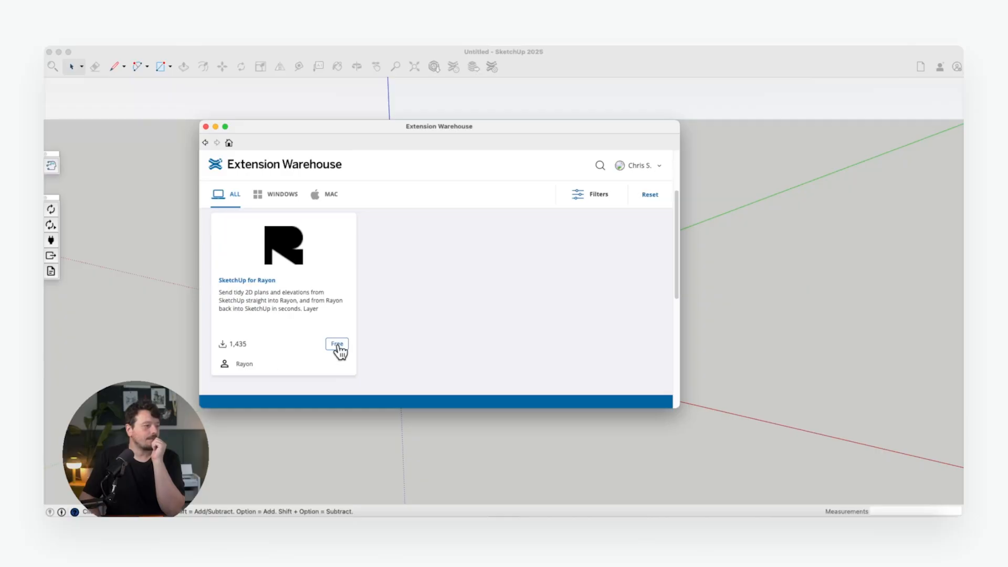
{"action": "left_click", "coordinate": [337, 345]}
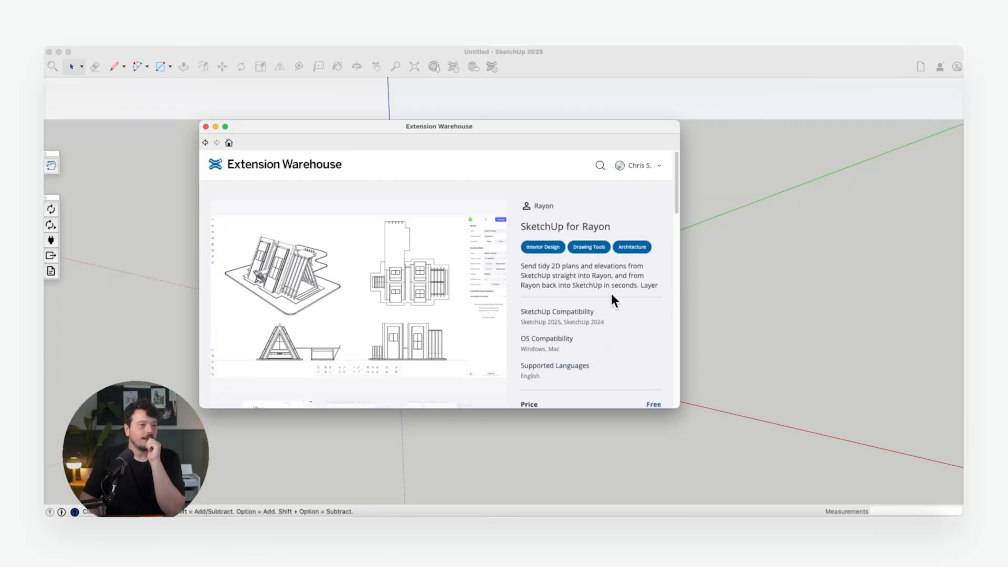
- Install the SketchUp for Rayon extension, accept its system access, and close the Extension Warehouse
{"action": "scroll", "coordinate": [406, 259], "scroll_direction": "down", "scroll_amount": 3}
{"action": "scroll", "coordinate": [403, 261], "scroll_direction": "up", "scroll_amount": 3}
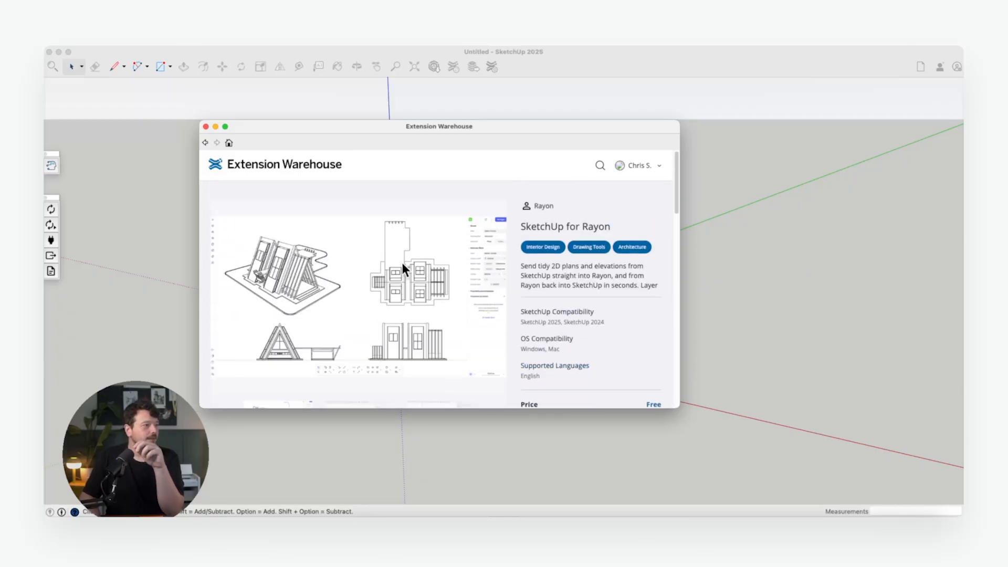
{"action": "scroll", "coordinate": [411, 263], "scroll_direction": "down", "scroll_amount": 5}
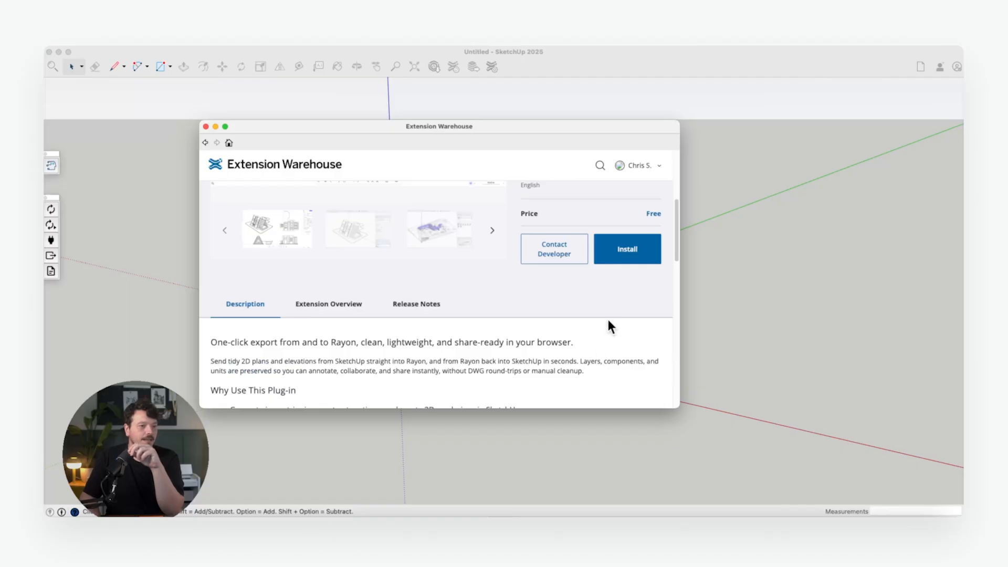
{"action": "left_click", "coordinate": [630, 250]}
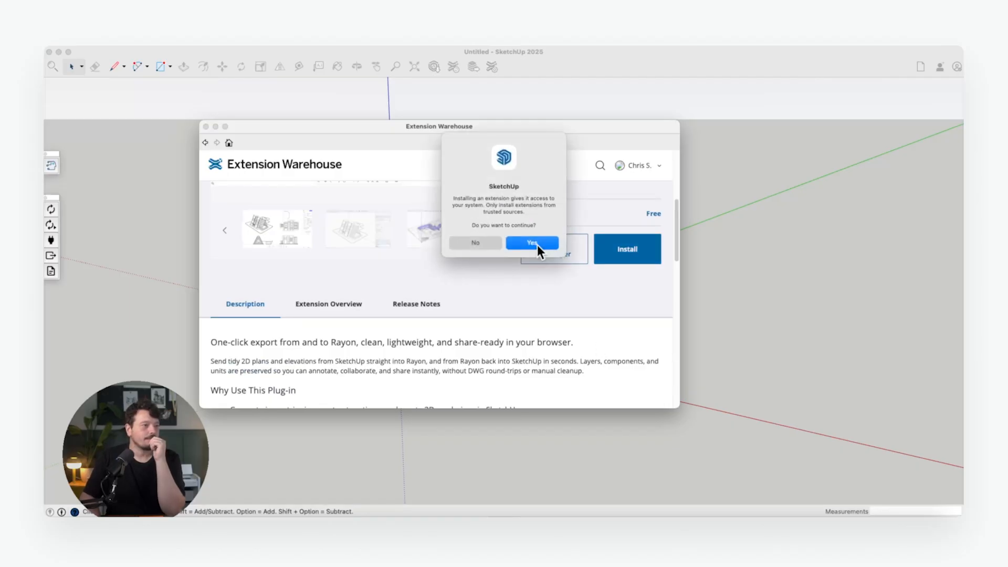
{"action": "left_click", "coordinate": [537, 245]}
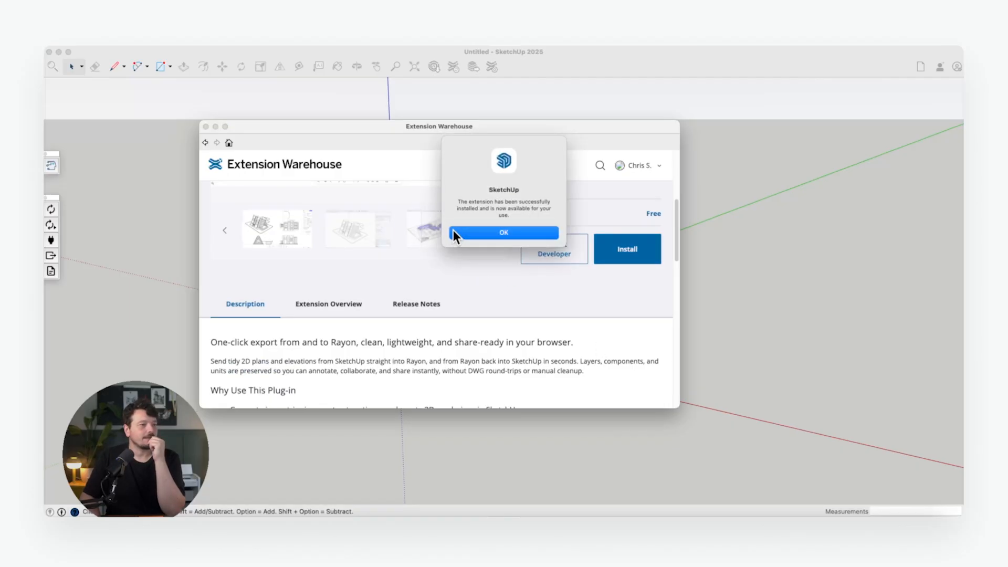
{"action": "left_click", "coordinate": [505, 232]}
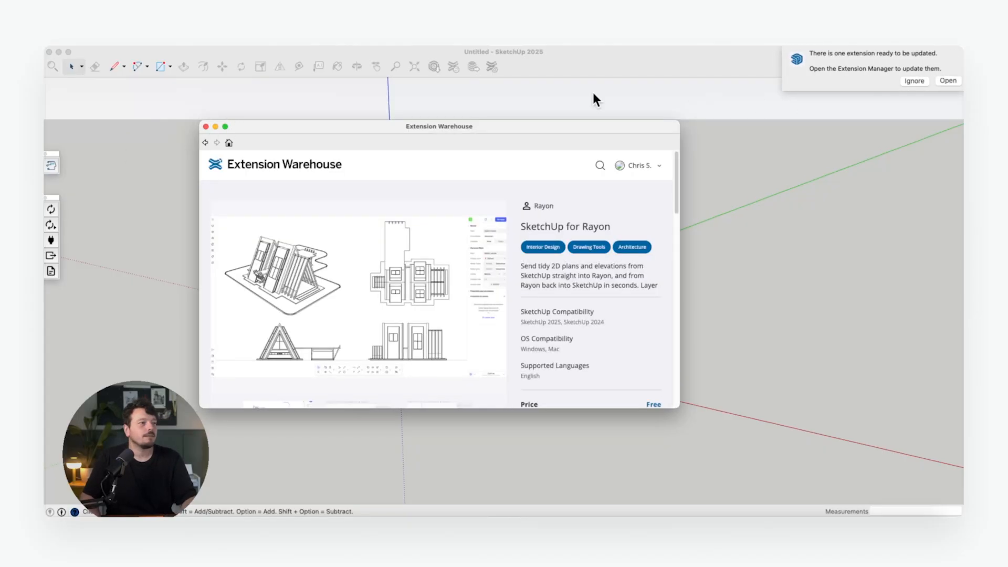
{"action": "left_click", "coordinate": [207, 126]}
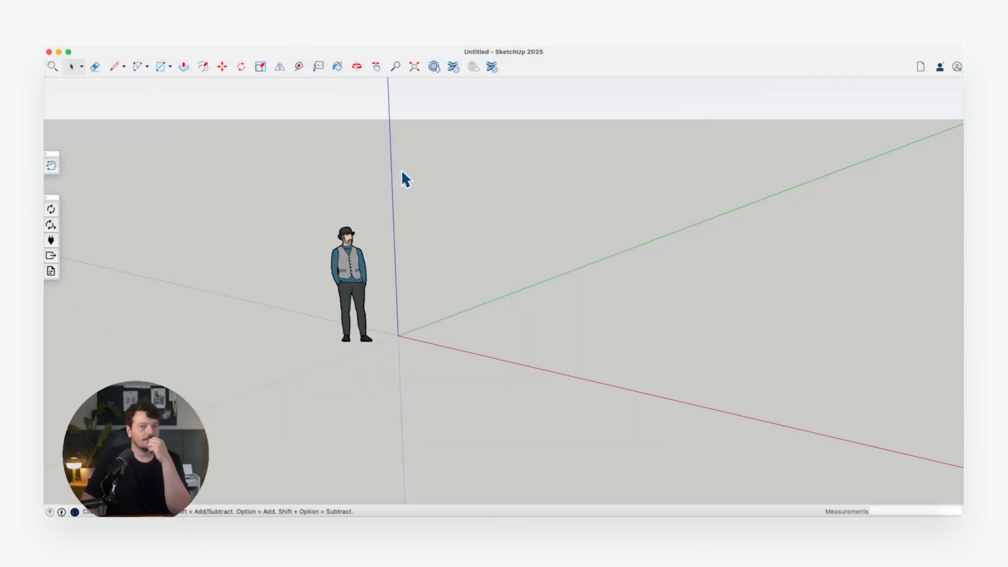
- Launch the Rayon extension and choose the Model canvas of the personal Beach House project for import
{"action": "left_click", "coordinate": [309, 50]}
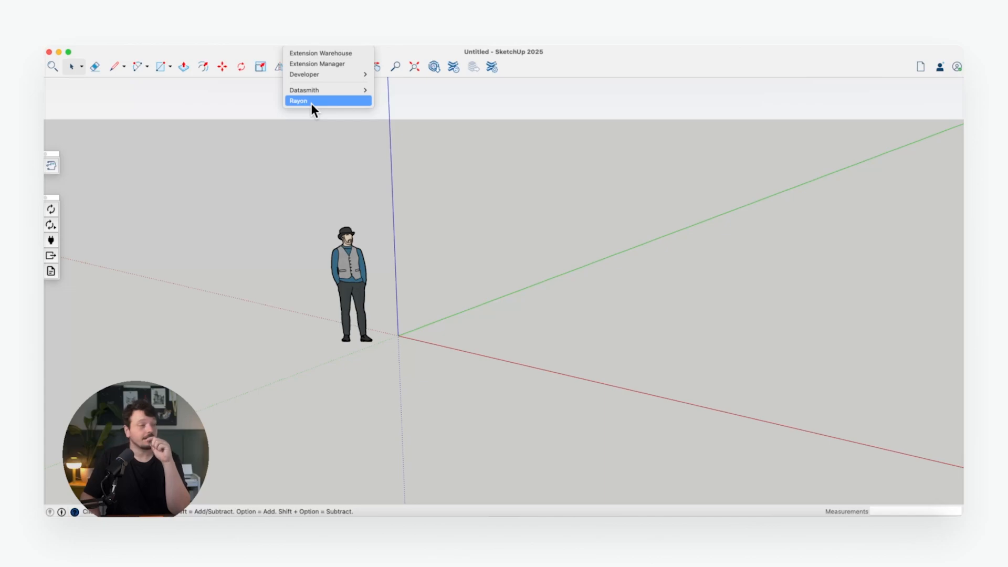
{"action": "left_click", "coordinate": [311, 101]}
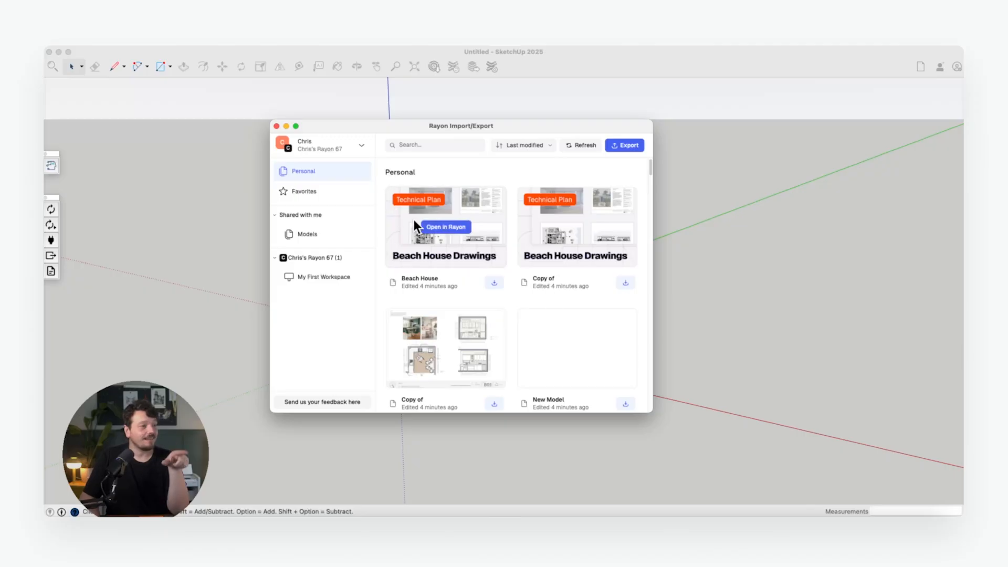
{"action": "scroll", "coordinate": [486, 255], "scroll_direction": "down", "scroll_amount": 5}
{"action": "scroll", "coordinate": [599, 265], "scroll_direction": "down", "scroll_amount": 10}
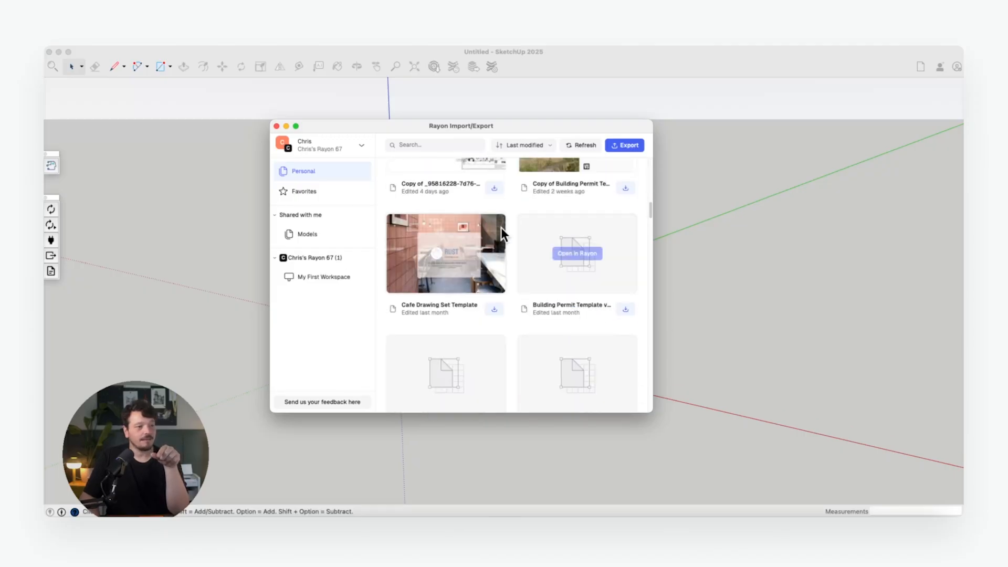
{"action": "scroll", "coordinate": [505, 313], "scroll_direction": "up", "scroll_amount": 15}
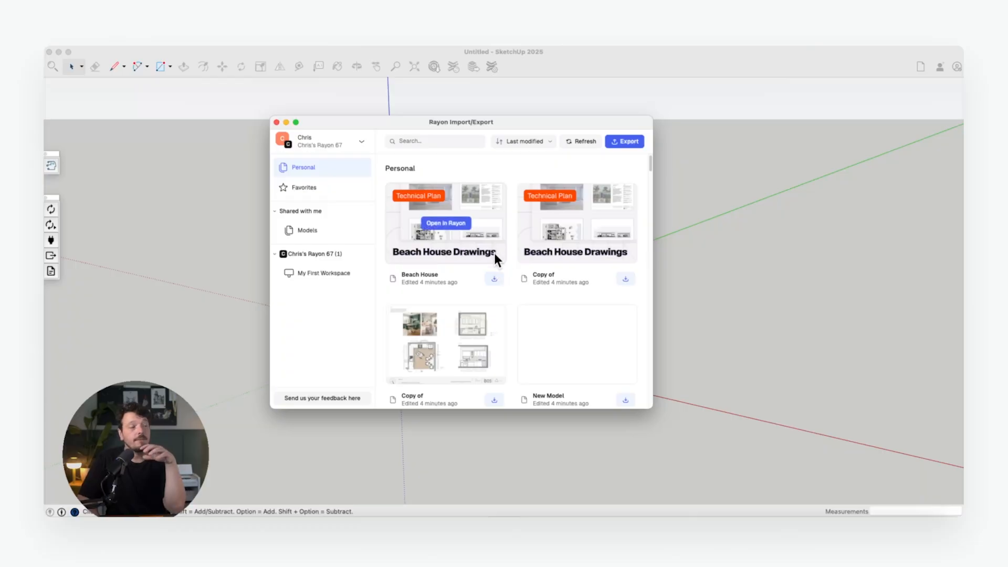
{"action": "left_click", "coordinate": [494, 280]}
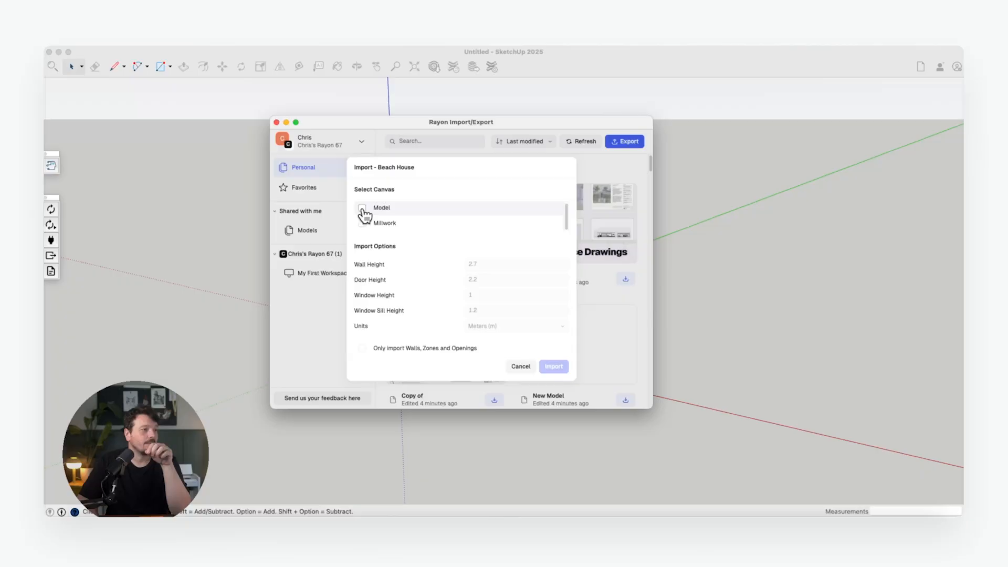
{"action": "left_click", "coordinate": [362, 208]}
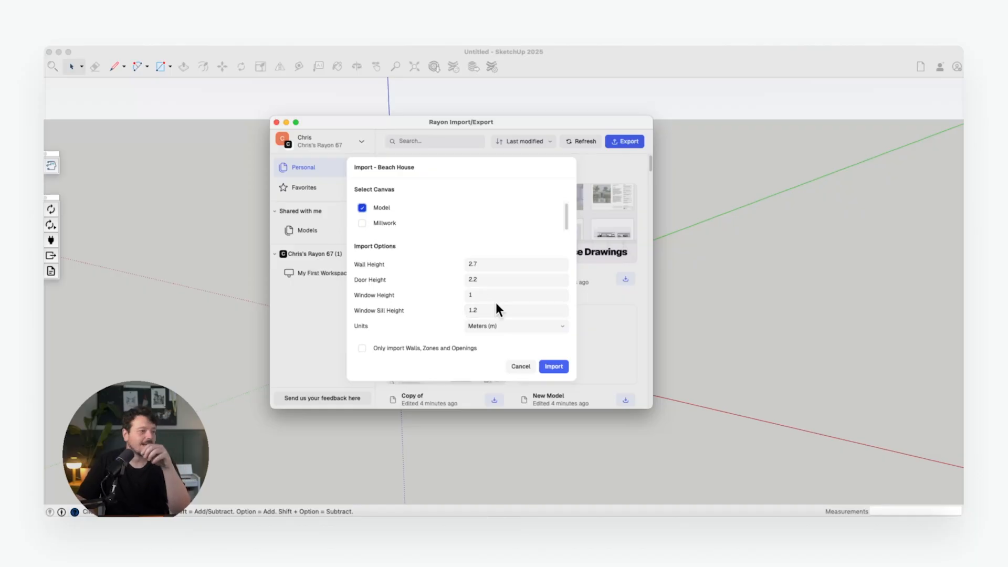
- Import the Model canvas with a 3 m wall height and 0.9 m window sill height, and close the Rayon window
{"action": "left_click", "coordinate": [487, 265]}
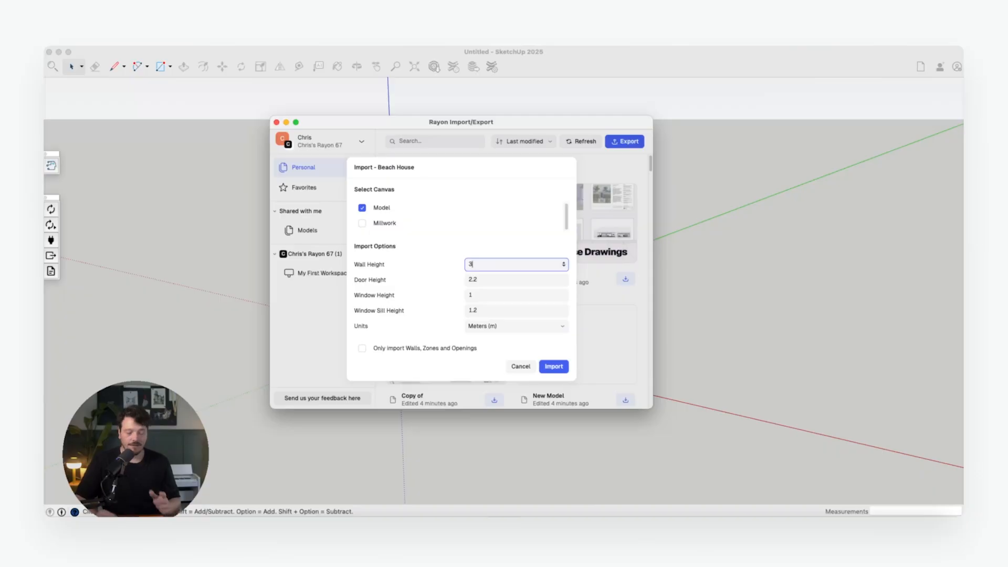
{"action": "left_click", "coordinate": [497, 279]}
{"action": "left_click", "coordinate": [491, 293]}
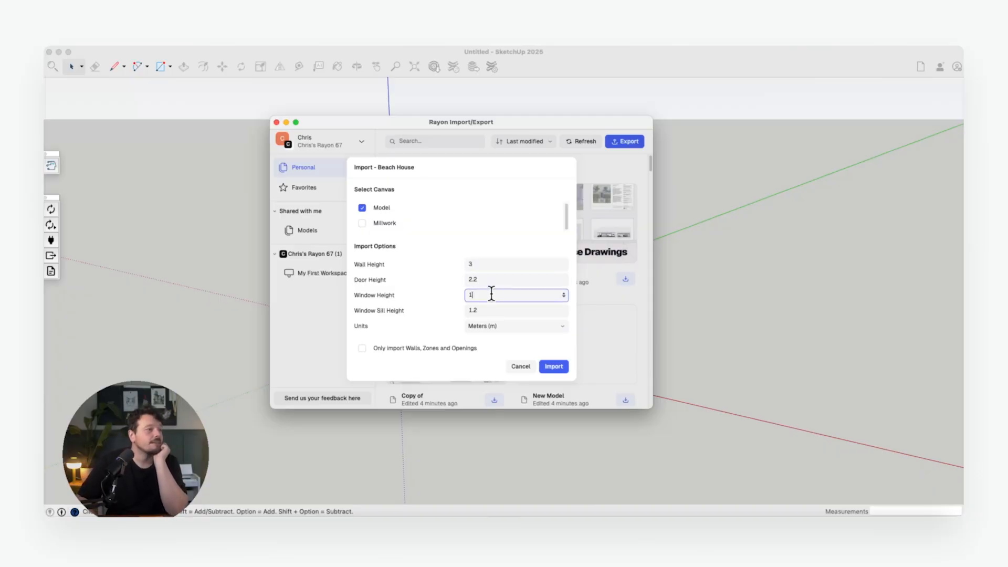
{"action": "left_click", "coordinate": [484, 310]}
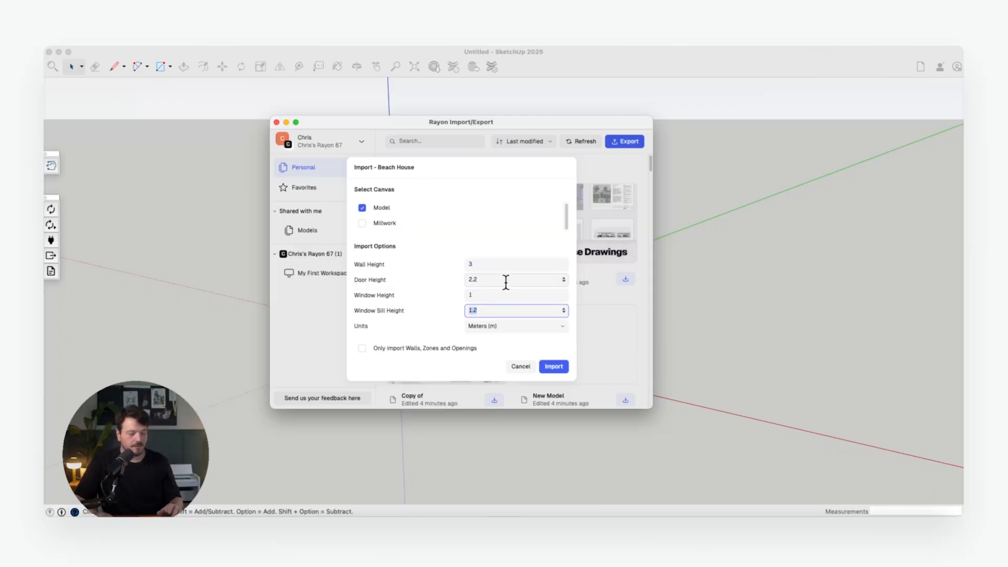
{"action": "type", "text": "0.9"}
{"action": "left_click", "coordinate": [503, 295]}
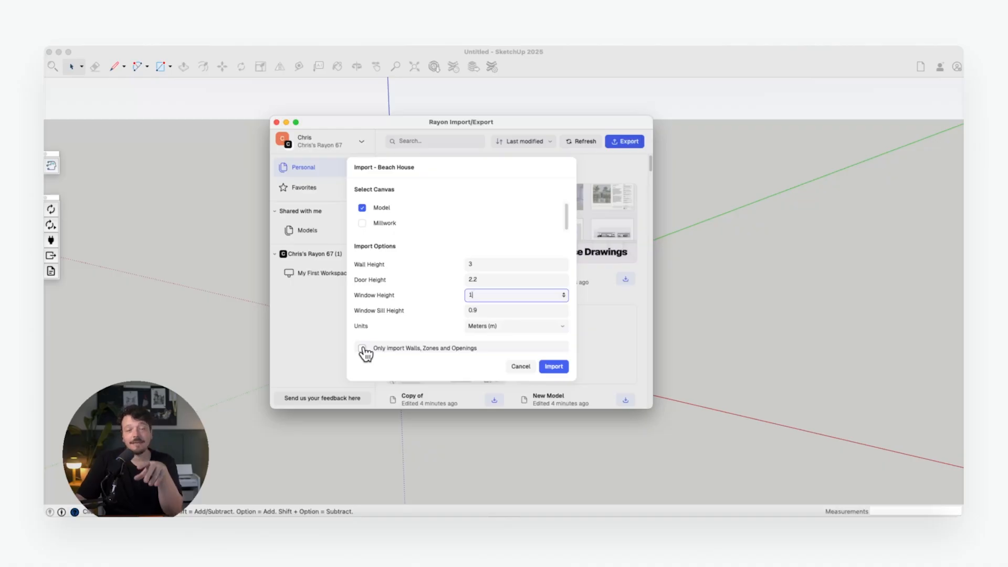
{"action": "left_click", "coordinate": [553, 367]}
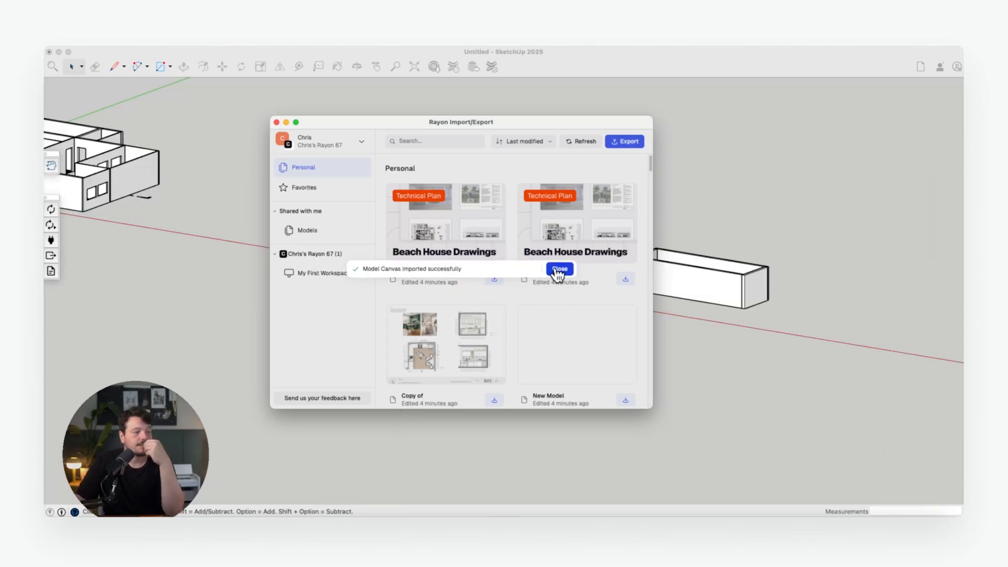
{"action": "left_click", "coordinate": [560, 269]}
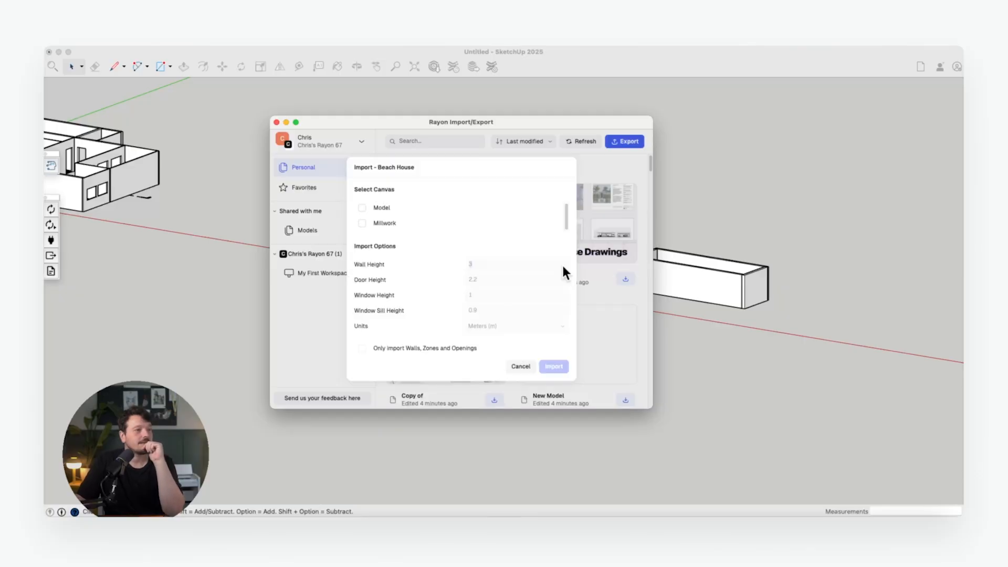
{"action": "left_click", "coordinate": [516, 367]}
{"action": "left_click", "coordinate": [276, 122]}
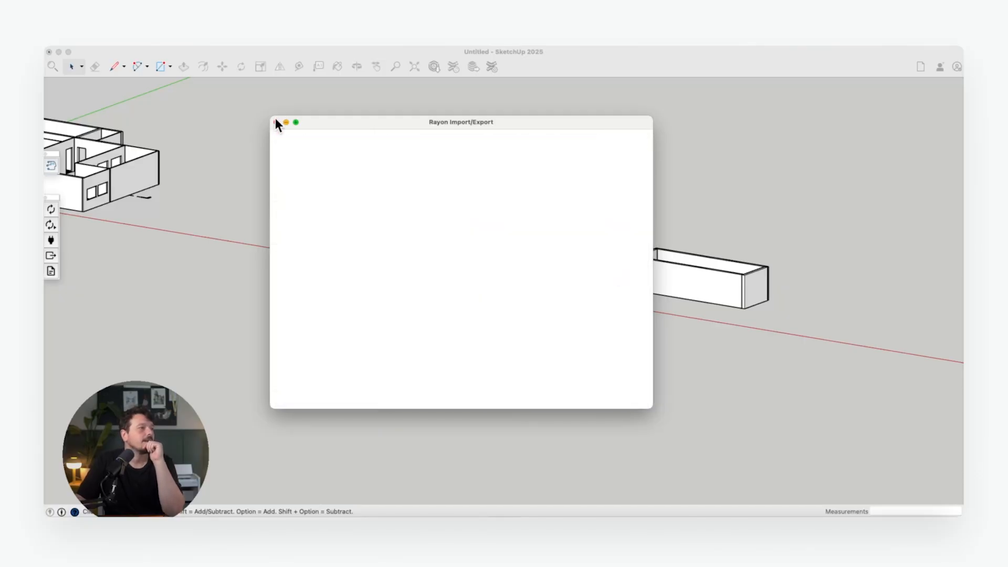
- Examine the imported Beach House walls, openings and floors from above
{"action": "middle_click_drag", "start_coordinate": [636, 219], "coordinate": [748, 227]}
{"action": "mouse_move", "coordinate": [619, 247]}
{"action": "middle_mouse_down"}
{"action": "mouse_move", "coordinate": [535, 252]}
{"action": "mouse_move", "coordinate": [305, 225]}
{"action": "mouse_move", "coordinate": [756, 245]}
{"action": "middle_mouse_up"}
{"action": "middle_click_drag", "start_coordinate": [338, 146], "coordinate": [554, 361], "text": "shift"}
{"action": "mouse_move", "coordinate": [532, 314]}
{"action": "middle_mouse_down"}
{"action": "mouse_move", "coordinate": [542, 362]}
{"action": "mouse_move", "coordinate": [755, 404]}
{"action": "middle_mouse_up"}
{"action": "middle_click_drag", "start_coordinate": [547, 281], "coordinate": [647, 285]}
{"action": "mouse_move", "coordinate": [506, 320]}
{"action": "middle_mouse_down"}
{"action": "mouse_move", "coordinate": [459, 339]}
{"action": "mouse_move", "coordinate": [598, 265]}
{"action": "mouse_move", "coordinate": [583, 310]}
{"action": "mouse_move", "coordinate": [507, 209]}
{"action": "mouse_move", "coordinate": [450, 241]}
{"action": "mouse_move", "coordinate": [573, 354]}
{"action": "mouse_move", "coordinate": [547, 339]}
{"action": "mouse_move", "coordinate": [589, 364]}
{"action": "mouse_move", "coordinate": [702, 396]}
{"action": "mouse_move", "coordinate": [583, 340]}
{"action": "mouse_move", "coordinate": [577, 326]}
{"action": "middle_mouse_up"}
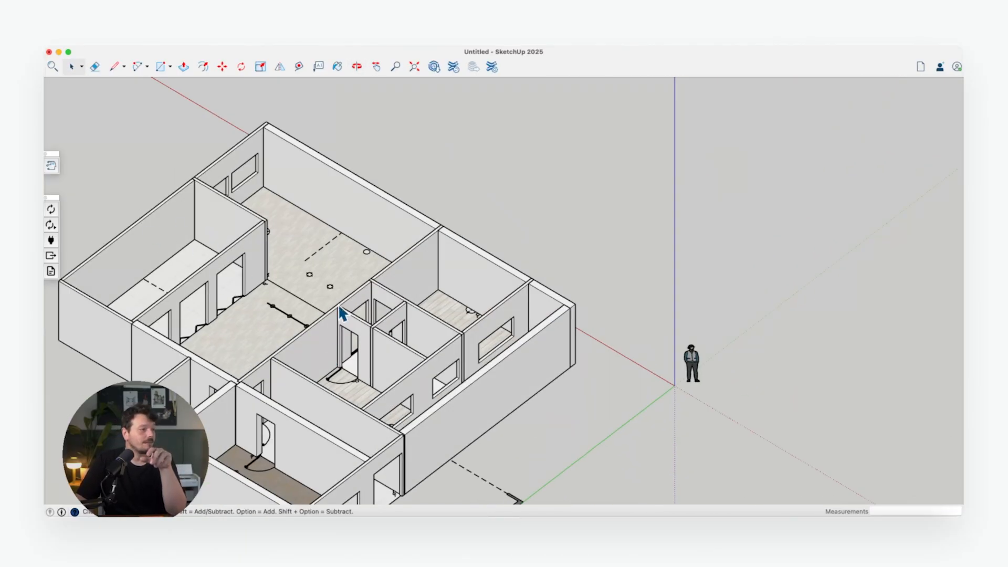
{"action": "scroll", "coordinate": [386, 303], "scroll_direction": "up", "scroll_amount": 1}
{"action": "scroll", "coordinate": [532, 270], "scroll_direction": "down", "scroll_amount": 3}
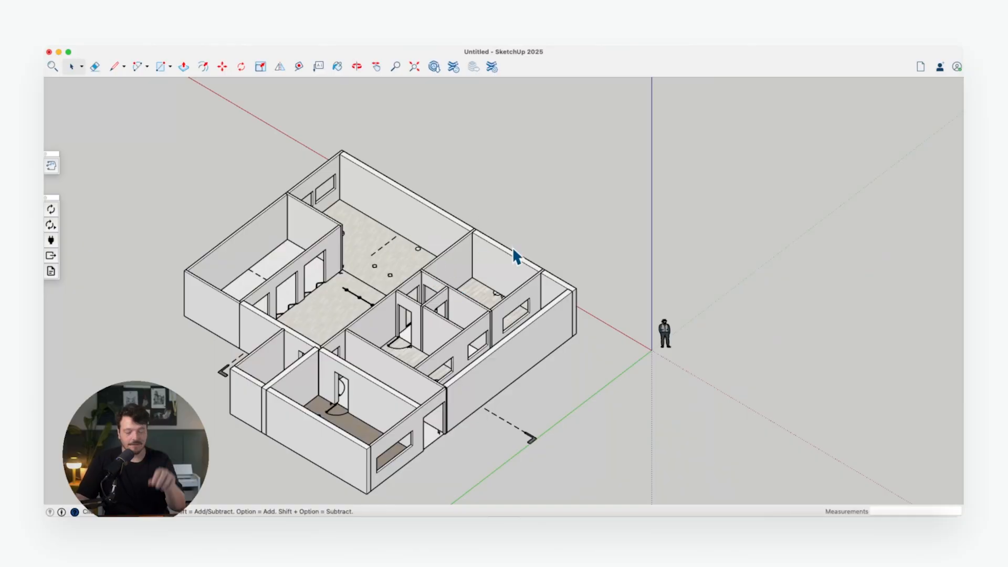
- Measure the outer wall's height with the Line tool at the house corner nearest the origin
{"action": "key", "text": "l"}
{"action": "left_click", "coordinate": [576, 289]}
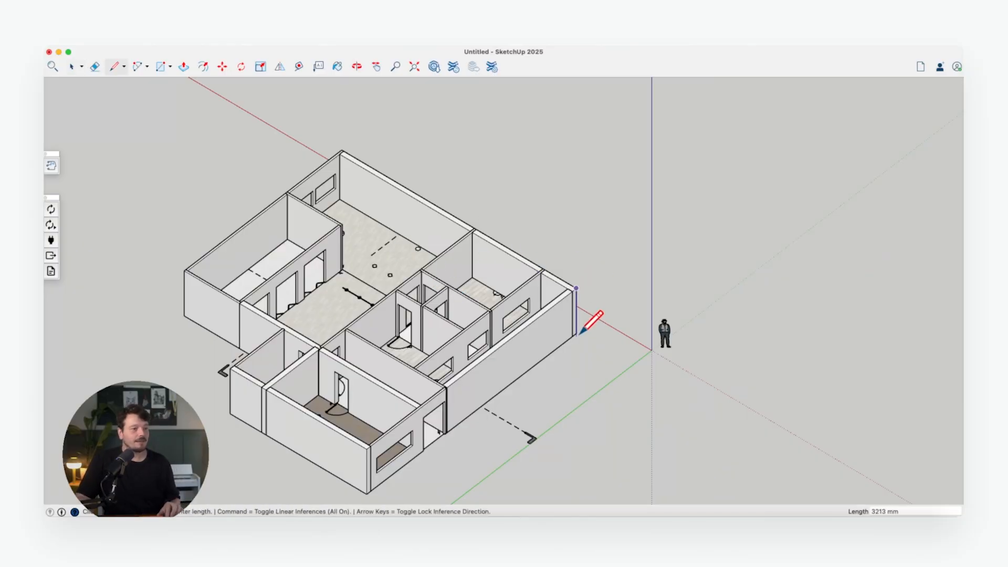
{"action": "key", "text": "Escape"}
- Examine the whole house from the side where the origin and scale figure are in front
{"action": "middle_click_drag", "start_coordinate": [578, 330], "coordinate": [506, 292]}
{"action": "middle_click_drag", "start_coordinate": [714, 318], "coordinate": [624, 315]}
{"action": "middle_click_drag", "start_coordinate": [656, 336], "coordinate": [545, 297], "text": "shift"}
{"action": "mouse_move", "coordinate": [632, 276]}
{"action": "middle_mouse_down", "text": "shift"}
{"action": "mouse_move", "coordinate": [612, 322]}
{"action": "mouse_move", "coordinate": [456, 300]}
{"action": "middle_mouse_up", "text": "shift"}
{"action": "middle_click_drag", "start_coordinate": [774, 402], "coordinate": [648, 265]}
{"action": "mouse_move", "coordinate": [594, 276]}
{"action": "middle_mouse_down"}
{"action": "mouse_move", "coordinate": [545, 266]}
{"action": "mouse_move", "coordinate": [616, 301]}
{"action": "mouse_move", "coordinate": [574, 288]}
{"action": "mouse_move", "coordinate": [589, 306]}
{"action": "mouse_move", "coordinate": [720, 315]}
{"action": "mouse_move", "coordinate": [590, 279]}
{"action": "mouse_move", "coordinate": [454, 297]}
{"action": "mouse_move", "coordinate": [486, 310]}
{"action": "mouse_move", "coordinate": [500, 297]}
{"action": "mouse_move", "coordinate": [294, 326]}
{"action": "middle_mouse_up"}
{"action": "middle_click_drag", "start_coordinate": [434, 304], "coordinate": [519, 355]}
{"action": "scroll", "coordinate": [486, 301], "scroll_direction": "down", "scroll_amount": 3}
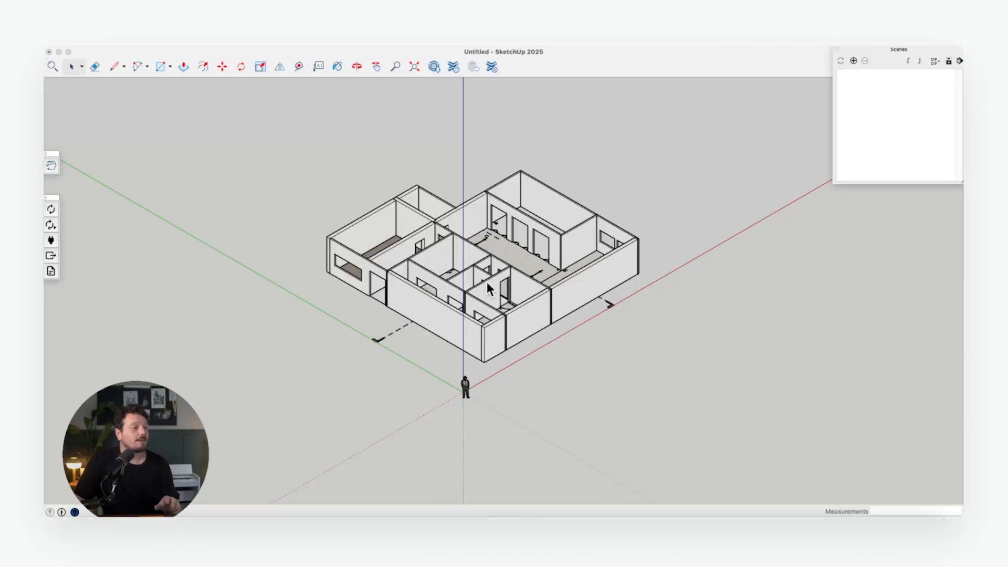
{"action": "middle_click_drag", "start_coordinate": [489, 282], "coordinate": [477, 298]}
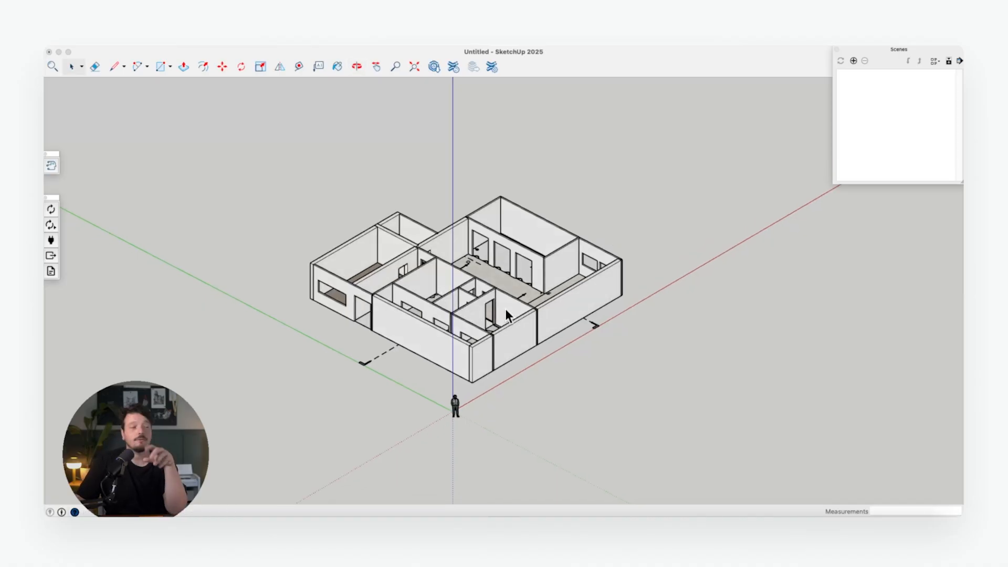
- Hide the guides and the axes in the model view
{"action": "left_click", "coordinate": [164, 47]}
{"action": "mouse_move", "coordinate": [214, 218]}
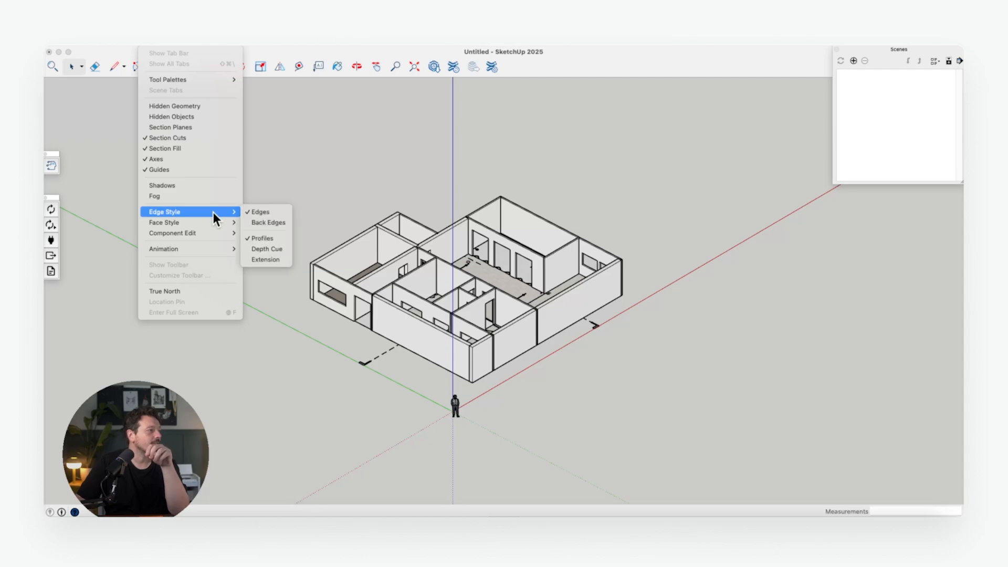
{"action": "left_click", "coordinate": [181, 167]}
{"action": "left_click", "coordinate": [155, 44]}
{"action": "left_click", "coordinate": [184, 159]}
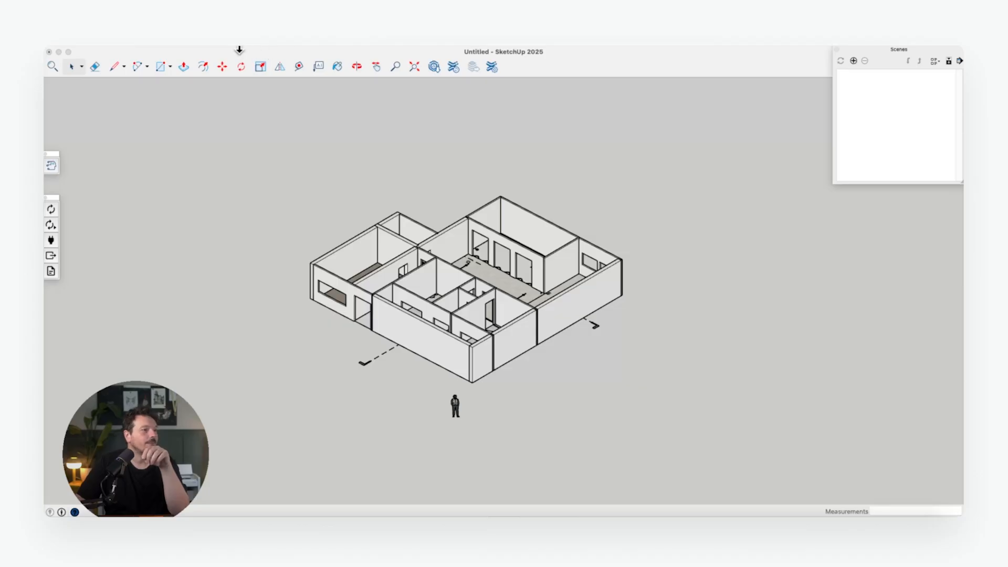
- Show the Outliner and expand the Rayon Import group to examine its contents
{"action": "left_click", "coordinate": [279, 46]}
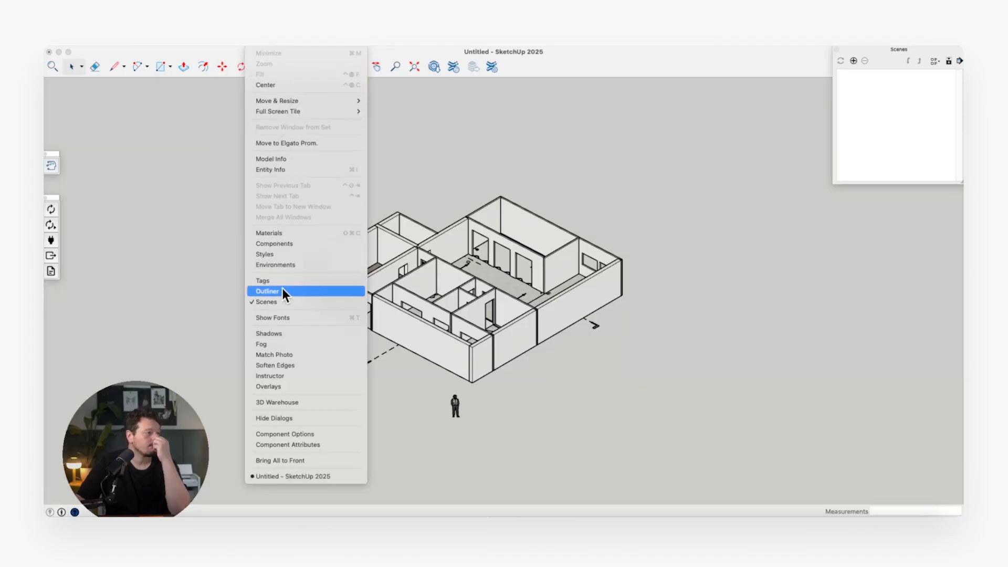
{"action": "left_click", "coordinate": [282, 289]}
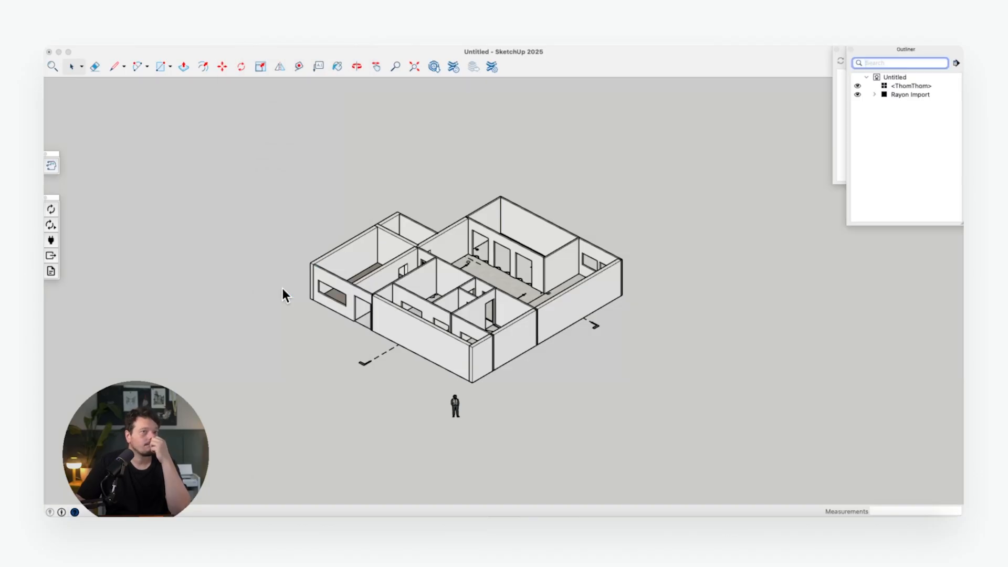
{"action": "left_click", "coordinate": [874, 95]}
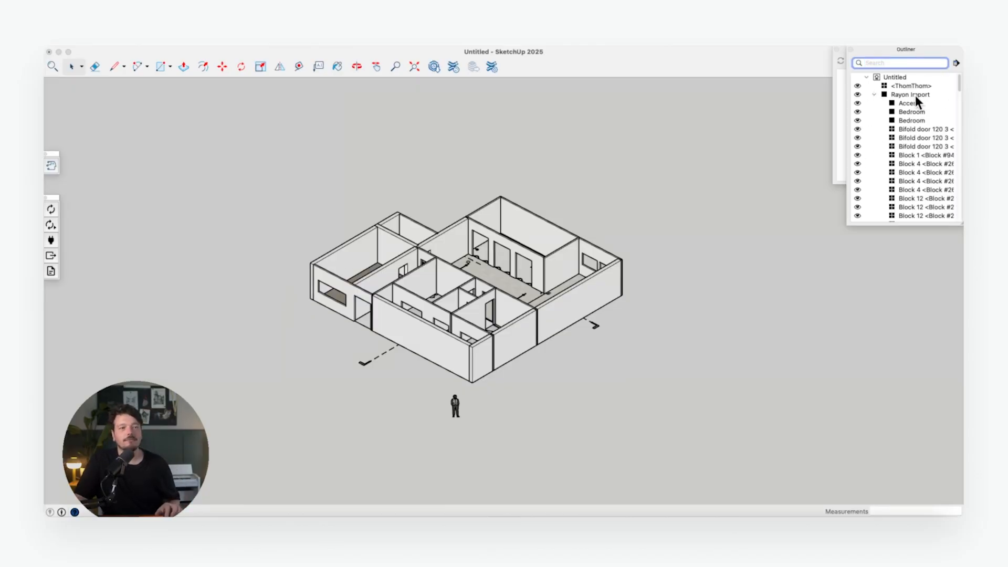
- Hide the components in the Rayon Import group from the first Bifold door entry through the last Block 12 entry
{"action": "left_click", "coordinate": [902, 128]}
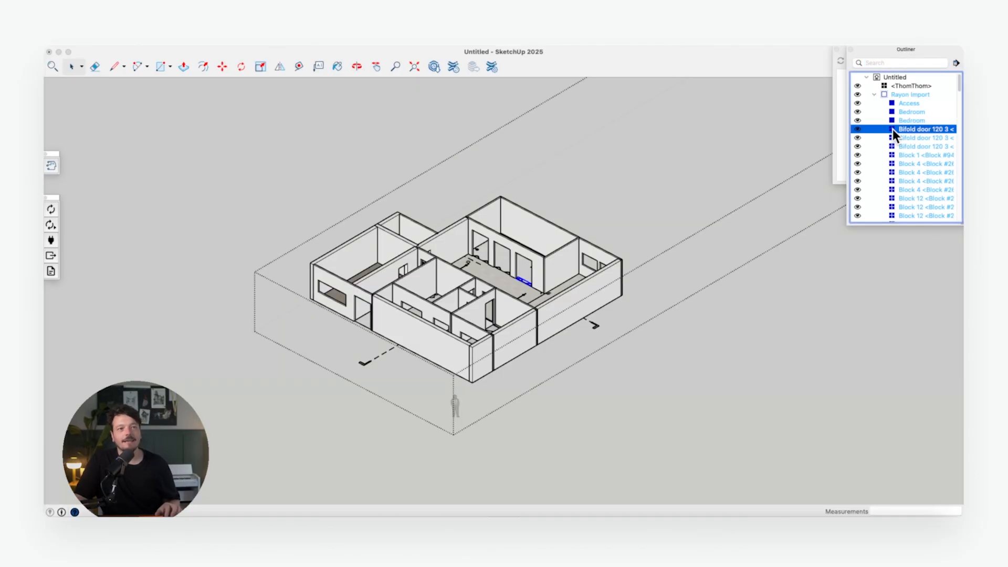
{"action": "scroll", "coordinate": [906, 158], "scroll_direction": "down", "scroll_amount": 10}
{"action": "scroll", "coordinate": [907, 157], "scroll_direction": "up", "scroll_amount": 5}
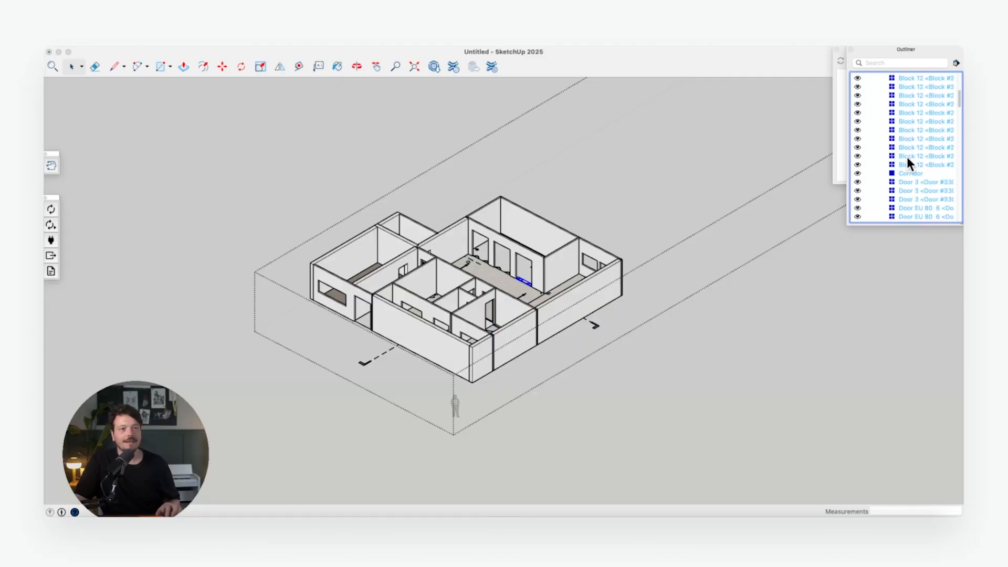
{"action": "left_click", "coordinate": [912, 164], "text": "shift"}
{"action": "left_click", "coordinate": [858, 164]}
- Hide the Rayon Import components from the first Door 3 entry down to the last entry above Kitchen
{"action": "left_click", "coordinate": [918, 182]}
{"action": "scroll", "coordinate": [922, 173], "scroll_direction": "down", "scroll_amount": 5}
{"action": "scroll", "coordinate": [911, 147], "scroll_direction": "down", "scroll_amount": 5}
{"action": "left_click", "coordinate": [905, 182], "text": "shift"}
{"action": "left_click", "coordinate": [857, 181]}
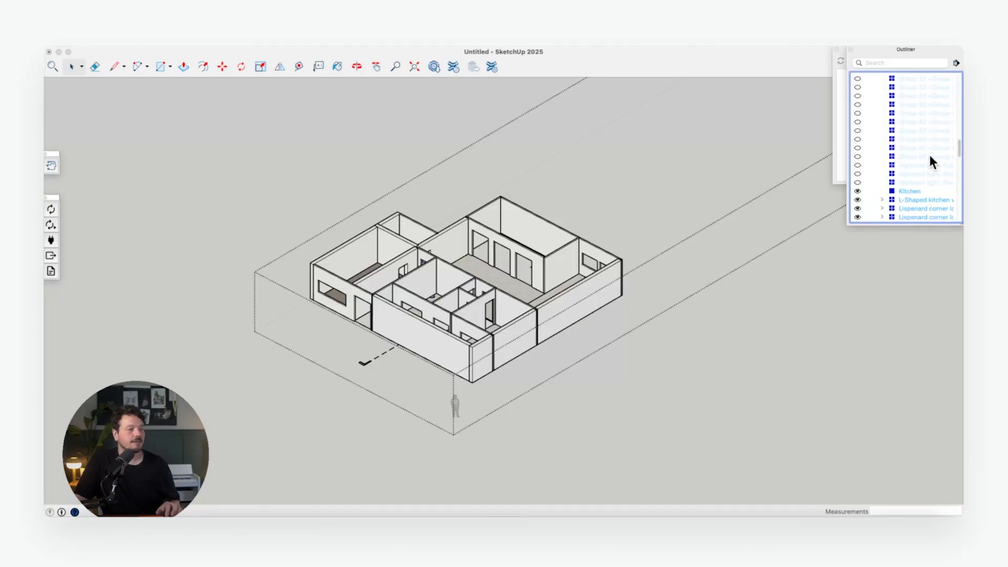
- Hide the L-Shaped kitchen and the two Lispenard corner components
{"action": "scroll", "coordinate": [929, 154], "scroll_direction": "down", "scroll_amount": 3}
{"action": "left_click", "coordinate": [911, 160]}
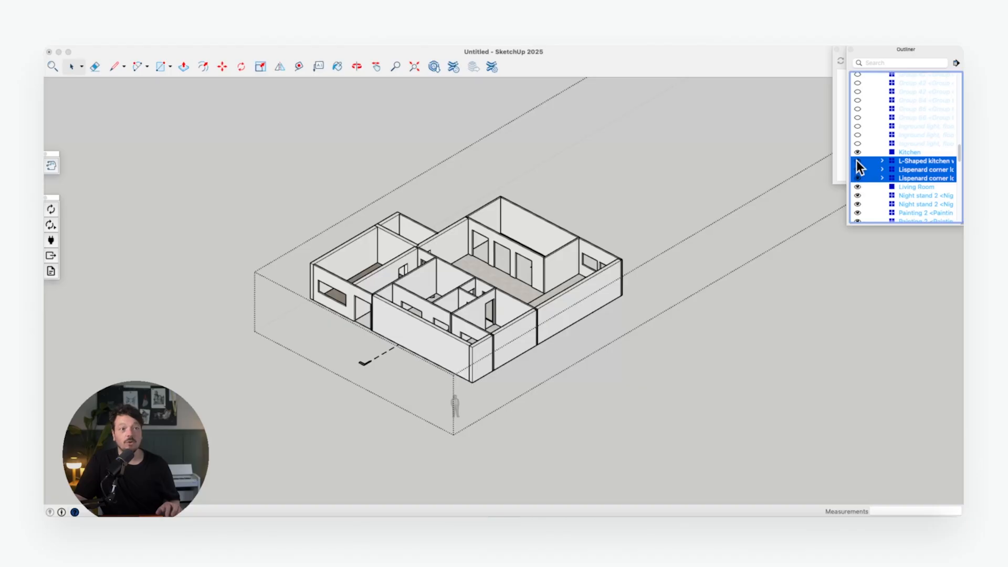
{"action": "left_click", "coordinate": [856, 161]}
- Hide the components from the first Night stand 2 through the last Suspended spot light, plus the Wall Mounted Light entries
{"action": "scroll", "coordinate": [928, 175], "scroll_direction": "down", "scroll_amount": 2}
{"action": "left_click", "coordinate": [912, 156]}
{"action": "scroll", "coordinate": [908, 173], "scroll_direction": "down", "scroll_amount": 6}
{"action": "left_click", "coordinate": [907, 190], "text": "shift"}
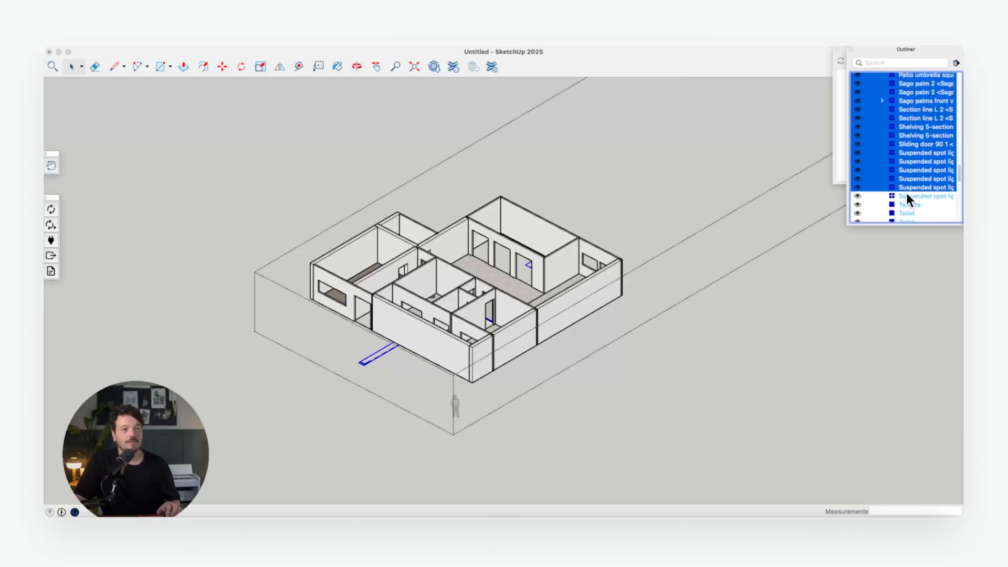
{"action": "left_click", "coordinate": [857, 196]}
{"action": "scroll", "coordinate": [908, 167], "scroll_direction": "down", "scroll_amount": 5}
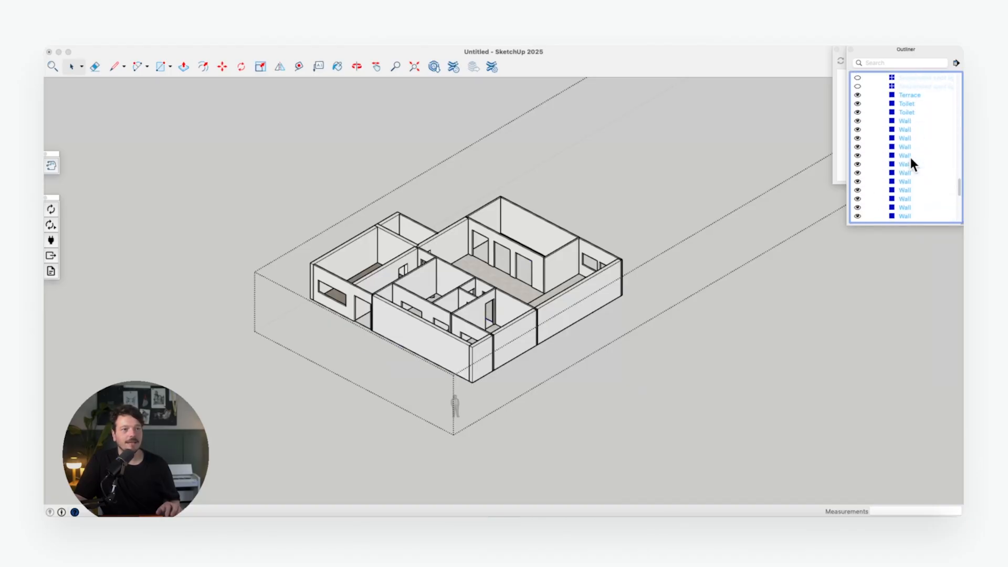
{"action": "scroll", "coordinate": [909, 156], "scroll_direction": "down", "scroll_amount": 2}
{"action": "left_click", "coordinate": [793, 302]}
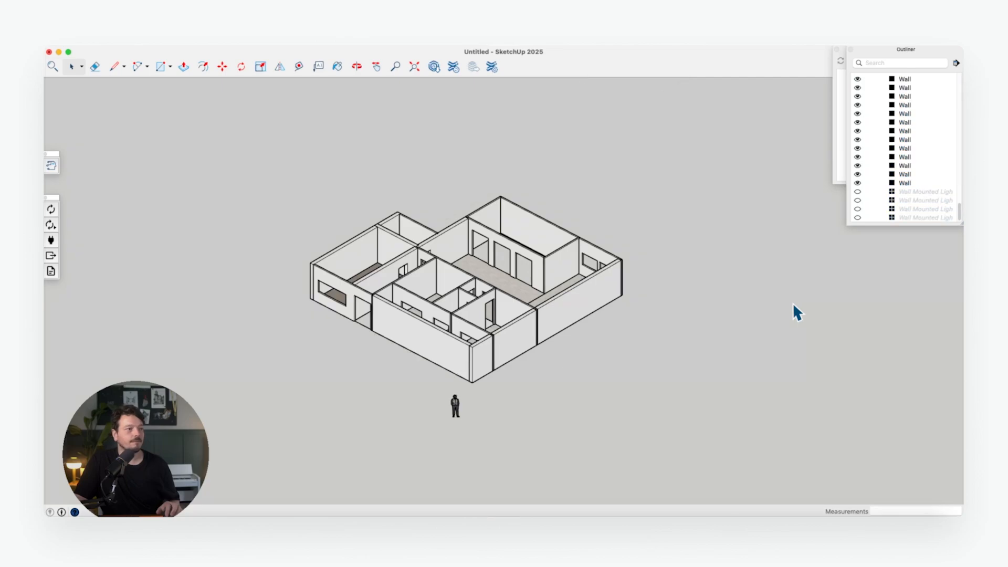
- Set the camera to the standard Iso view and centre the house in the view
{"action": "left_click", "coordinate": [259, 40]}
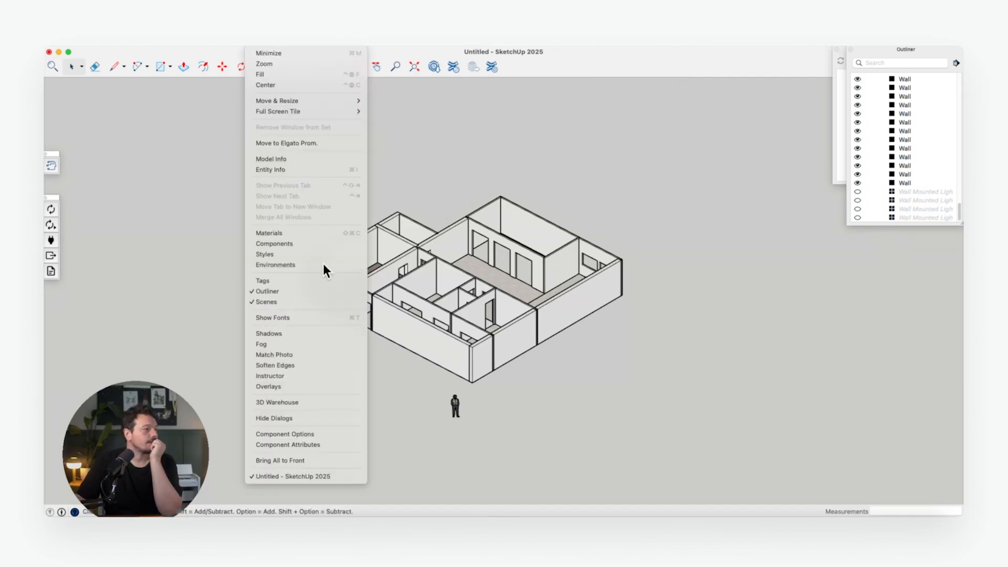
{"action": "mouse_move", "coordinate": [202, 39]}
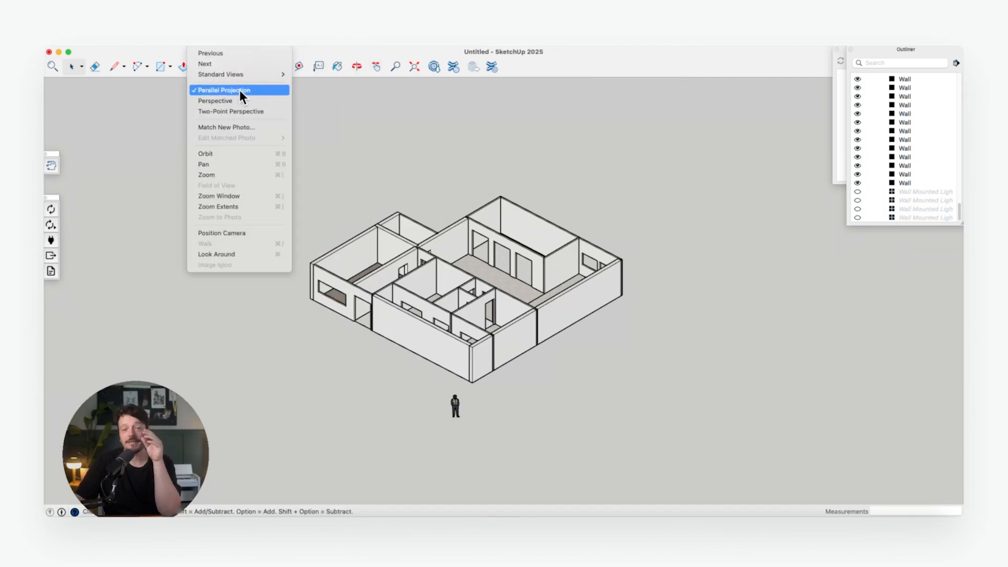
{"action": "mouse_move", "coordinate": [249, 77]}
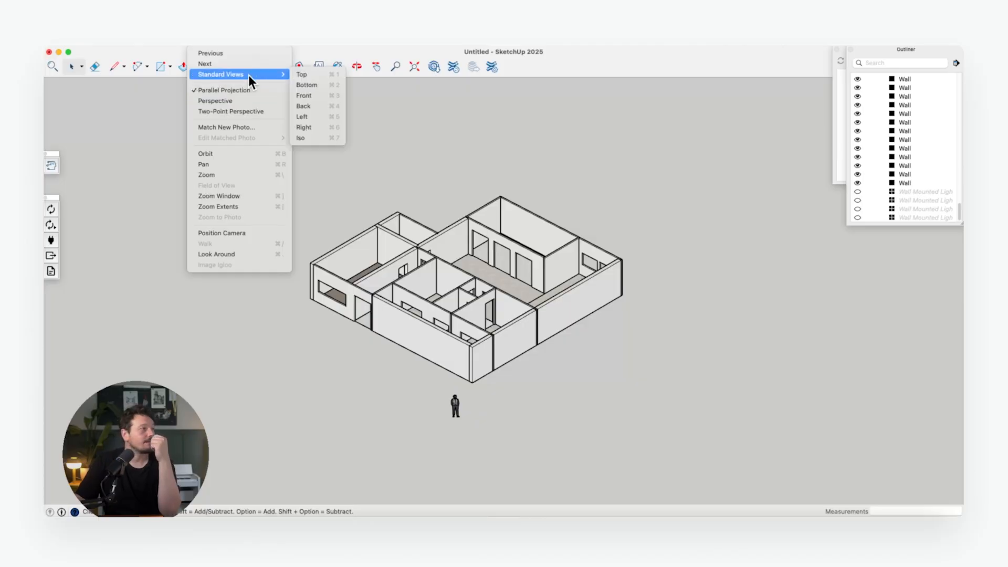
{"action": "left_click", "coordinate": [316, 136]}
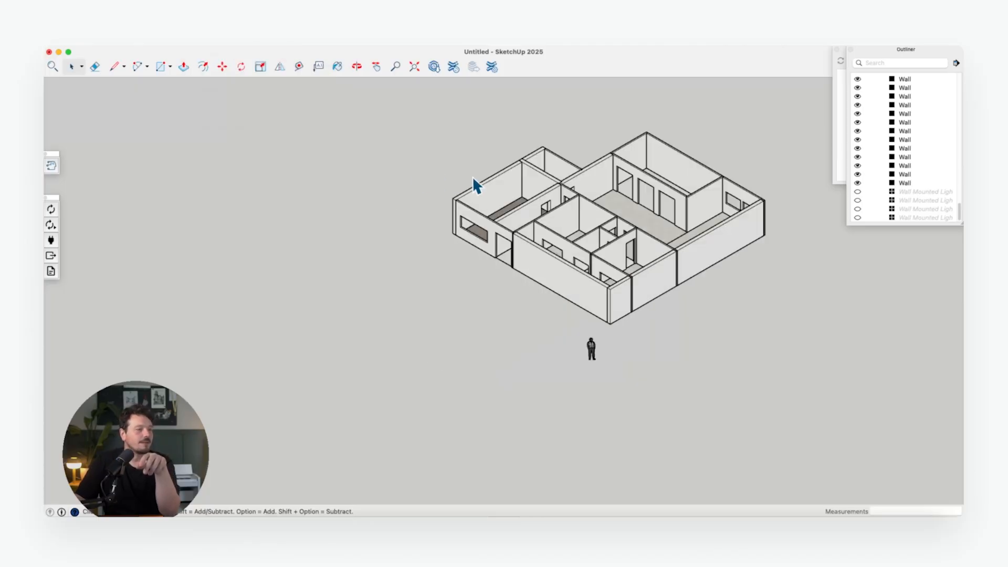
{"action": "middle_click_drag", "start_coordinate": [504, 184], "coordinate": [454, 298], "text": "shift"}
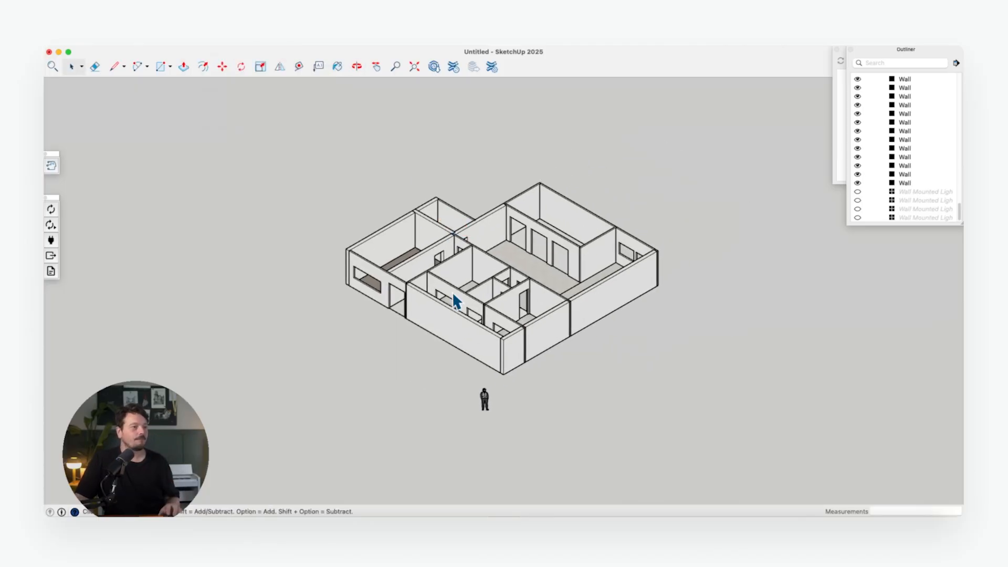
- Hide the scale figure and place the Outliner directly below the Scenes panel
{"action": "left_click", "coordinate": [487, 397]}
{"action": "left_click", "coordinate": [857, 77]}
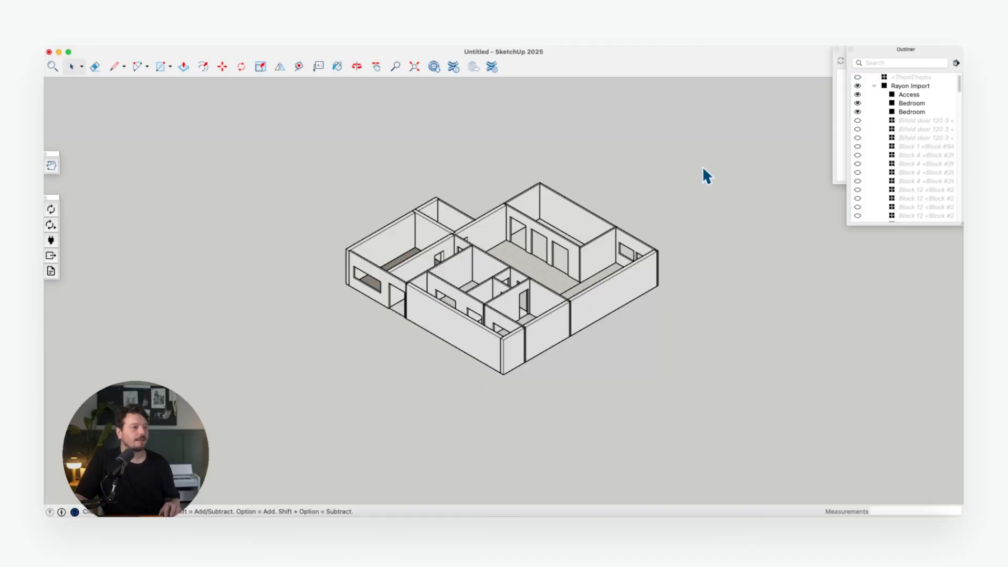
{"action": "scroll", "coordinate": [483, 266], "scroll_direction": "up", "scroll_amount": 3}
{"action": "left_click_drag", "start_coordinate": [862, 47], "coordinate": [841, 195]}
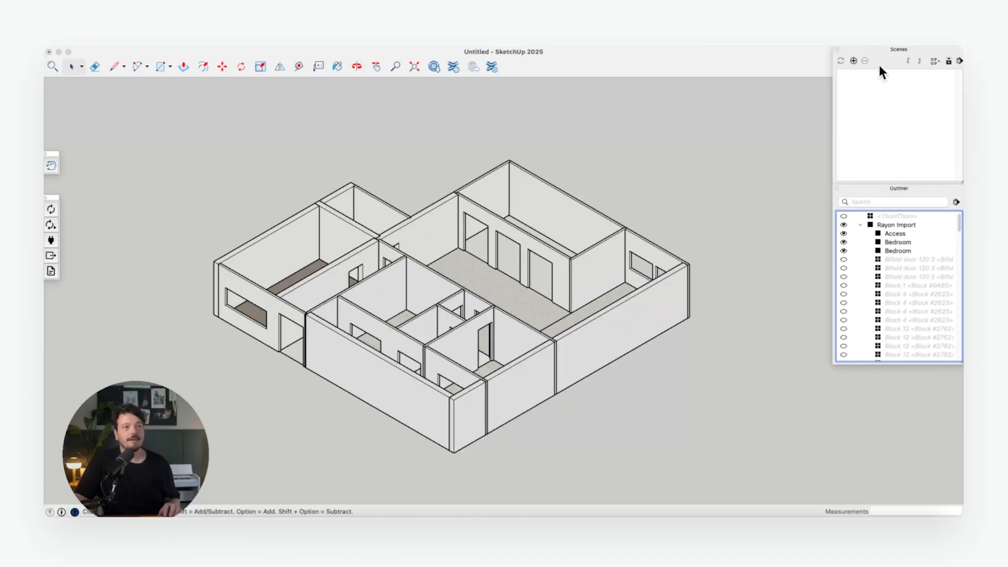
- Add a scene of the current isometric view and name it Isometric 1
{"action": "left_click", "coordinate": [853, 61]}
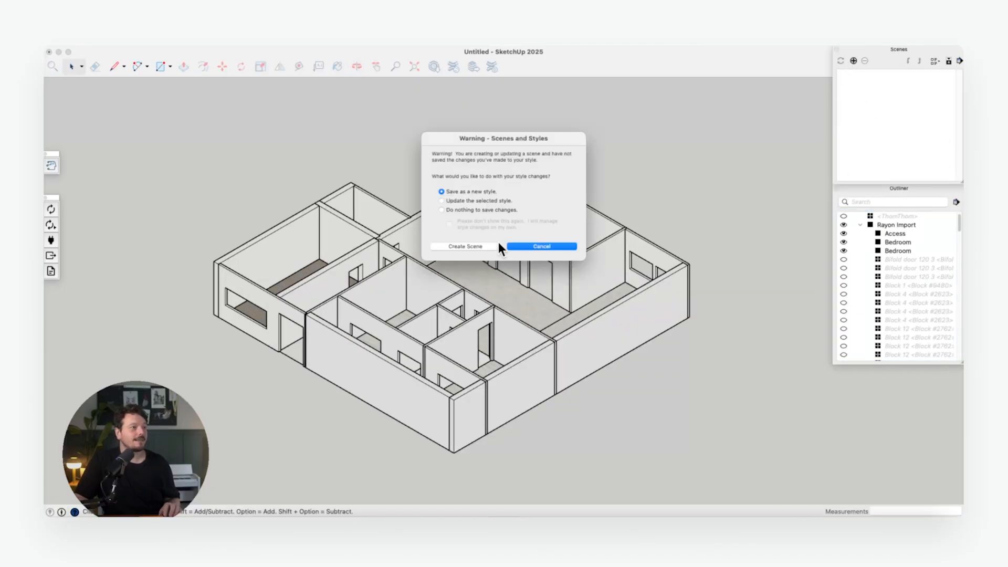
{"action": "left_click", "coordinate": [524, 247]}
{"action": "right_click", "coordinate": [886, 76]}
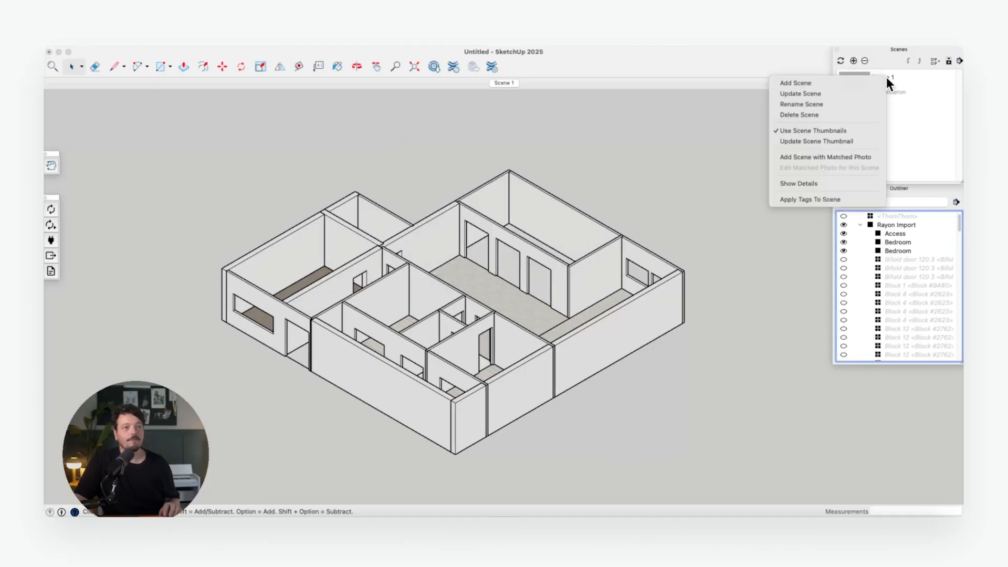
{"action": "left_click", "coordinate": [840, 104]}
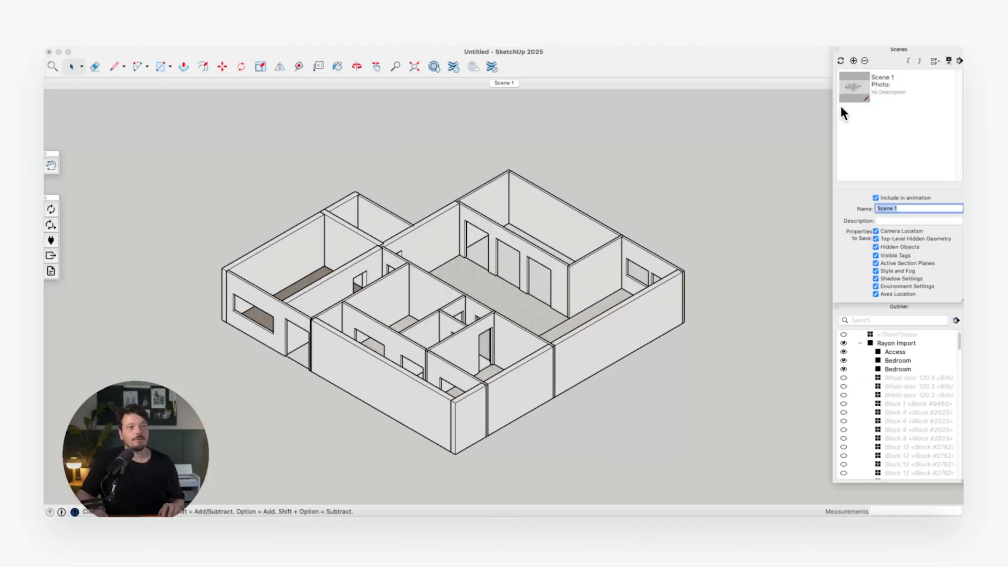
{"action": "type", "text": "Isomet"}
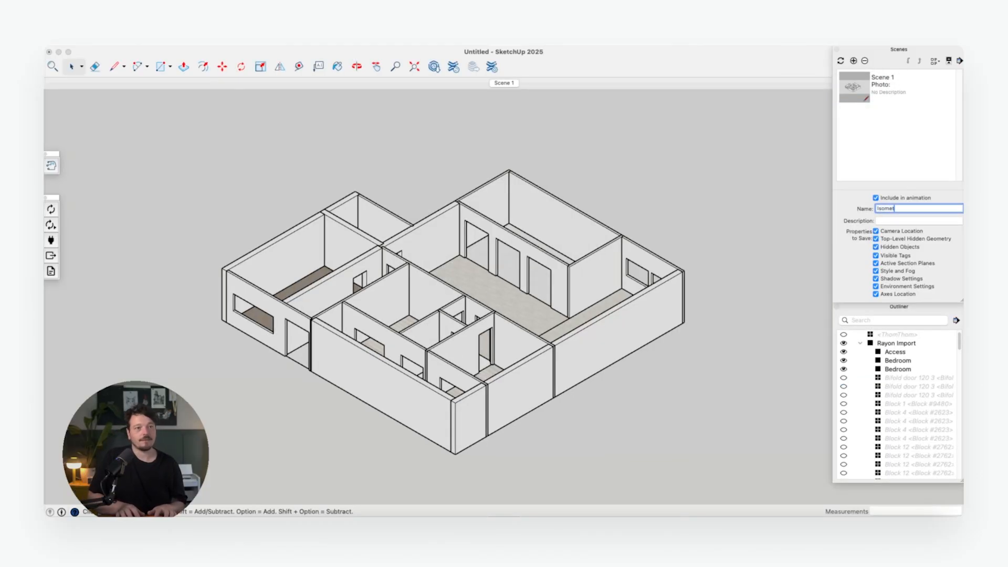
{"action": "type", "text": "ric 1"}
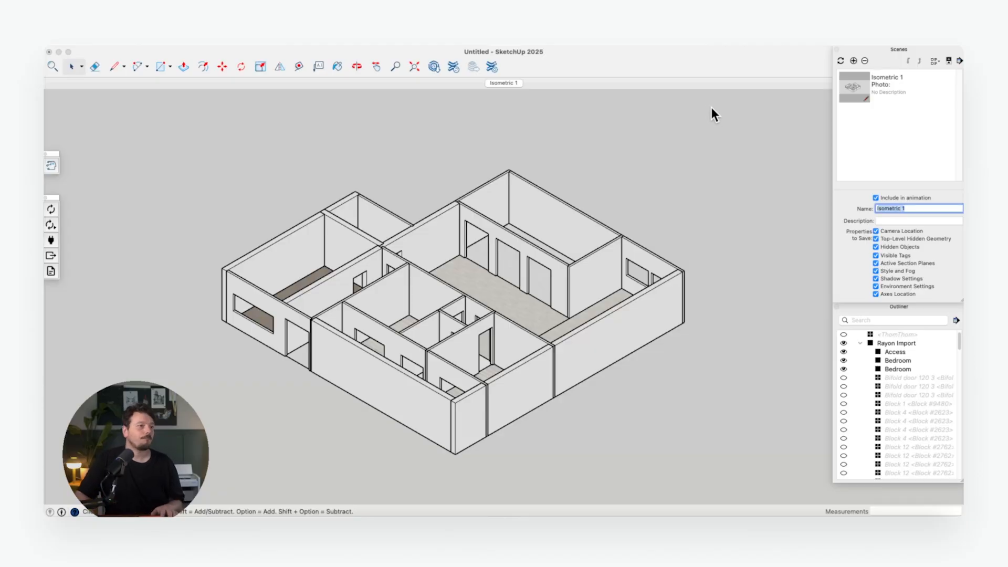
{"action": "key", "text": "Return"}
- Turn the house to its opposite side, set the standard Iso view there, and centre the house
{"action": "middle_click_drag", "start_coordinate": [596, 292], "coordinate": [399, 273]}
{"action": "left_click", "coordinate": [204, 46]}
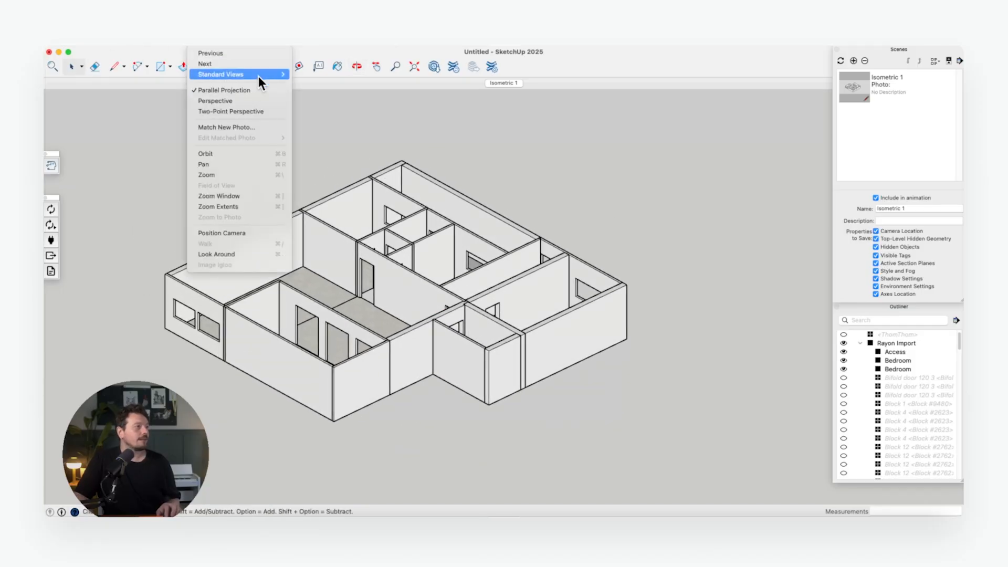
{"action": "mouse_move", "coordinate": [263, 74]}
{"action": "left_click", "coordinate": [304, 138]}
{"action": "key", "text": "h"}
{"action": "left_click_drag", "start_coordinate": [423, 225], "coordinate": [467, 169]}
{"action": "key", "text": "space"}
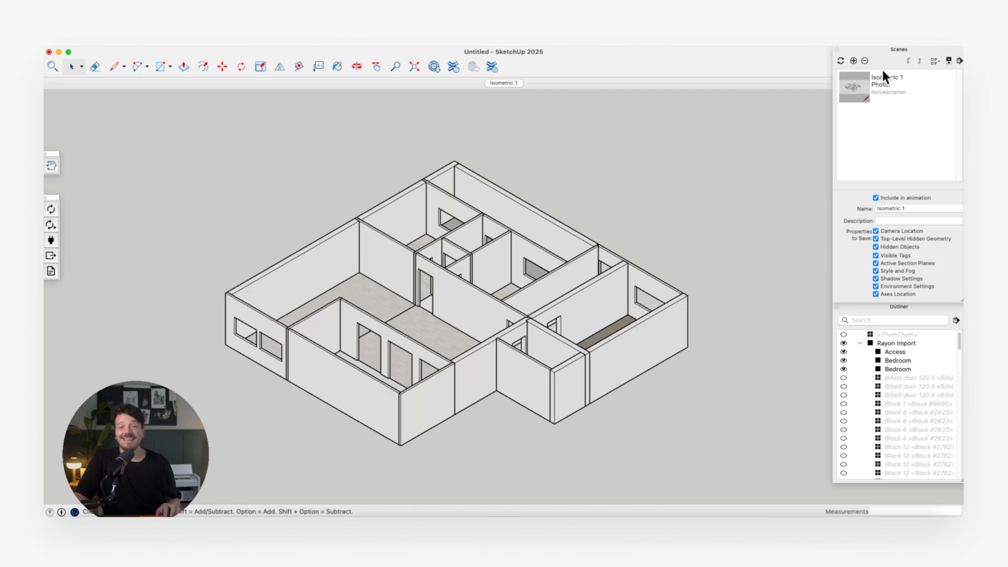
- Add a second scene of the opposite isometric view and name it Isometric 2
{"action": "left_click", "coordinate": [853, 61]}
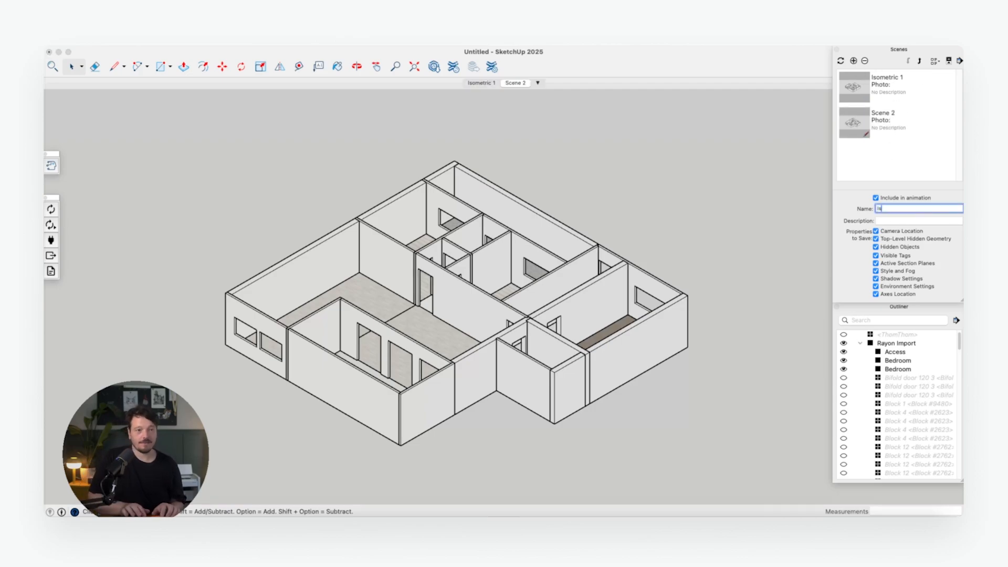
{"action": "type", "text": "Isometric 2"}
{"action": "key", "text": "Return"}
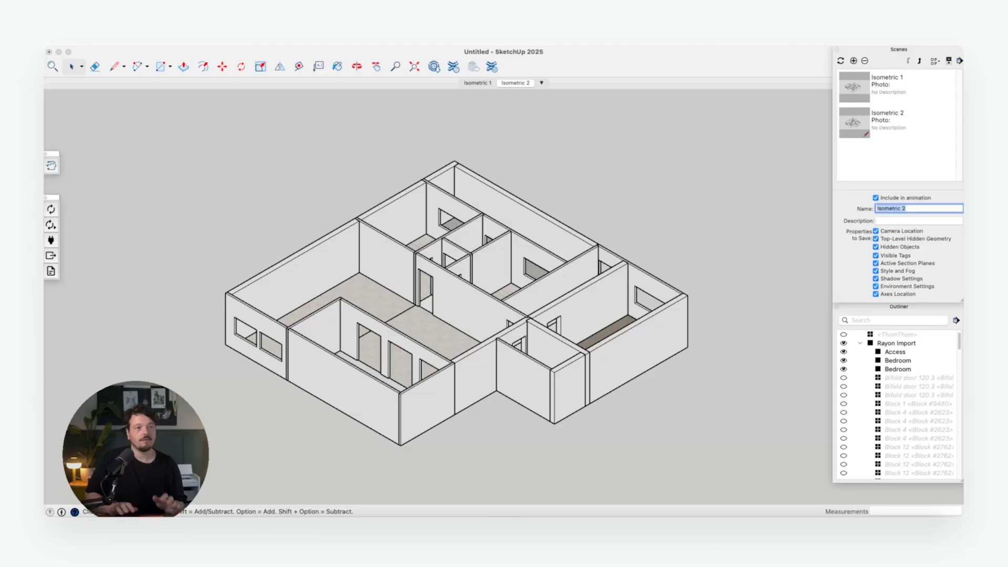
{"action": "left_click", "coordinate": [647, 181]}
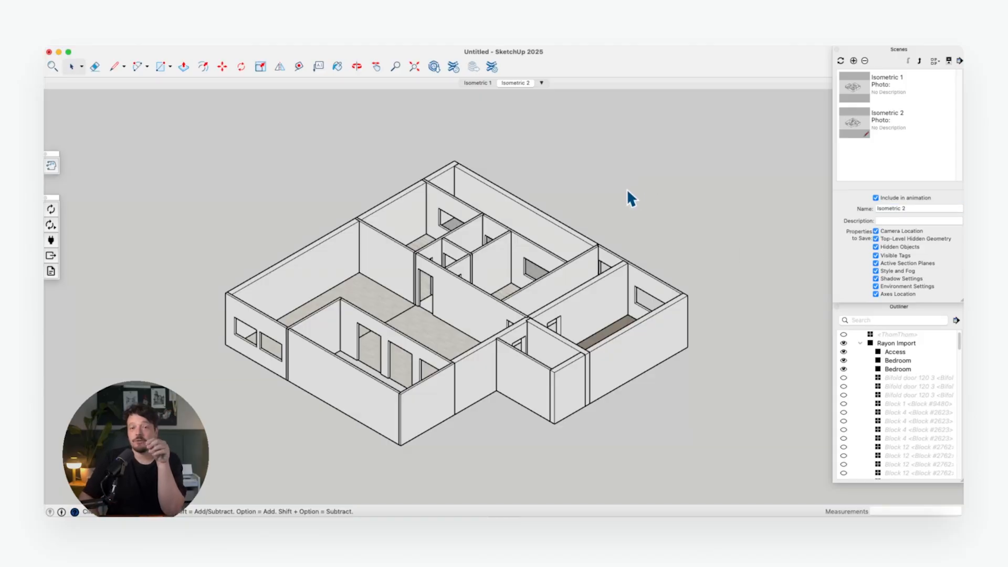
- Place a section plane on the long outer wall of the house, named Section 2 with symbol 2
{"action": "middle_click_drag", "start_coordinate": [347, 209], "coordinate": [401, 194]}
{"action": "middle_click_drag", "start_coordinate": [278, 239], "coordinate": [506, 286]}
{"action": "middle_click_drag", "start_coordinate": [309, 344], "coordinate": [535, 292]}
{"action": "left_click", "coordinate": [242, 45]}
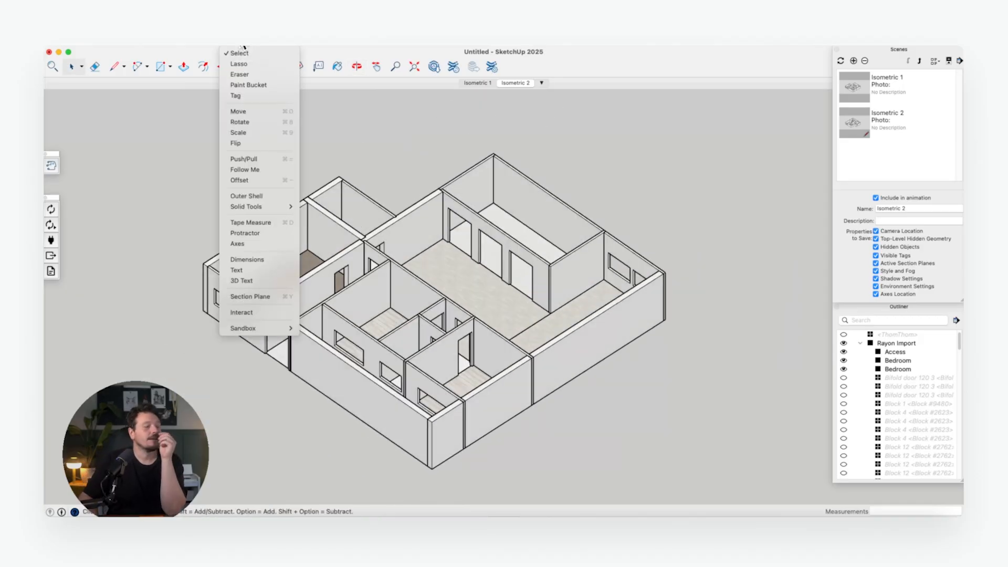
{"action": "left_click", "coordinate": [264, 297]}
{"action": "left_click", "coordinate": [568, 368]}
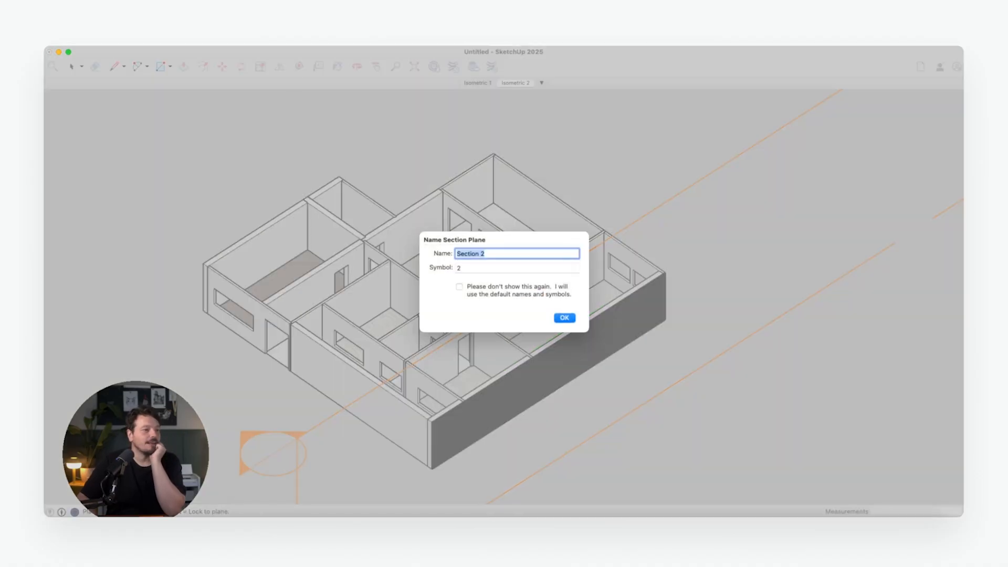
{"action": "left_click", "coordinate": [563, 316]}
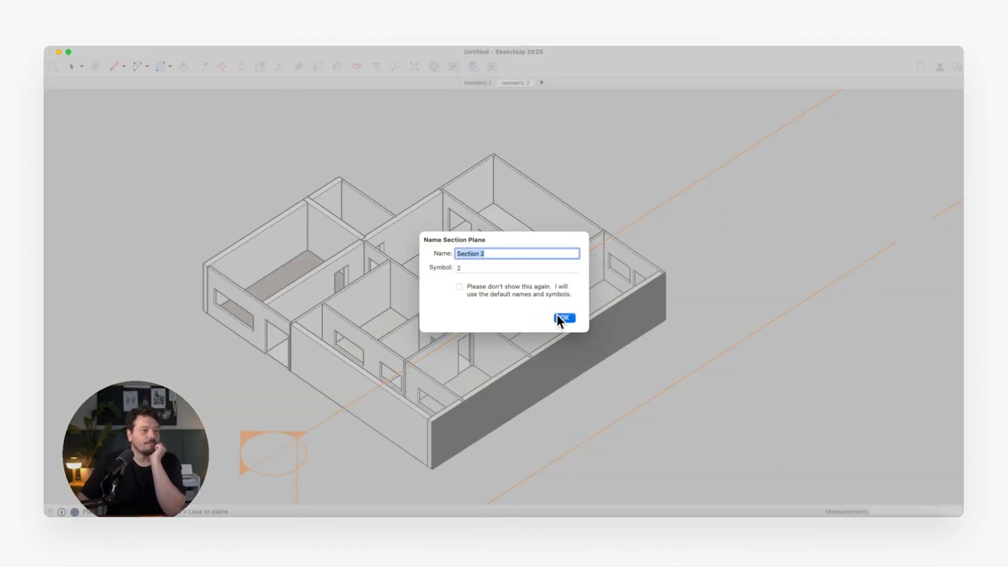
- Move the section plane inward so that it cuts through the rooms in the middle of the house
{"action": "key", "text": "m"}
{"action": "left_click", "coordinate": [675, 210]}
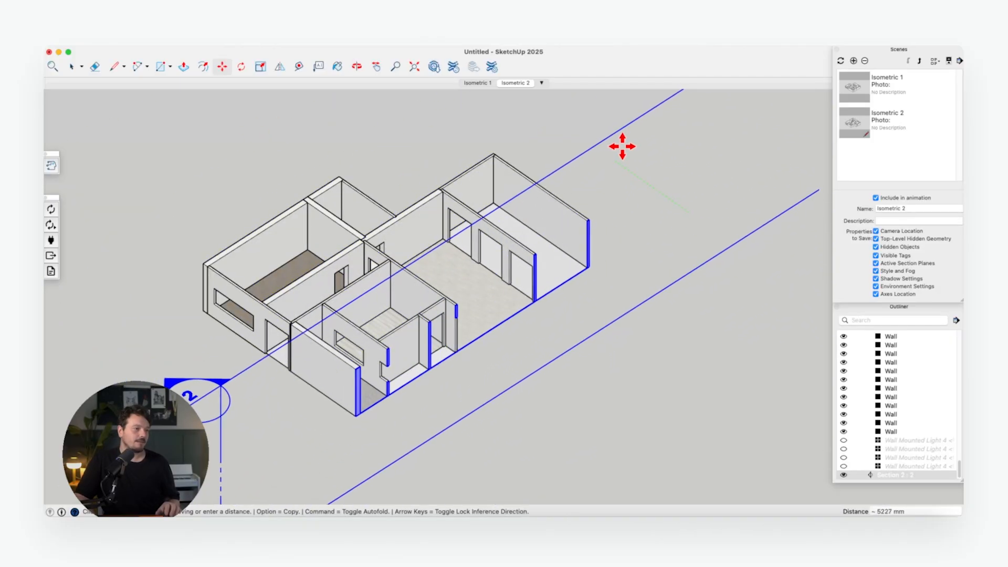
{"action": "left_click", "coordinate": [580, 133]}
{"action": "left_click", "coordinate": [72, 66]}
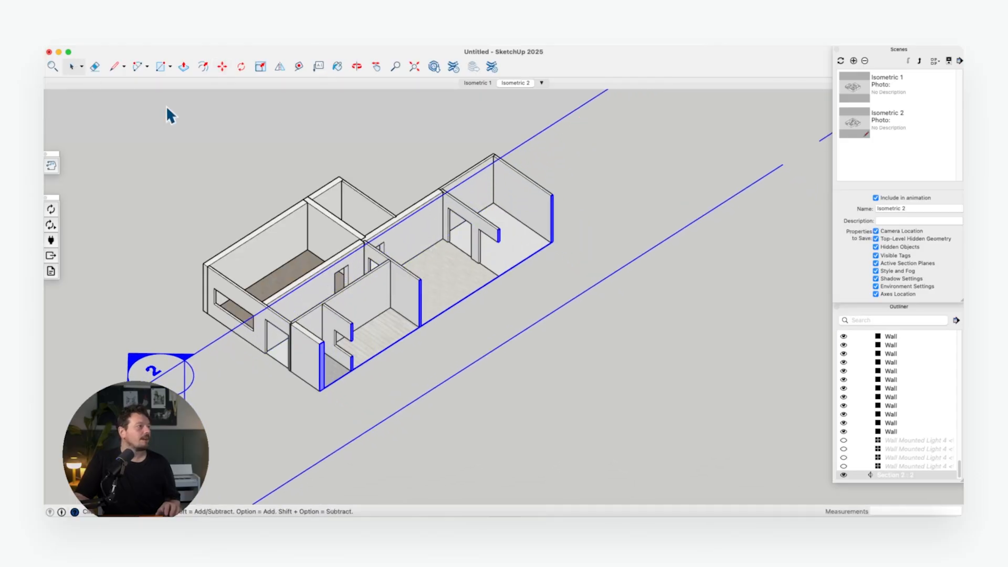
- Align the camera view with the section plane
{"action": "right_click", "coordinate": [539, 143]}
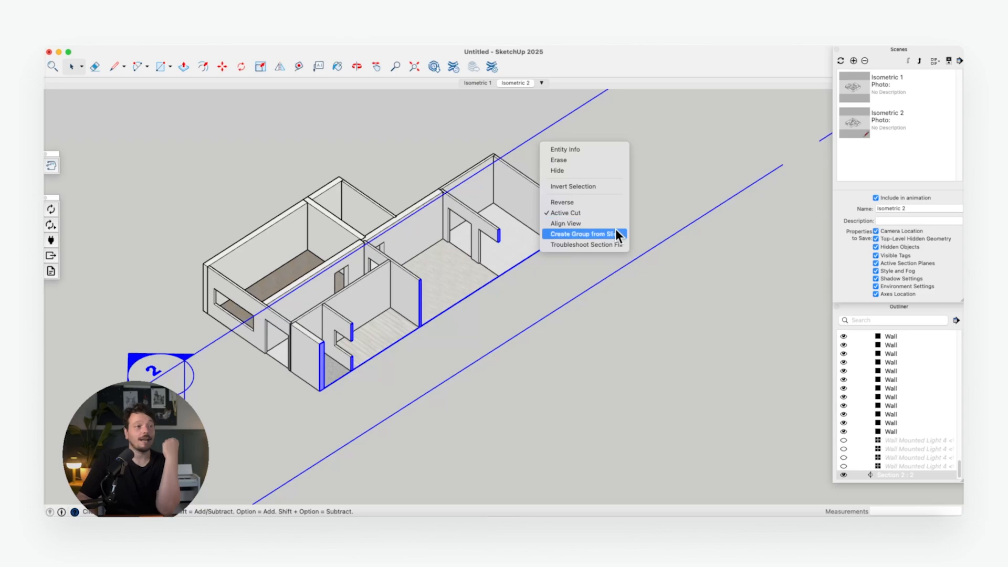
{"action": "left_click", "coordinate": [604, 223]}
{"action": "scroll", "coordinate": [614, 213], "scroll_direction": "down", "scroll_amount": 5}
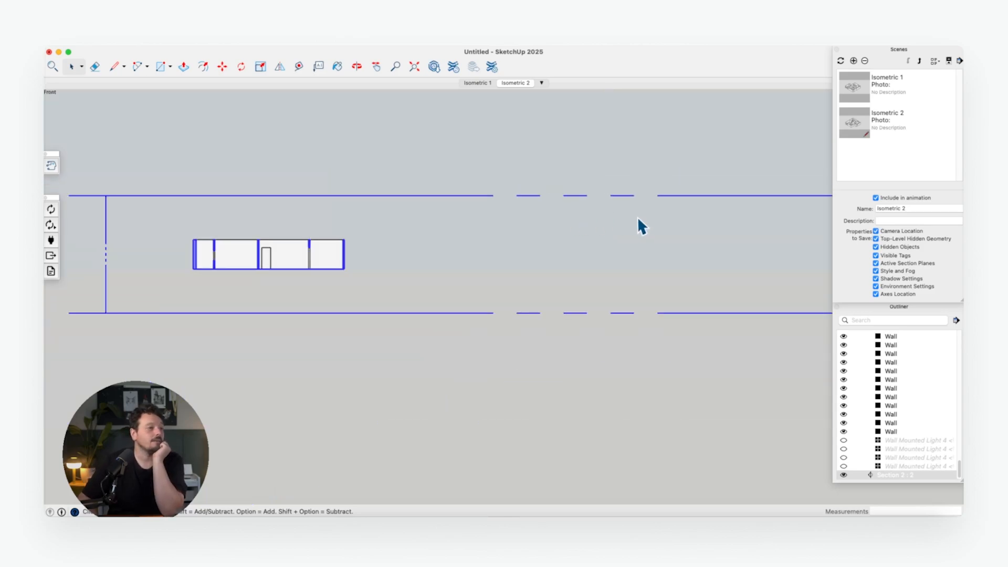
{"action": "scroll", "coordinate": [324, 220], "scroll_direction": "up", "scroll_amount": 5}
- Hide the section plane while keeping its cut active, and frame the section of the house
{"action": "right_click", "coordinate": [478, 170]}
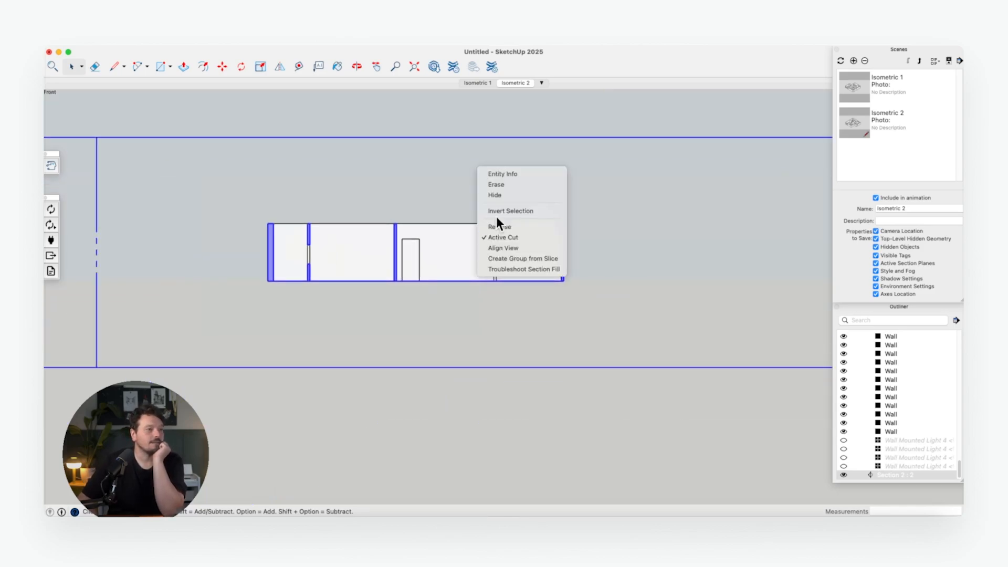
{"action": "left_click", "coordinate": [499, 192]}
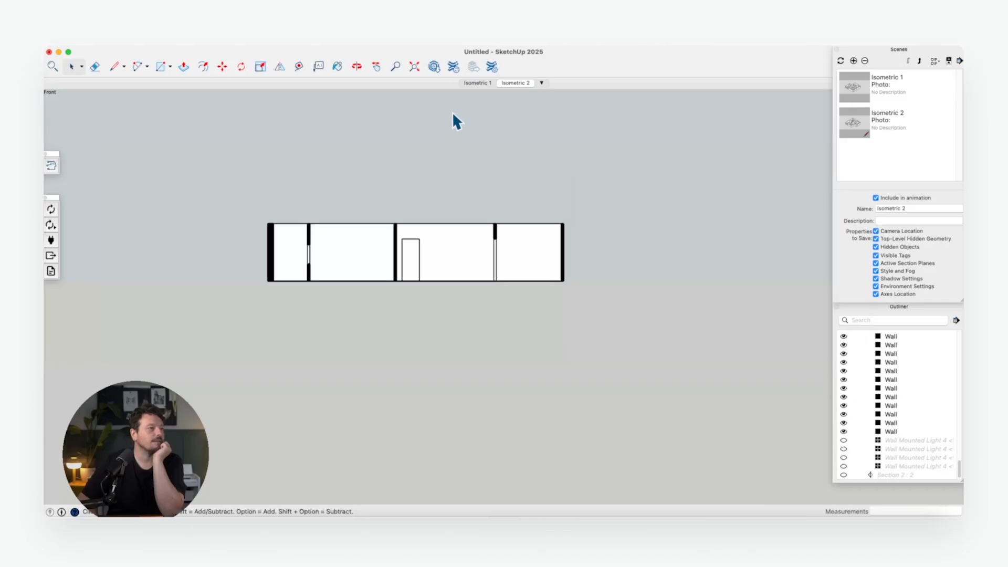
{"action": "scroll", "coordinate": [306, 257], "scroll_direction": "up", "scroll_amount": 5}
{"action": "scroll", "coordinate": [336, 218], "scroll_direction": "up", "scroll_amount": 2}
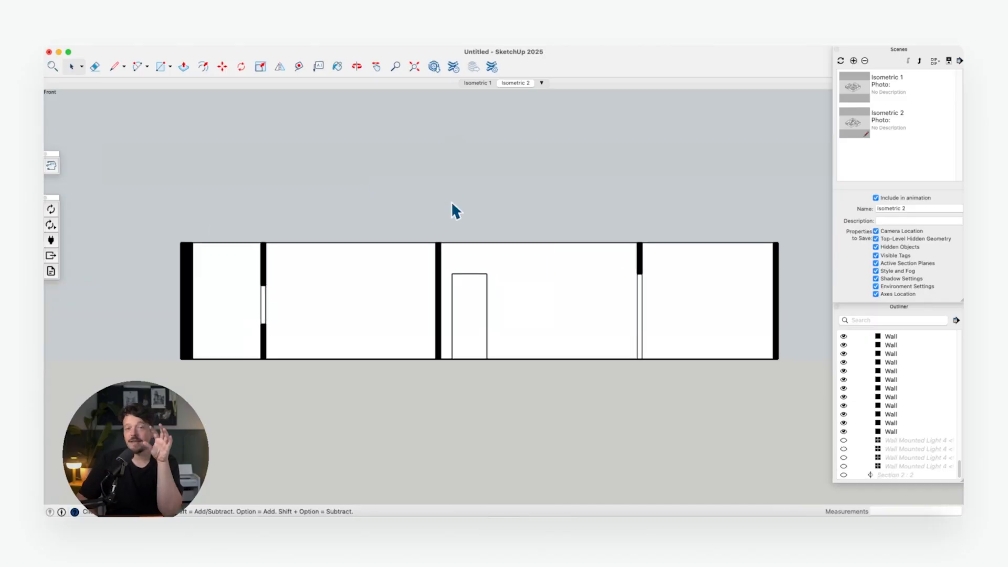
- Save the current section view as a scene named Section, saving the style changes as a new style
{"action": "left_click", "coordinate": [853, 60]}
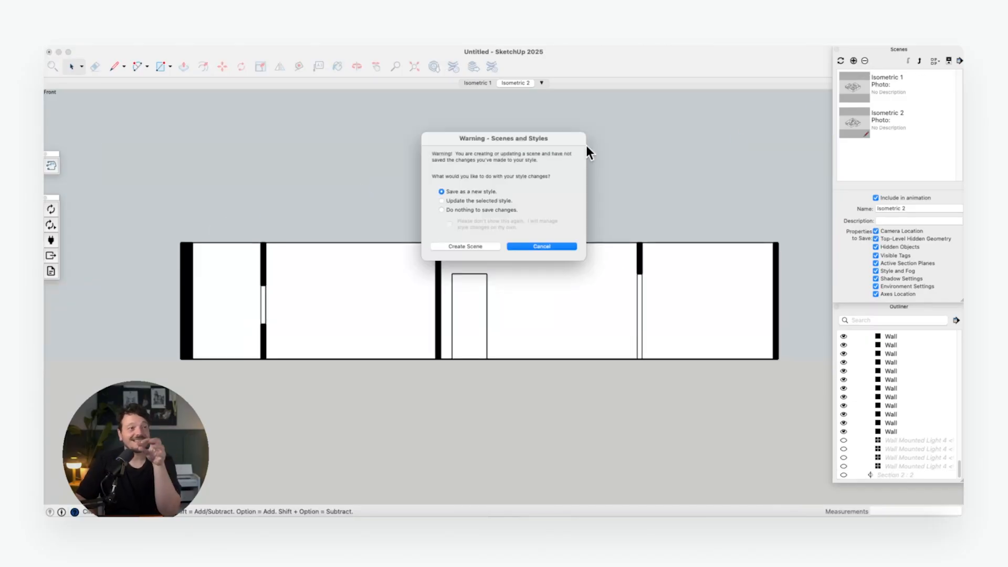
{"action": "left_click", "coordinate": [489, 245]}
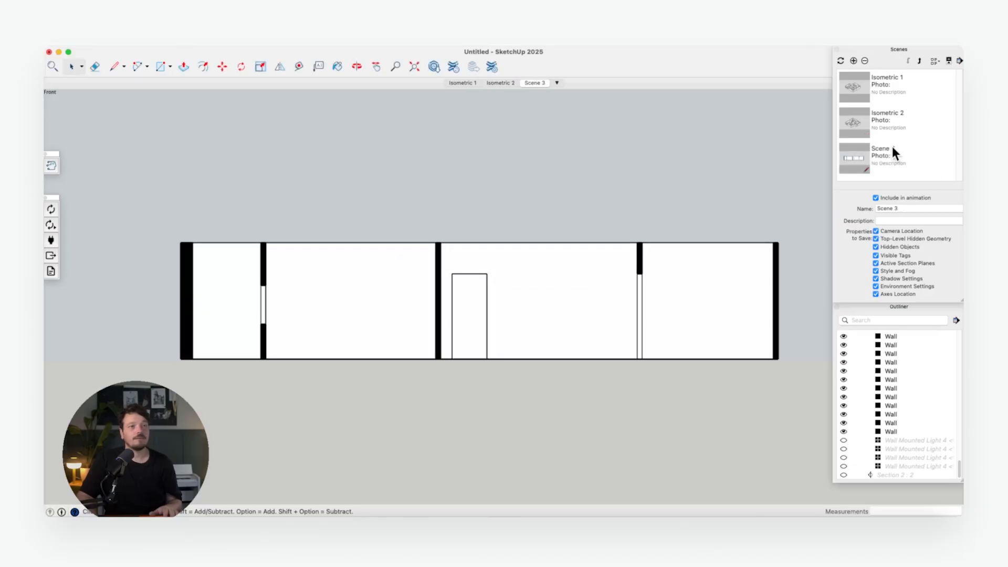
{"action": "left_click", "coordinate": [900, 209]}
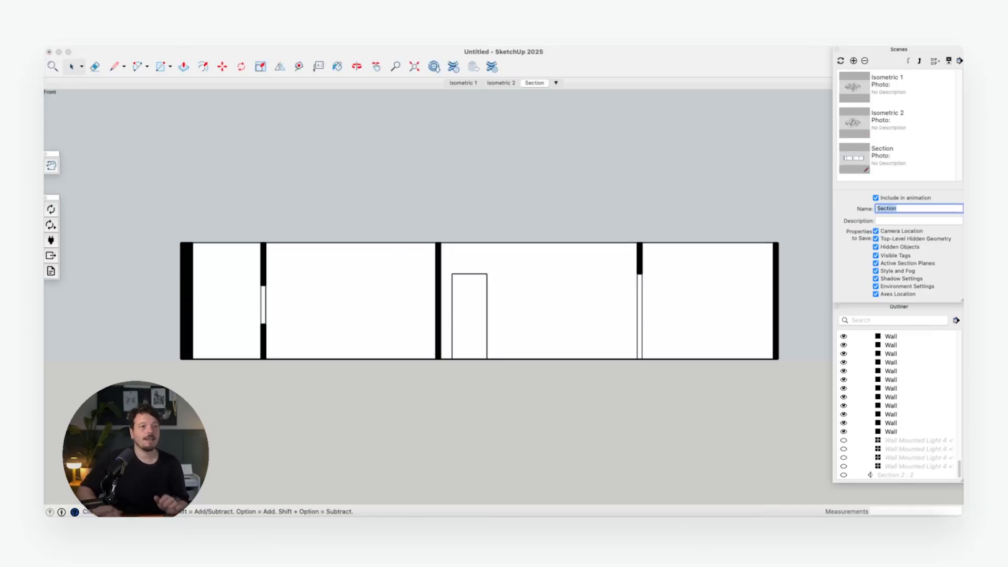
{"action": "left_click", "coordinate": [502, 168]}
- Switch the camera to perspective, orbit to an angled view of the cut-open rooms, and apply two-point perspective with the whole section framed
{"action": "key", "text": "o"}
{"action": "left_click_drag", "start_coordinate": [428, 226], "coordinate": [400, 220]}
{"action": "key", "text": "space"}
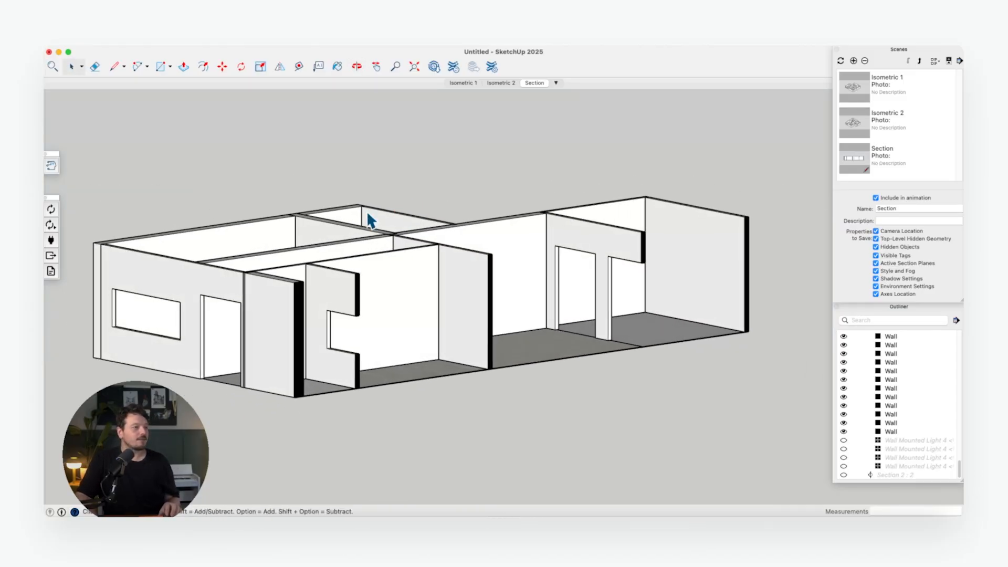
{"action": "left_click", "coordinate": [203, 47]}
{"action": "left_click", "coordinate": [227, 101]}
{"action": "middle_click_drag", "start_coordinate": [227, 110], "coordinate": [474, 262]}
{"action": "left_click", "coordinate": [212, 41]}
{"action": "left_click", "coordinate": [243, 111]}
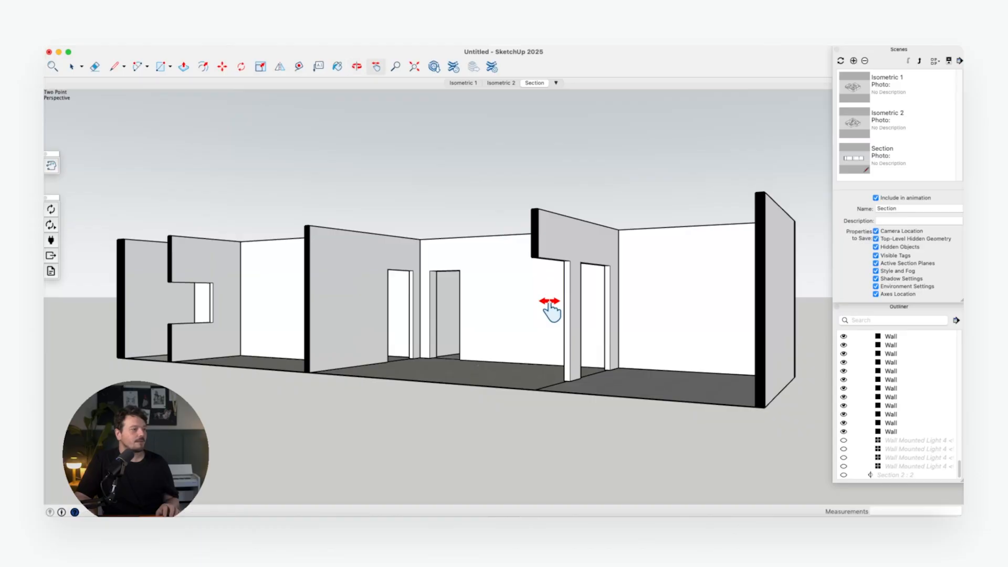
{"action": "scroll", "coordinate": [558, 296], "scroll_direction": "down", "scroll_amount": 1}
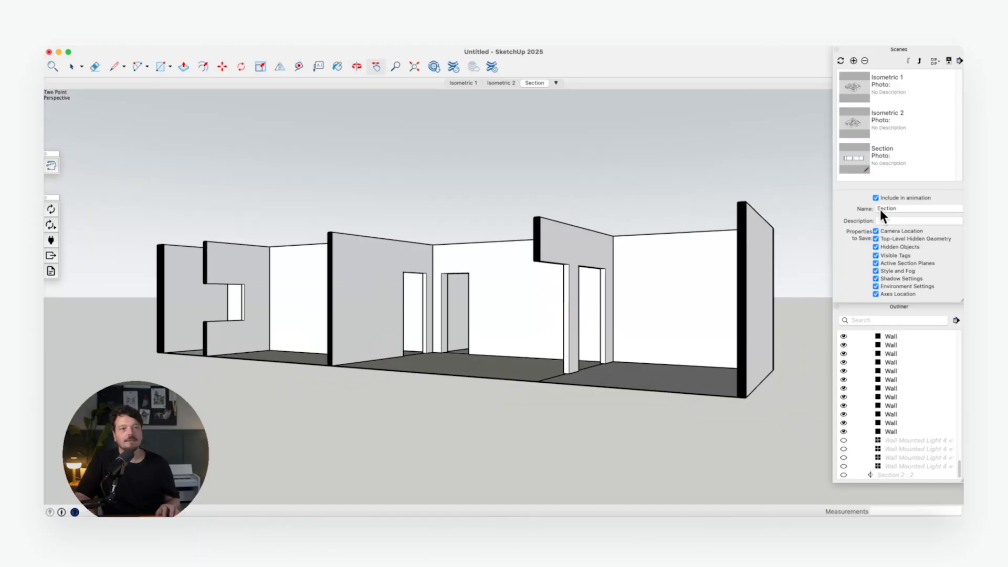
- Save the two-point perspective view as a scene named Sectional Perspective
{"action": "left_click", "coordinate": [853, 60]}
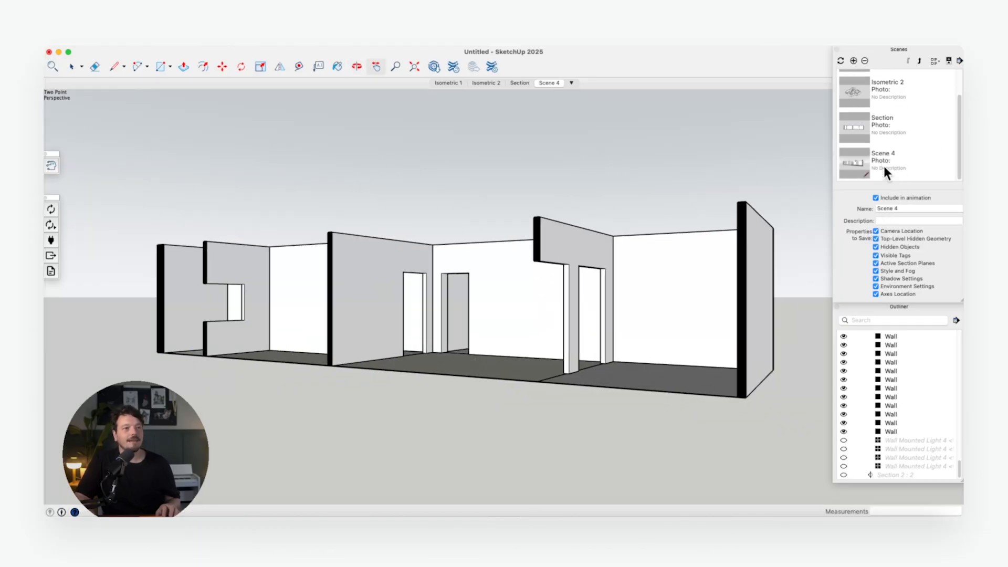
{"action": "left_click", "coordinate": [898, 209]}
{"action": "type", "text": "Sectiona"}
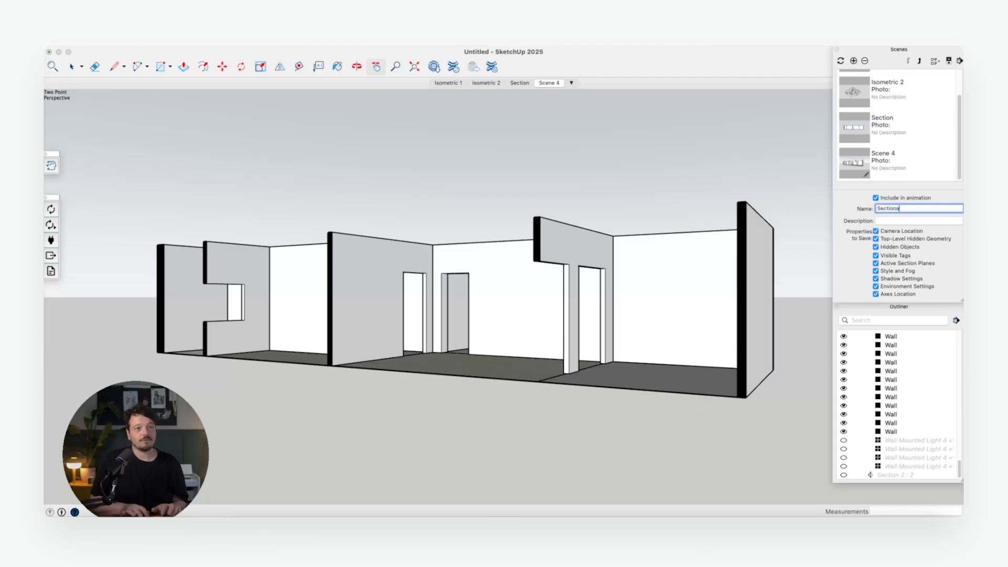
{"action": "type", "text": "l Perspective"}
{"action": "key", "text": "Return"}
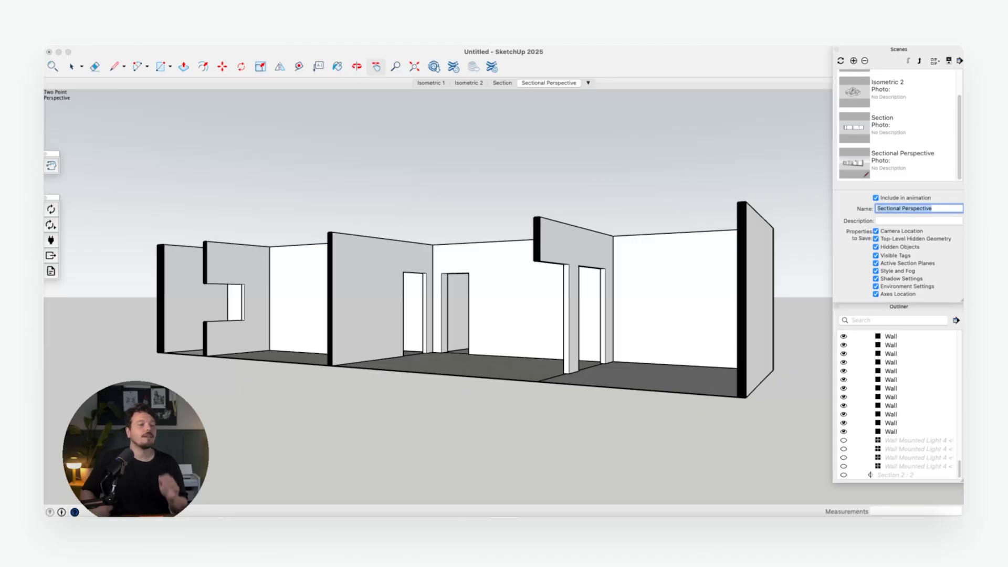
{"action": "left_click", "coordinate": [499, 190]}
{"action": "left_click", "coordinate": [73, 69]}
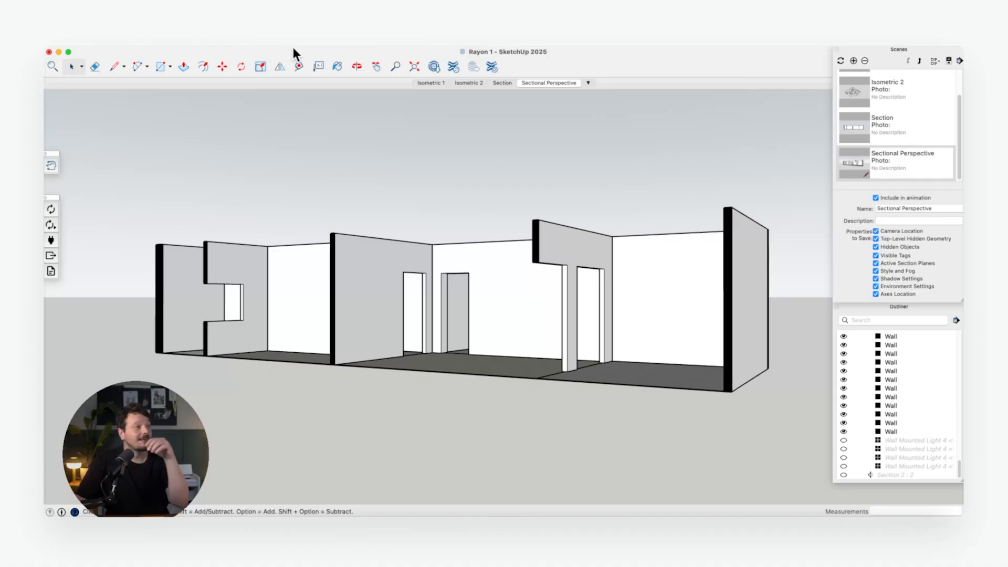
- Export the Isometric 1, Isometric 2, Section and Sectional Perspective scenes through the Rayon extension and open the created model in Rayon
{"action": "left_click", "coordinate": [297, 49]}
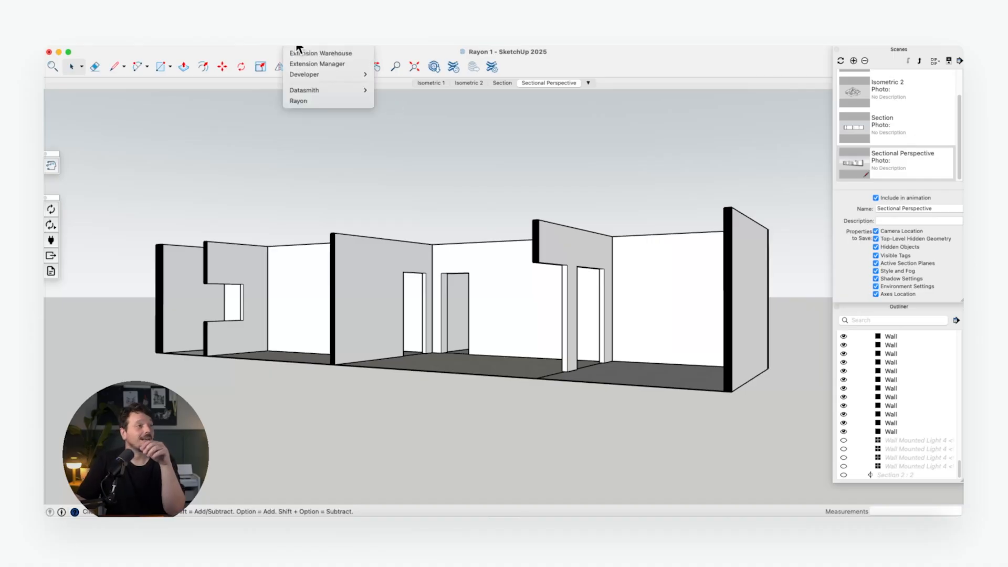
{"action": "left_click", "coordinate": [323, 99]}
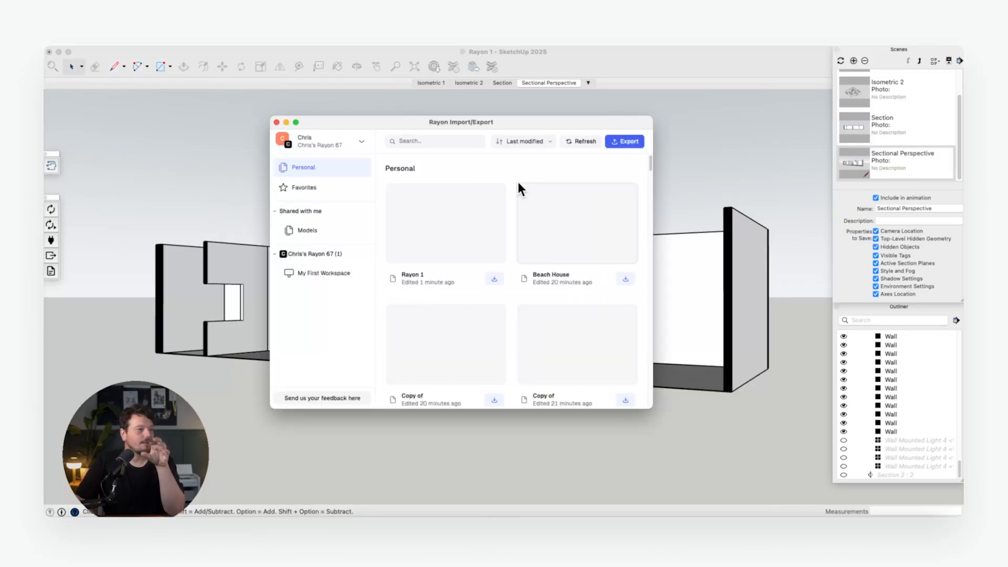
{"action": "left_click", "coordinate": [624, 143]}
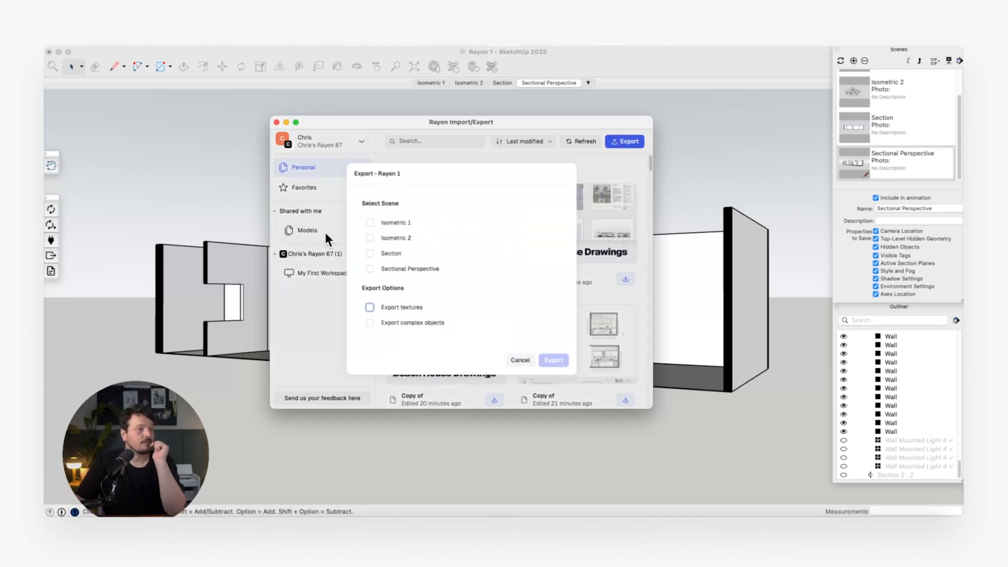
{"action": "left_click", "coordinate": [370, 223]}
{"action": "left_click", "coordinate": [370, 238]}
{"action": "left_click", "coordinate": [370, 254]}
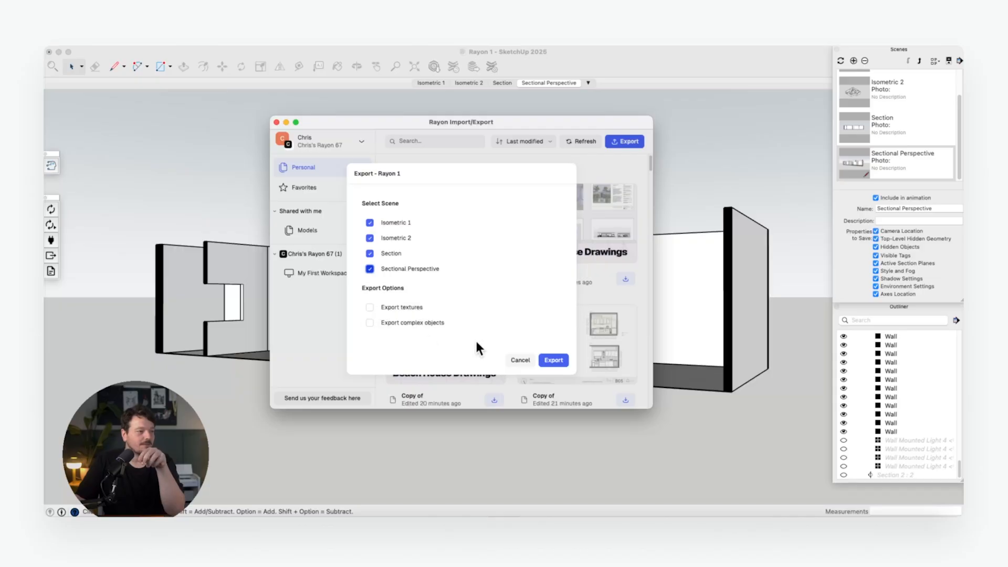
{"action": "left_click", "coordinate": [551, 360]}
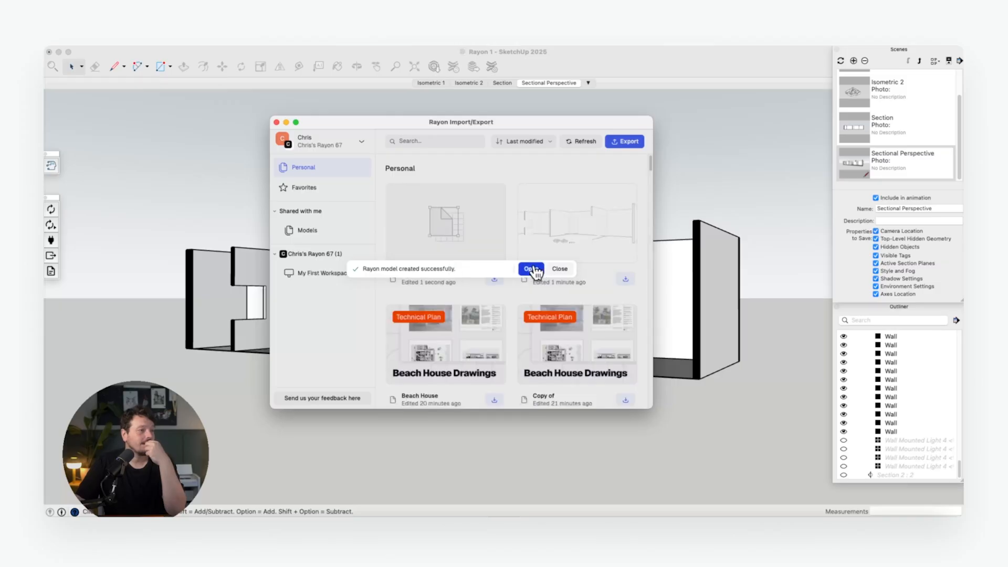
{"action": "left_click", "coordinate": [531, 269]}
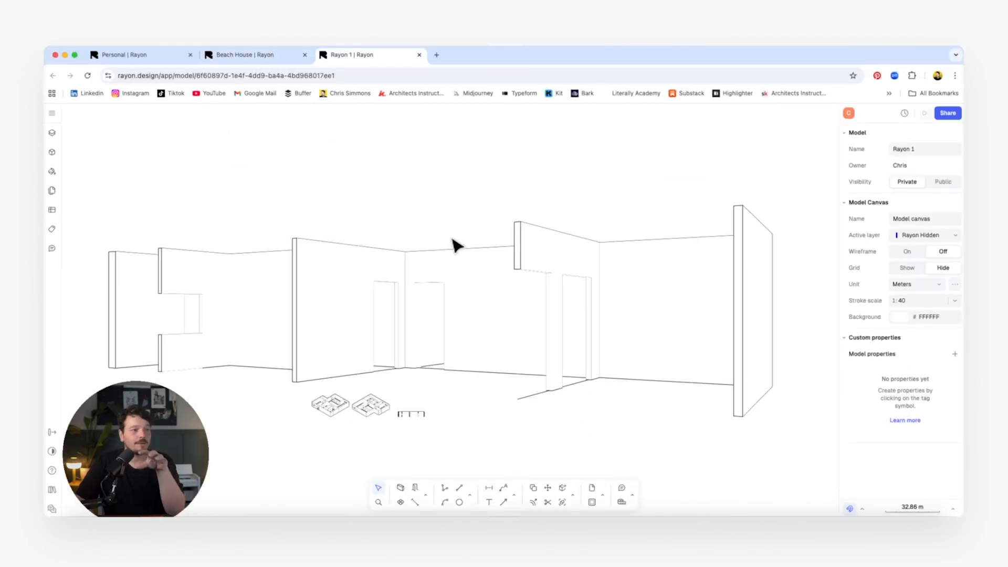
- Scale down the oversized sectional perspective drawing and place it above the isometric and section drawings
{"action": "scroll", "coordinate": [473, 288], "scroll_direction": "down", "scroll_amount": 2}
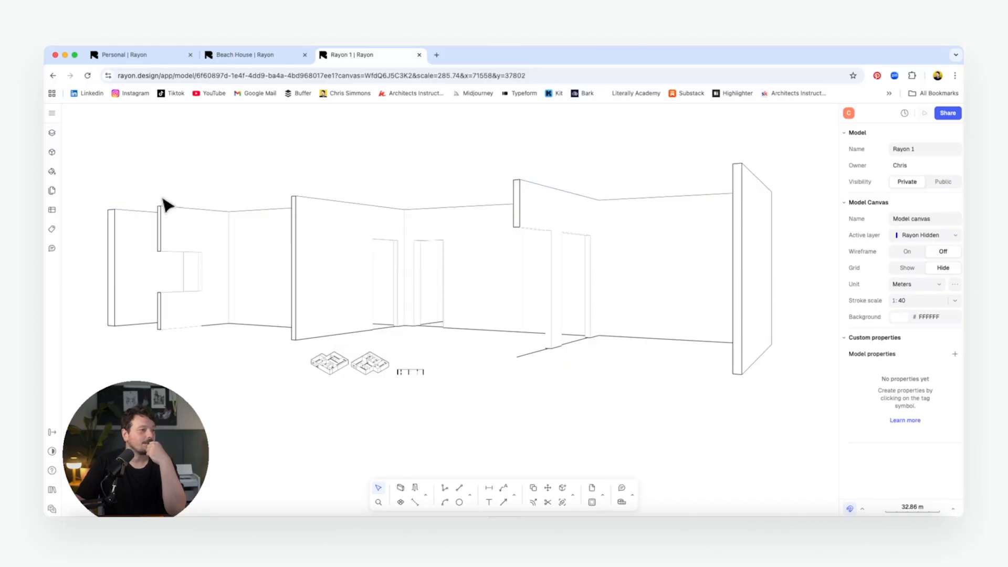
{"action": "left_click", "coordinate": [412, 247]}
{"action": "left_click_drag", "start_coordinate": [106, 163], "coordinate": [649, 297]}
{"action": "left_click_drag", "start_coordinate": [693, 355], "coordinate": [378, 301]}
{"action": "left_click", "coordinate": [309, 385]}
- Draw a line in the section drawing, starting at the upper outer corner of the thick end wall
{"action": "scroll", "coordinate": [308, 384], "scroll_direction": "up", "scroll_amount": 5}
{"action": "scroll", "coordinate": [314, 336], "scroll_direction": "up", "scroll_amount": 5}
{"action": "scroll", "coordinate": [472, 315], "scroll_direction": "right", "scroll_amount": 4}
{"action": "middle_click_drag", "start_coordinate": [608, 328], "coordinate": [544, 296]}
{"action": "left_click_drag", "start_coordinate": [532, 309], "coordinate": [547, 257]}
{"action": "left_click", "coordinate": [551, 205]}
{"action": "scroll", "coordinate": [476, 241], "scroll_direction": "up", "scroll_amount": 5}
{"action": "middle_click_drag", "start_coordinate": [674, 273], "coordinate": [563, 240]}
{"action": "key", "text": "l"}
{"action": "scroll", "coordinate": [465, 234], "scroll_direction": "up", "scroll_amount": 2}
{"action": "scroll", "coordinate": [466, 234], "scroll_direction": "up", "scroll_amount": 3}
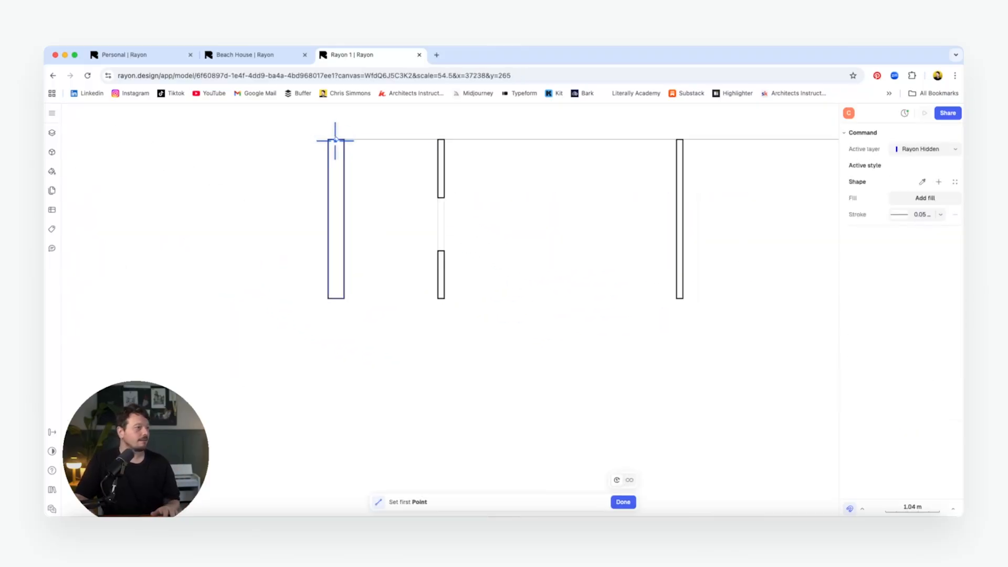
{"action": "left_click", "coordinate": [329, 140]}
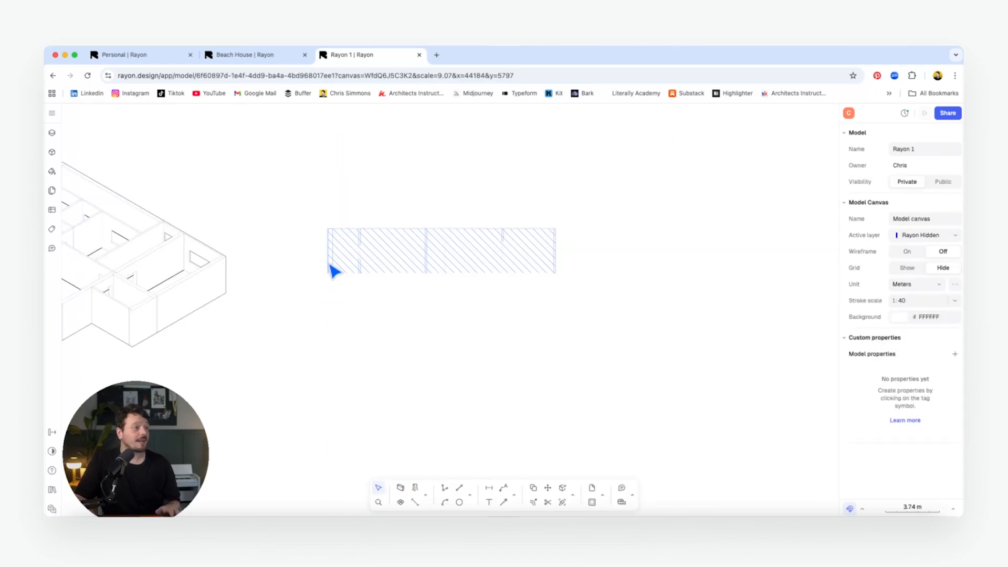
- Examine the exported perspective, section and isometric line drawings, looking closely at the first isometric
{"action": "scroll", "coordinate": [490, 232], "scroll_direction": "down", "scroll_amount": 3}
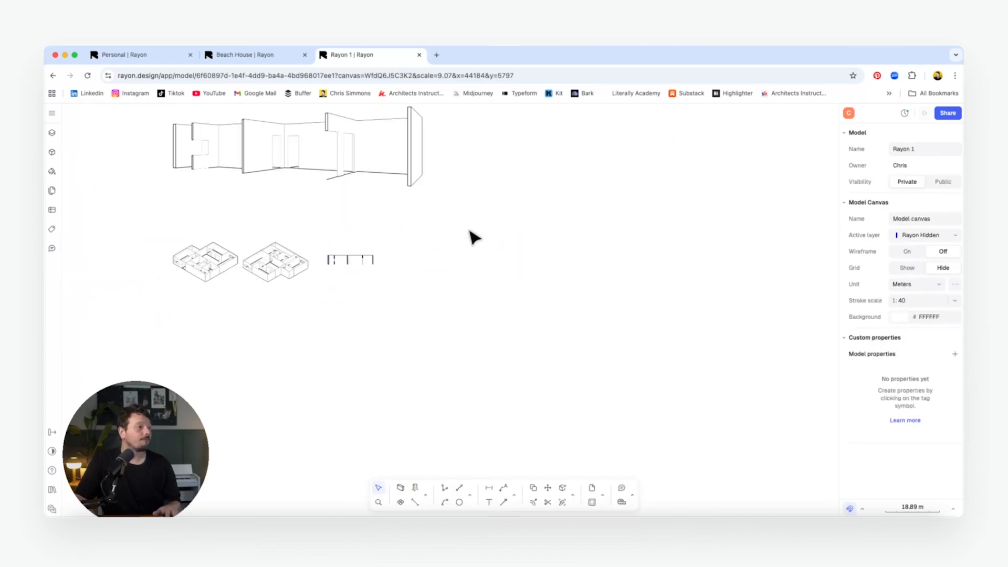
{"action": "scroll", "coordinate": [415, 231], "scroll_direction": "up", "scroll_amount": 3}
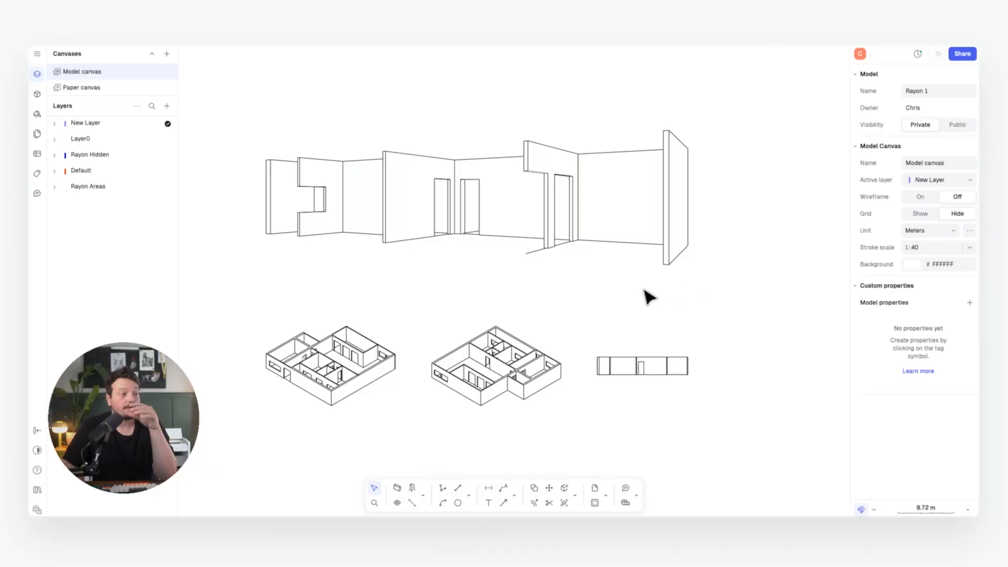
{"action": "scroll", "coordinate": [488, 242], "scroll_direction": "down", "scroll_amount": 2}
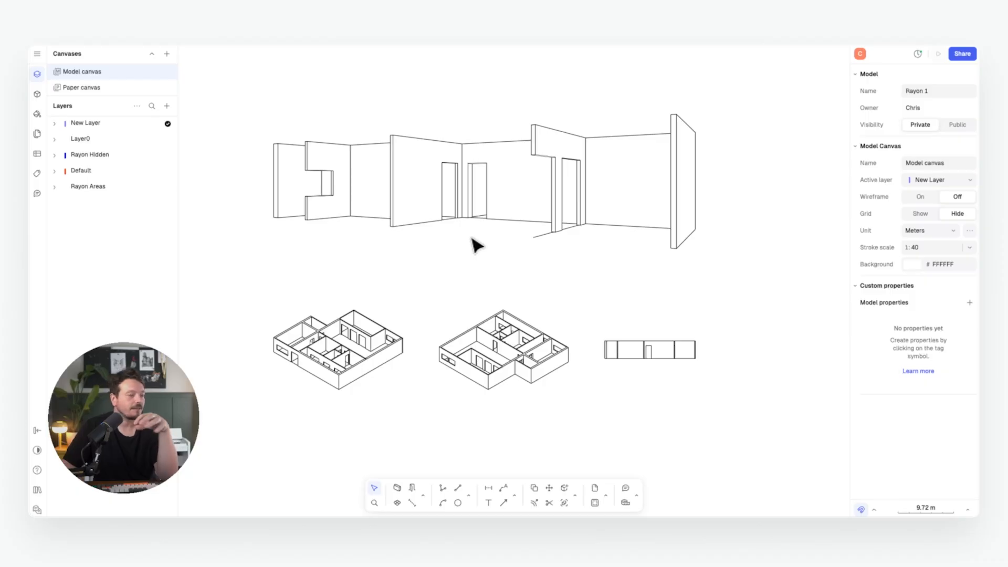
{"action": "scroll", "coordinate": [475, 244], "scroll_direction": "down", "scroll_amount": 2}
{"action": "scroll", "coordinate": [426, 227], "scroll_direction": "down", "scroll_amount": 3}
{"action": "scroll", "coordinate": [342, 252], "scroll_direction": "up", "scroll_amount": 5, "text": "ctrl"}
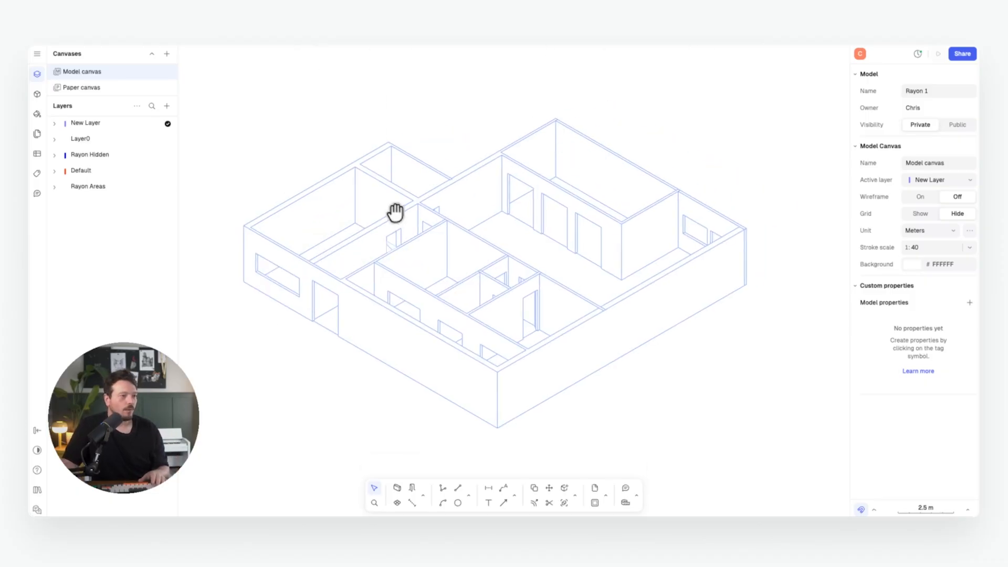
{"action": "scroll", "coordinate": [411, 206], "scroll_direction": "right", "scroll_amount": 2}
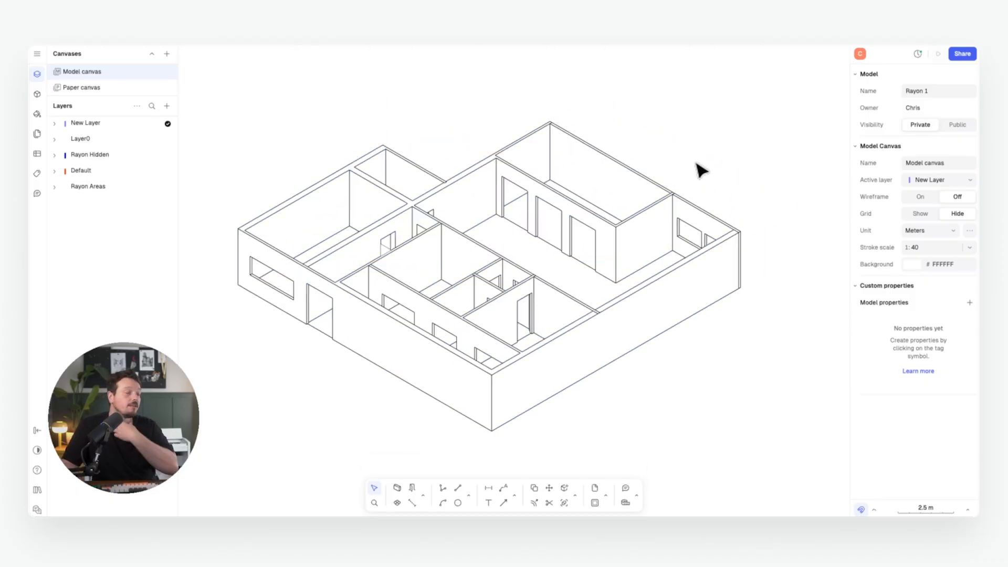
{"action": "scroll", "coordinate": [581, 223], "scroll_direction": "down", "scroll_amount": 3}
{"action": "scroll", "coordinate": [600, 210], "scroll_direction": "down", "scroll_amount": 2}
{"action": "middle_click_drag", "start_coordinate": [600, 210], "coordinate": [554, 229]}
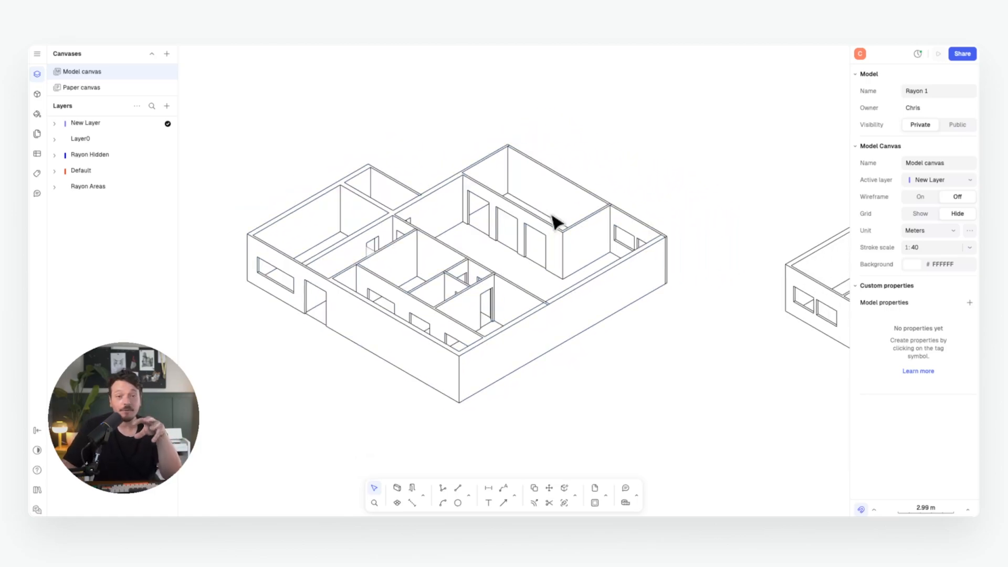
{"action": "scroll", "coordinate": [536, 225], "scroll_direction": "up", "scroll_amount": 1}
{"action": "middle_click_drag", "start_coordinate": [535, 234], "coordinate": [523, 213]}
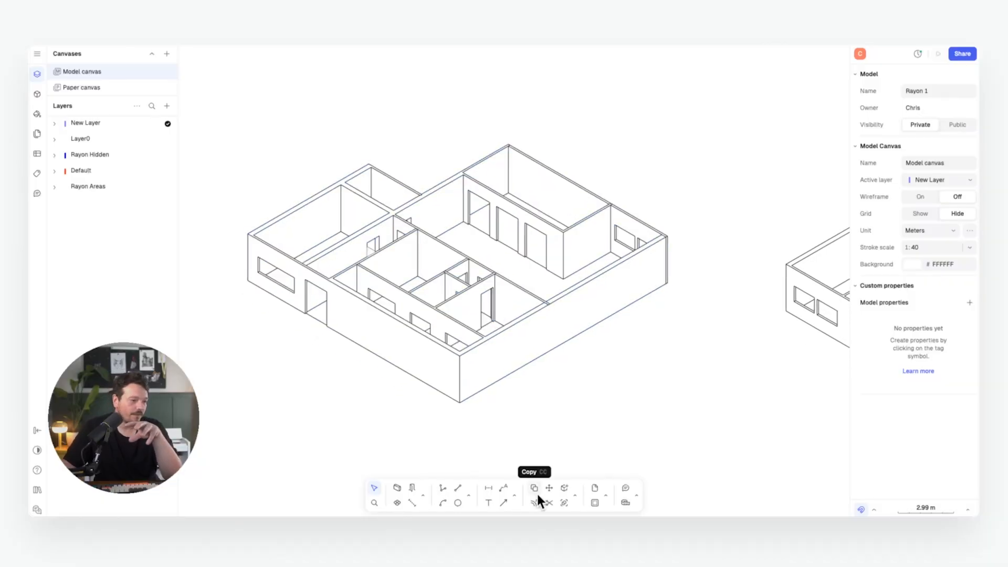
- Bucket-fill the tops of the connected walls in the first isometric with solid colour 000000 at 80% opacity
{"action": "left_click", "coordinate": [575, 495]}
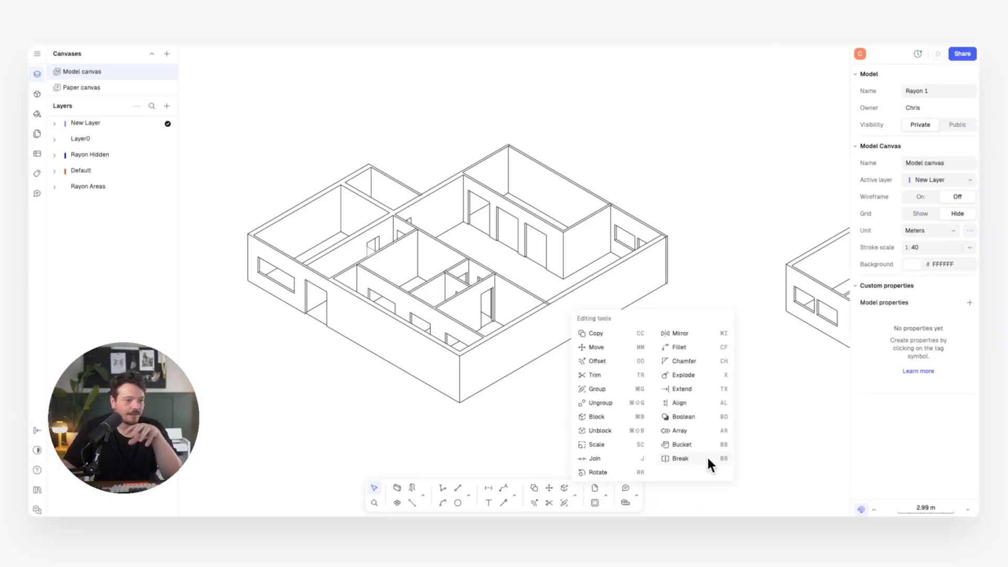
{"action": "left_click", "coordinate": [683, 444]}
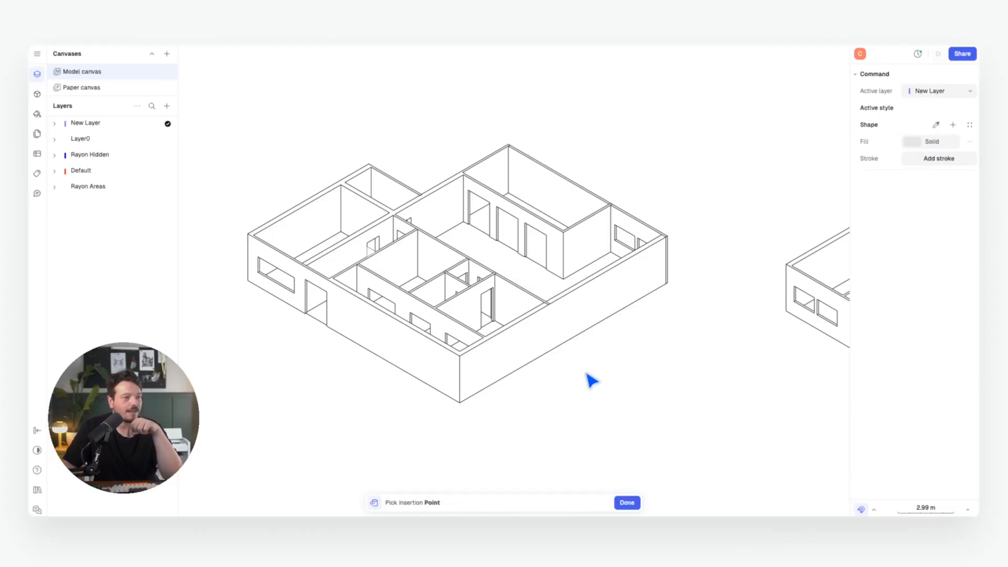
{"action": "left_click", "coordinate": [904, 143]}
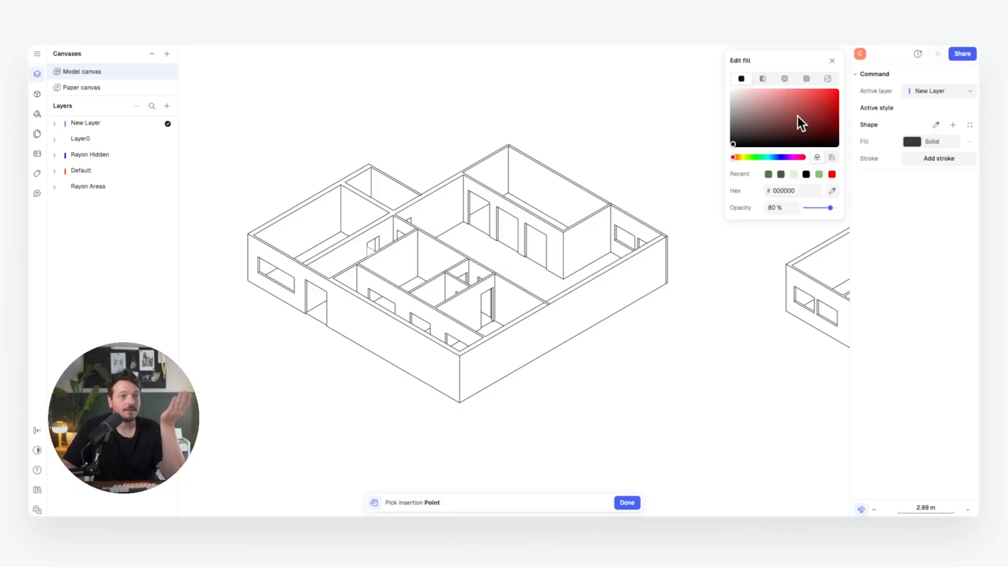
{"action": "scroll", "coordinate": [254, 214], "scroll_direction": "up", "scroll_amount": 5}
{"action": "left_click", "coordinate": [262, 280]}
{"action": "scroll", "coordinate": [239, 254], "scroll_direction": "down", "scroll_amount": 5}
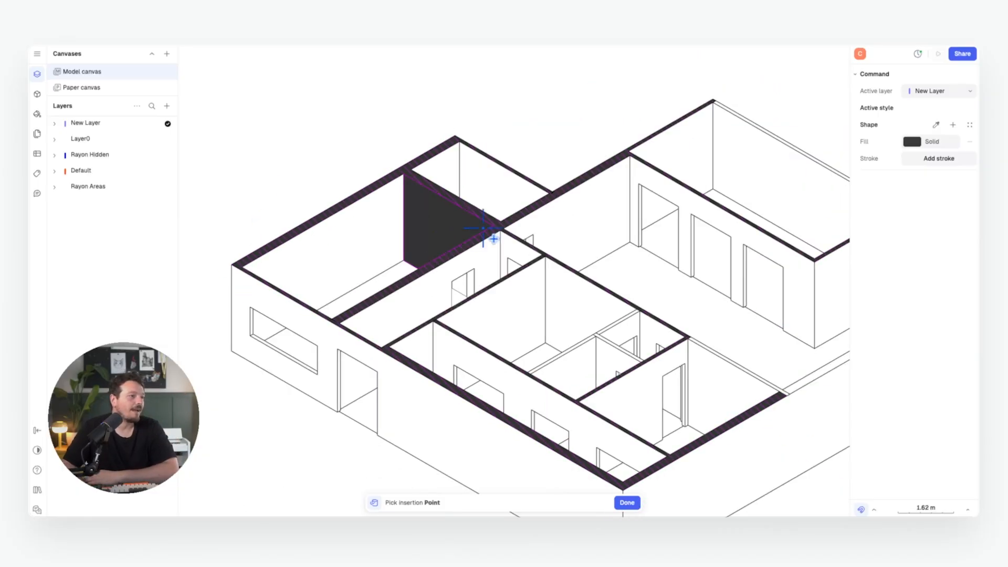
- Fill the tops of the remaining outer walls and the walls around the far room with the same dark fill
{"action": "scroll", "coordinate": [566, 230], "scroll_direction": "down", "scroll_amount": 1}
{"action": "middle_click_drag", "start_coordinate": [575, 230], "coordinate": [499, 232]}
{"action": "scroll", "coordinate": [659, 161], "scroll_direction": "up", "scroll_amount": 5}
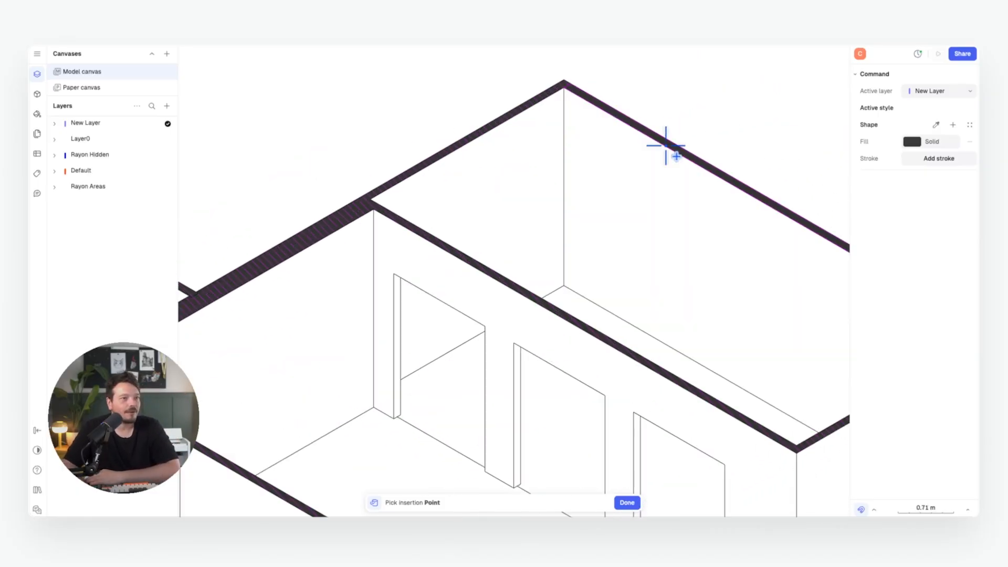
{"action": "scroll", "coordinate": [417, 150], "scroll_direction": "down", "scroll_amount": 10}
{"action": "scroll", "coordinate": [416, 151], "scroll_direction": "up", "scroll_amount": 3}
{"action": "scroll", "coordinate": [554, 186], "scroll_direction": "up", "scroll_amount": 5}
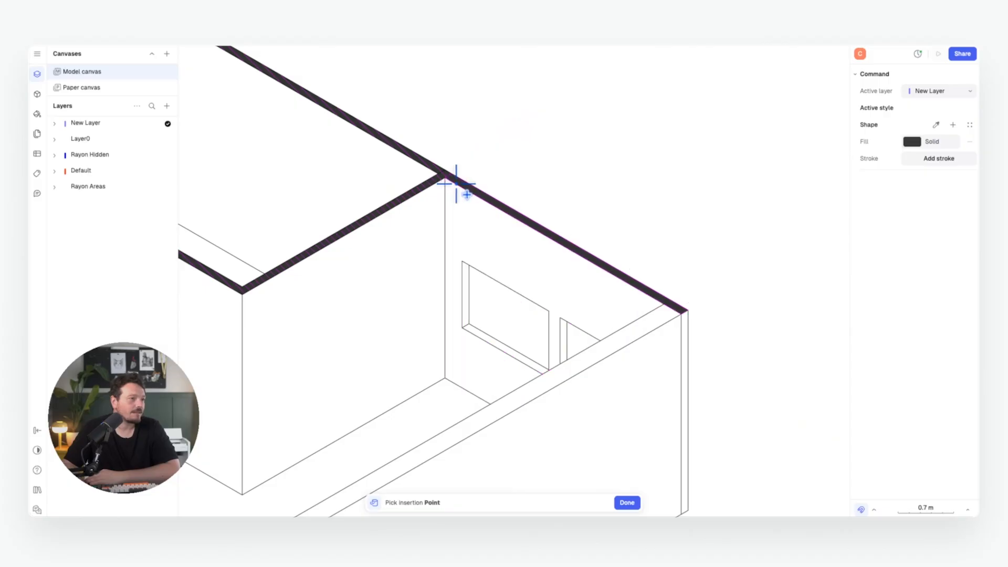
{"action": "scroll", "coordinate": [639, 302], "scroll_direction": "down", "scroll_amount": 2}
{"action": "scroll", "coordinate": [562, 315], "scroll_direction": "down", "scroll_amount": 6}
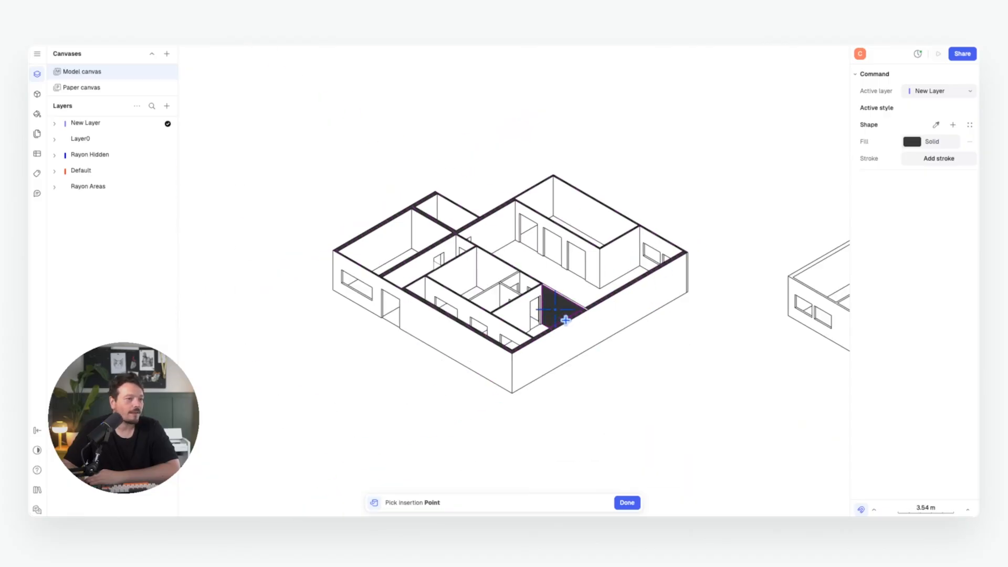
- Fill the tops of the remaining interior partitions in the first isometric with the same dark fill
{"action": "scroll", "coordinate": [623, 270], "scroll_direction": "up", "scroll_amount": 8}
{"action": "scroll", "coordinate": [666, 254], "scroll_direction": "down", "scroll_amount": 8}
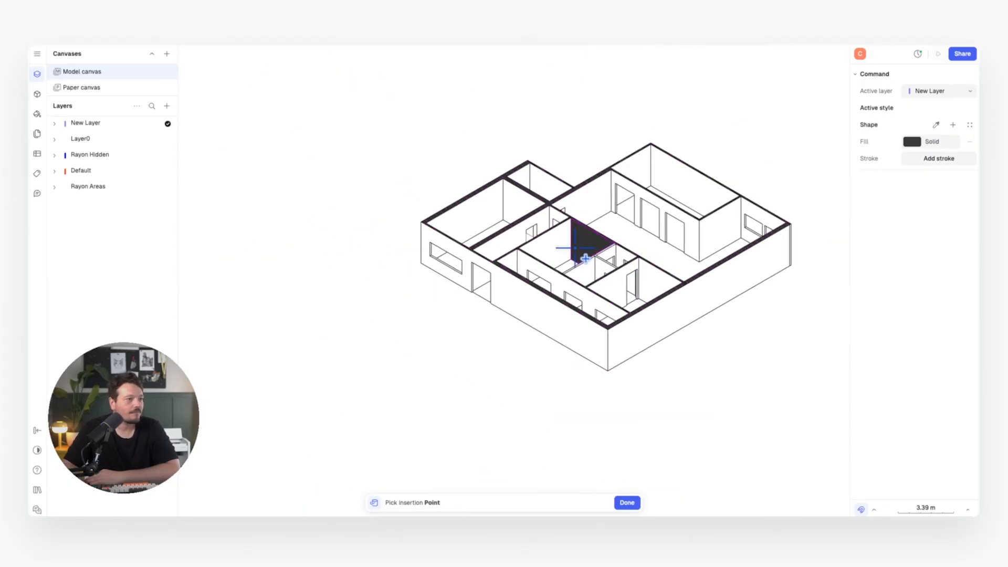
{"action": "scroll", "coordinate": [673, 260], "scroll_direction": "up", "scroll_amount": 7}
{"action": "scroll", "coordinate": [546, 281], "scroll_direction": "up", "scroll_amount": 5}
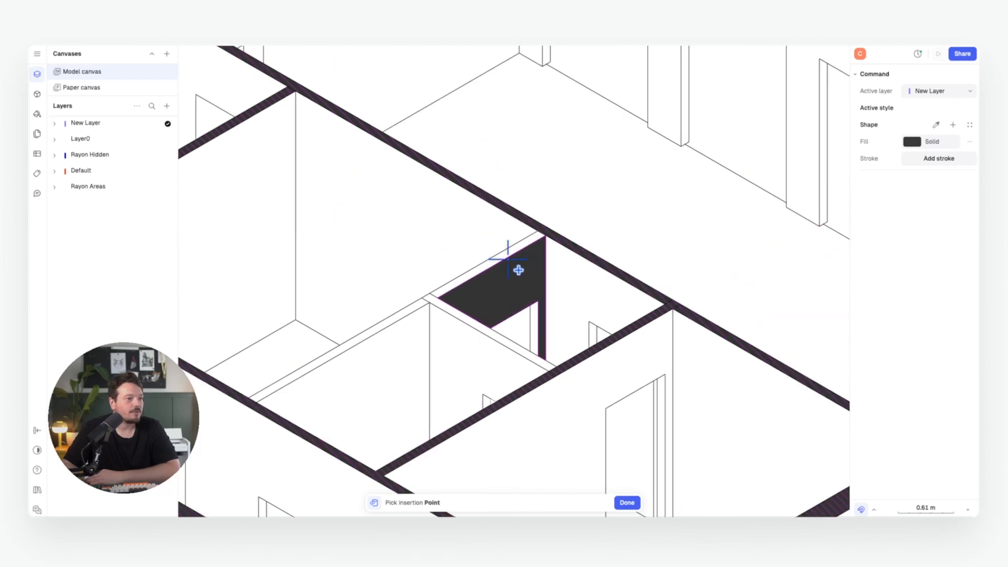
{"action": "scroll", "coordinate": [664, 299], "scroll_direction": "down", "scroll_amount": 7}
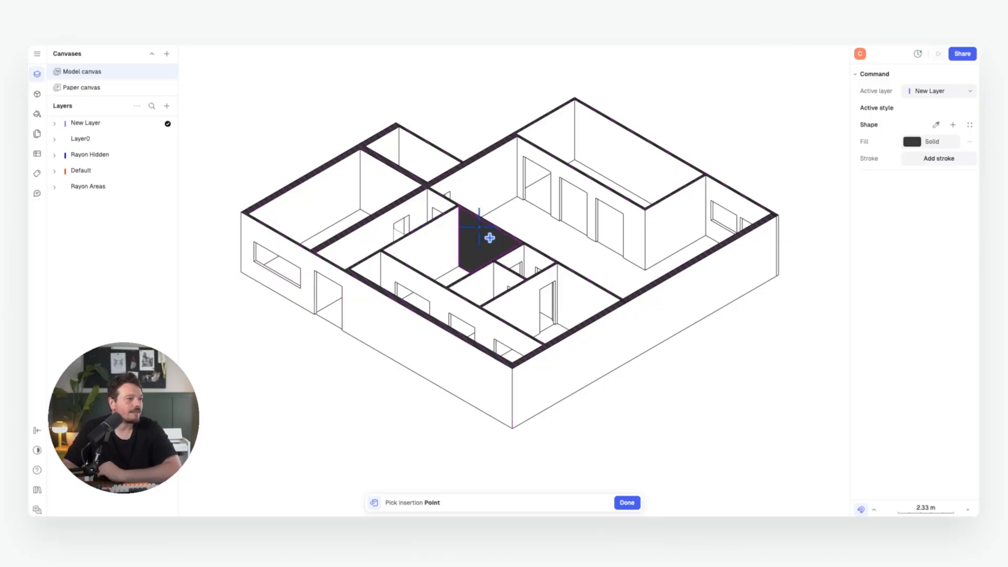
{"action": "middle_click_drag", "start_coordinate": [474, 227], "coordinate": [447, 243]}
- Save the dark solid fill as a reusable shape style named Section Fill
{"action": "left_click", "coordinate": [952, 125]}
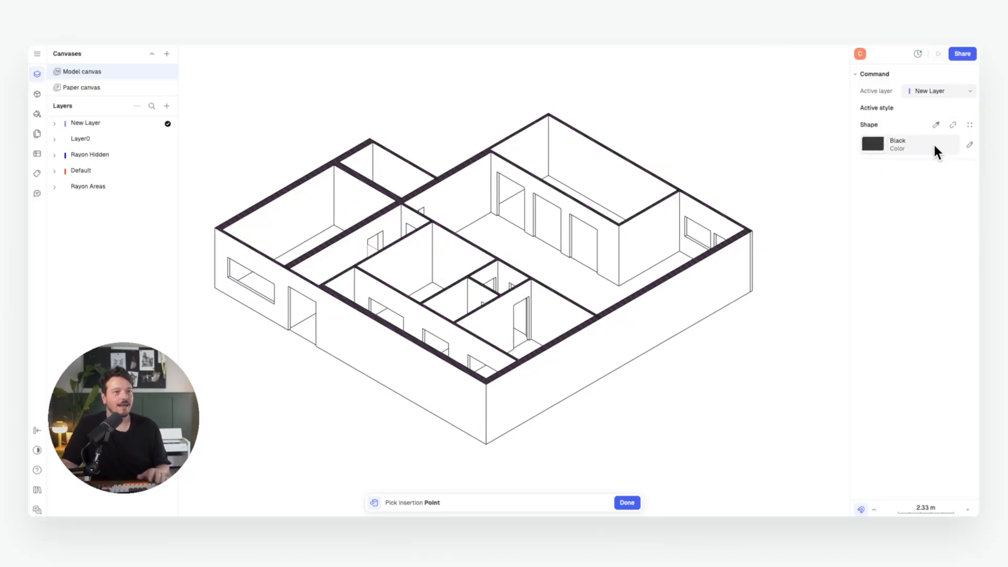
{"action": "left_click", "coordinate": [970, 145]}
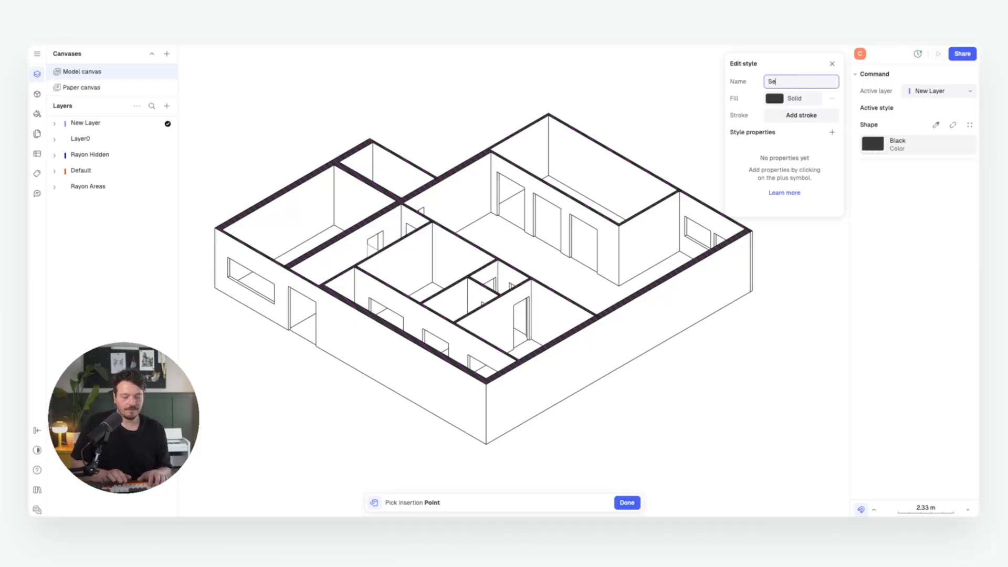
{"action": "type", "text": "Section Fill"}
{"action": "key", "text": "Return"}
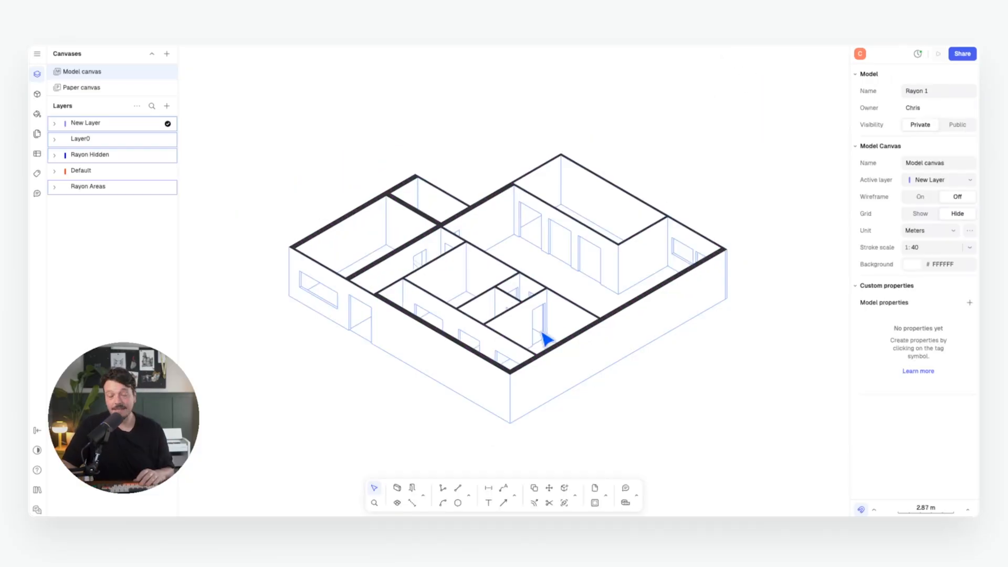
- Bucket-fill the tops of all cut walls in the second isometric with the Section Fill style
{"action": "key", "text": "f"}
{"action": "middle_click_drag", "start_coordinate": [681, 260], "coordinate": [266, 268]}
{"action": "scroll", "coordinate": [571, 271], "scroll_direction": "down", "scroll_amount": 5}
{"action": "scroll", "coordinate": [574, 269], "scroll_direction": "up", "scroll_amount": 5}
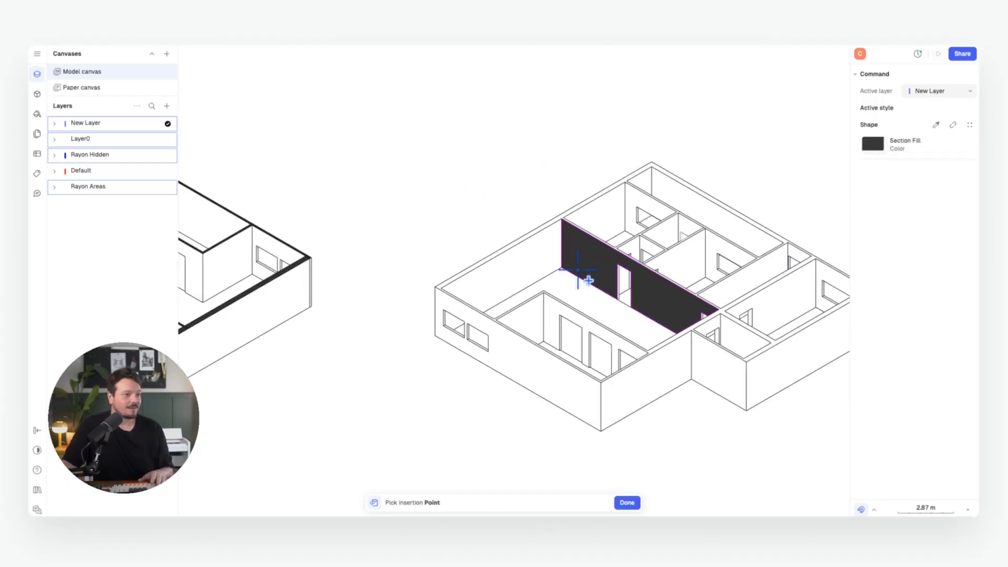
{"action": "middle_click_drag", "start_coordinate": [650, 286], "coordinate": [519, 275]}
{"action": "scroll", "coordinate": [593, 275], "scroll_direction": "up", "scroll_amount": 1}
{"action": "left_click", "coordinate": [589, 297]}
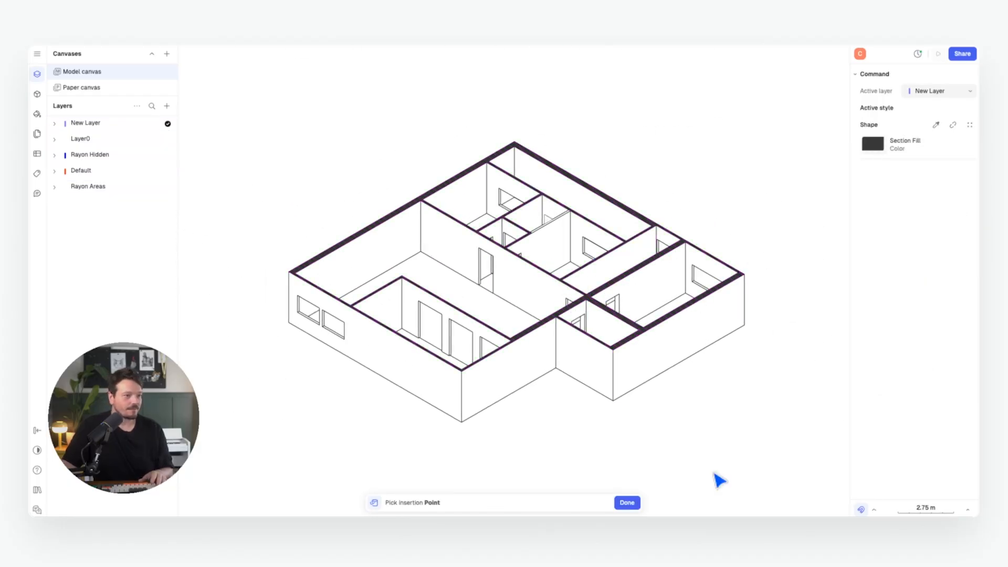
{"action": "left_click", "coordinate": [627, 501]}
{"action": "left_click", "coordinate": [709, 411]}
- Move the Sectional Perspective drawing to sit directly above the first isometric
{"action": "scroll", "coordinate": [629, 367], "scroll_direction": "down", "scroll_amount": 5}
{"action": "middle_click_drag", "start_coordinate": [625, 234], "coordinate": [555, 298]}
{"action": "mouse_move", "coordinate": [810, 125]}
{"action": "left_mouse_down"}
{"action": "mouse_move", "coordinate": [266, 295]}
{"action": "mouse_move", "coordinate": [731, 155]}
{"action": "mouse_move", "coordinate": [476, 202]}
{"action": "mouse_move", "coordinate": [421, 232]}
{"action": "left_mouse_up"}
{"action": "middle_click_drag", "start_coordinate": [472, 231], "coordinate": [651, 160]}
{"action": "scroll", "coordinate": [526, 211], "scroll_direction": "up", "scroll_amount": 5}
{"action": "middle_click_drag", "start_coordinate": [559, 183], "coordinate": [513, 322]}
{"action": "left_click_drag", "start_coordinate": [513, 322], "coordinate": [531, 259]}
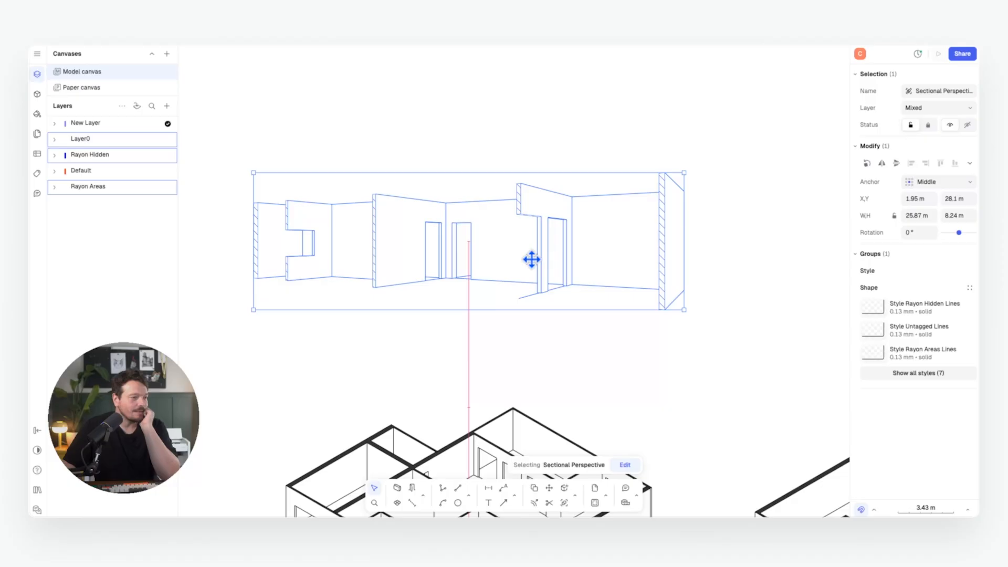
{"action": "left_click", "coordinate": [720, 124]}
{"action": "middle_click_drag", "start_coordinate": [442, 268], "coordinate": [463, 233]}
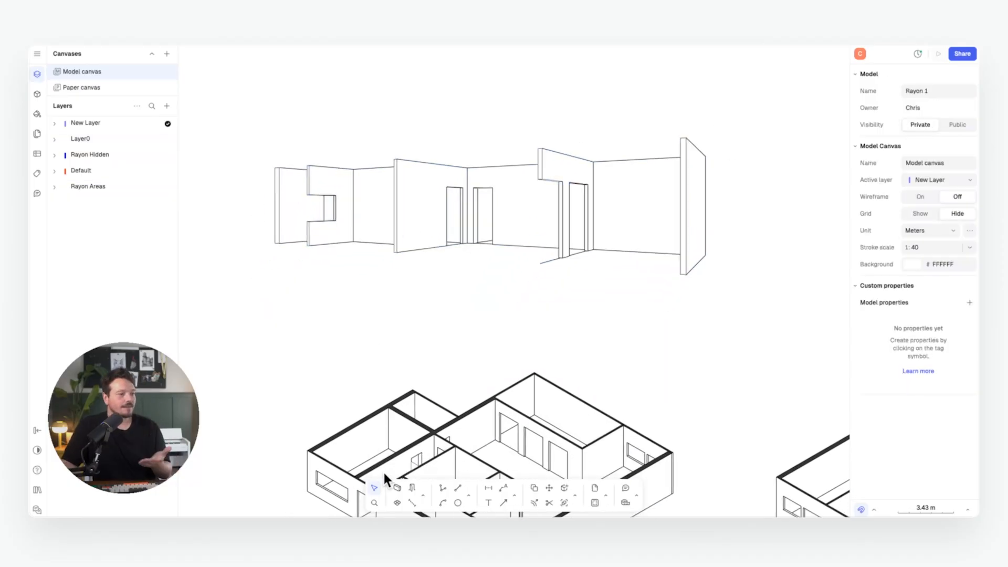
- Bucket-fill every cut wall face in the sectional perspective, including the thick end wall, with Section Fill
{"action": "key", "text": "b"}
{"action": "scroll", "coordinate": [290, 201], "scroll_direction": "up", "scroll_amount": 5}
{"action": "left_click", "coordinate": [258, 186]}
{"action": "left_click", "coordinate": [344, 145]}
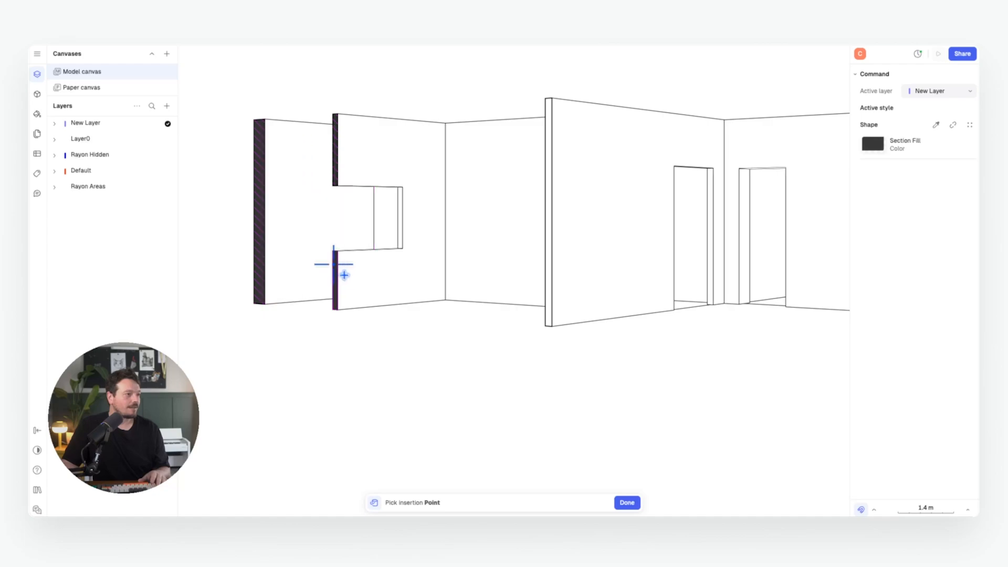
{"action": "left_click", "coordinate": [549, 125]}
{"action": "scroll", "coordinate": [407, 203], "scroll_direction": "down", "scroll_amount": 7}
{"action": "scroll", "coordinate": [509, 180], "scroll_direction": "up", "scroll_amount": 4}
{"action": "scroll", "coordinate": [508, 179], "scroll_direction": "down", "scroll_amount": 2}
{"action": "left_click", "coordinate": [517, 189]}
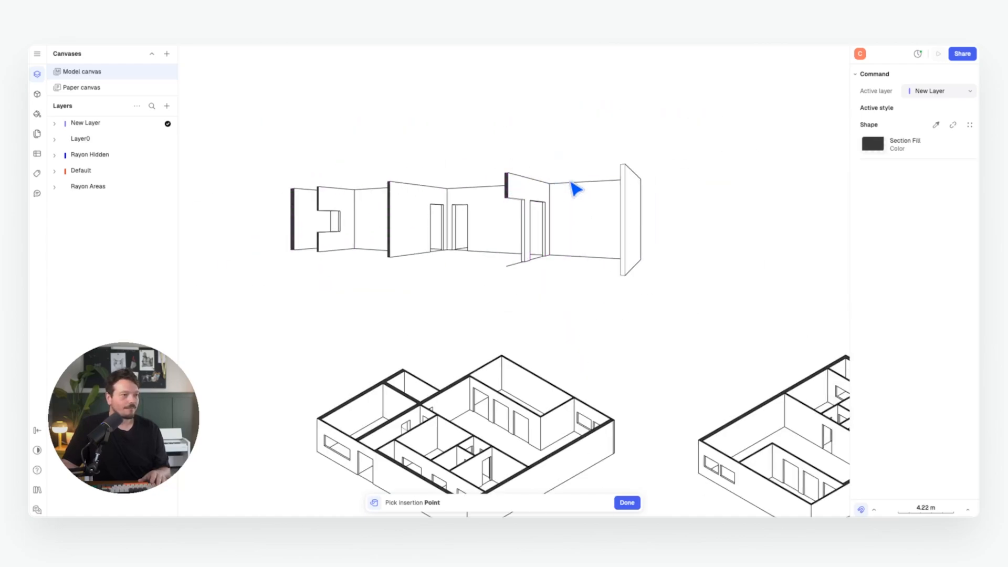
{"action": "left_click", "coordinate": [631, 185]}
{"action": "left_click", "coordinate": [626, 502]}
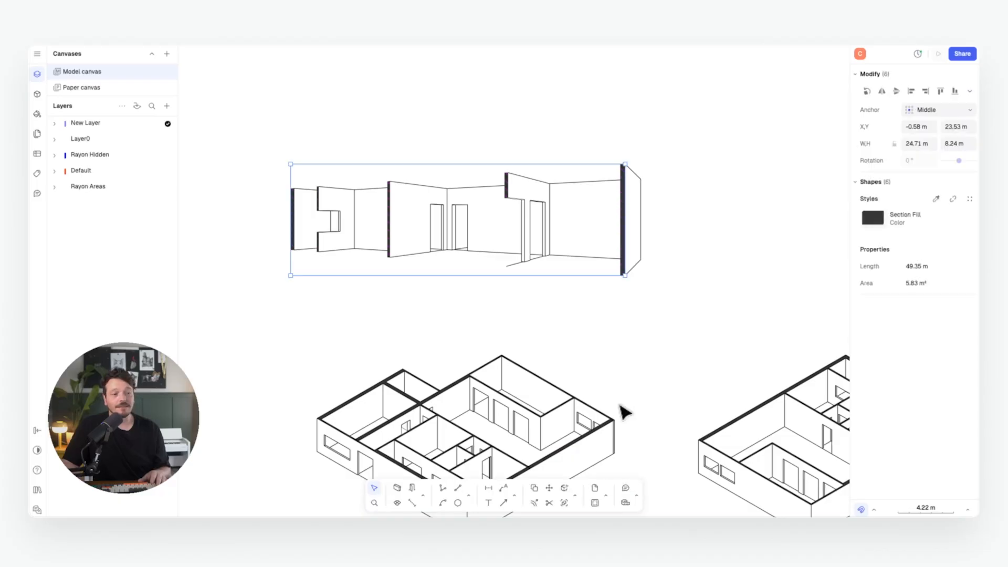
{"action": "key", "text": "Escape"}
{"action": "middle_click_drag", "start_coordinate": [520, 205], "coordinate": [544, 194]}
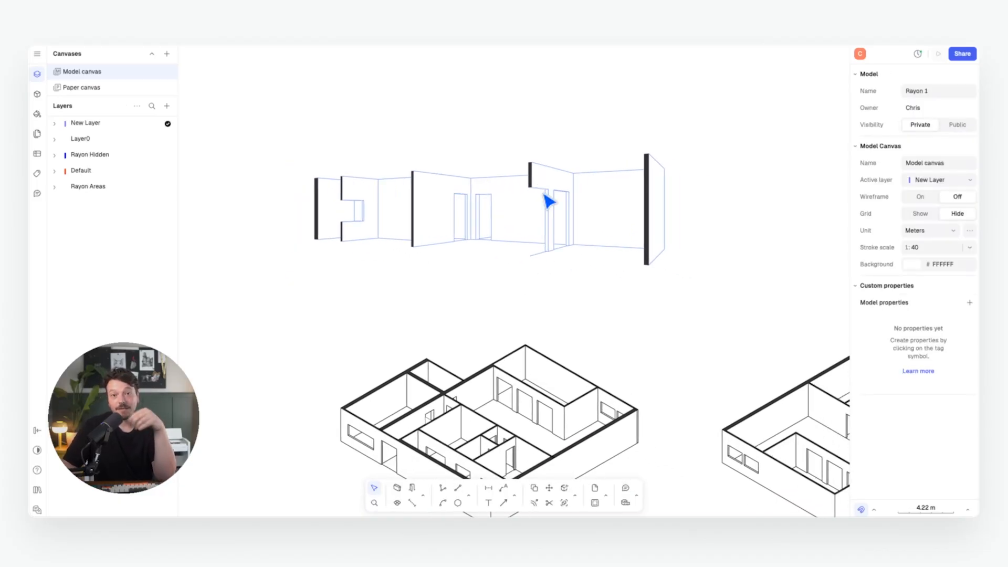
- Draw a closed floor slab outline beneath the sectional perspective, running between the lower outer corners of the two end walls
{"action": "scroll", "coordinate": [336, 199], "scroll_direction": "up", "scroll_amount": 3}
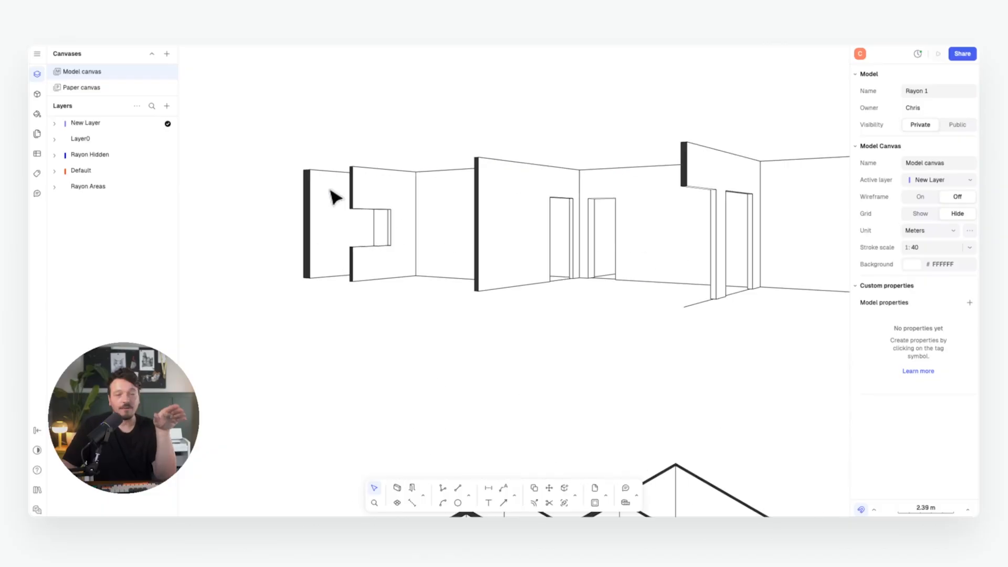
{"action": "middle_click_drag", "start_coordinate": [511, 157], "coordinate": [412, 163]}
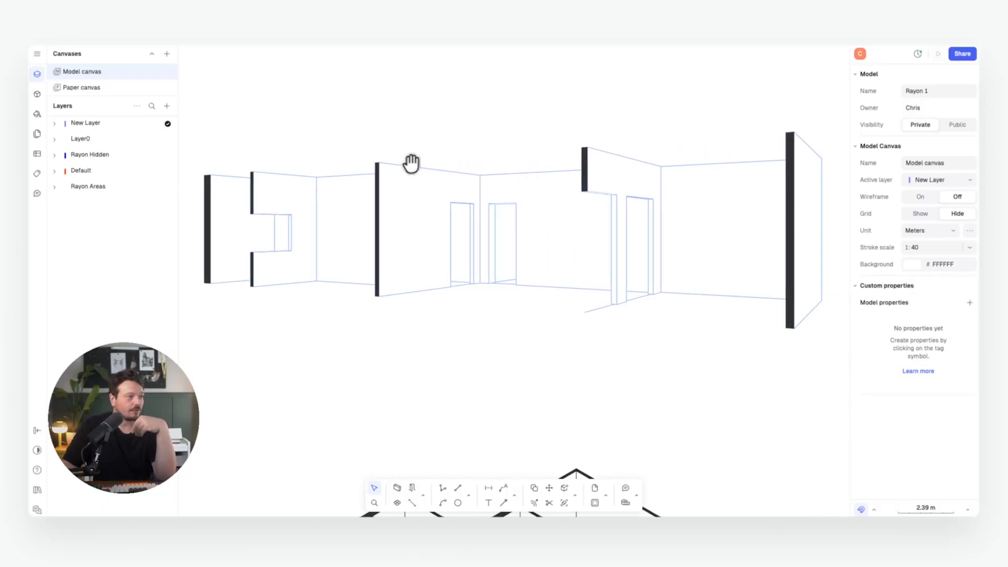
{"action": "left_click", "coordinate": [441, 487]}
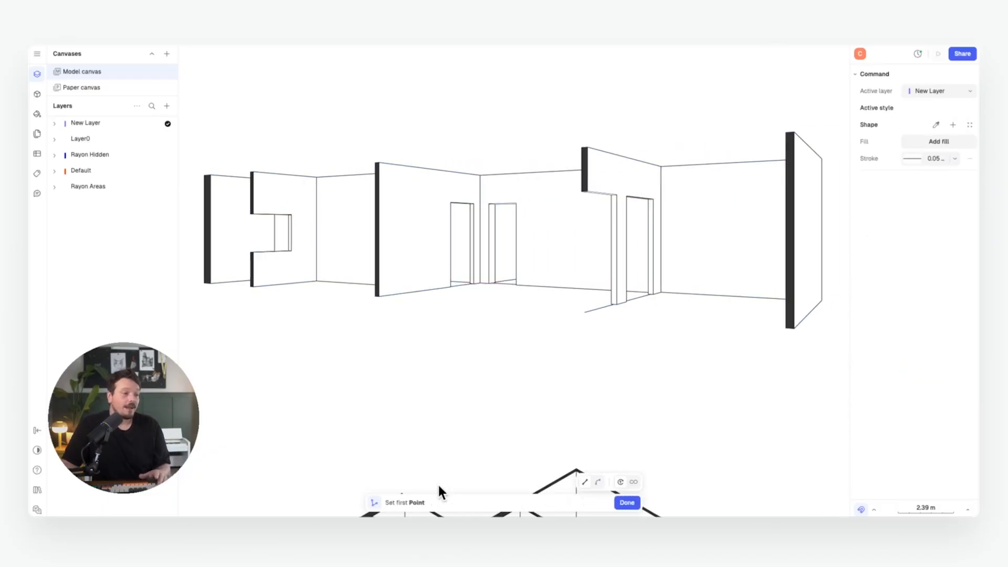
{"action": "left_click", "coordinate": [204, 279]}
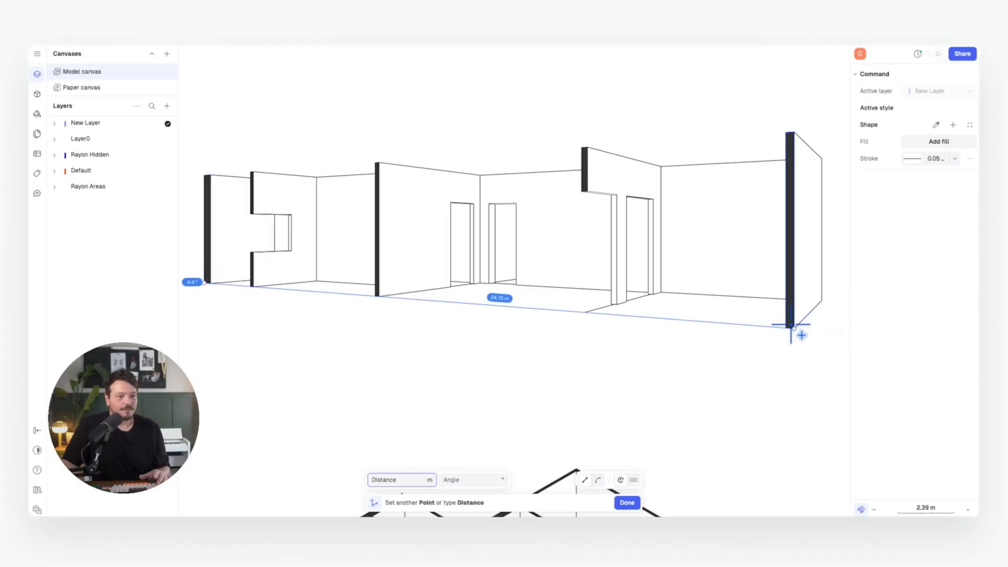
{"action": "scroll", "coordinate": [792, 338], "scroll_direction": "up", "scroll_amount": 1}
{"action": "scroll", "coordinate": [793, 338], "scroll_direction": "up", "scroll_amount": 5}
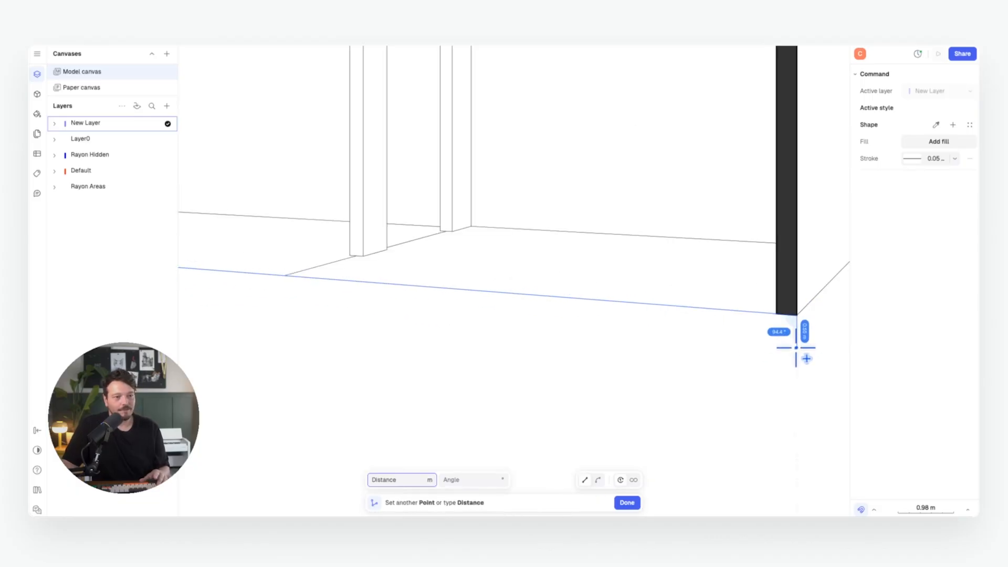
{"action": "scroll", "coordinate": [581, 322], "scroll_direction": "down", "scroll_amount": 8}
{"action": "scroll", "coordinate": [506, 293], "scroll_direction": "up", "scroll_amount": 12}
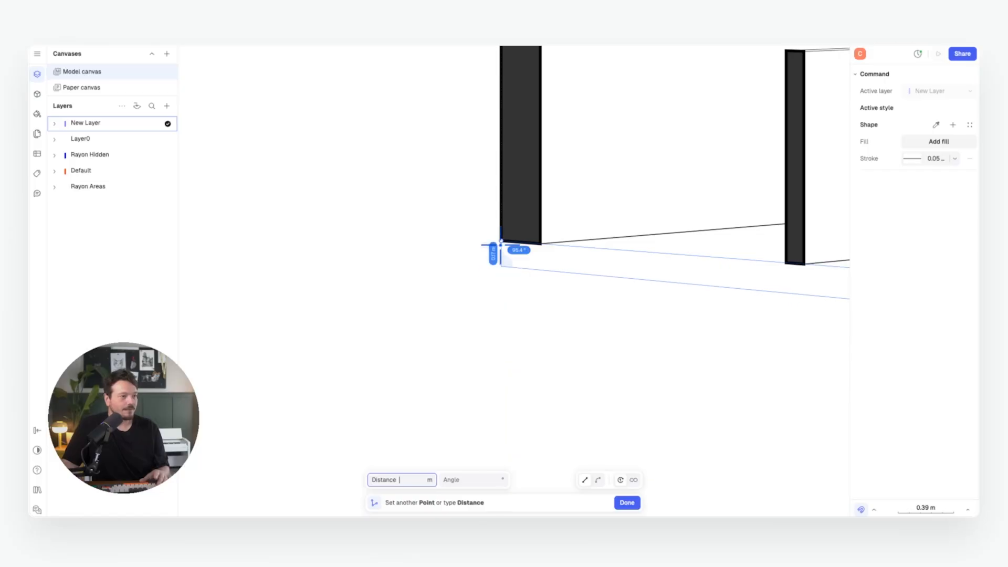
{"action": "left_click", "coordinate": [501, 240]}
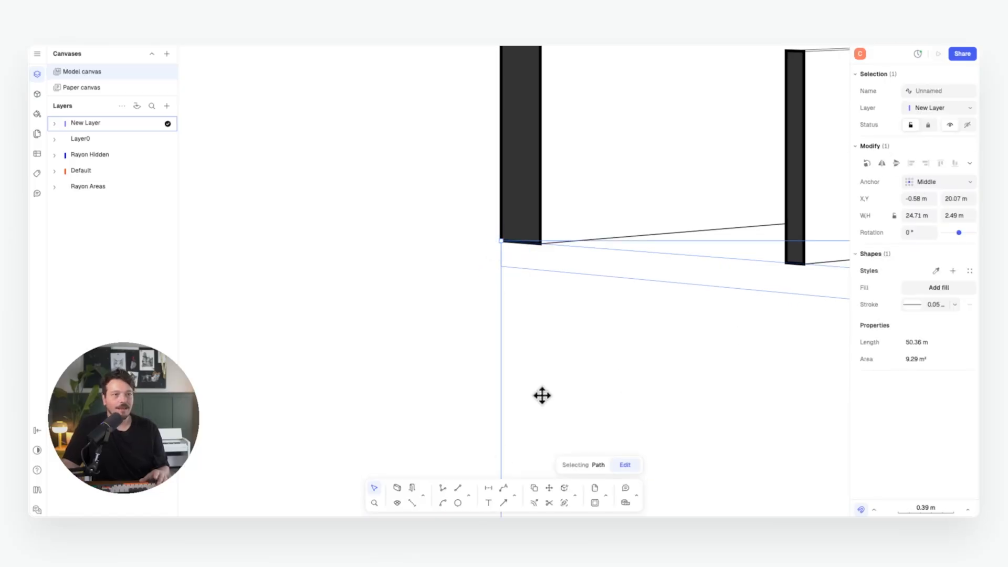
- Fill the floor slab outline under the sectional perspective with Section Fill
{"action": "key", "text": "b"}
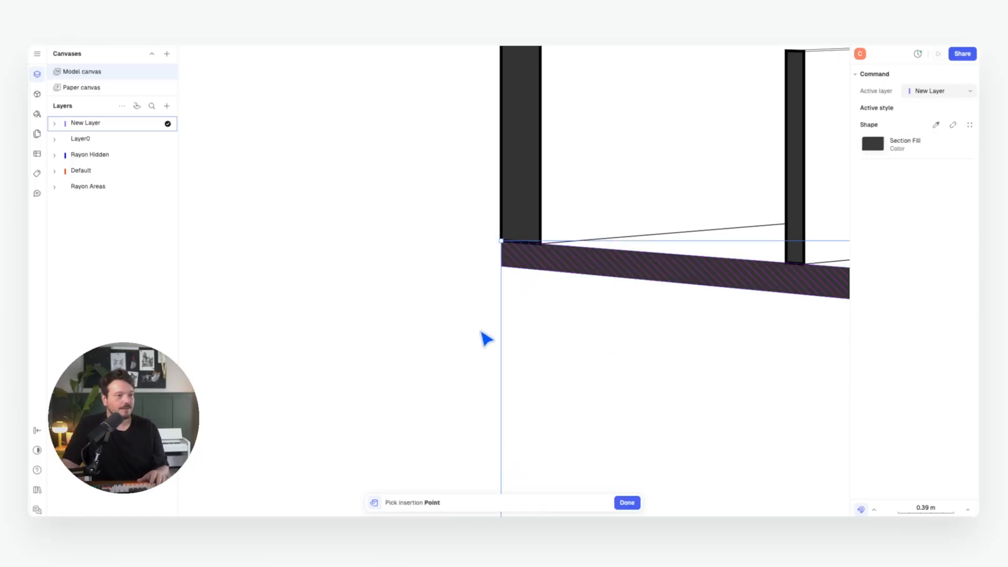
{"action": "left_click", "coordinate": [634, 503]}
{"action": "scroll", "coordinate": [390, 334], "scroll_direction": "down", "scroll_amount": 1}
{"action": "left_click", "coordinate": [422, 327]}
{"action": "scroll", "coordinate": [367, 340], "scroll_direction": "down", "scroll_amount": 1}
{"action": "scroll", "coordinate": [415, 347], "scroll_direction": "down", "scroll_amount": 5}
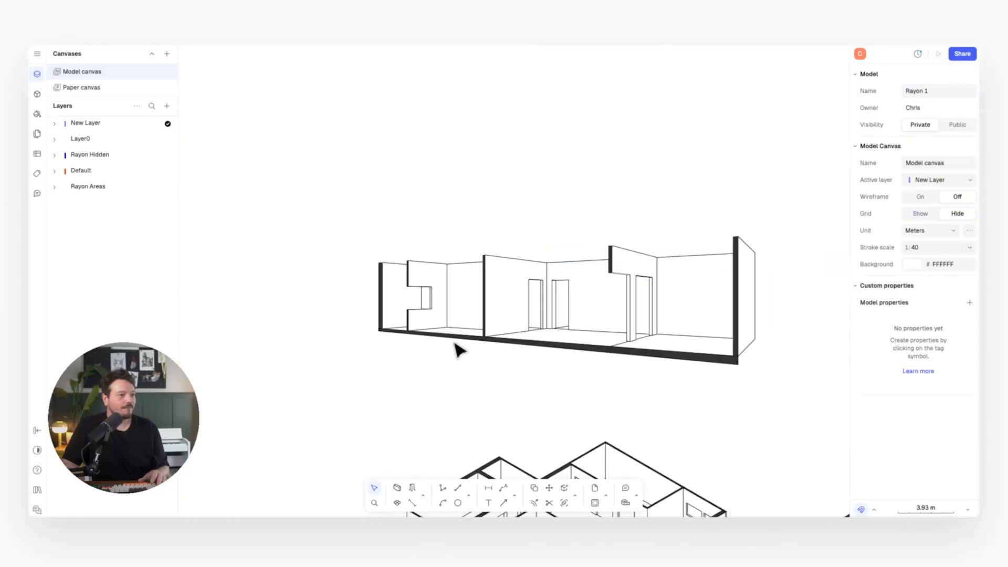
- Draw a closed roof slab outline along the tops of the cut walls, spanning both end walls of the sectional perspective
{"action": "scroll", "coordinate": [504, 291], "scroll_direction": "up", "scroll_amount": 2}
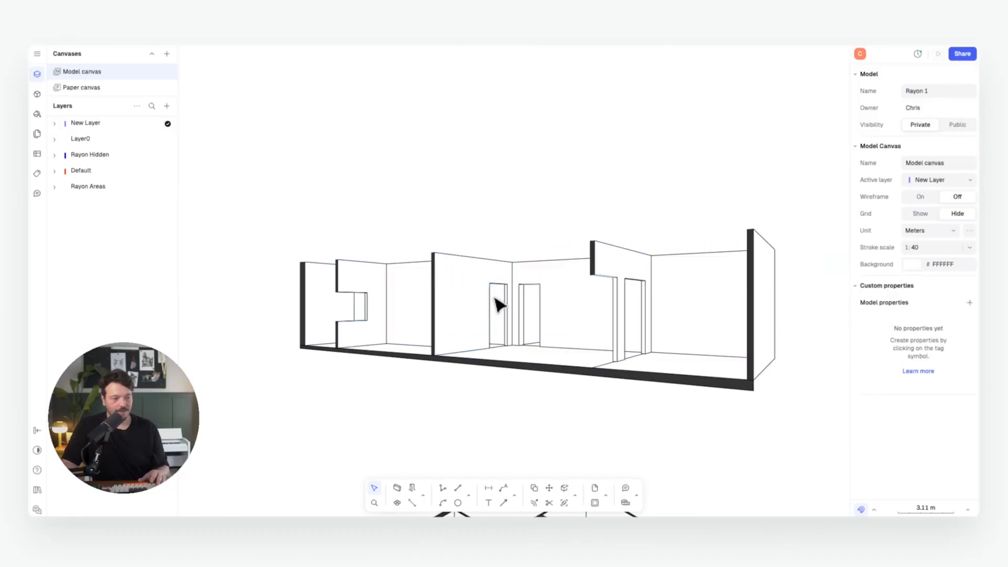
{"action": "left_click", "coordinate": [448, 489]}
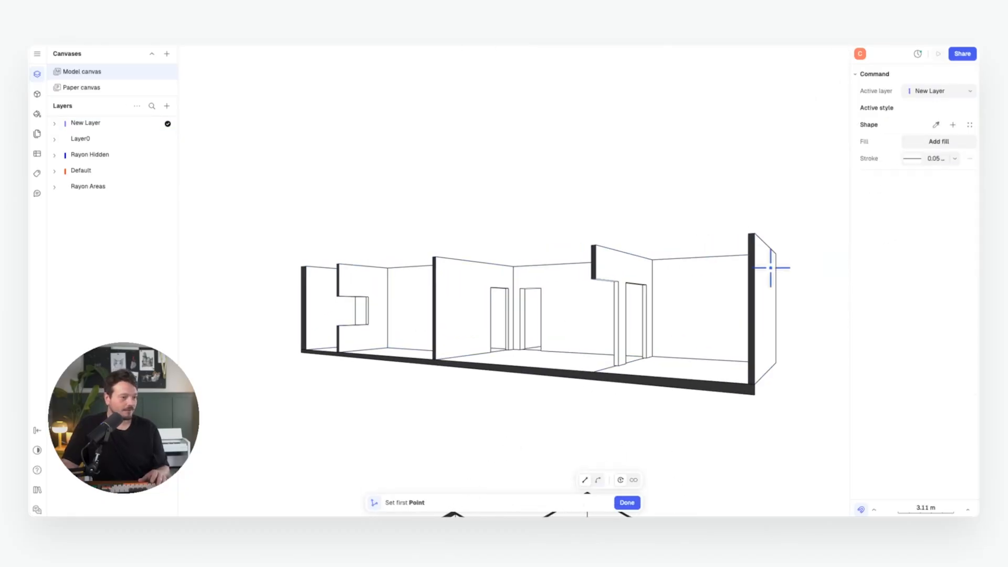
{"action": "left_click", "coordinate": [751, 234]}
{"action": "scroll", "coordinate": [302, 267], "scroll_direction": "up", "scroll_amount": 5}
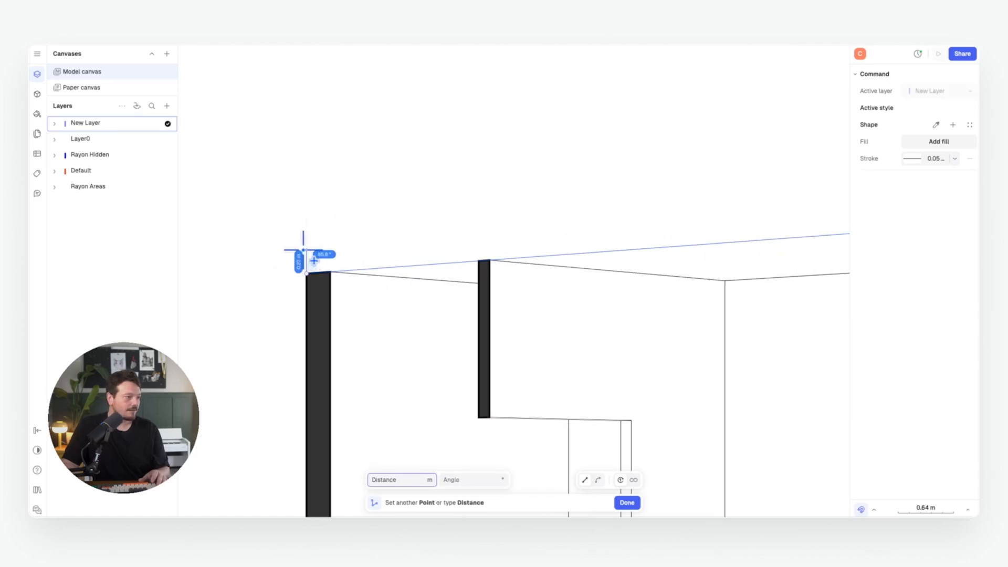
{"action": "left_click", "coordinate": [305, 249]}
{"action": "scroll", "coordinate": [263, 248], "scroll_direction": "down", "scroll_amount": 8}
{"action": "scroll", "coordinate": [425, 242], "scroll_direction": "up", "scroll_amount": 8}
{"action": "left_click", "coordinate": [564, 158]}
{"action": "left_click", "coordinate": [565, 242]}
- Fill the roof slab outline above the sectional perspective with Section Fill
{"action": "key", "text": "f"}
{"action": "left_click", "coordinate": [459, 234]}
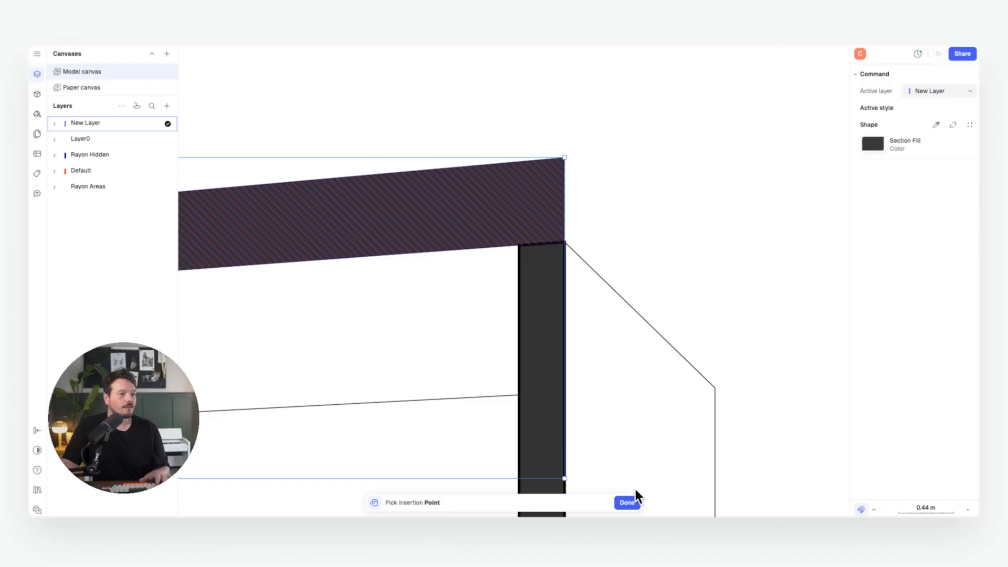
{"action": "left_click", "coordinate": [634, 494]}
{"action": "left_click", "coordinate": [700, 223]}
- Inside the Sectional Perspective group, move the end wall's upper receding line to the roof slab's outer top corner and raise its far point slightly
{"action": "scroll", "coordinate": [525, 289], "scroll_direction": "down", "scroll_amount": 2}
{"action": "double_click", "coordinate": [573, 275]}
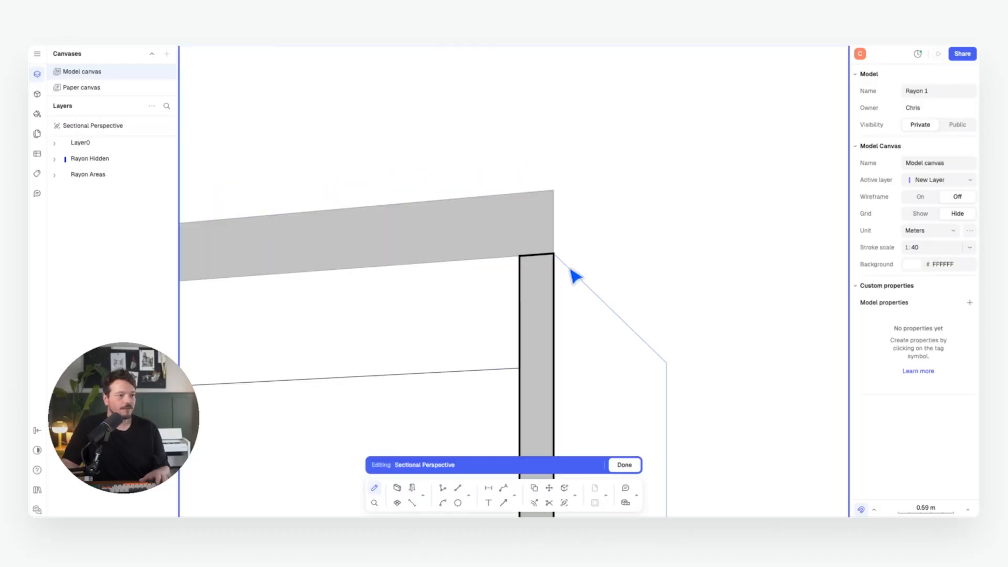
{"action": "left_click", "coordinate": [562, 263]}
{"action": "double_click", "coordinate": [570, 270]}
{"action": "left_click_drag", "start_coordinate": [554, 253], "coordinate": [554, 191]}
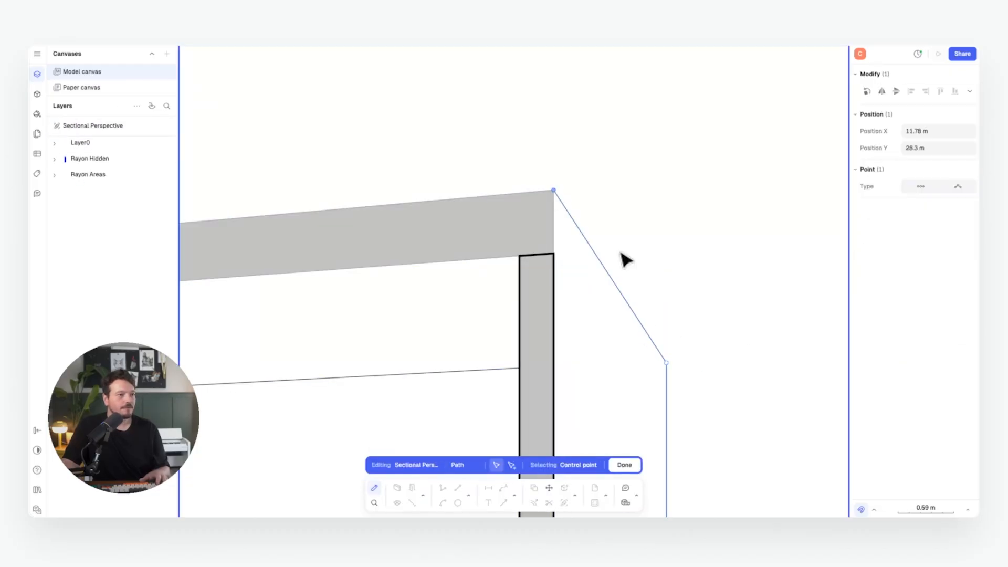
{"action": "left_click_drag", "start_coordinate": [667, 362], "coordinate": [667, 347]}
{"action": "left_click_drag", "start_coordinate": [667, 348], "coordinate": [666, 344]}
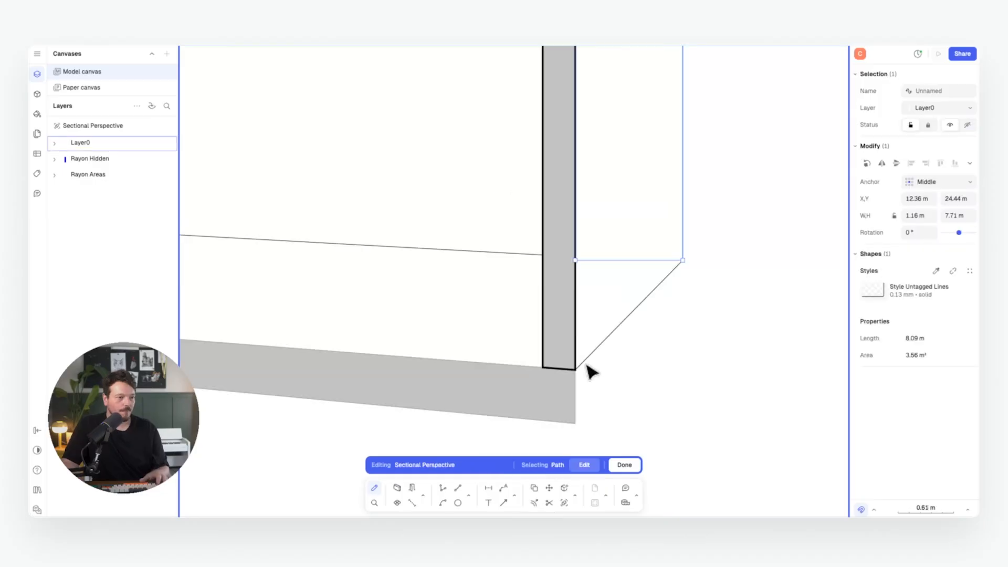
- Move the near end of the end wall's lower receding line to the floor slab's bottom corner and finish editing the group
{"action": "left_click", "coordinate": [586, 365]}
{"action": "double_click", "coordinate": [578, 367]}
{"action": "left_click_drag", "start_coordinate": [577, 373], "coordinate": [576, 423]}
{"action": "key", "text": "Escape"}
{"action": "key", "text": "Escape"}
{"action": "scroll", "coordinate": [755, 364], "scroll_direction": "down", "scroll_amount": 10}
{"action": "scroll", "coordinate": [388, 194], "scroll_direction": "down", "scroll_amount": 1}
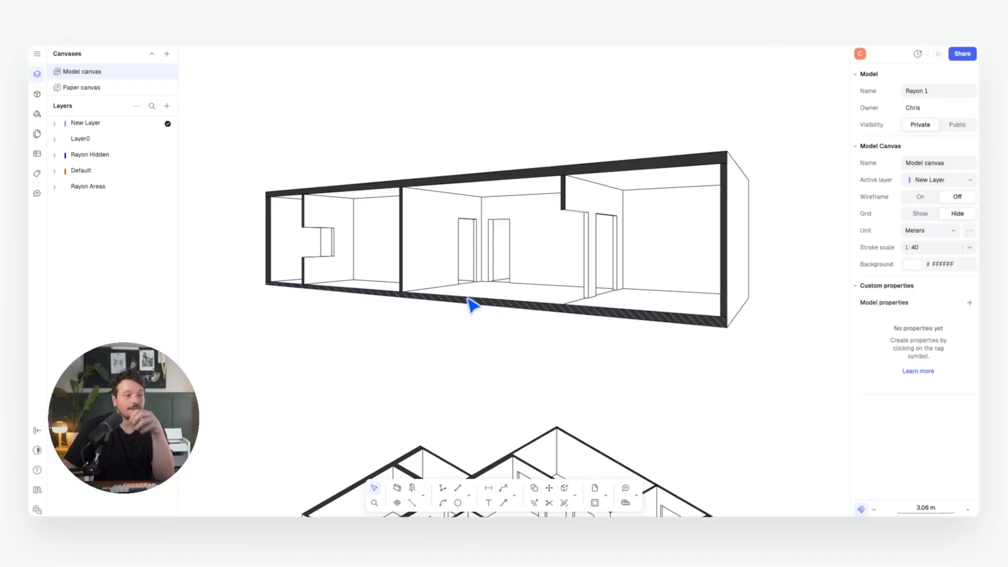
- Examine the completed sectional perspective and the flat section drawing with its unfilled cut walls
{"action": "scroll", "coordinate": [479, 236], "scroll_direction": "down", "scroll_amount": 2}
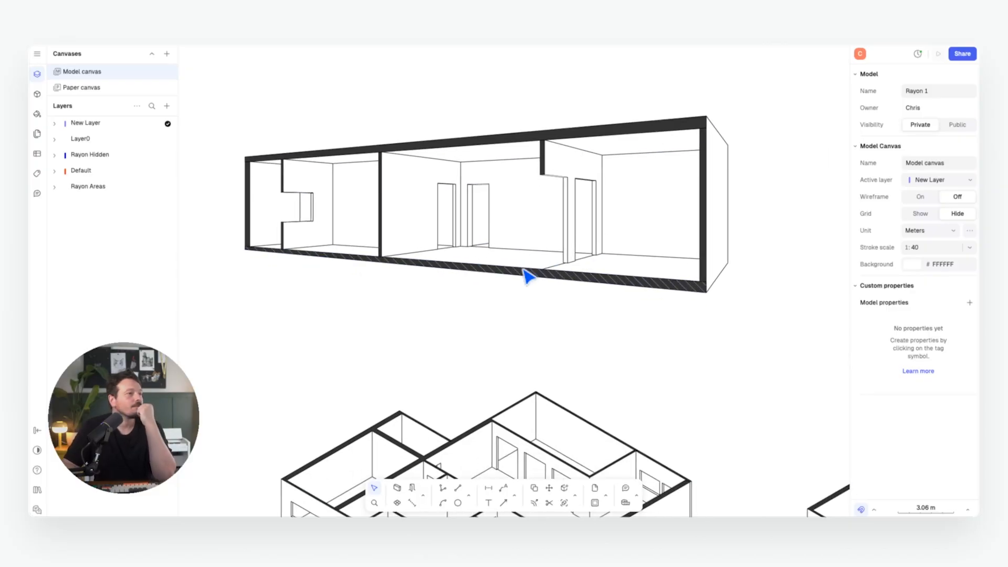
{"action": "scroll", "coordinate": [536, 272], "scroll_direction": "down", "scroll_amount": 5}
{"action": "middle_click_drag", "start_coordinate": [722, 266], "coordinate": [443, 156]}
{"action": "scroll", "coordinate": [613, 240], "scroll_direction": "up", "scroll_amount": 13}
{"action": "scroll", "coordinate": [474, 156], "scroll_direction": "down", "scroll_amount": 2}
{"action": "scroll", "coordinate": [498, 157], "scroll_direction": "down", "scroll_amount": 3}
{"action": "scroll", "coordinate": [475, 159], "scroll_direction": "down", "scroll_amount": 1}
{"action": "middle_click_drag", "start_coordinate": [504, 177], "coordinate": [435, 200]}
{"action": "key", "text": "b"}
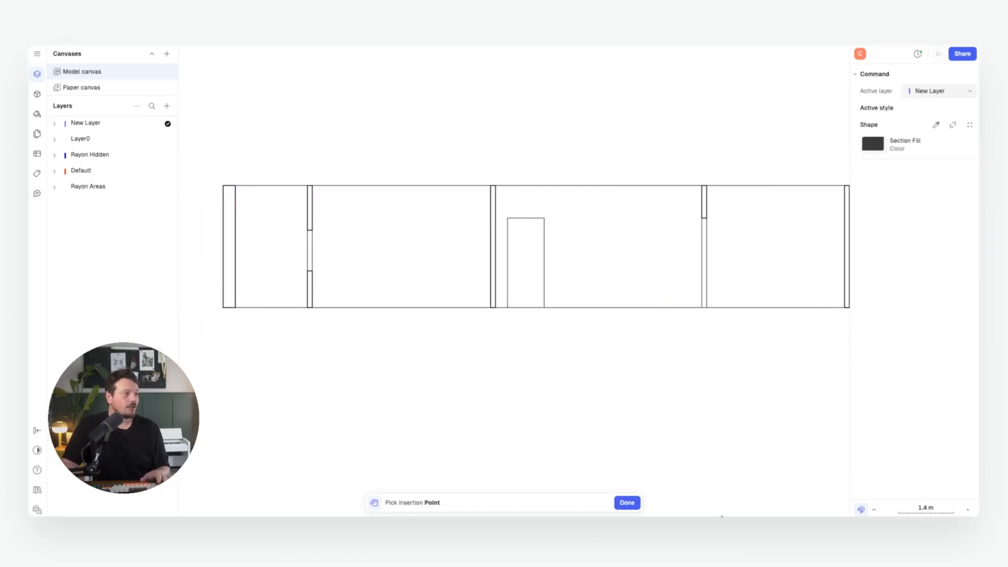
{"action": "left_click", "coordinate": [627, 502]}
- Select the flat section drawing and create an active layer named Reference Section
{"action": "scroll", "coordinate": [593, 355], "scroll_direction": "down", "scroll_amount": 2}
{"action": "left_click_drag", "start_coordinate": [836, 206], "coordinate": [293, 380]}
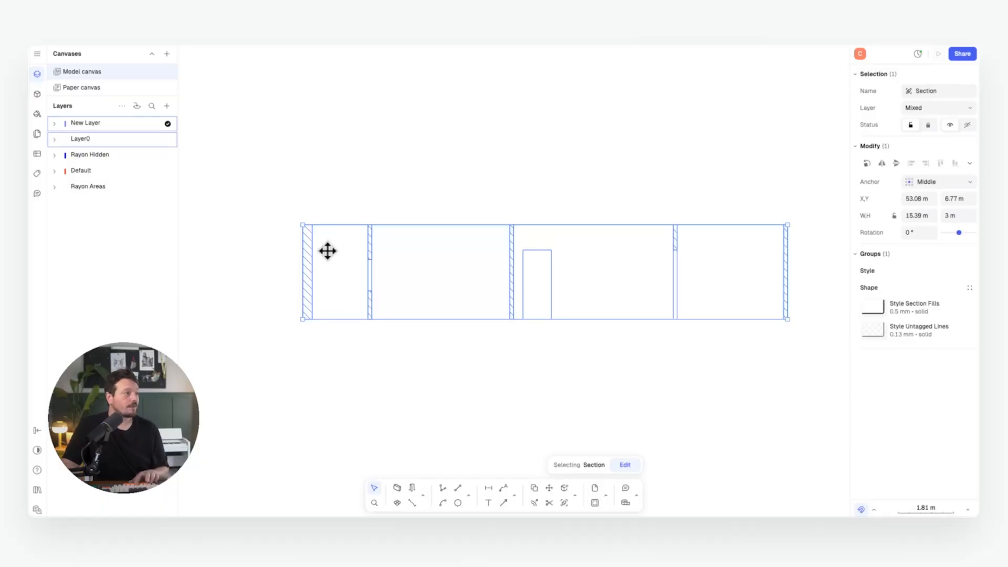
{"action": "left_click", "coordinate": [166, 106]}
{"action": "left_click", "coordinate": [175, 126]}
{"action": "type", "text": "Reference Section"}
{"action": "key", "text": "Return"}
{"action": "left_click", "coordinate": [419, 111]}
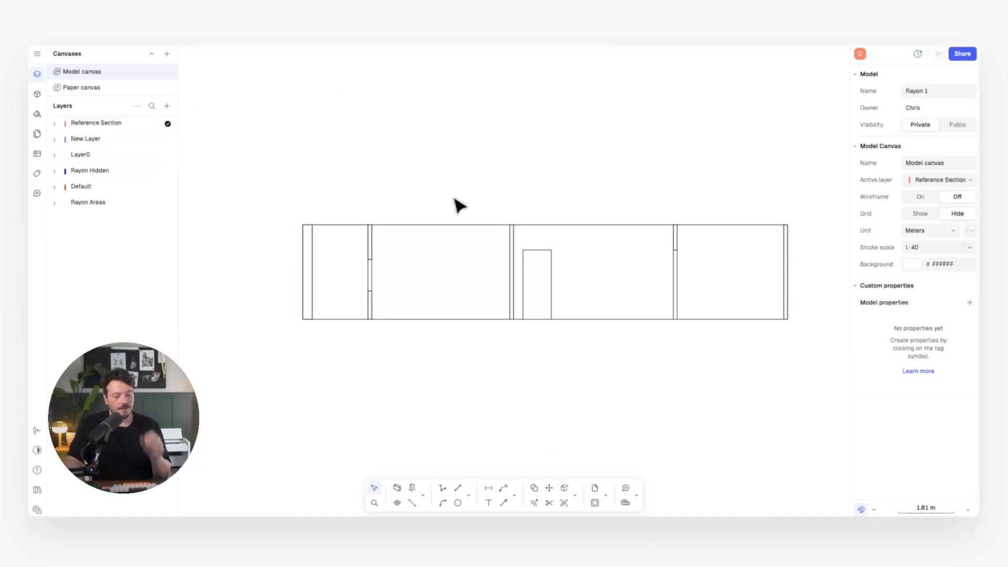
- Draw a 3 m wall up the outer edge of the section's end wall, from floor line to ceiling line
{"action": "key", "text": "w"}
{"action": "left_click", "coordinate": [304, 225]}
{"action": "key", "text": "Escape"}
{"action": "key", "text": "w"}
{"action": "left_click", "coordinate": [304, 319]}
{"action": "left_click", "coordinate": [305, 226]}
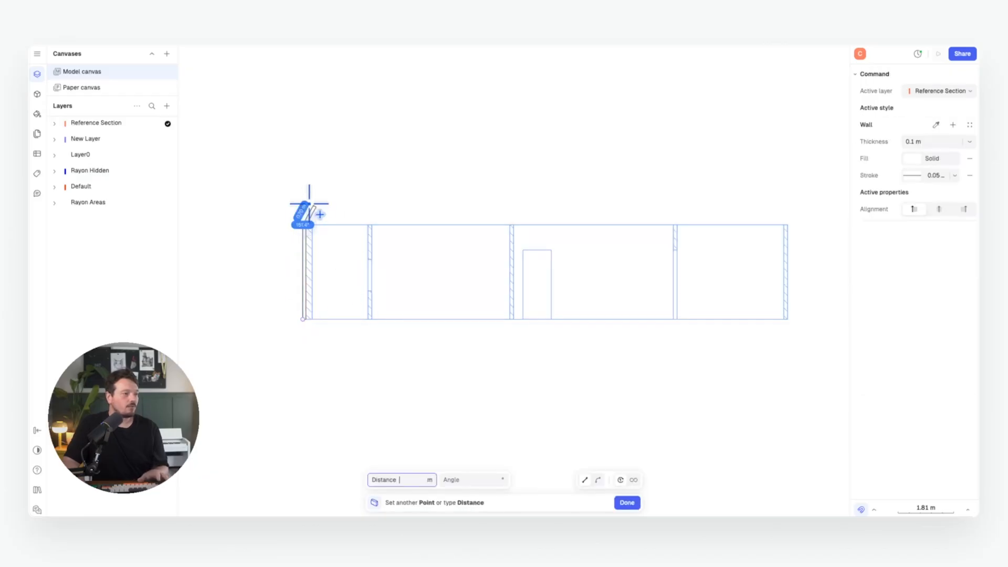
{"action": "key", "text": "Escape"}
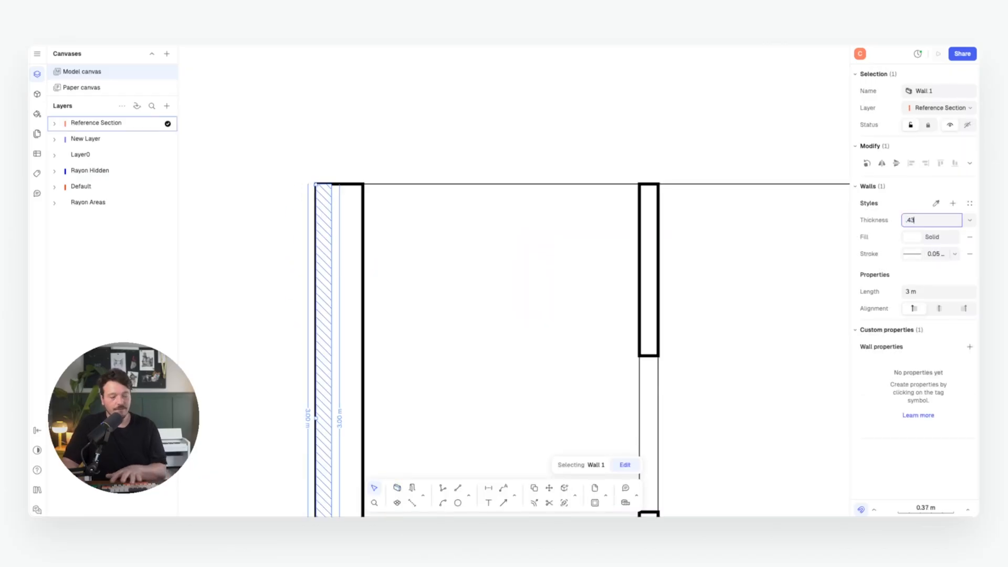
- Set the new section wall's thickness to 0.3 m and its fill to solid black 000000
{"action": "type", "text": "0.3"}
{"action": "key", "text": "Return"}
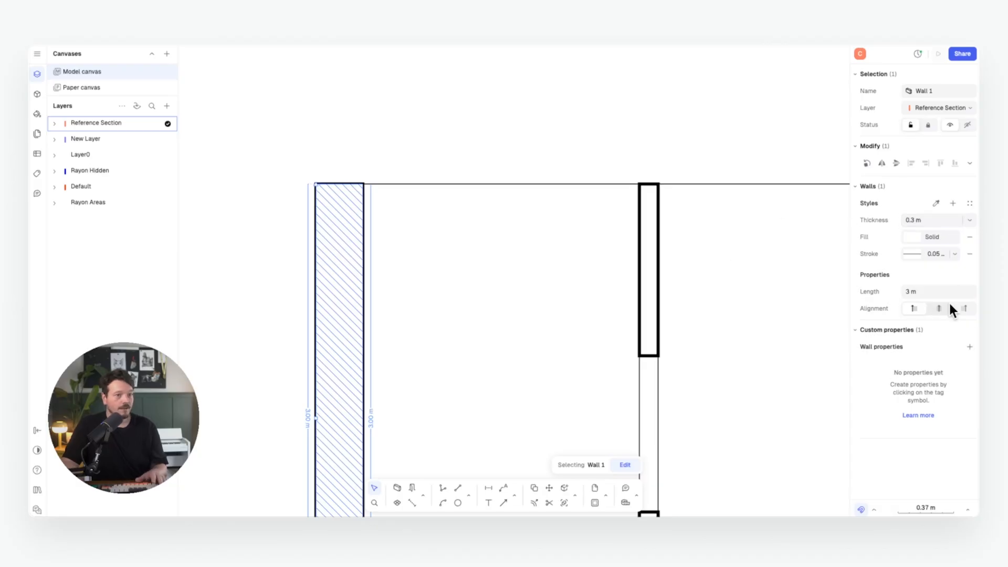
{"action": "left_click", "coordinate": [912, 236]}
{"action": "left_click", "coordinate": [768, 268]}
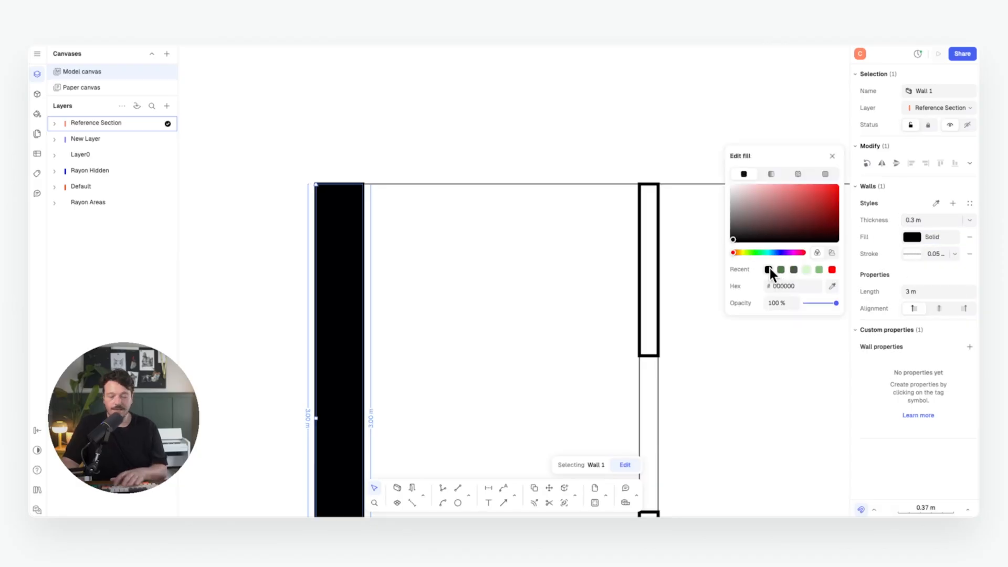
- Draw 0.3 m black walls along the section's floor line, opposite end wall and ceiling line to close the outline
{"action": "key", "text": "w"}
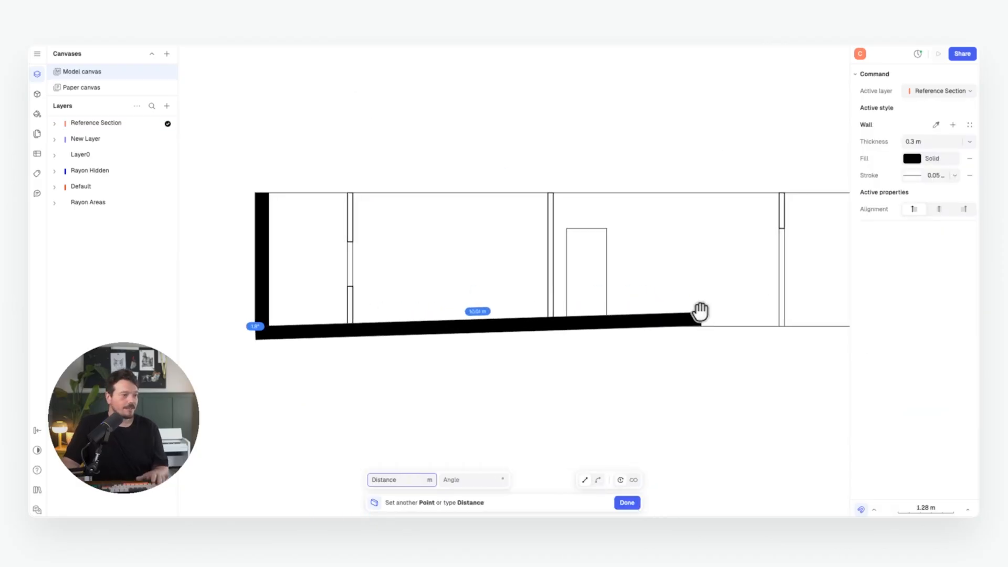
{"action": "scroll", "coordinate": [750, 320], "scroll_direction": "right", "scroll_amount": 4}
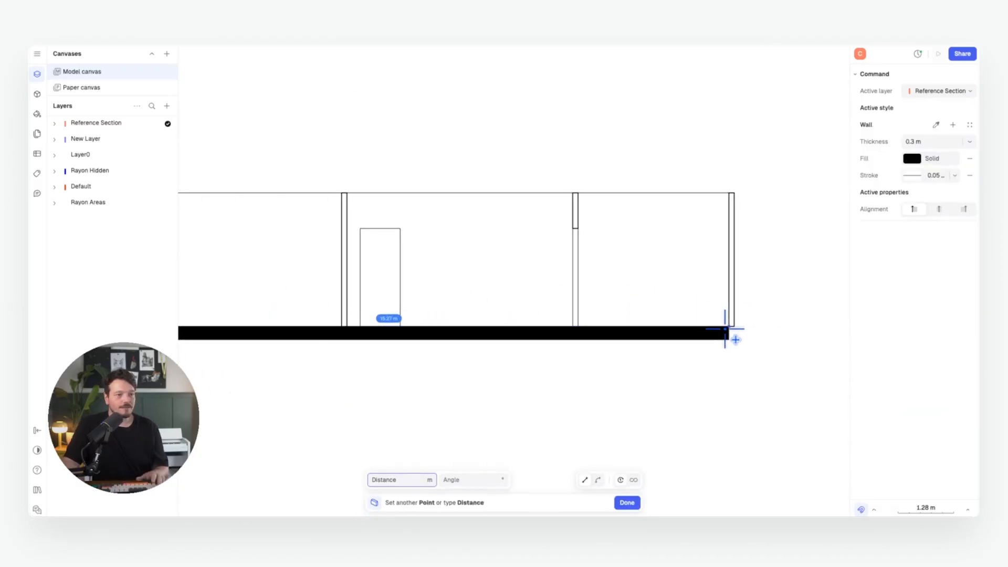
{"action": "left_click", "coordinate": [731, 327]}
{"action": "left_click", "coordinate": [731, 195]}
{"action": "scroll", "coordinate": [552, 198], "scroll_direction": "down", "scroll_amount": 1}
{"action": "scroll", "coordinate": [308, 213], "scroll_direction": "left", "scroll_amount": 4}
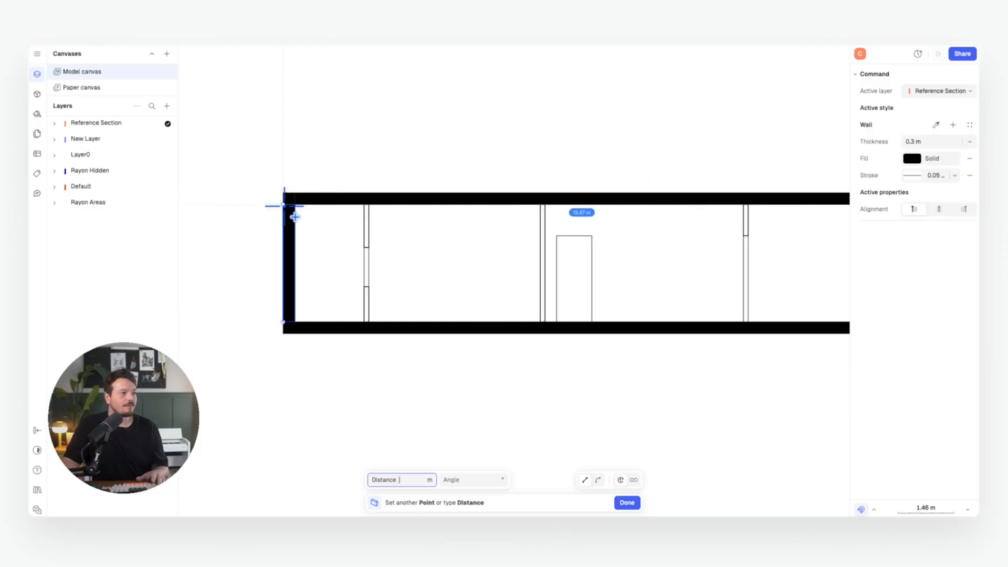
{"action": "left_click", "coordinate": [284, 199]}
{"action": "key", "text": "Escape"}
{"action": "left_click", "coordinate": [361, 155]}
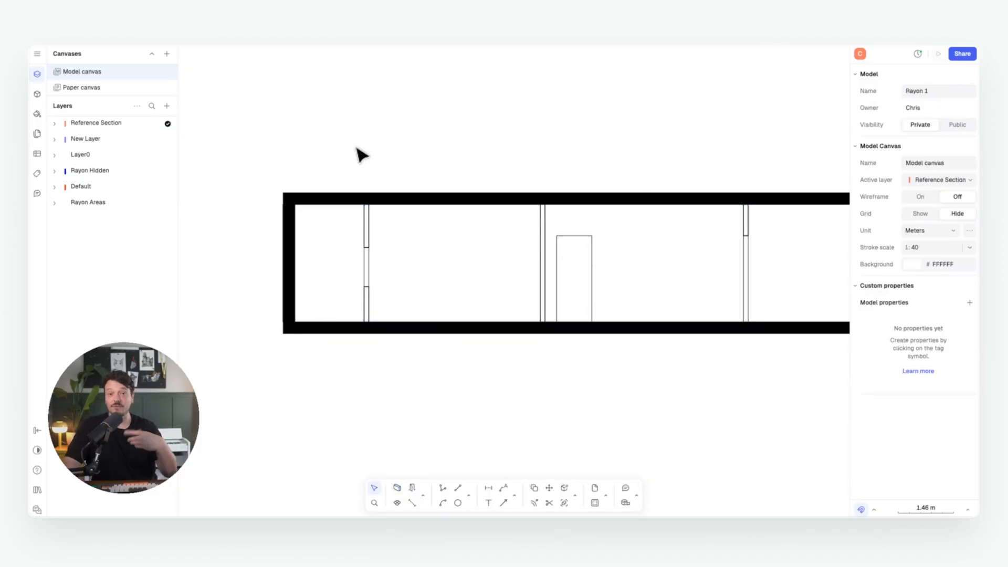
- Trace the section's cut interior partitions with 0.12 m thick black walls, leaving the openings unfilled
{"action": "scroll", "coordinate": [399, 142], "scroll_direction": "right", "scroll_amount": 3}
{"action": "left_click", "coordinate": [347, 158]}
{"action": "middle_click_drag", "start_coordinate": [347, 156], "coordinate": [375, 144]}
{"action": "key", "text": "w"}
{"action": "scroll", "coordinate": [229, 163], "scroll_direction": "up", "scroll_amount": 5}
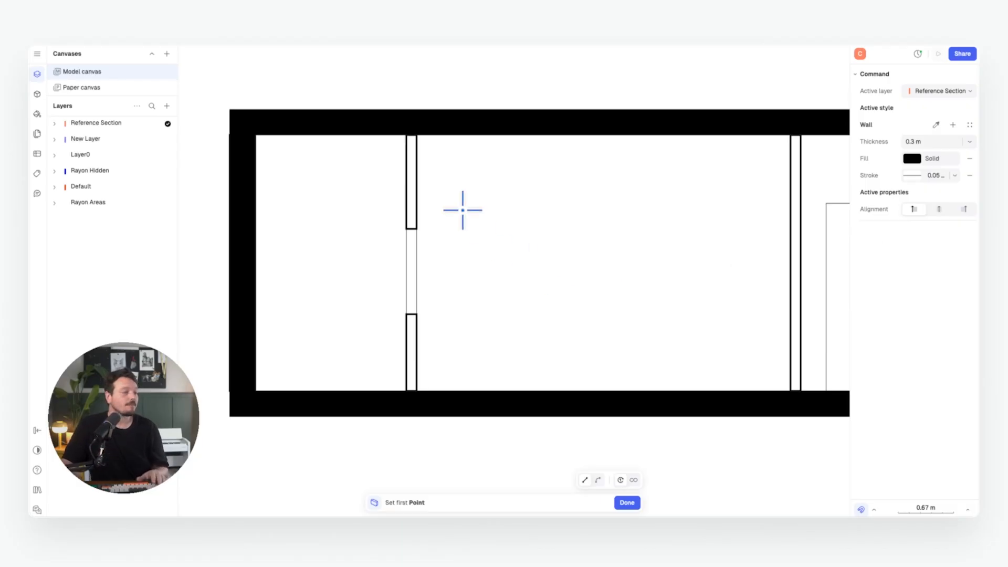
{"action": "scroll", "coordinate": [430, 215], "scroll_direction": "right", "scroll_amount": 1}
{"action": "left_click", "coordinate": [398, 232]}
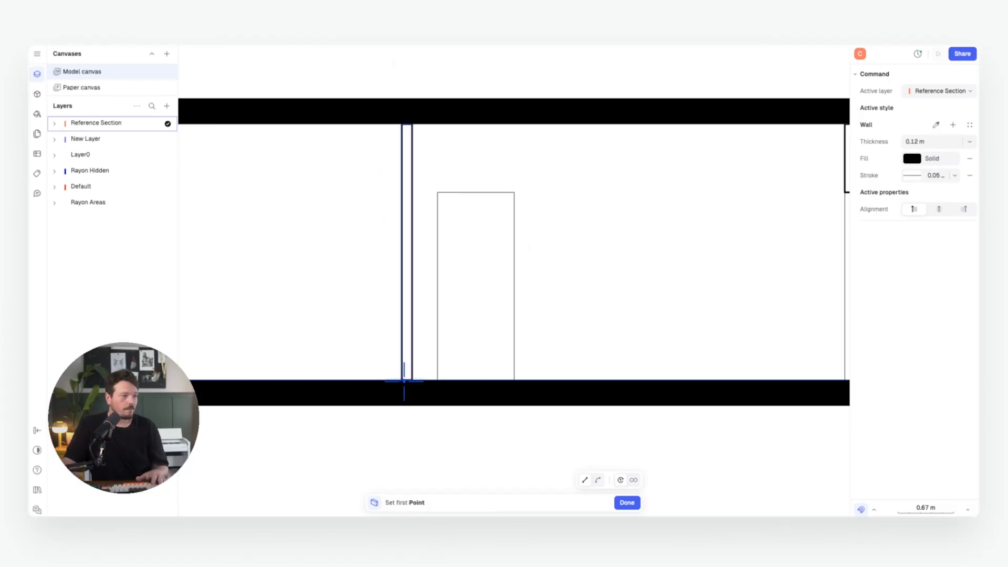
{"action": "left_click", "coordinate": [401, 380]}
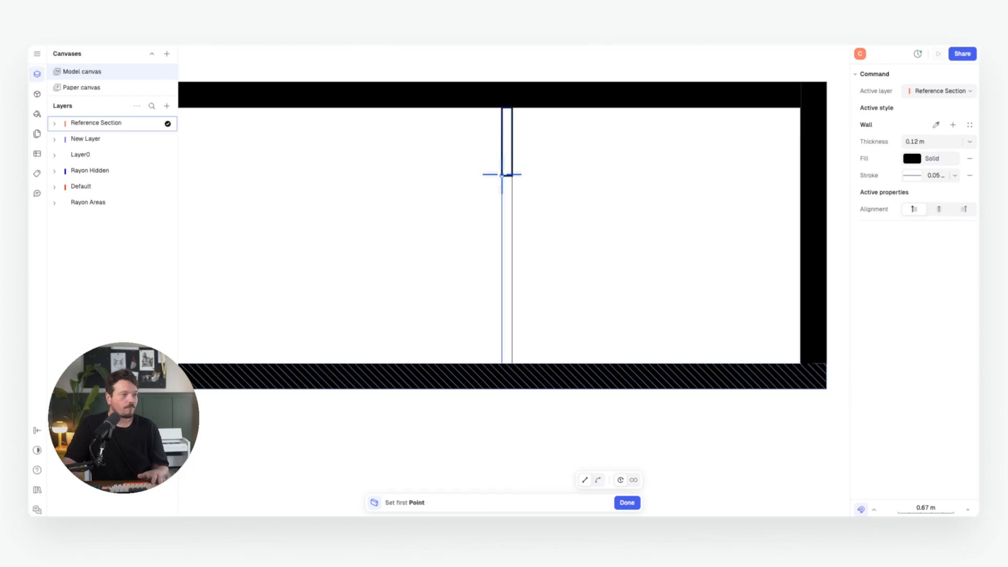
{"action": "left_click", "coordinate": [502, 175]}
{"action": "left_click", "coordinate": [504, 111]}
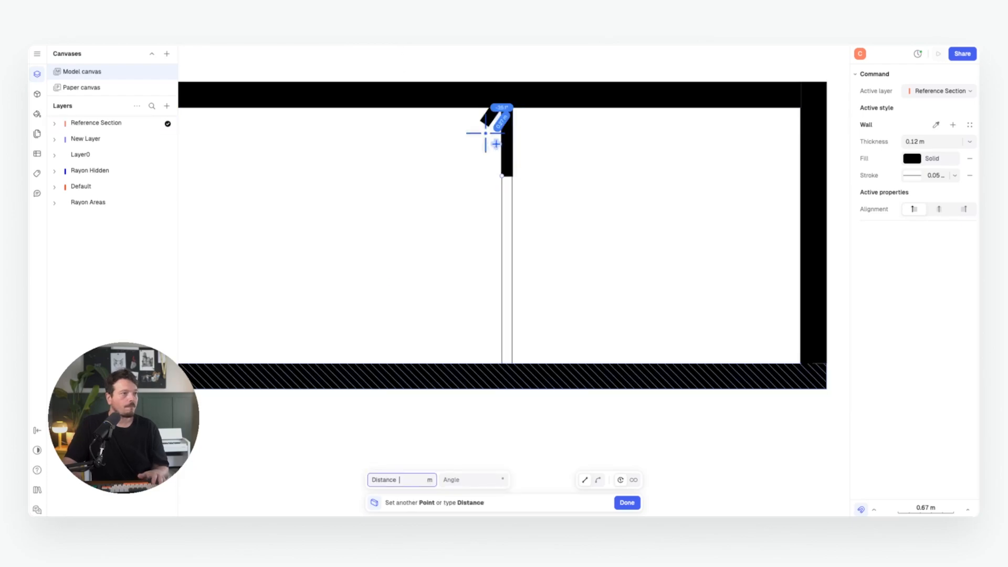
{"action": "key", "text": "Escape"}
- Draw short horizontal ground lines outward from both ends of the section at floor level
{"action": "scroll", "coordinate": [670, 213], "scroll_direction": "down", "scroll_amount": 10}
{"action": "left_click", "coordinate": [725, 310]}
{"action": "scroll", "coordinate": [582, 206], "scroll_direction": "up", "scroll_amount": 2}
{"action": "middle_click_drag", "start_coordinate": [592, 209], "coordinate": [602, 214]}
{"action": "key", "text": "l"}
{"action": "left_click", "coordinate": [739, 257]}
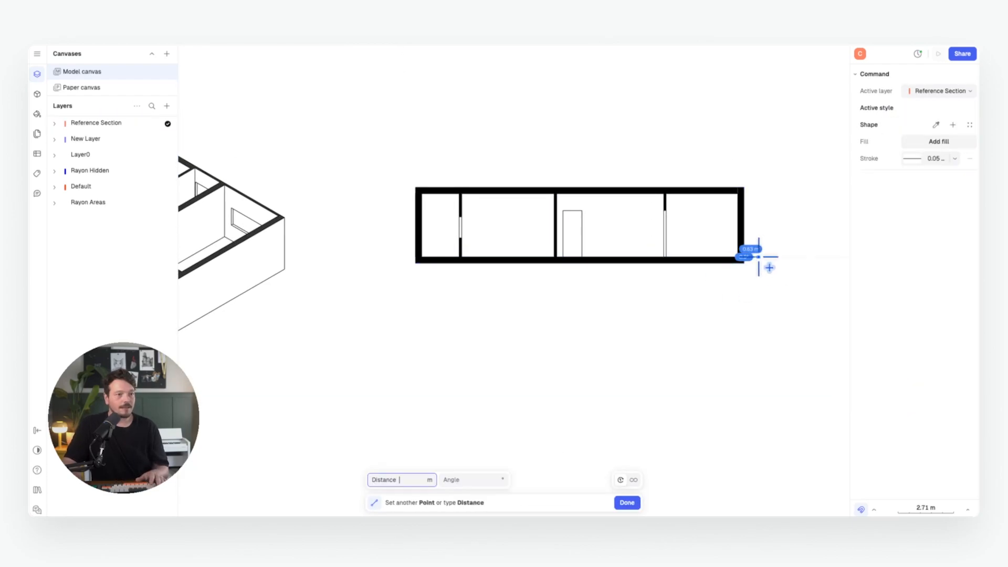
{"action": "left_click", "coordinate": [798, 257]}
{"action": "key", "text": "Escape"}
{"action": "key", "text": "l"}
{"action": "left_click", "coordinate": [415, 256]}
{"action": "left_click", "coordinate": [361, 256]}
{"action": "key", "text": "Escape"}
- Draw a circle with a radius of about 1.31 m below the first isometric drawing
{"action": "scroll", "coordinate": [572, 252], "scroll_direction": "down", "scroll_amount": 5}
{"action": "middle_click_drag", "start_coordinate": [335, 197], "coordinate": [492, 225]}
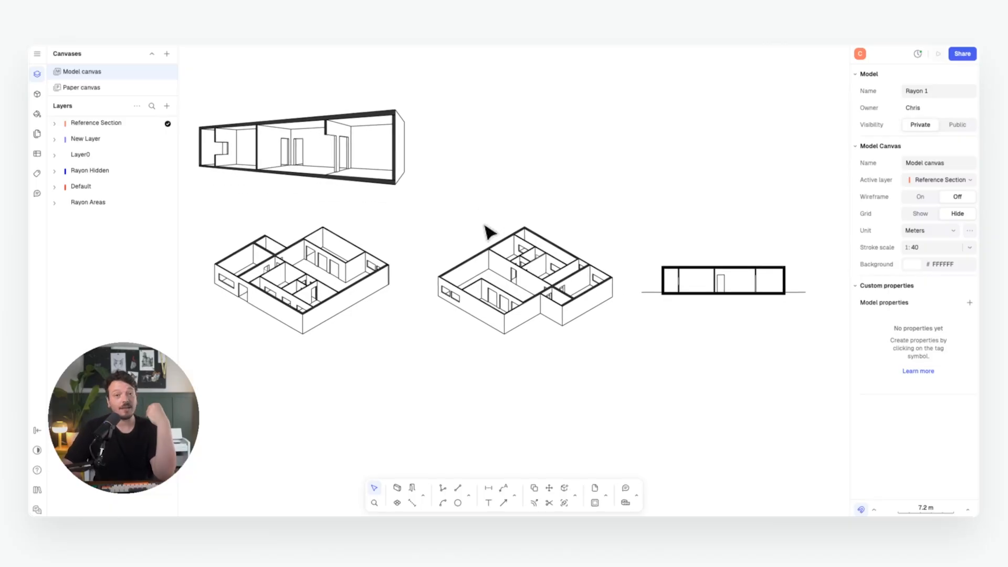
{"action": "middle_click_drag", "start_coordinate": [448, 203], "coordinate": [459, 193]}
{"action": "scroll", "coordinate": [366, 252], "scroll_direction": "up", "scroll_amount": 1}
{"action": "middle_click_drag", "start_coordinate": [364, 250], "coordinate": [414, 223]}
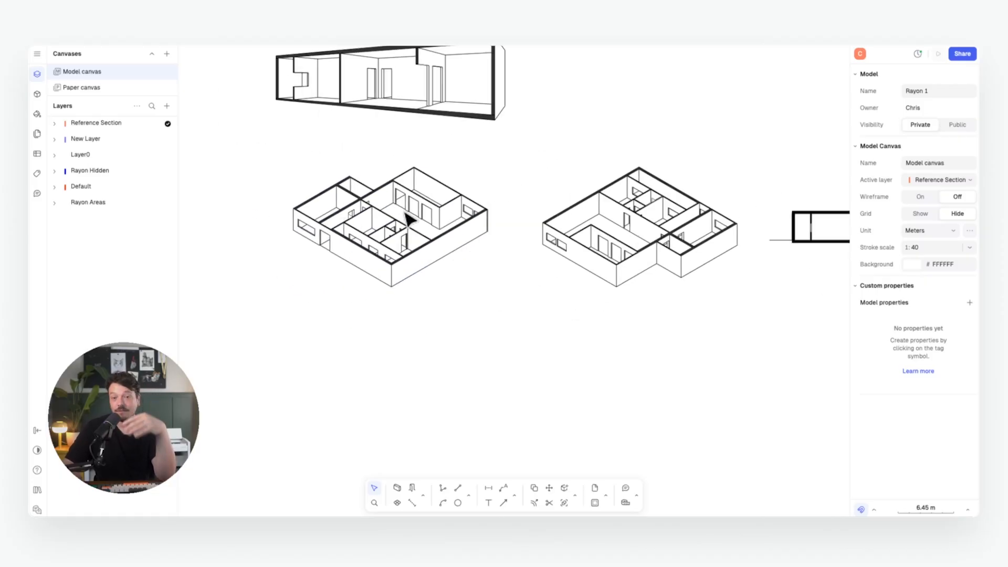
{"action": "scroll", "coordinate": [387, 213], "scroll_direction": "up", "scroll_amount": 5}
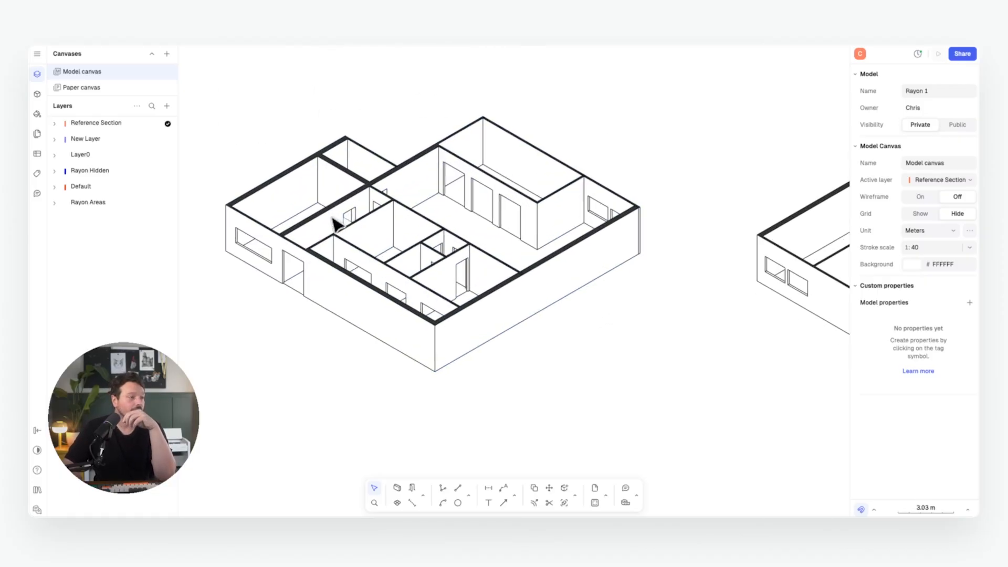
{"action": "left_click", "coordinate": [458, 502]}
{"action": "left_click", "coordinate": [291, 428]}
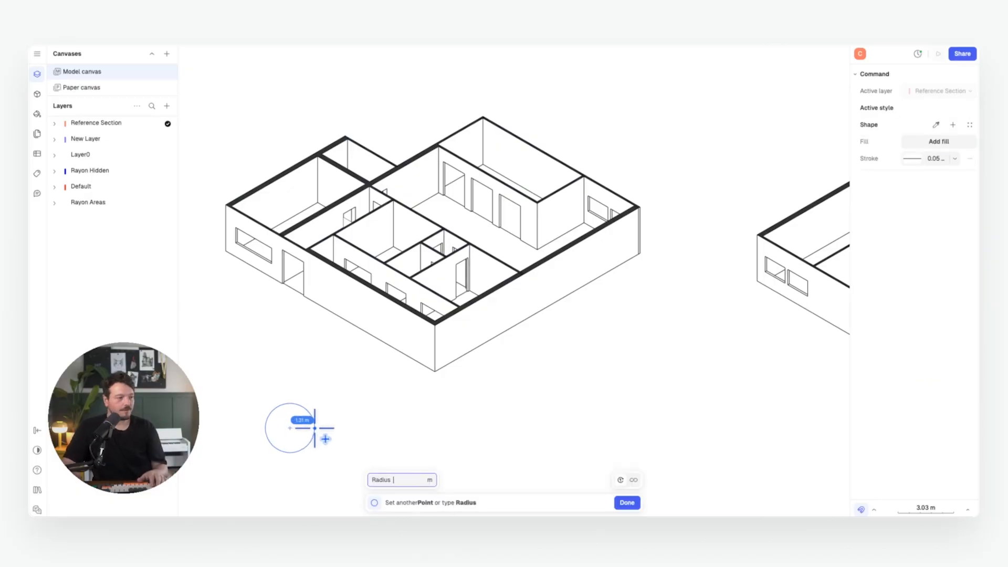
{"action": "left_click", "coordinate": [315, 428]}
- Copy the unfilled circle twice in a horizontal row below the isometric drawing
{"action": "key", "text": "c"}
{"action": "left_click", "coordinate": [291, 428]}
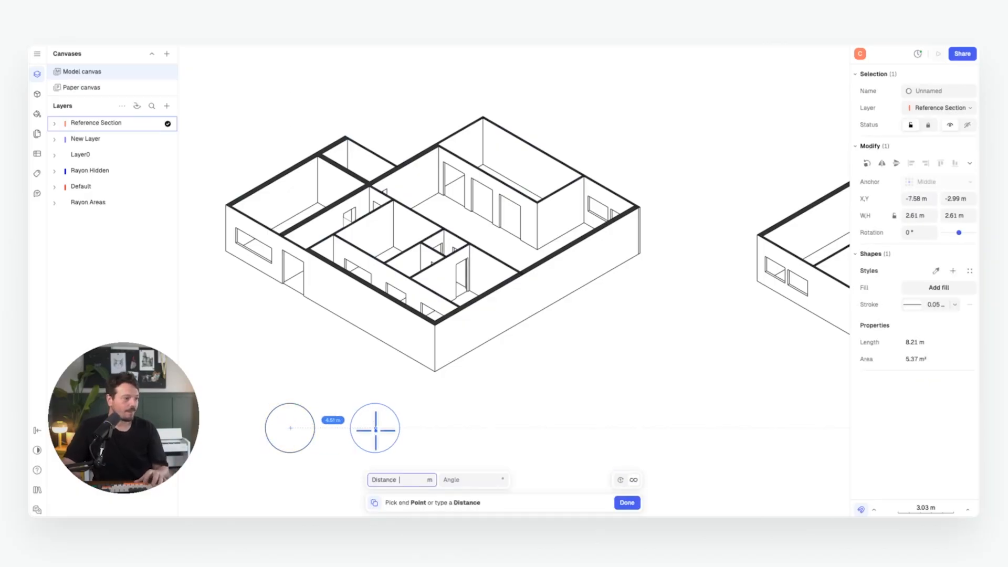
{"action": "left_click", "coordinate": [405, 428]}
{"action": "scroll", "coordinate": [349, 407], "scroll_direction": "up", "scroll_amount": 5}
{"action": "key", "text": "Escape"}
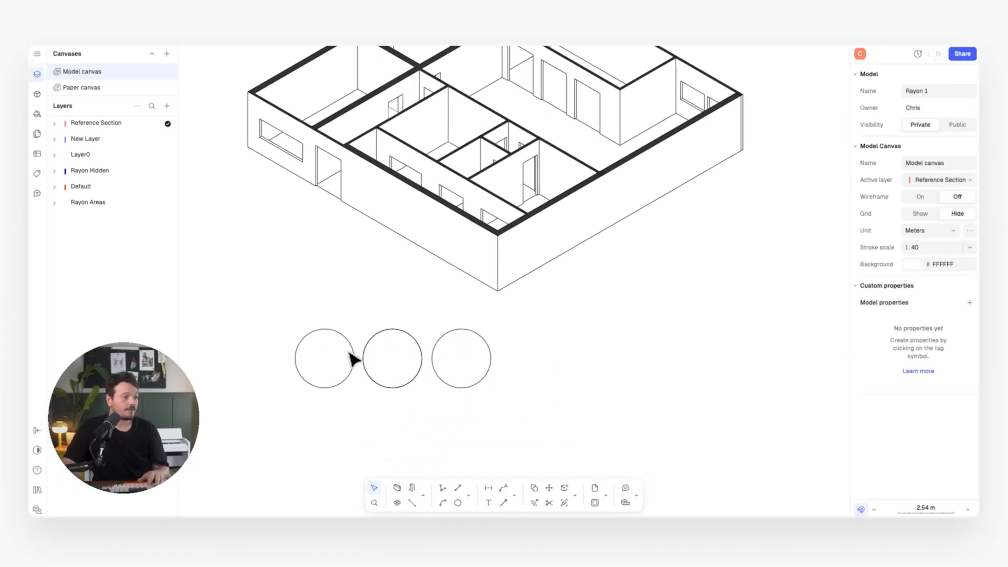
- Fill the first circle with solid green 75A66A and place two copies of the green circle in a row beside it
{"action": "left_click", "coordinate": [353, 359]}
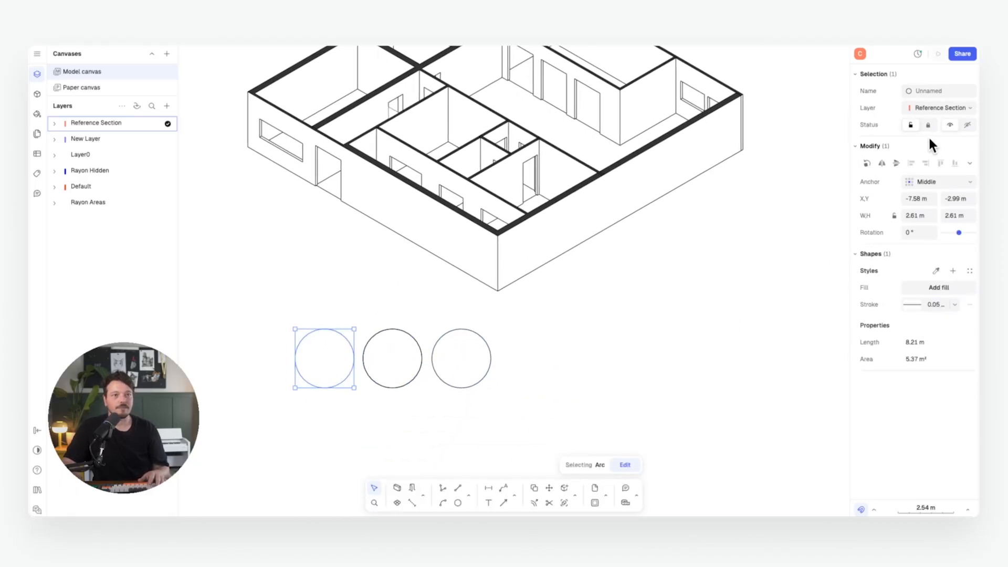
{"action": "left_click", "coordinate": [938, 287]}
{"action": "left_click", "coordinate": [819, 320]}
{"action": "left_click_drag", "start_coordinate": [771, 251], "coordinate": [769, 256]}
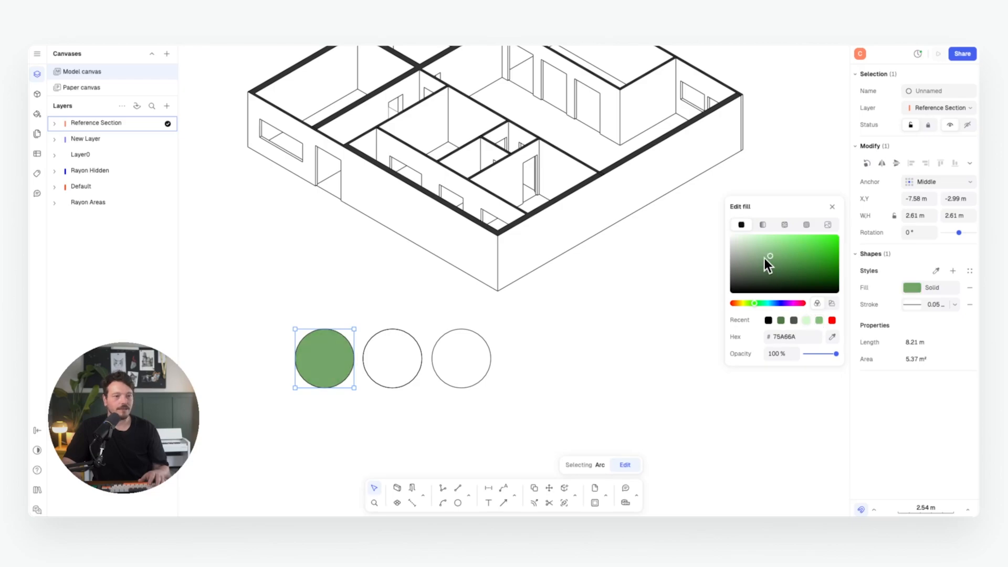
{"action": "left_click", "coordinate": [571, 353]}
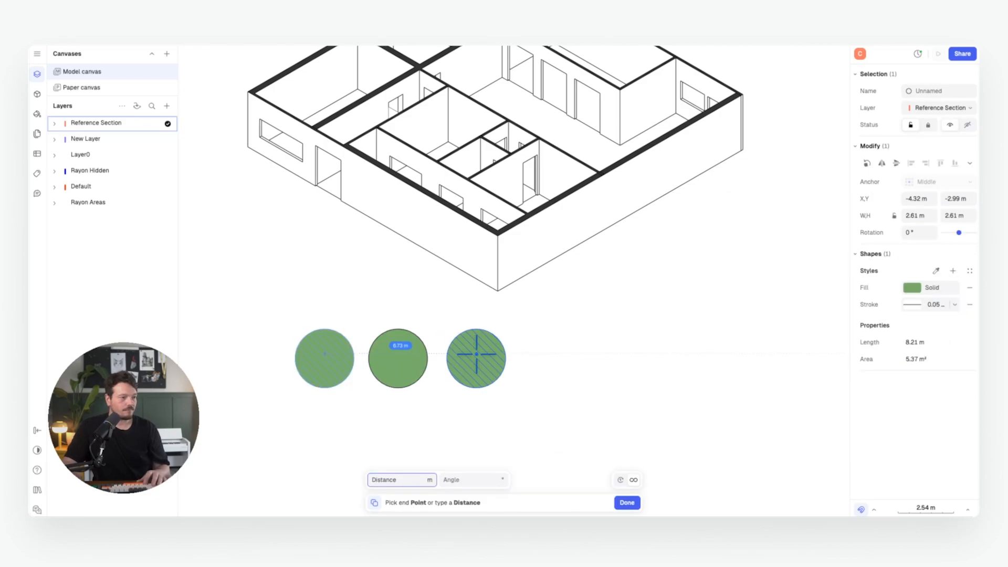
{"action": "left_click", "coordinate": [473, 356]}
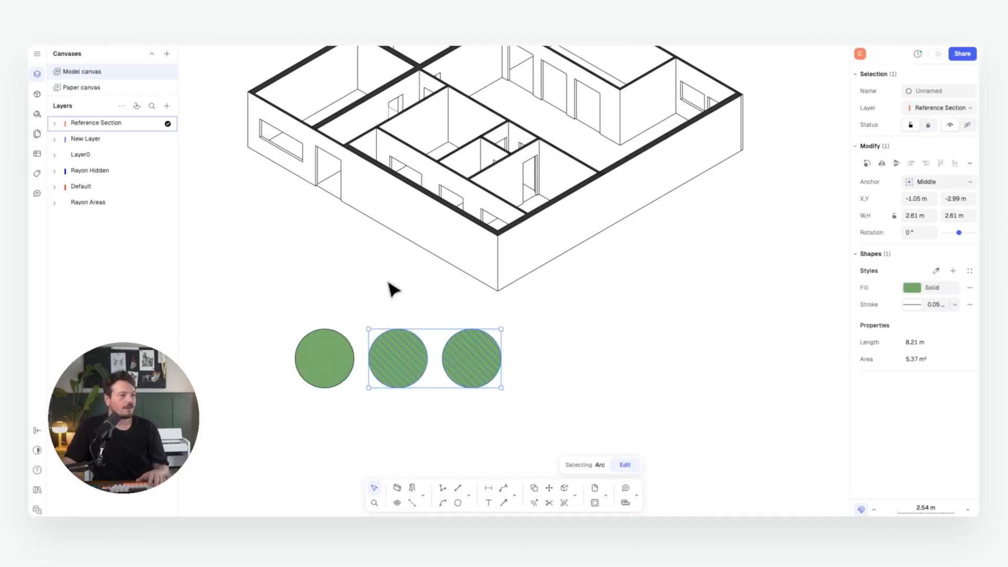
- Set the middle circle's fill opacity to 50% and lower the third circle's opacity further for the lightest tint
{"action": "left_click", "coordinate": [916, 288]}
{"action": "left_click", "coordinate": [782, 352]}
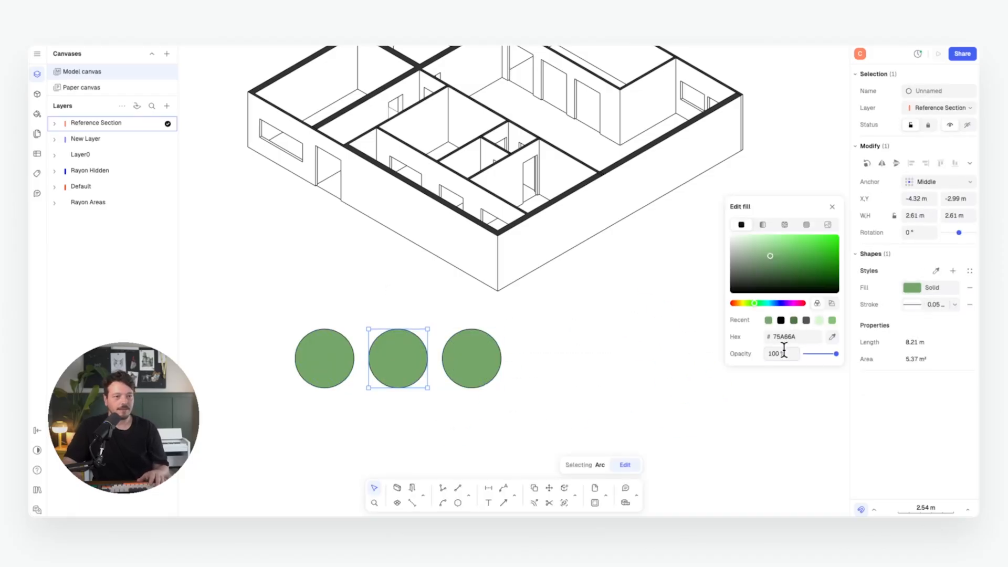
{"action": "type", "text": "50"}
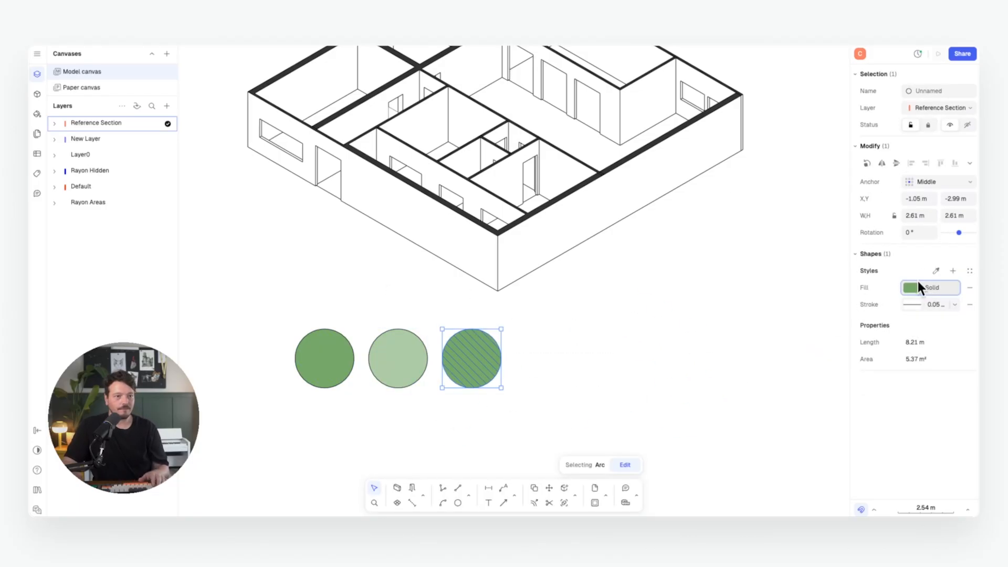
{"action": "left_click", "coordinate": [904, 291]}
{"action": "left_click", "coordinate": [772, 351]}
{"action": "type", "text": "50"}
{"action": "left_click", "coordinate": [540, 332]}
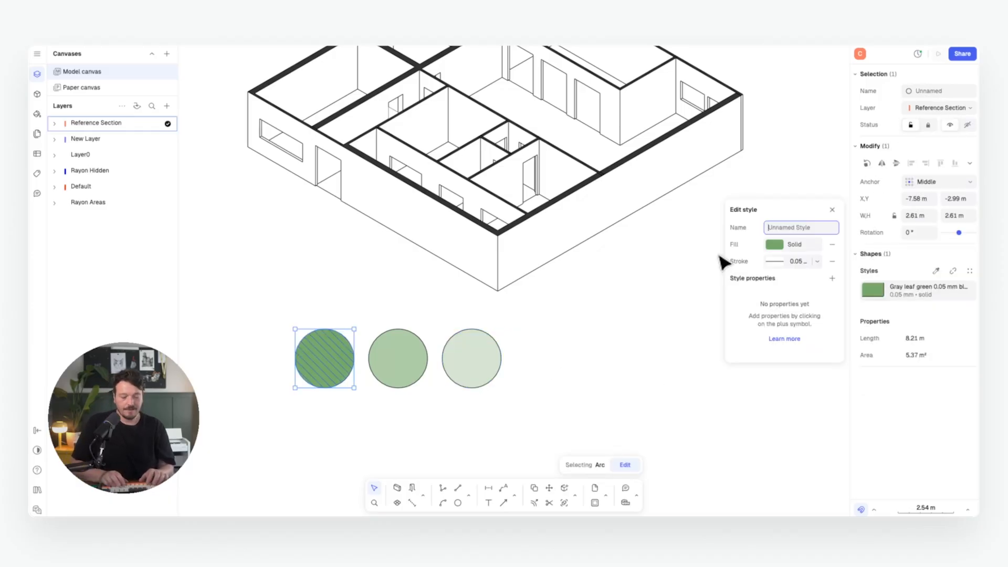
- Save the first circle's fill and stroke as a style named Dark Green
{"action": "type", "text": "n"}
{"action": "key", "text": "Return"}
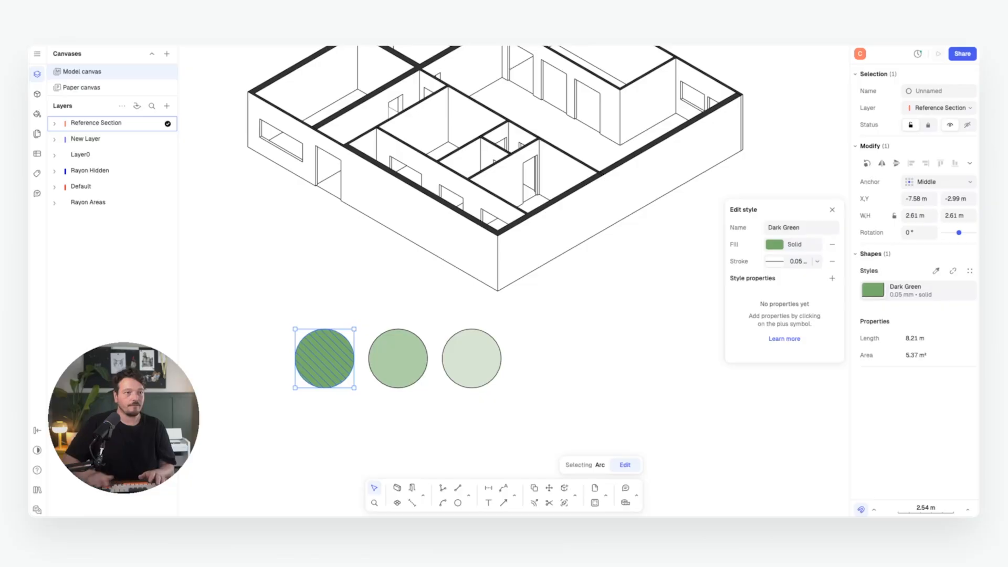
{"action": "left_click", "coordinate": [513, 344]}
- Create a style named Mid Green from the middle circle's fill and stroke
{"action": "left_click", "coordinate": [418, 342]}
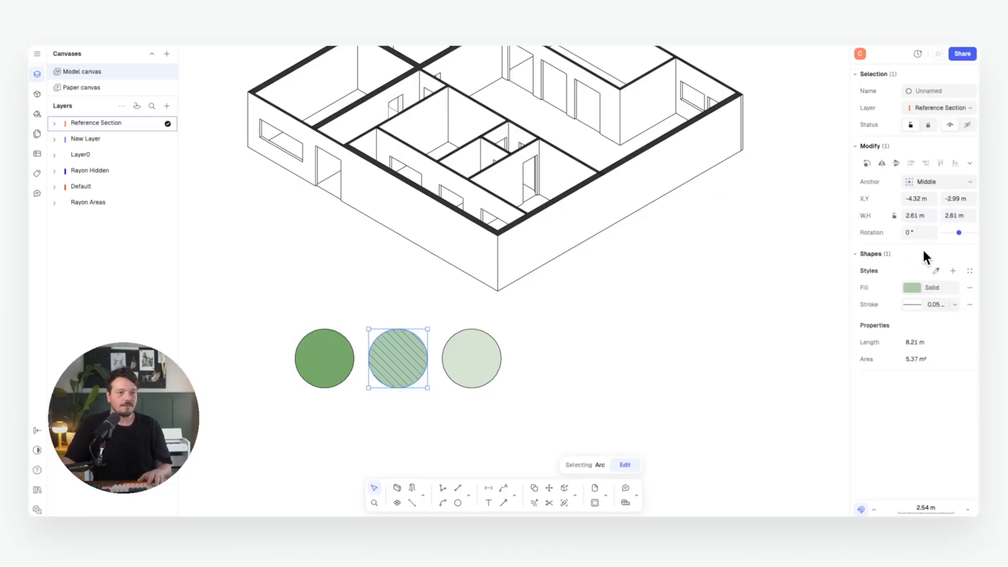
{"action": "left_click", "coordinate": [953, 271]}
{"action": "type", "text": "Mid"}
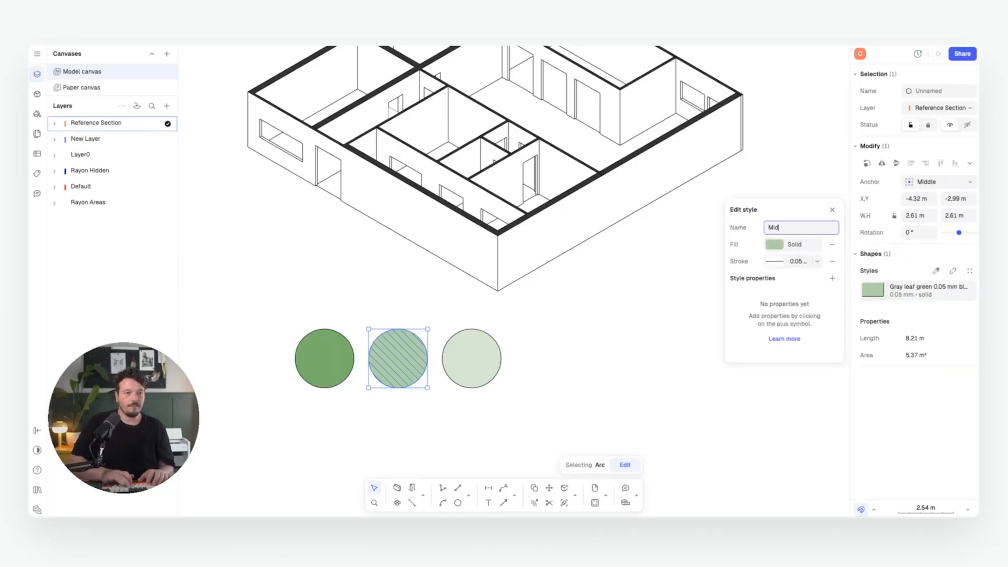
{"action": "key", "text": "Return"}
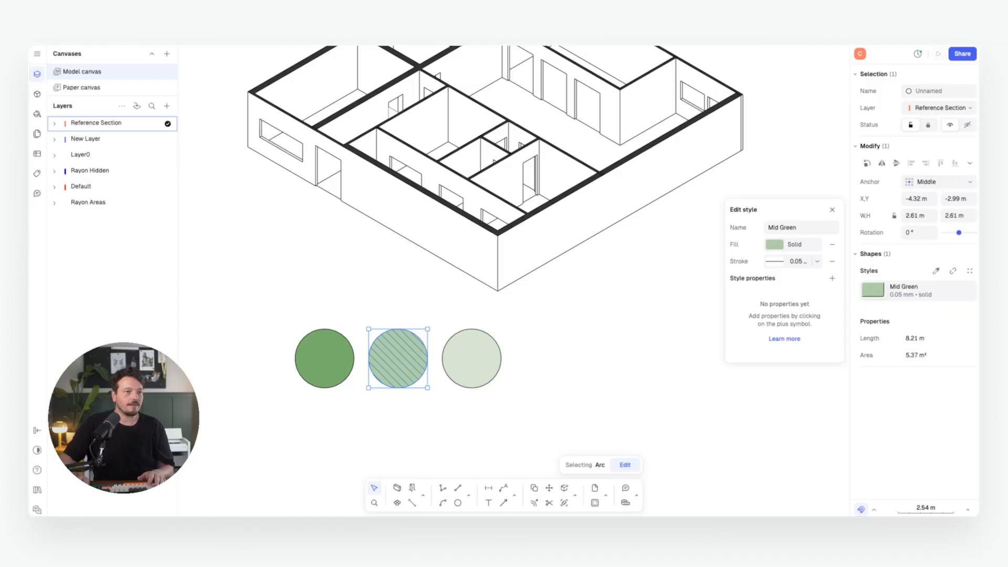
{"action": "left_click", "coordinate": [510, 343]}
- Create a style named Light Green from the third circle's fill and stroke
{"action": "left_click", "coordinate": [495, 344]}
{"action": "left_click", "coordinate": [953, 271]}
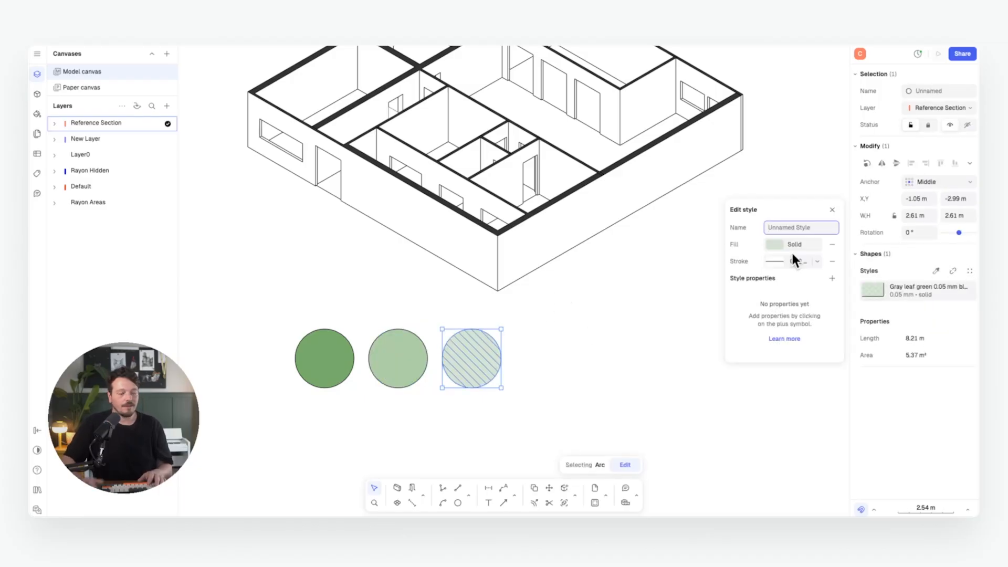
{"action": "type", "text": "Light Green"}
{"action": "key", "text": "Return"}
{"action": "left_click", "coordinate": [600, 374]}
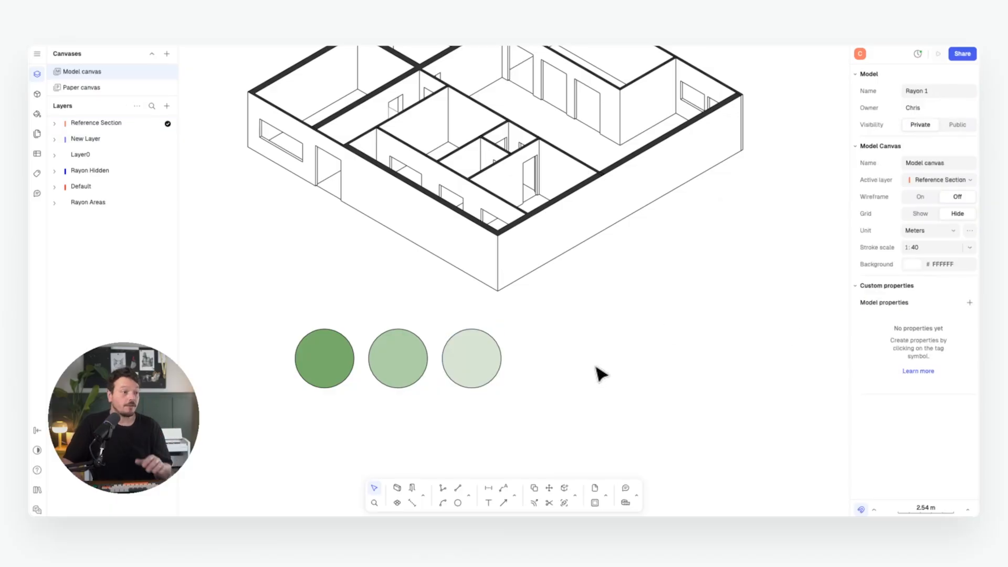
- Fill the lower-right-facing back walls of the first isometric using the Dark Green style sampled from the first circle
{"action": "scroll", "coordinate": [627, 233], "scroll_direction": "down", "scroll_amount": 1}
{"action": "middle_click_drag", "start_coordinate": [628, 233], "coordinate": [584, 306]}
{"action": "key", "text": "b"}
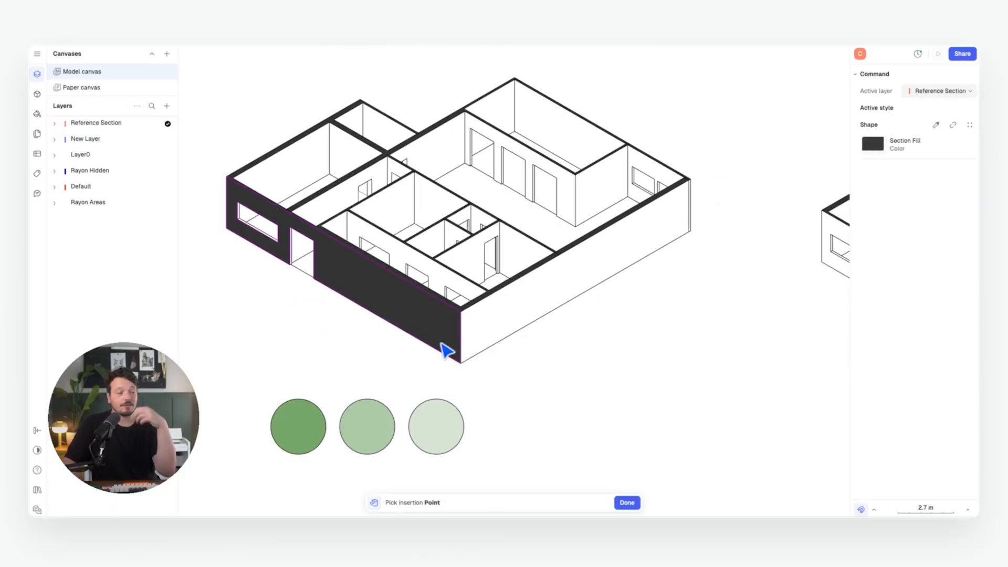
{"action": "left_click", "coordinate": [935, 125]}
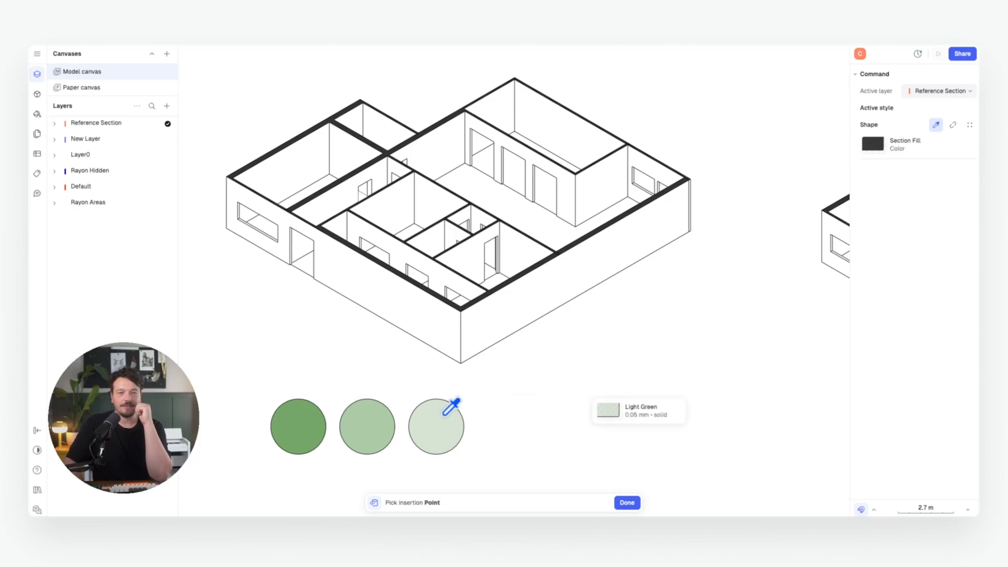
{"action": "left_click", "coordinate": [319, 414]}
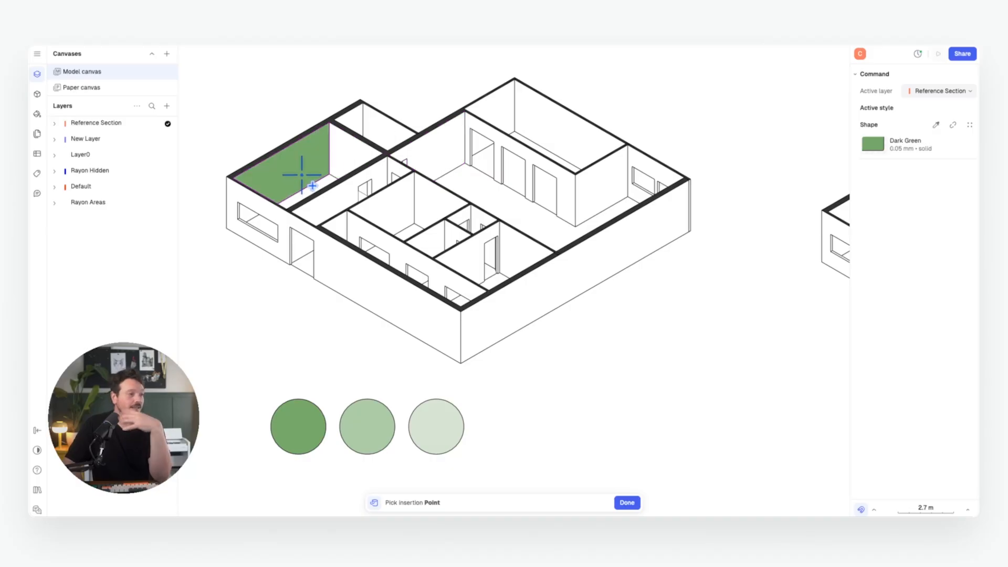
{"action": "left_click", "coordinate": [355, 123]}
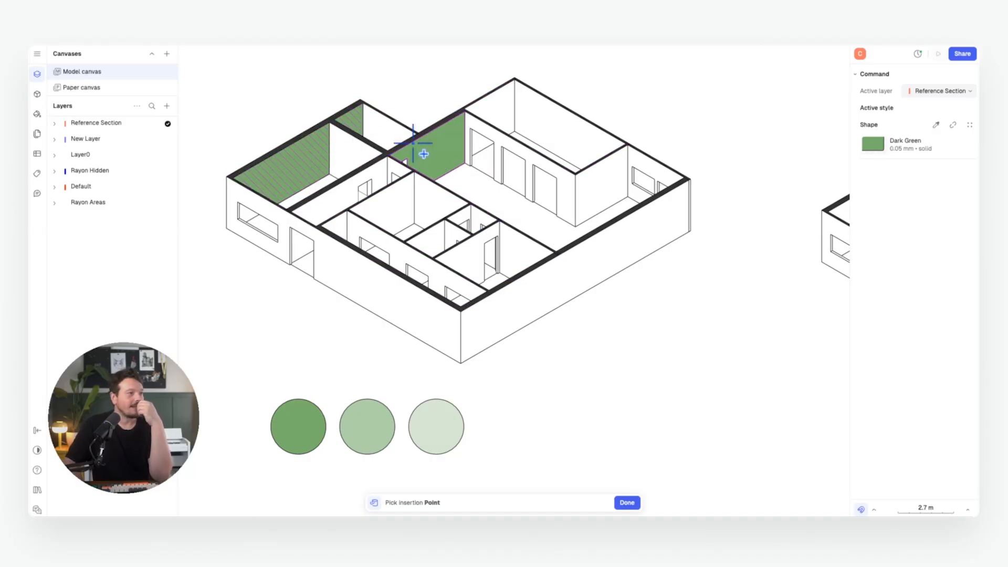
{"action": "left_click", "coordinate": [426, 152]}
{"action": "left_click", "coordinate": [481, 115]}
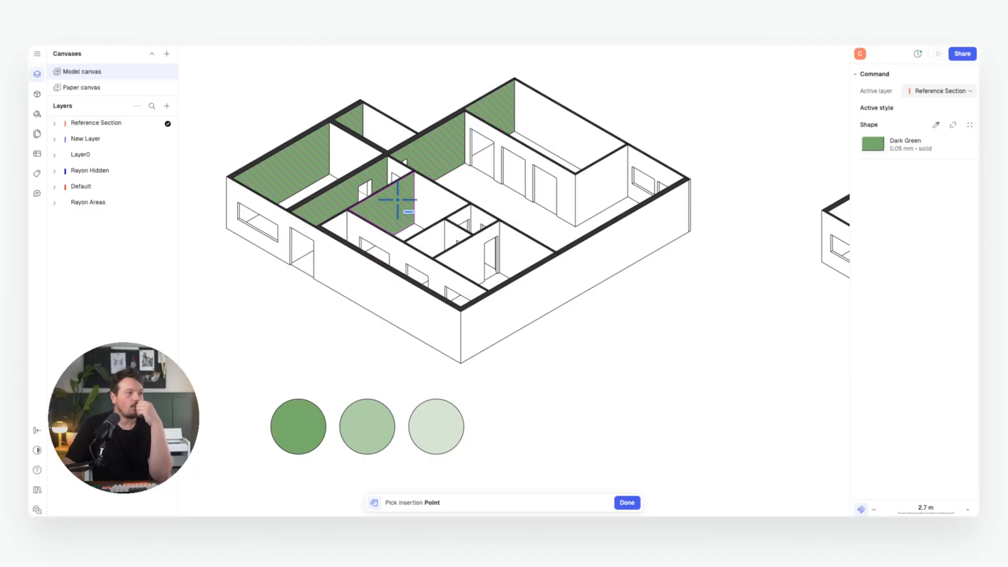
- Fill the door reveals and right-hand partition wall of the first isometric's large room with Dark Green
{"action": "scroll", "coordinate": [475, 149], "scroll_direction": "up", "scroll_amount": 5}
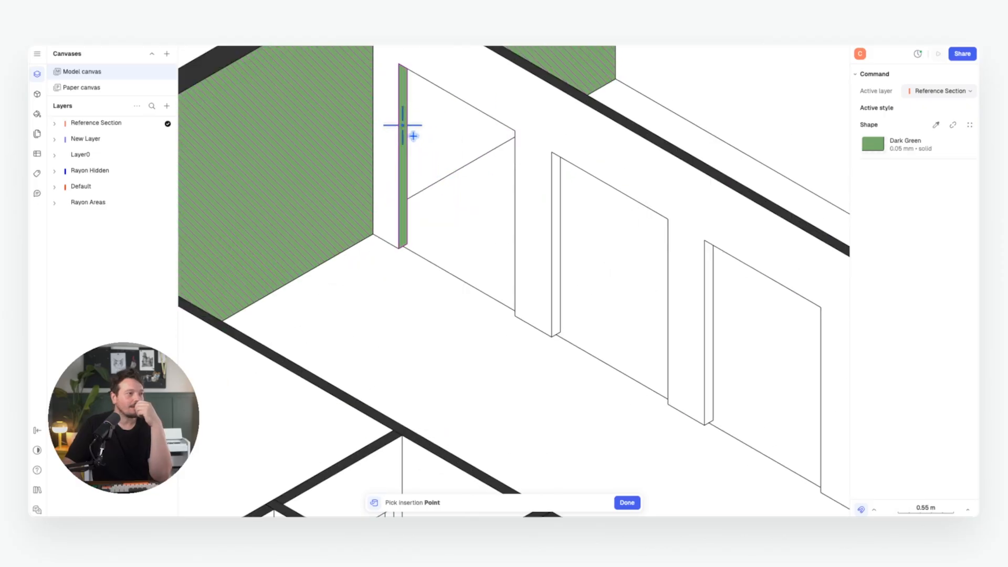
{"action": "left_click", "coordinate": [403, 129]}
{"action": "left_click", "coordinate": [557, 195]}
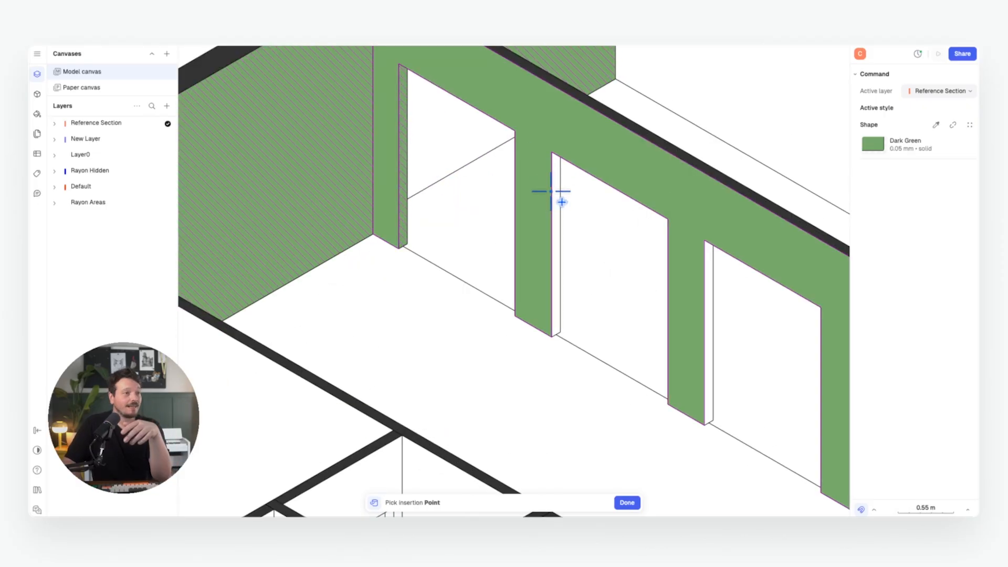
{"action": "scroll", "coordinate": [717, 288], "scroll_direction": "down", "scroll_amount": 5}
{"action": "scroll", "coordinate": [652, 236], "scroll_direction": "up", "scroll_amount": 2}
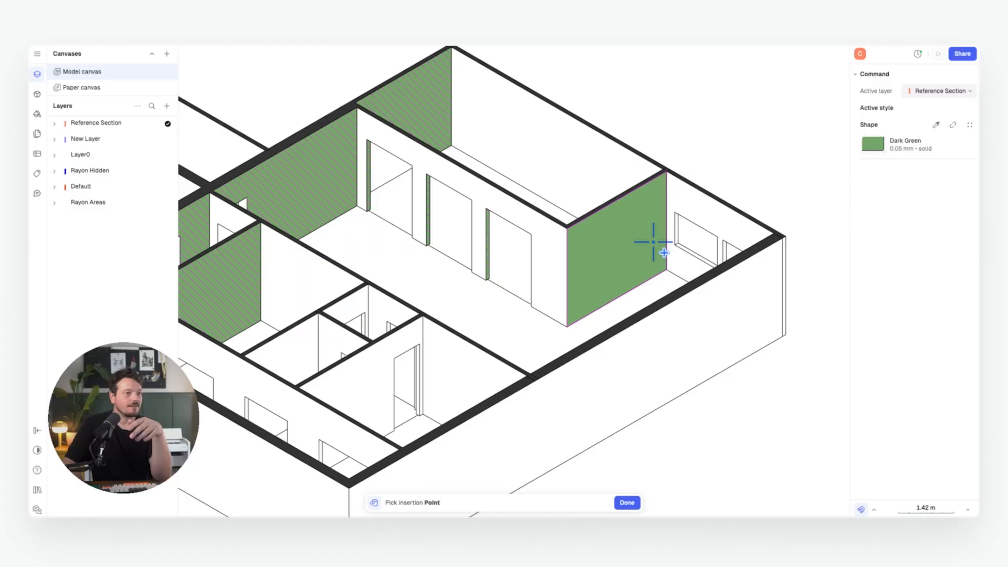
{"action": "scroll", "coordinate": [533, 254], "scroll_direction": "up", "scroll_amount": 5}
{"action": "left_click", "coordinate": [514, 226]}
- Fill the small inner-room walls and the opening reveals along the front corridor wall of the first isometric with Dark Green
{"action": "scroll", "coordinate": [514, 226], "scroll_direction": "down", "scroll_amount": 5}
{"action": "left_click", "coordinate": [465, 249]}
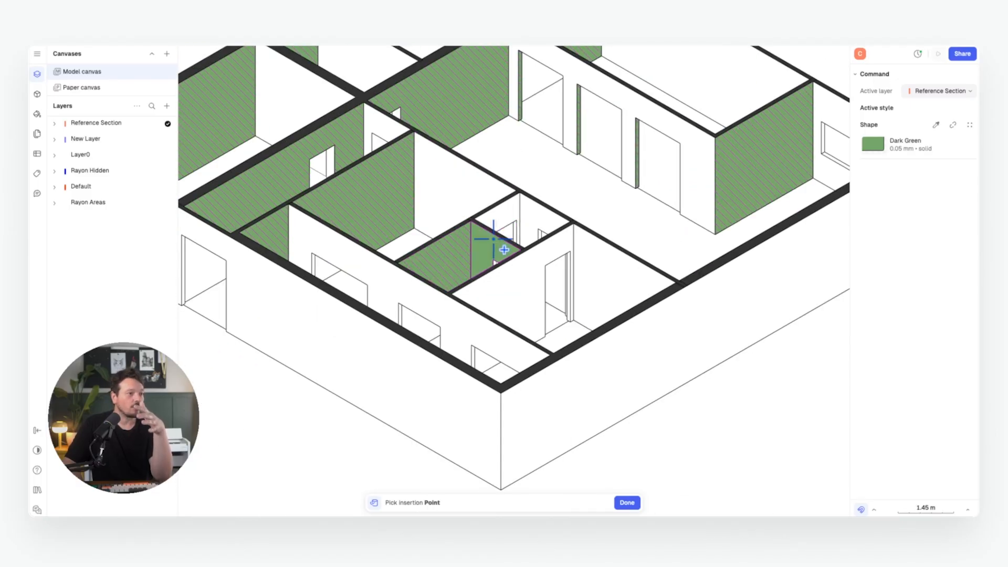
{"action": "left_click", "coordinate": [507, 219]}
{"action": "scroll", "coordinate": [341, 286], "scroll_direction": "up", "scroll_amount": 5}
{"action": "left_click", "coordinate": [241, 156]}
{"action": "scroll", "coordinate": [241, 156], "scroll_direction": "down", "scroll_amount": 3}
{"action": "left_click", "coordinate": [439, 262]}
{"action": "left_click", "coordinate": [604, 340]}
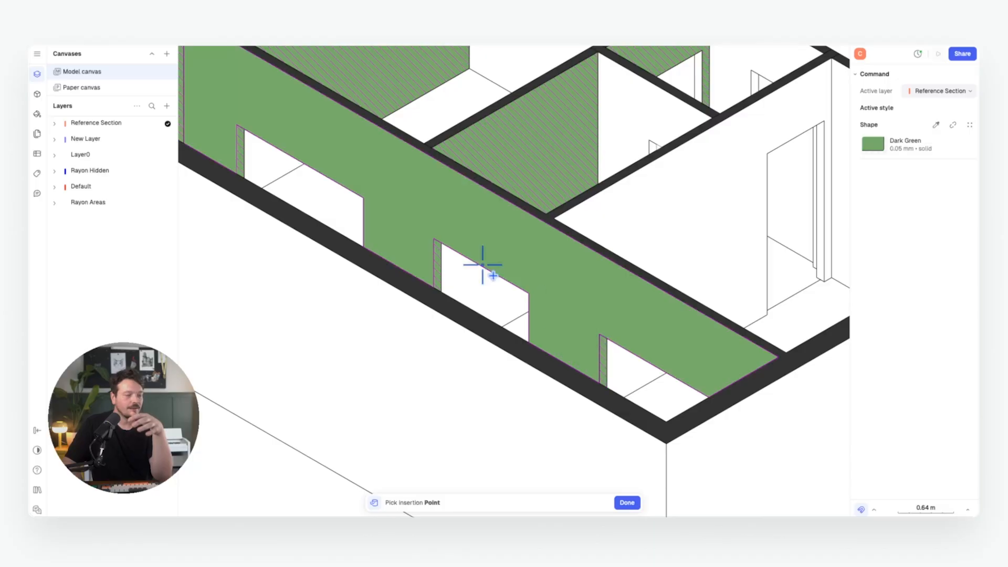
- Fill the lower-right-facing room walls and opening reveals of the second isometric with Dark Green
{"action": "scroll", "coordinate": [473, 281], "scroll_direction": "down", "scroll_amount": 5}
{"action": "middle_click_drag", "start_coordinate": [522, 207], "coordinate": [498, 230]}
{"action": "middle_click_drag", "start_coordinate": [709, 225], "coordinate": [368, 228]}
{"action": "scroll", "coordinate": [525, 184], "scroll_direction": "up", "scroll_amount": 2}
{"action": "left_click", "coordinate": [467, 181]}
{"action": "left_click", "coordinate": [564, 129]}
{"action": "scroll", "coordinate": [677, 136], "scroll_direction": "up", "scroll_amount": 2}
{"action": "scroll", "coordinate": [684, 143], "scroll_direction": "up", "scroll_amount": 3}
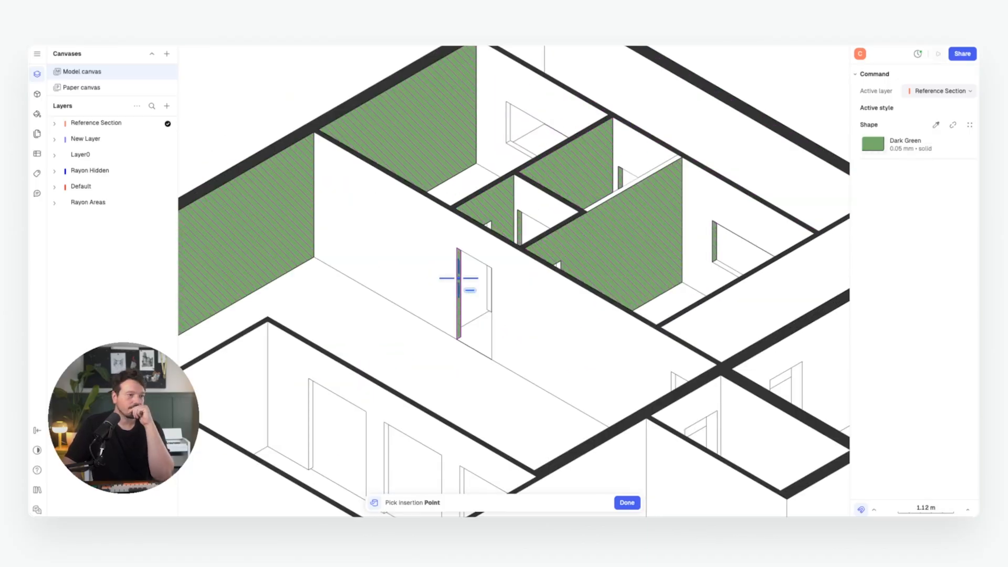
- Complete the remaining Dark Green wall fills of the second isometric, including its small far corner wall
{"action": "scroll", "coordinate": [644, 413], "scroll_direction": "down", "scroll_amount": 2}
{"action": "middle_click_drag", "start_coordinate": [645, 413], "coordinate": [396, 279]}
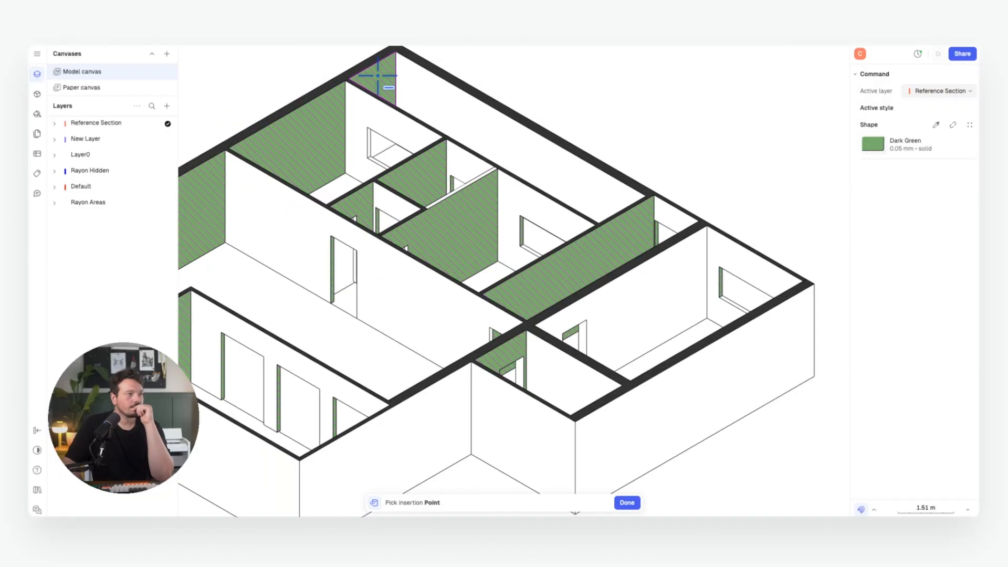
{"action": "left_click", "coordinate": [378, 75]}
{"action": "scroll", "coordinate": [580, 111], "scroll_direction": "down", "scroll_amount": 5}
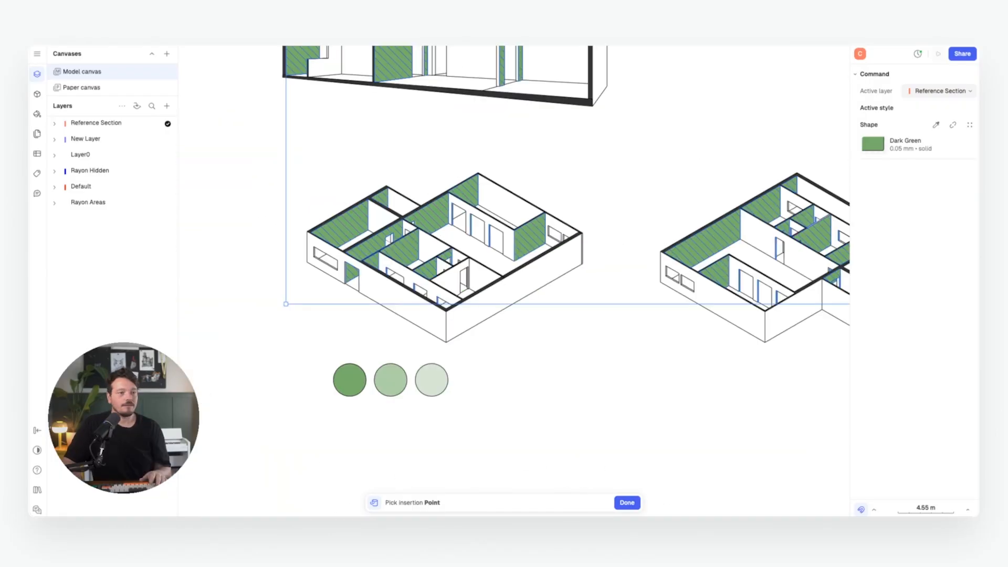
{"action": "left_click", "coordinate": [627, 501]}
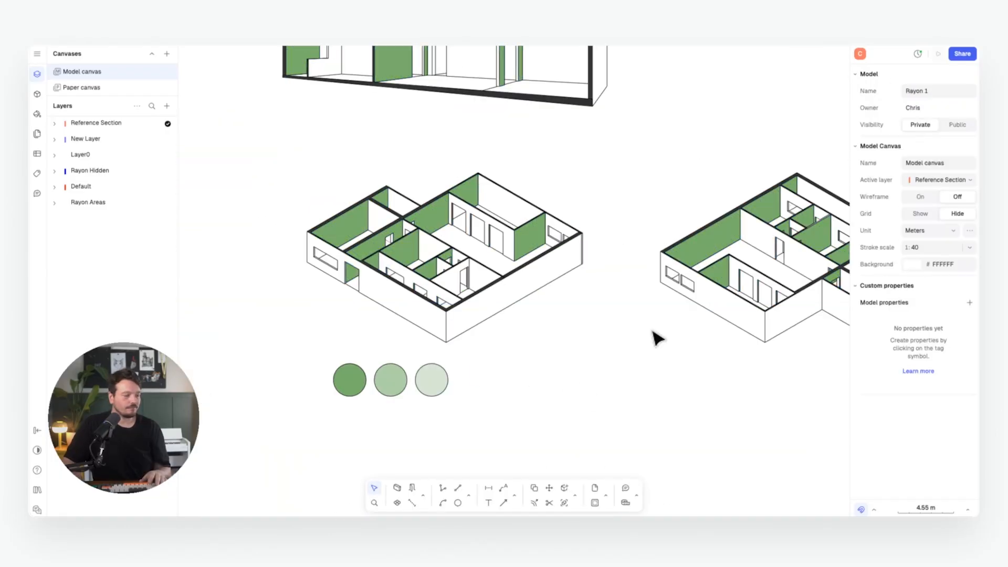
- Sample Mid Green from the middle circle and fill the lower-left-facing walls in the first isometric's far-left rooms and corridor end
{"action": "key", "text": "b"}
{"action": "key", "text": "i"}
{"action": "left_click", "coordinate": [390, 374]}
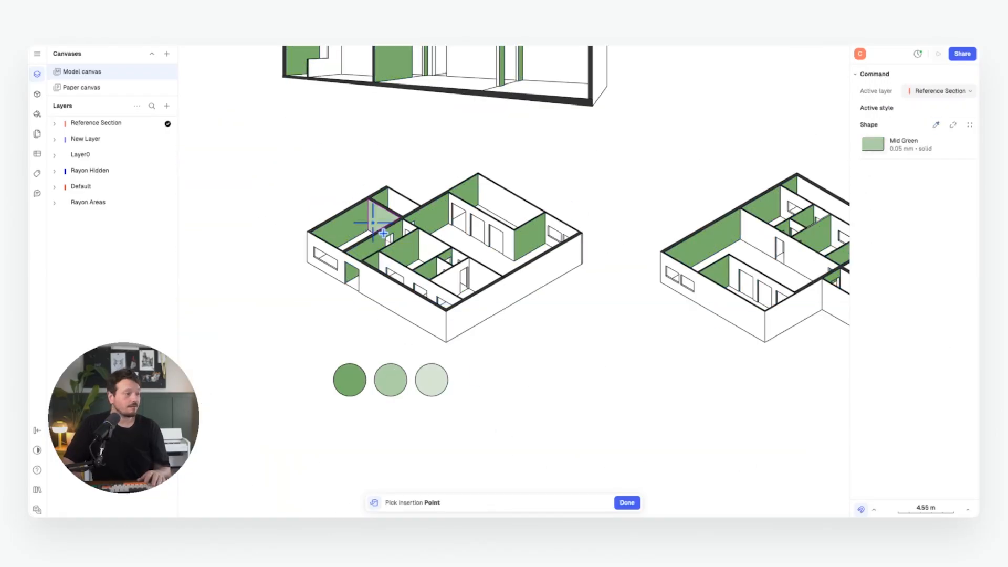
{"action": "scroll", "coordinate": [383, 232], "scroll_direction": "up", "scroll_amount": 5}
{"action": "scroll", "coordinate": [428, 204], "scroll_direction": "down", "scroll_amount": 3}
{"action": "scroll", "coordinate": [418, 201], "scroll_direction": "up", "scroll_amount": 2}
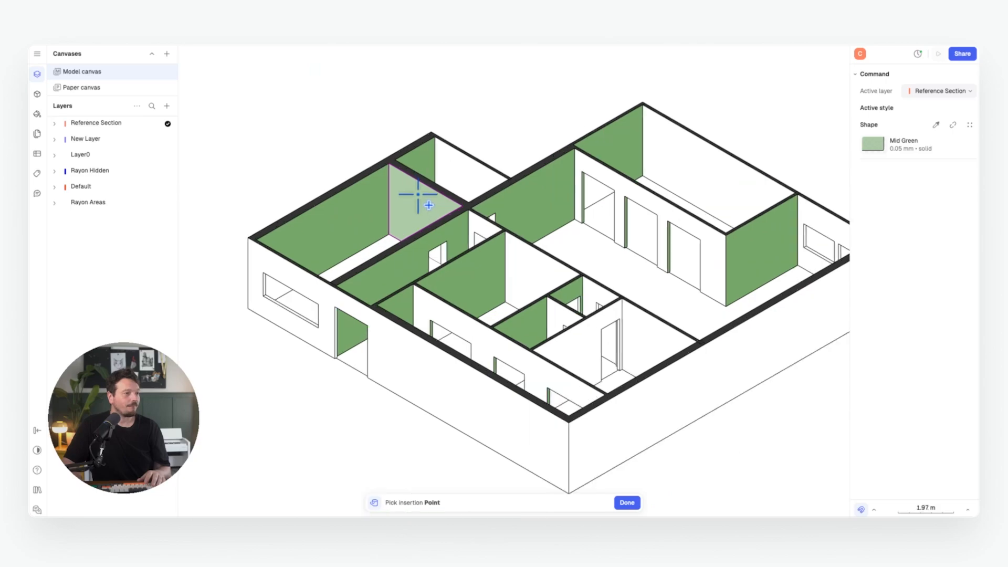
{"action": "left_click", "coordinate": [417, 197]}
{"action": "left_click", "coordinate": [466, 173]}
{"action": "left_click", "coordinate": [481, 226]}
- Fill the lower-left-facing walls of the first isometric's inner rooms and right-hand windowed end with Mid Green
{"action": "left_click", "coordinate": [538, 267]}
{"action": "left_click", "coordinate": [598, 295]}
{"action": "left_click", "coordinate": [656, 335]}
{"action": "left_click", "coordinate": [818, 213]}
{"action": "middle_click_drag", "start_coordinate": [803, 240], "coordinate": [604, 163]}
{"action": "scroll", "coordinate": [404, 252], "scroll_direction": "up", "scroll_amount": 8}
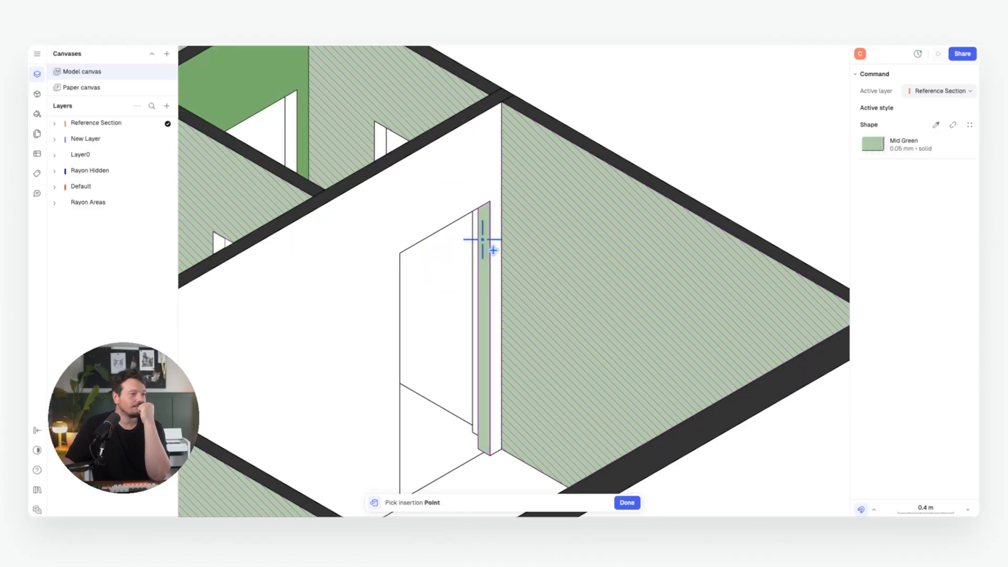
- Fill the lower-left-facing interior walls of the second isometric with Mid Green and finish the fills
{"action": "scroll", "coordinate": [483, 241], "scroll_direction": "down", "scroll_amount": 8}
{"action": "middle_click_drag", "start_coordinate": [368, 182], "coordinate": [504, 263]}
{"action": "scroll", "coordinate": [315, 252], "scroll_direction": "down", "scroll_amount": 5}
{"action": "scroll", "coordinate": [414, 198], "scroll_direction": "up", "scroll_amount": 5}
{"action": "left_click", "coordinate": [414, 198]}
{"action": "left_click", "coordinate": [363, 177]}
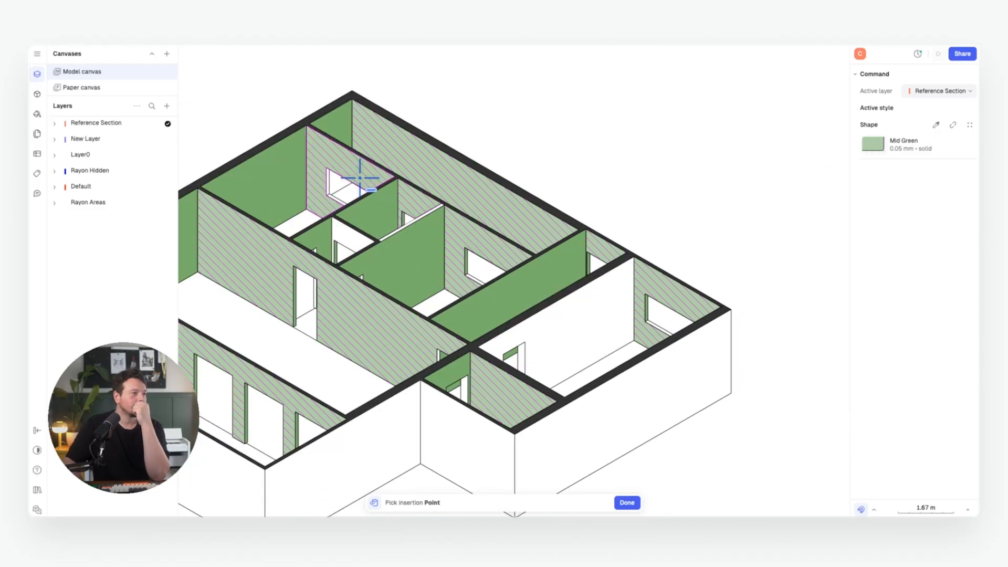
{"action": "middle_click_drag", "start_coordinate": [362, 177], "coordinate": [508, 187]}
{"action": "left_click", "coordinate": [623, 500]}
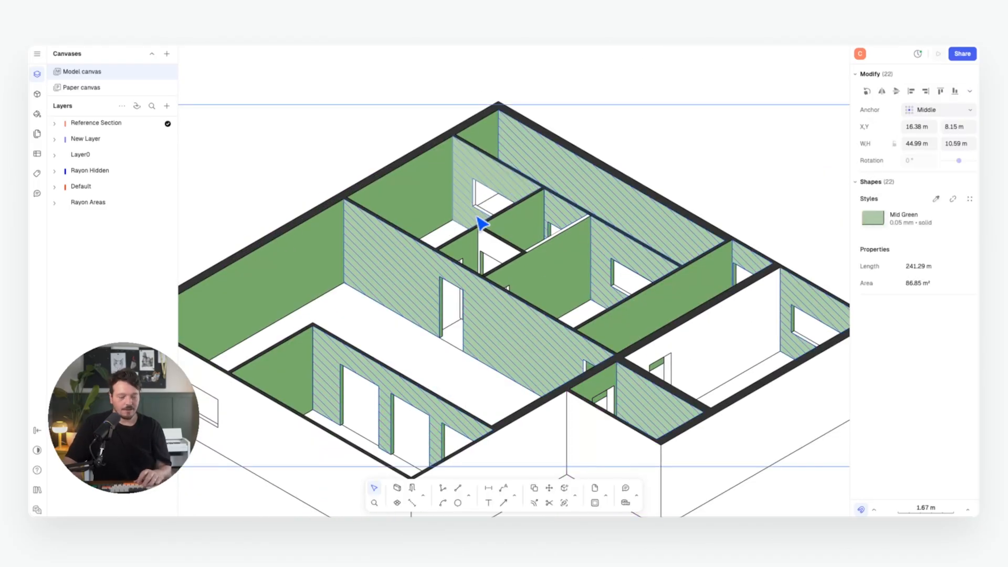
- Fill the wall patch seen through the first isometric's front window and restyle it to match the Dark Green room wall
{"action": "key", "text": "space"}
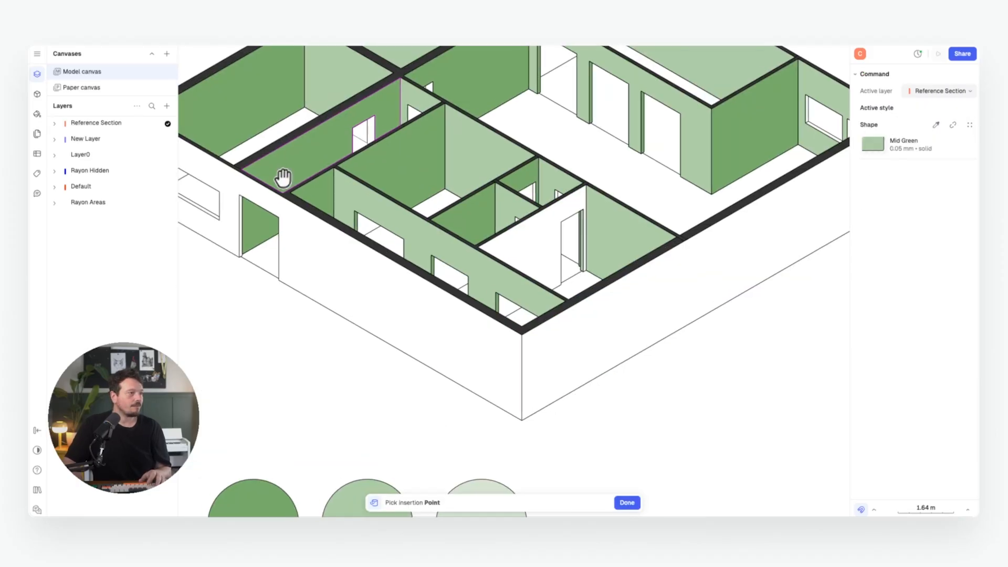
{"action": "middle_click_drag", "start_coordinate": [283, 175], "coordinate": [358, 221]}
{"action": "middle_click_drag", "start_coordinate": [357, 181], "coordinate": [336, 211]}
{"action": "left_click", "coordinate": [229, 242]}
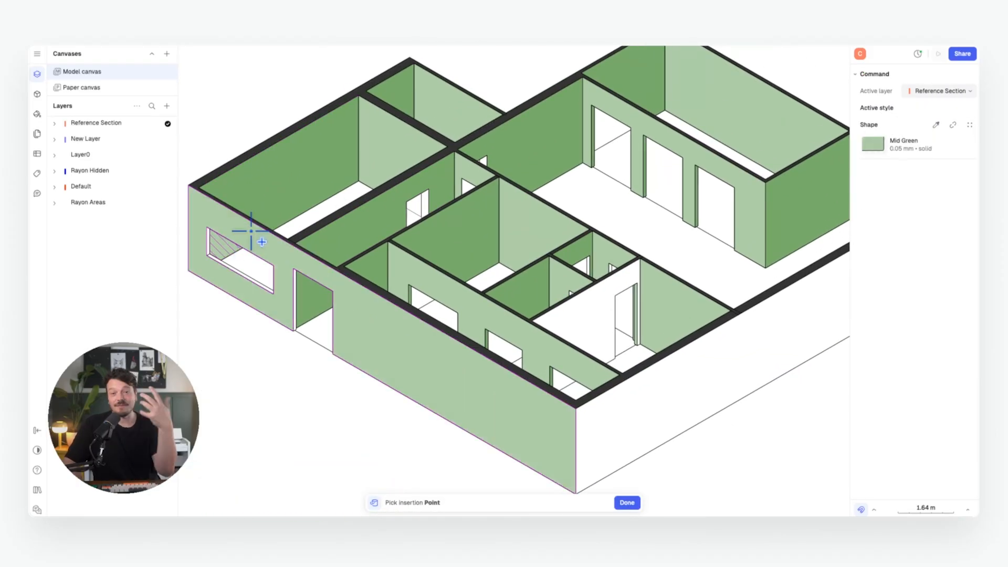
{"action": "scroll", "coordinate": [317, 180], "scroll_direction": "down", "scroll_amount": 3}
{"action": "key", "text": "Escape"}
{"action": "scroll", "coordinate": [240, 223], "scroll_direction": "up", "scroll_amount": 5}
{"action": "left_click", "coordinate": [248, 245]}
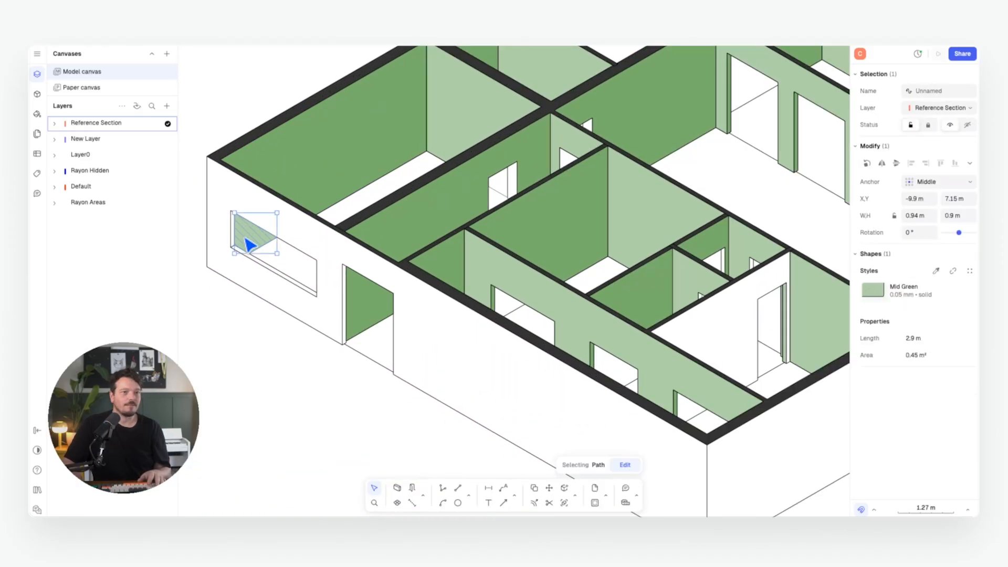
{"action": "left_click", "coordinate": [935, 270]}
{"action": "left_click", "coordinate": [318, 123]}
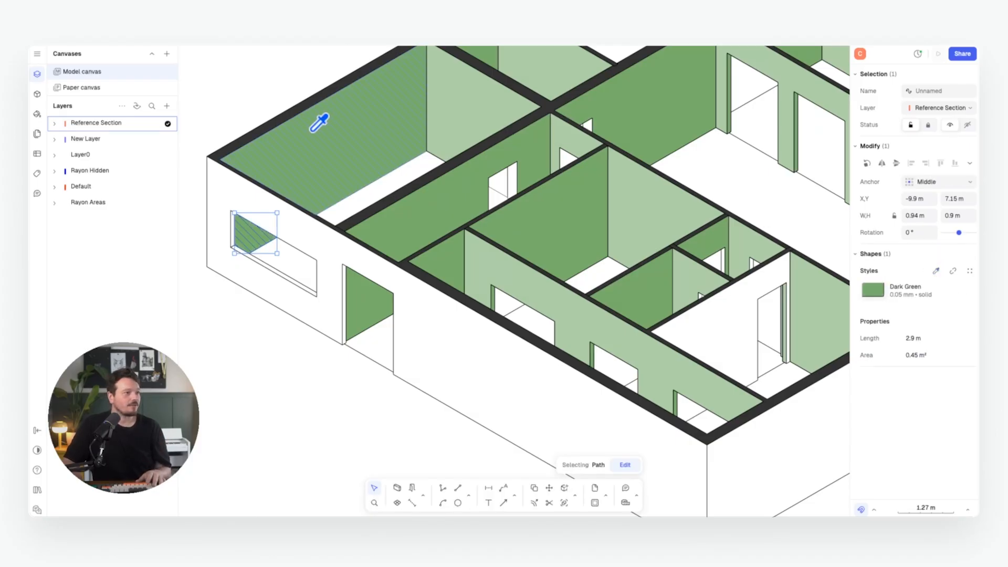
{"action": "left_click", "coordinate": [215, 68]}
- Fill the first isometric's remaining blank partition wall and the wall patches seen through the corridor openings with Dark Green
{"action": "scroll", "coordinate": [333, 180], "scroll_direction": "down", "scroll_amount": 2}
{"action": "scroll", "coordinate": [344, 245], "scroll_direction": "down", "scroll_amount": 2}
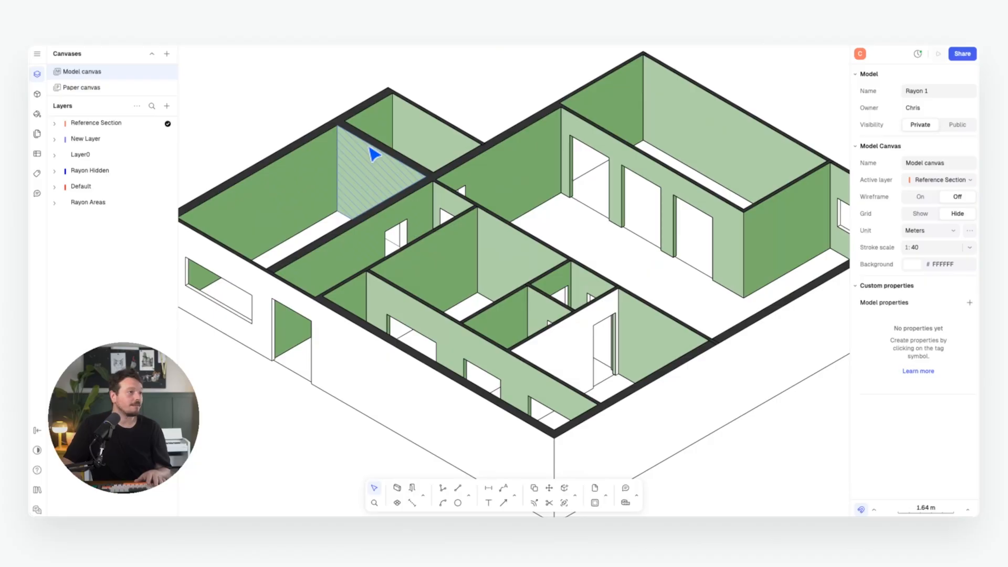
{"action": "scroll", "coordinate": [549, 227], "scroll_direction": "down", "scroll_amount": 3}
{"action": "middle_click_drag", "start_coordinate": [550, 239], "coordinate": [550, 239]}
{"action": "key", "text": "f"}
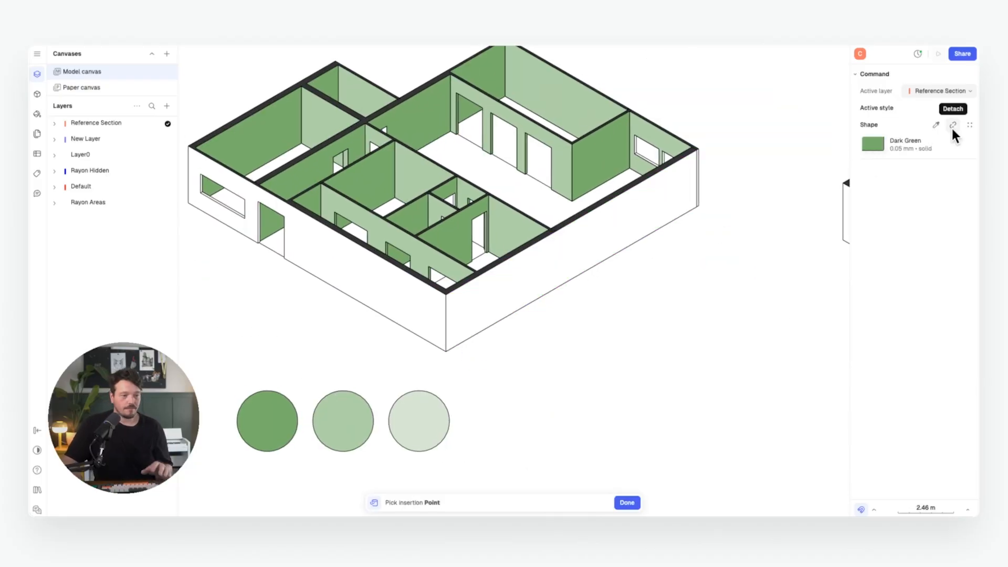
- Sample Light Green from the third circle and fill the first isometric's left room floor, including the part seen through the window
{"action": "left_click", "coordinate": [936, 127]}
{"action": "left_click", "coordinate": [430, 392]}
{"action": "scroll", "coordinate": [348, 209], "scroll_direction": "up", "scroll_amount": 2}
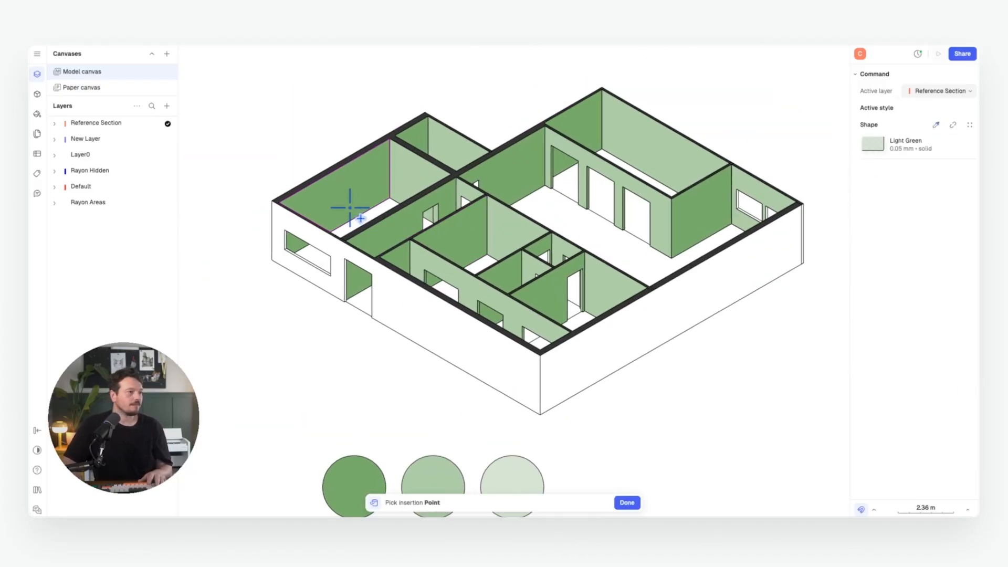
{"action": "scroll", "coordinate": [346, 231], "scroll_direction": "up", "scroll_amount": 5}
{"action": "left_click", "coordinate": [360, 281]}
{"action": "scroll", "coordinate": [387, 308], "scroll_direction": "down", "scroll_amount": 5}
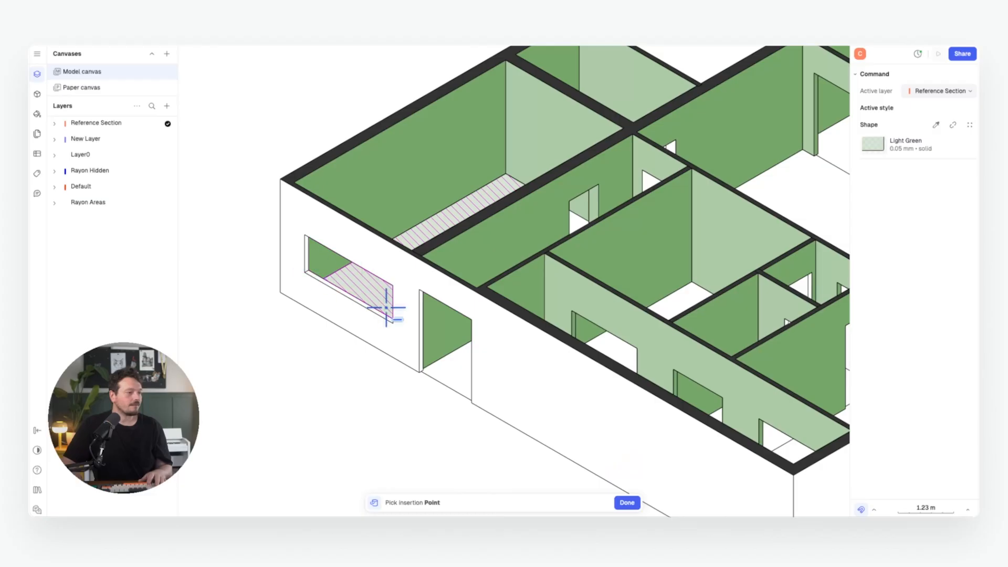
- Fill the remaining floors of both isometrics with Light Green, including floor areas seen through doors and windows
{"action": "left_click", "coordinate": [457, 371]}
{"action": "left_click", "coordinate": [665, 304]}
{"action": "left_click", "coordinate": [579, 218]}
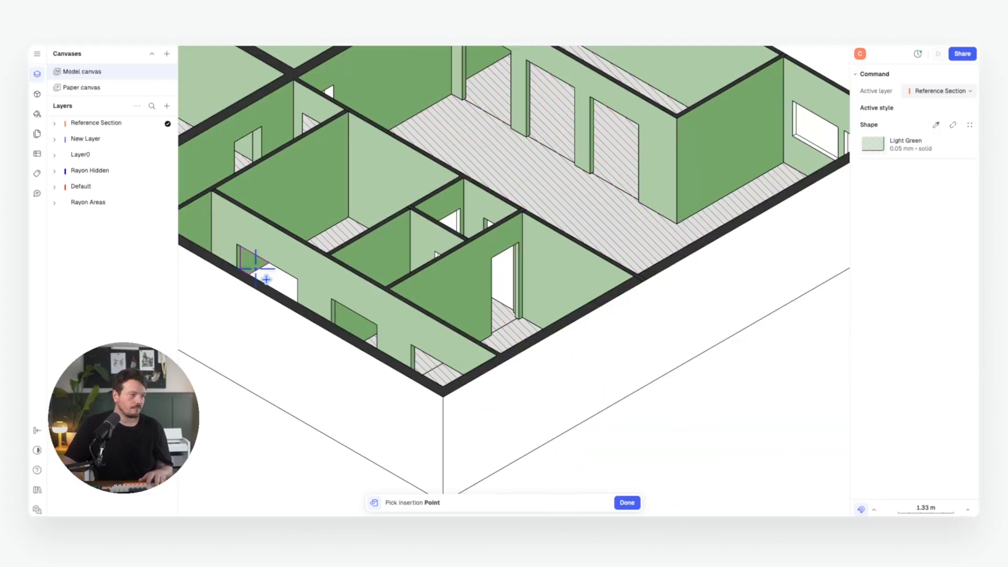
{"action": "left_click", "coordinate": [256, 268]}
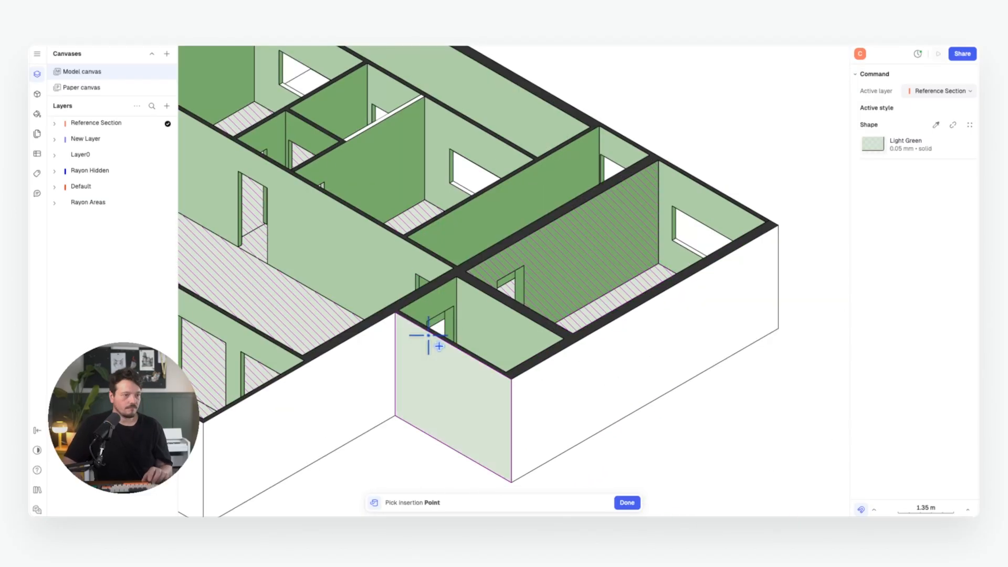
{"action": "left_click", "coordinate": [428, 334]}
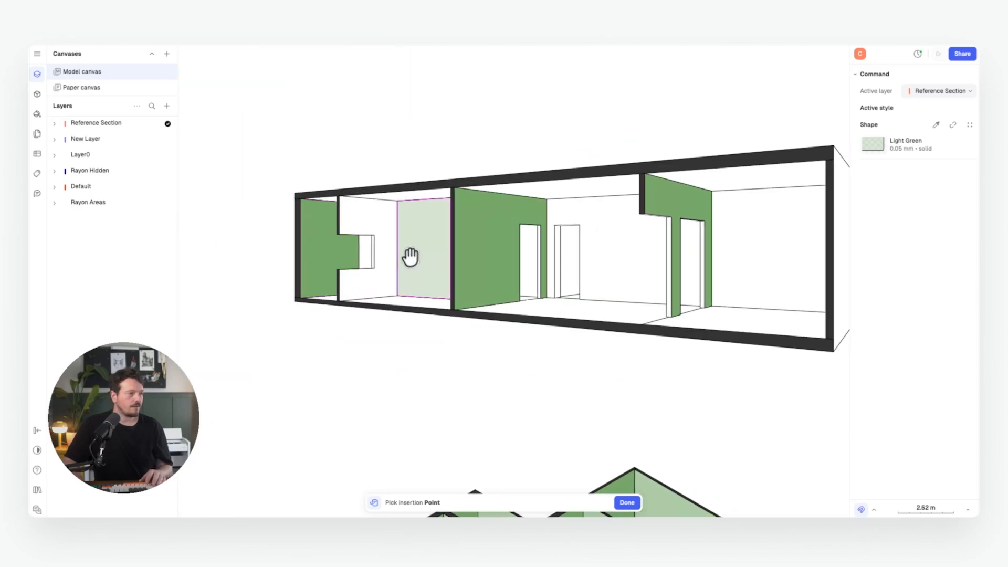
- Fill the perspective section's floors with Light Green and its side-room back walls and reveals with Mid Green
{"action": "middle_click_drag", "start_coordinate": [410, 257], "coordinate": [374, 275]}
{"action": "scroll", "coordinate": [366, 315], "scroll_direction": "up", "scroll_amount": 5}
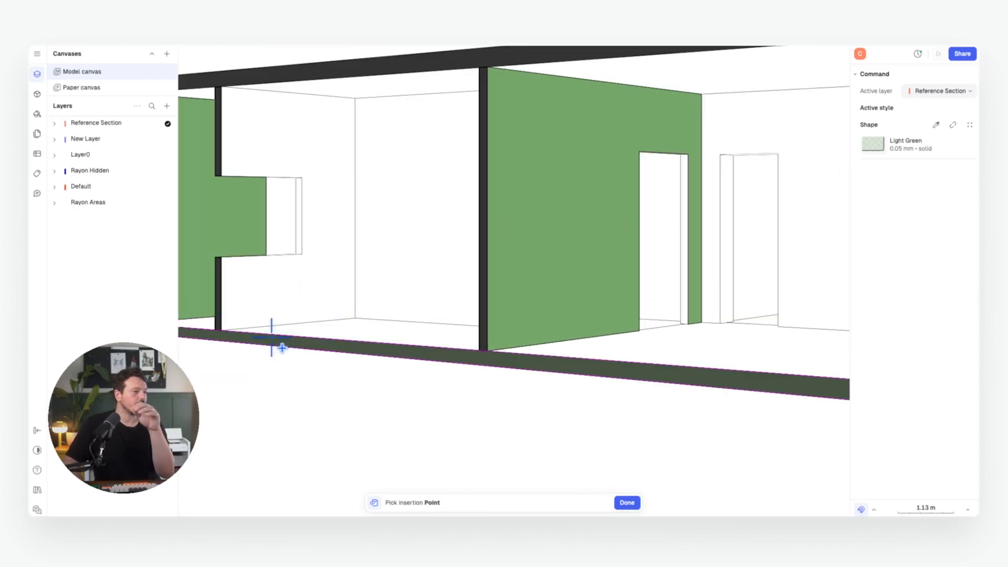
{"action": "middle_click_drag", "start_coordinate": [343, 335], "coordinate": [430, 332]}
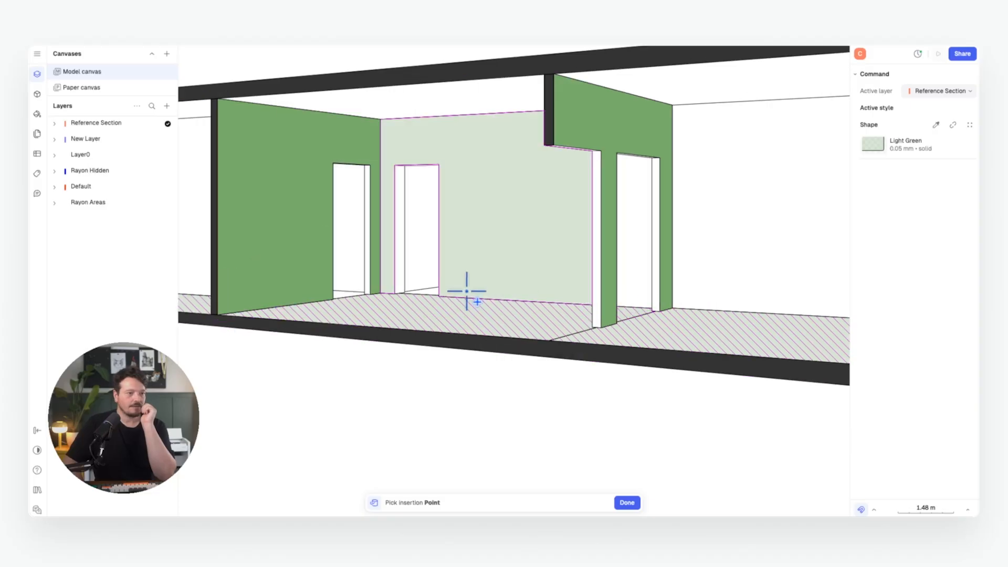
{"action": "scroll", "coordinate": [569, 281], "scroll_direction": "down", "scroll_amount": 5}
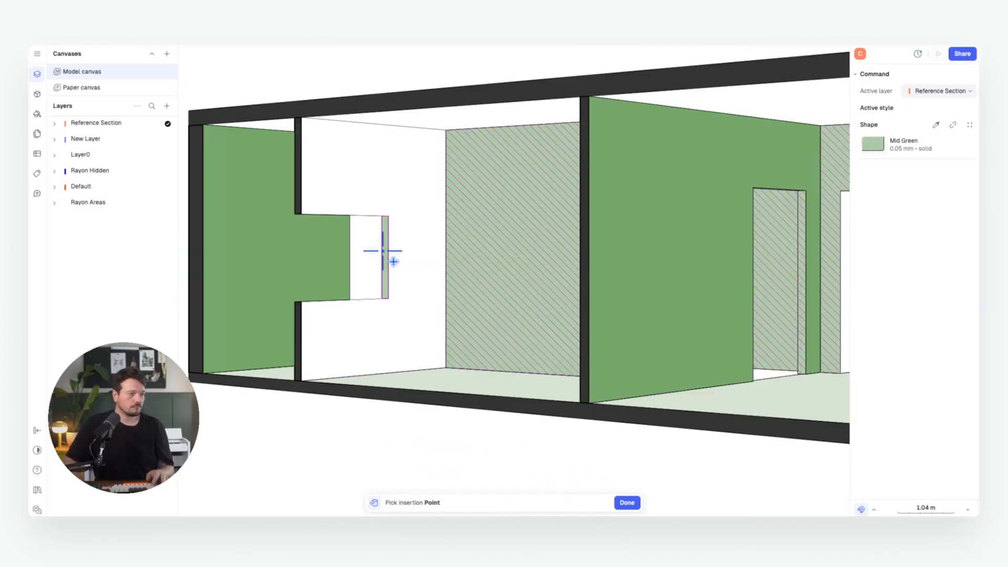
- Sample the Dark Green style from the perspective section's wall and fill the areas of the small flat section with it
{"action": "left_click", "coordinate": [935, 125]}
{"action": "left_click", "coordinate": [594, 237]}
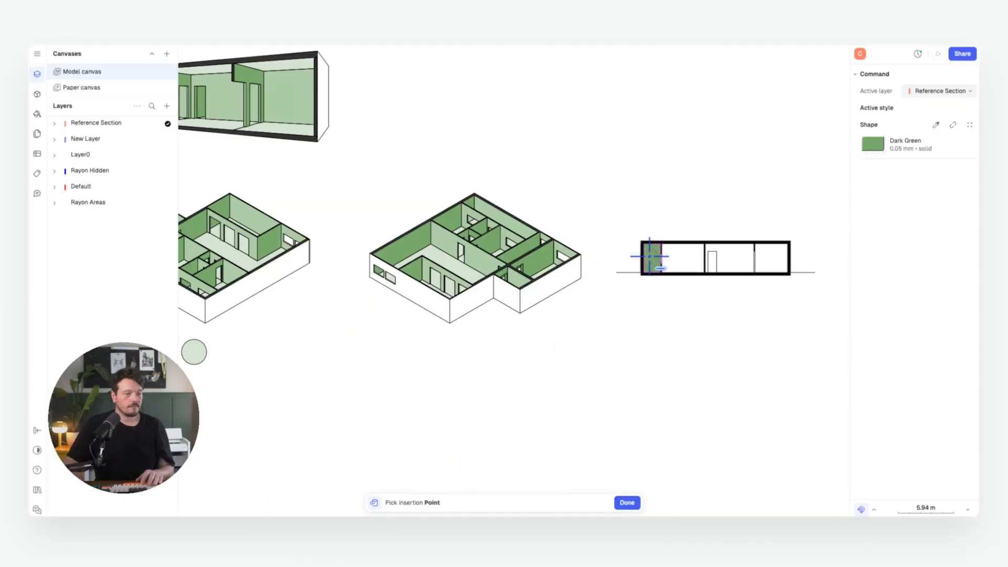
{"action": "left_click", "coordinate": [650, 257]}
{"action": "left_click", "coordinate": [694, 255]}
{"action": "left_click", "coordinate": [733, 254]}
{"action": "left_click", "coordinate": [775, 264]}
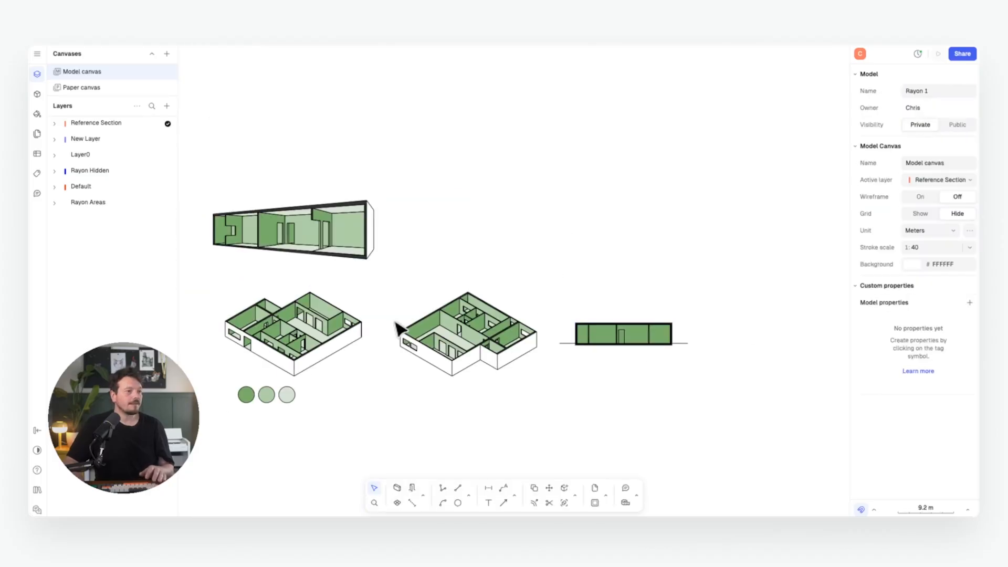
{"action": "scroll", "coordinate": [400, 328], "scroll_direction": "up", "scroll_amount": 3}
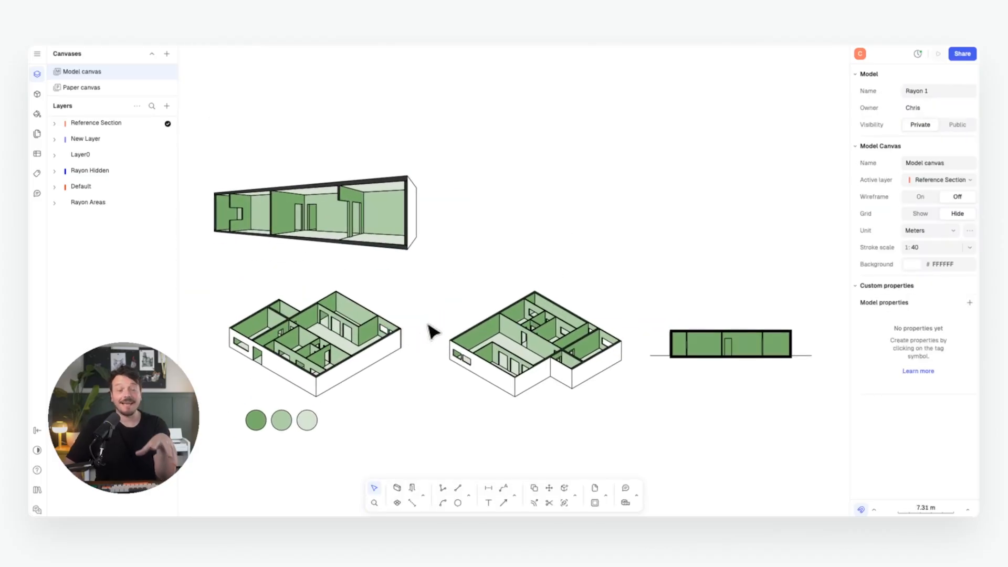
{"action": "scroll", "coordinate": [402, 330], "scroll_direction": "up", "scroll_amount": 3}
{"action": "scroll", "coordinate": [367, 308], "scroll_direction": "up", "scroll_amount": 2}
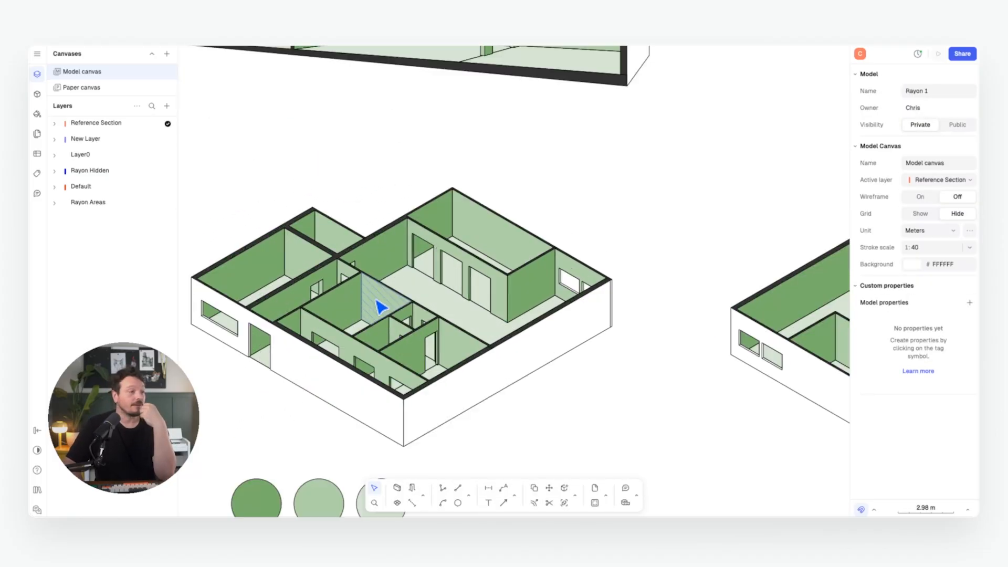
{"action": "scroll", "coordinate": [393, 312], "scroll_direction": "down", "scroll_amount": 2}
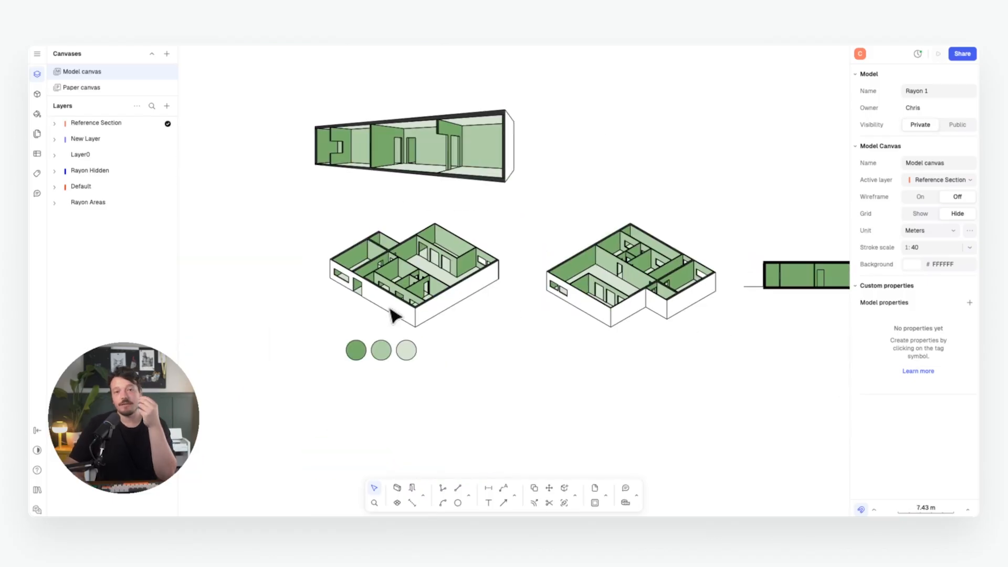
- Change the Light Green style's fill to the Square Herringbone pattern using the third swatch circle
{"action": "left_click", "coordinate": [415, 345]}
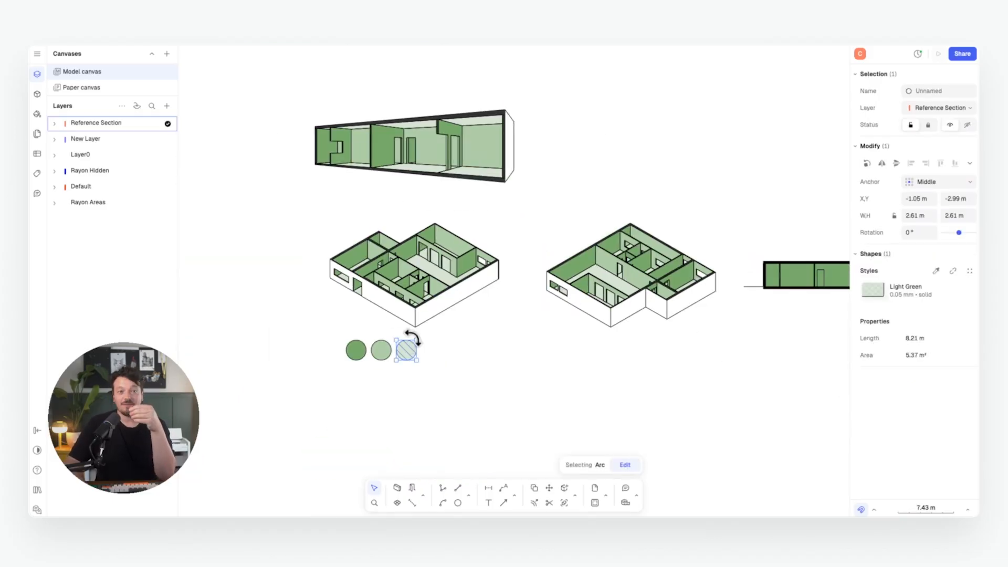
{"action": "left_click", "coordinate": [866, 288]}
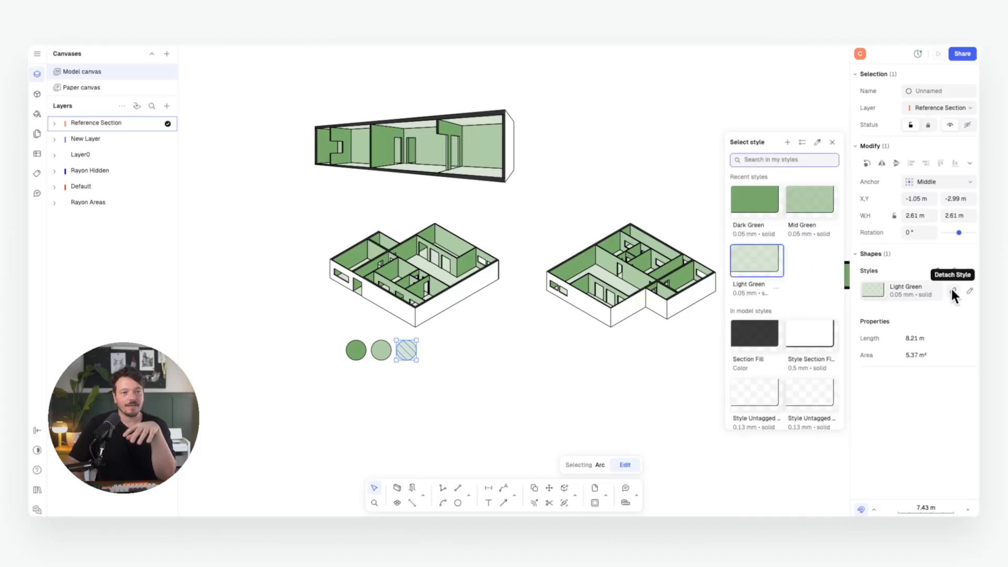
{"action": "left_click", "coordinate": [969, 292]}
{"action": "left_click", "coordinate": [774, 244]}
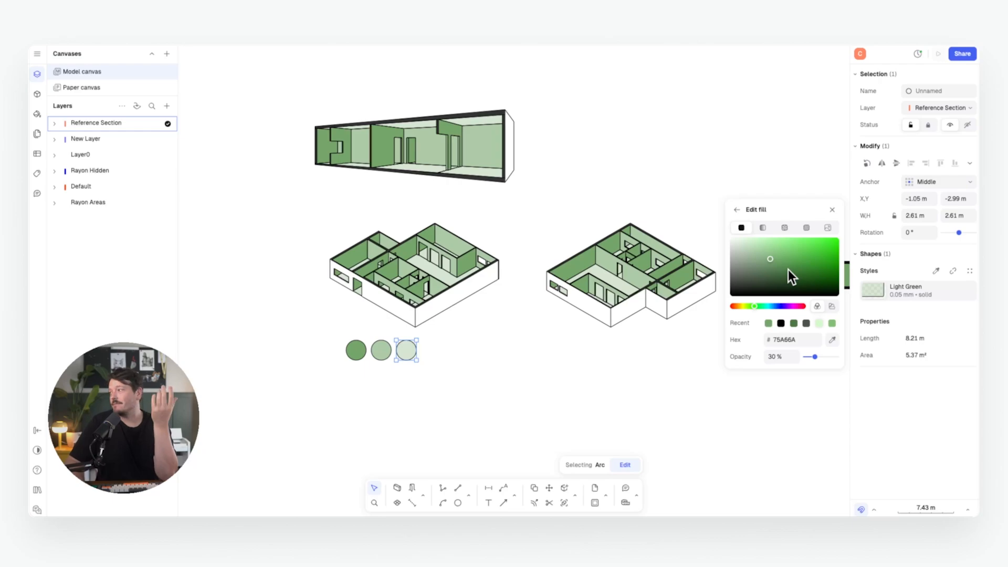
{"action": "left_click", "coordinate": [787, 227]}
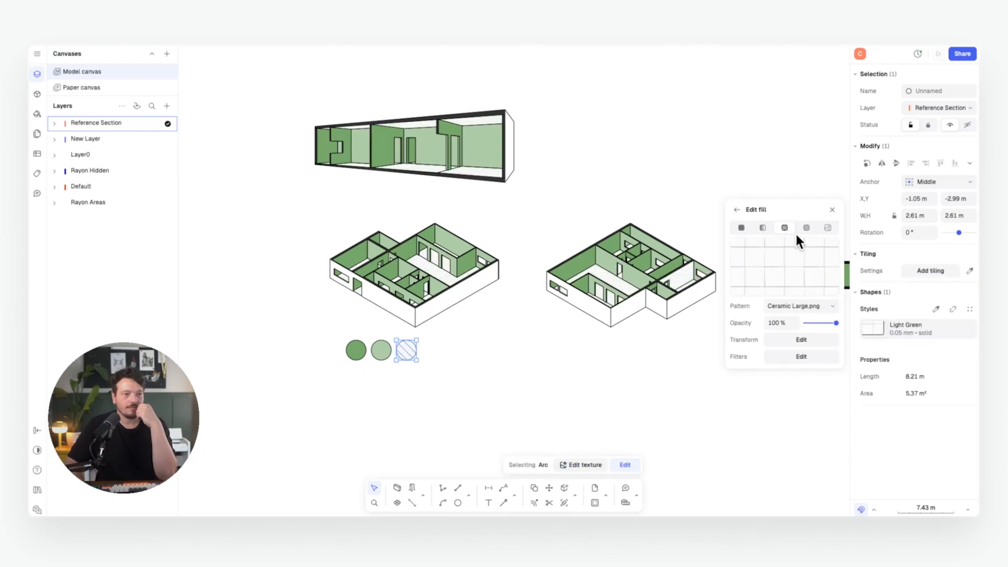
{"action": "left_click", "coordinate": [822, 306]}
{"action": "scroll", "coordinate": [788, 223], "scroll_direction": "down", "scroll_amount": 5}
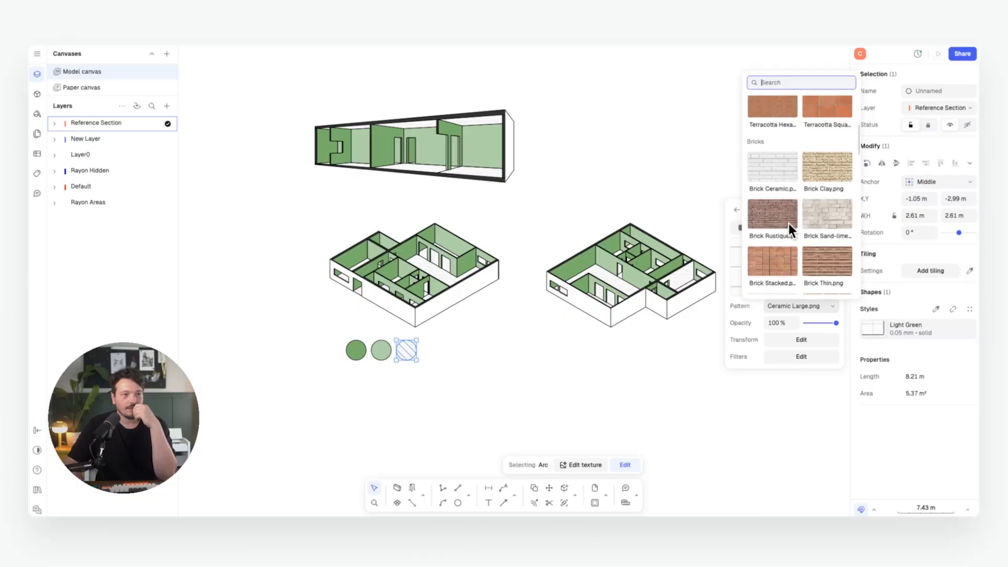
{"action": "scroll", "coordinate": [788, 223], "scroll_direction": "down", "scroll_amount": 10}
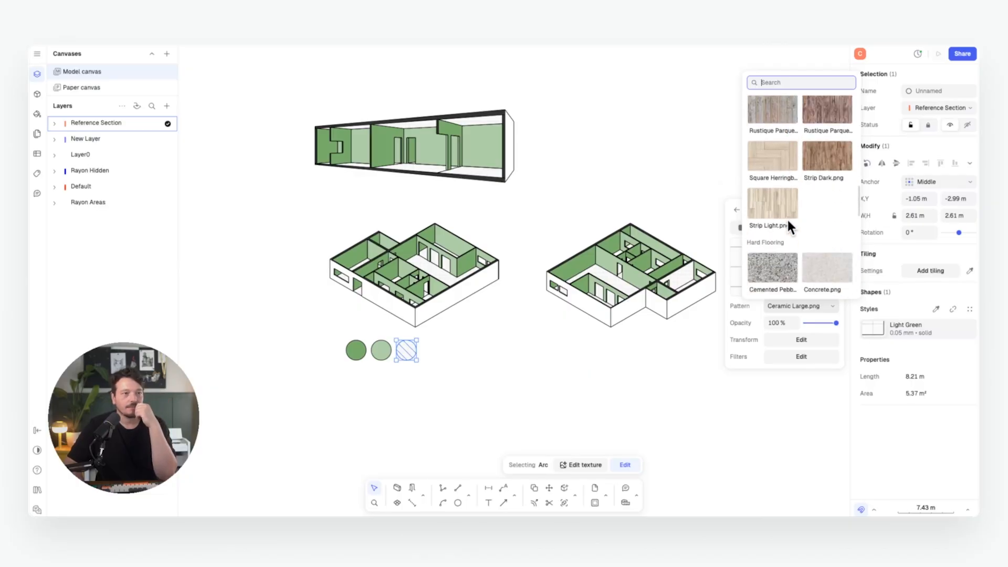
{"action": "left_click", "coordinate": [775, 160]}
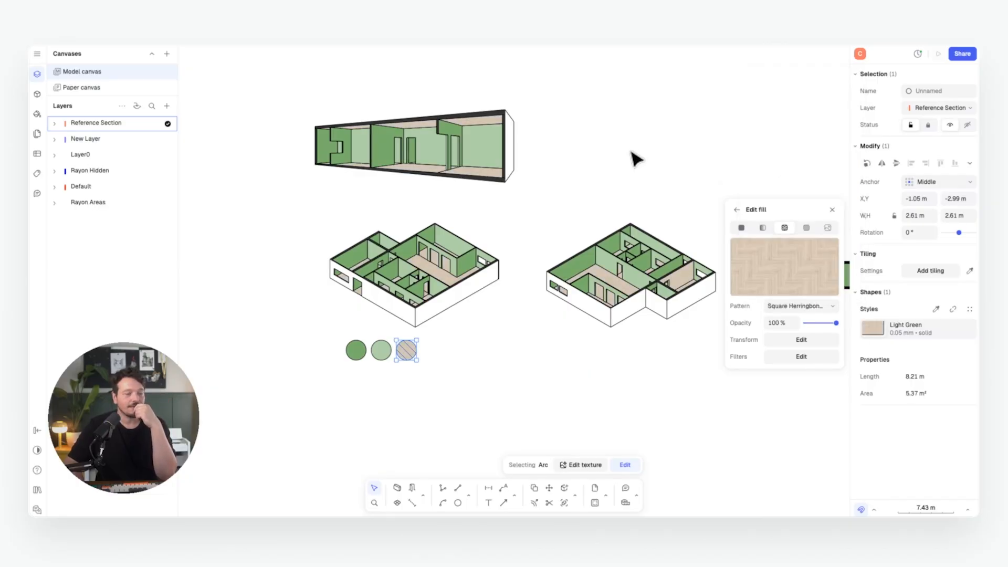
{"action": "left_click", "coordinate": [553, 146]}
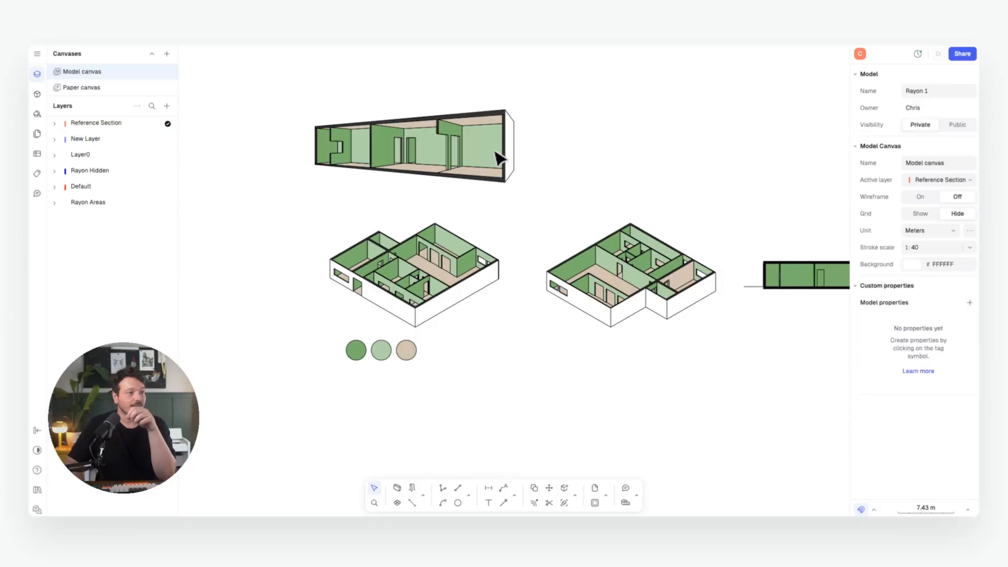
- Examine the herringbone floor texture across the isometric views and the perspective section
{"action": "scroll", "coordinate": [388, 223], "scroll_direction": "up", "scroll_amount": 5}
{"action": "left_click_drag", "start_coordinate": [396, 218], "coordinate": [488, 219]}
{"action": "scroll", "coordinate": [484, 236], "scroll_direction": "up", "scroll_amount": 7}
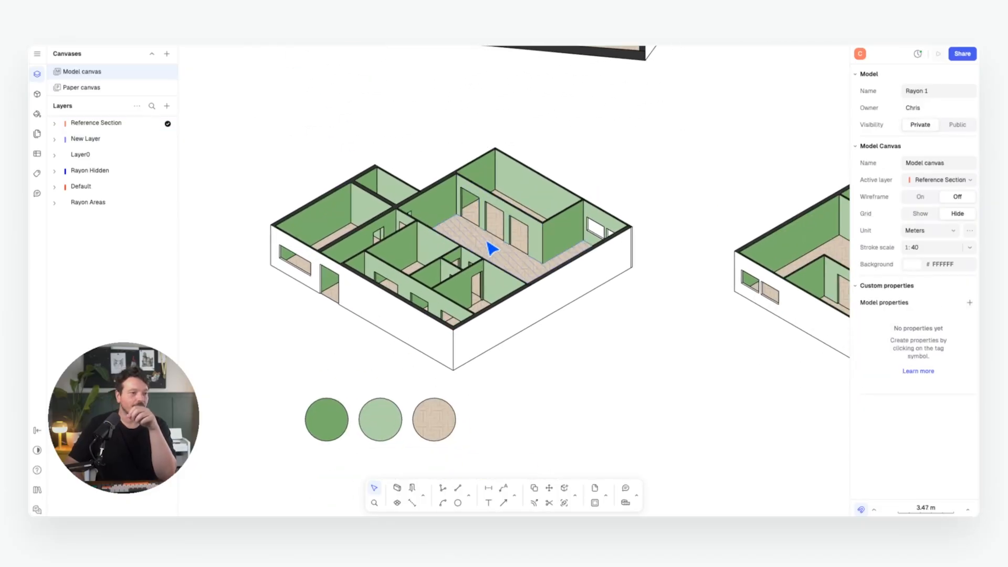
{"action": "scroll", "coordinate": [642, 184], "scroll_direction": "down", "scroll_amount": 7}
{"action": "left_click_drag", "start_coordinate": [642, 194], "coordinate": [223, 197]}
{"action": "left_click_drag", "start_coordinate": [634, 216], "coordinate": [190, 254]}
{"action": "left_click_drag", "start_coordinate": [317, 251], "coordinate": [751, 322]}
{"action": "left_click_drag", "start_coordinate": [378, 234], "coordinate": [614, 345]}
{"action": "middle_click_drag", "start_coordinate": [614, 345], "coordinate": [705, 391]}
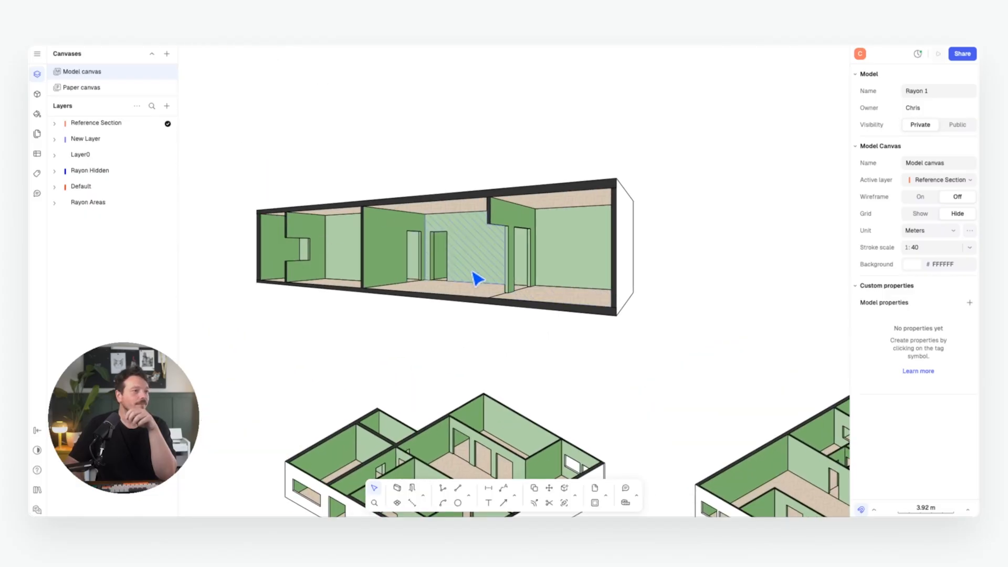
{"action": "middle_click_drag", "start_coordinate": [472, 272], "coordinate": [464, 209]}
{"action": "scroll", "coordinate": [498, 143], "scroll_direction": "down", "scroll_amount": 7}
{"action": "scroll", "coordinate": [498, 241], "scroll_direction": "up", "scroll_amount": 7}
{"action": "scroll", "coordinate": [486, 219], "scroll_direction": "down", "scroll_amount": 7}
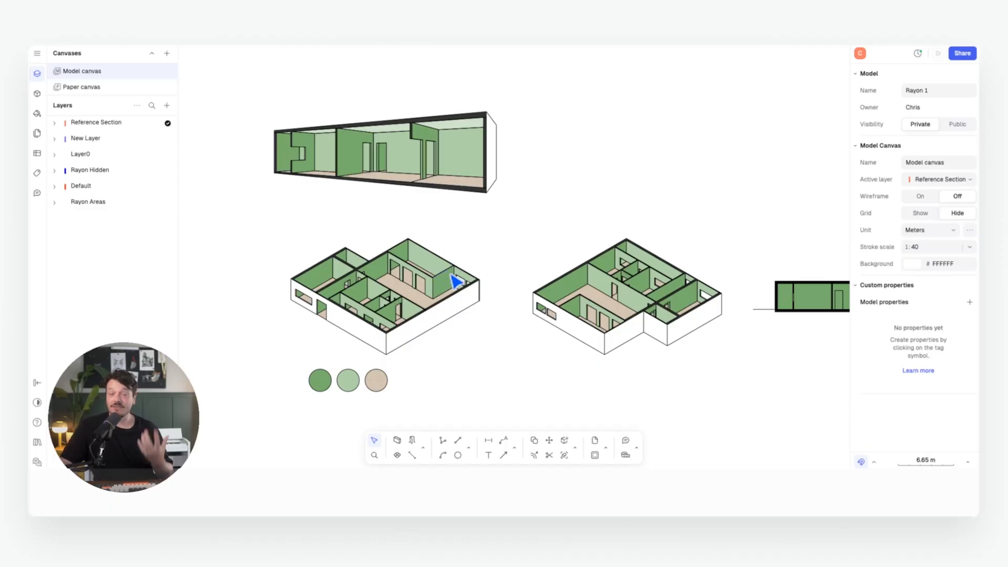
{"action": "scroll", "coordinate": [269, 319], "scroll_direction": "up", "scroll_amount": 14}
{"action": "scroll", "coordinate": [335, 246], "scroll_direction": "down", "scroll_amount": 9}
{"action": "middle_click_drag", "start_coordinate": [557, 240], "coordinate": [467, 234]}
{"action": "scroll", "coordinate": [472, 257], "scroll_direction": "up", "scroll_amount": 7}
{"action": "scroll", "coordinate": [467, 234], "scroll_direction": "down", "scroll_amount": 6}
{"action": "scroll", "coordinate": [283, 185], "scroll_direction": "up", "scroll_amount": 2}
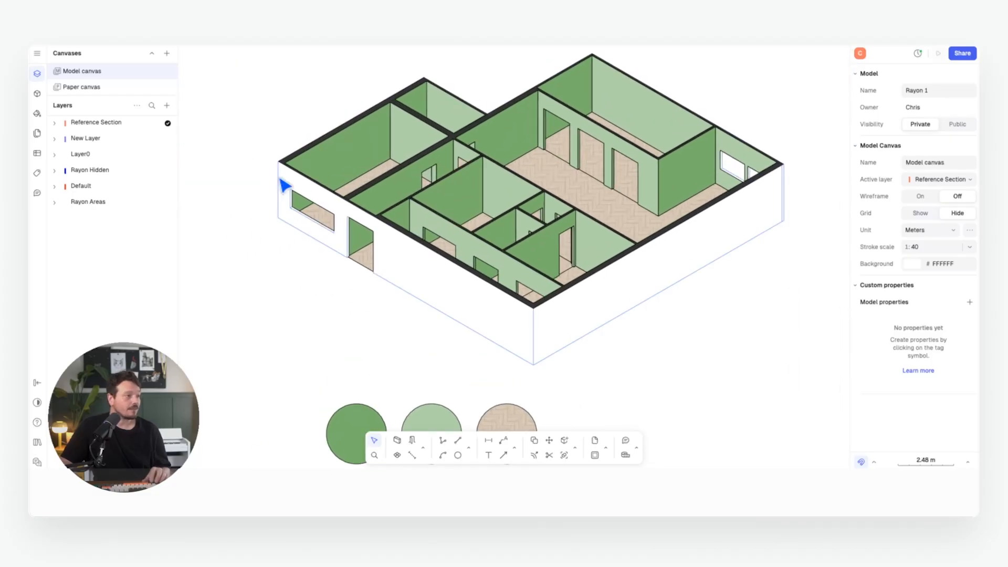
- Select the outer contour lines inside the Isometric 1 group and give them a thicker stroke
{"action": "left_click", "coordinate": [276, 178]}
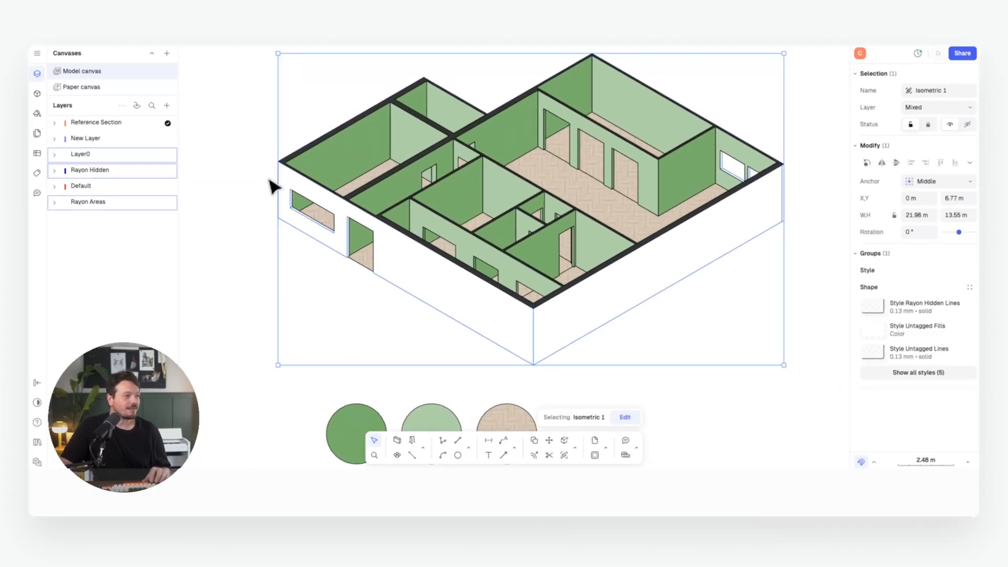
{"action": "double_click", "coordinate": [418, 302]}
{"action": "left_click", "coordinate": [416, 299]}
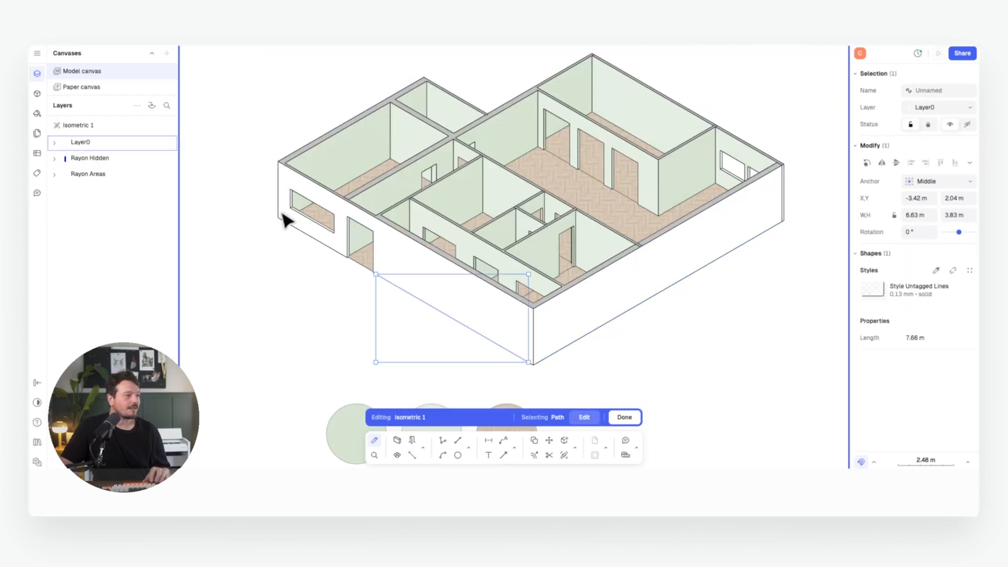
{"action": "scroll", "coordinate": [285, 182], "scroll_direction": "up", "scroll_amount": 5}
{"action": "left_click", "coordinate": [283, 174], "text": "shift"}
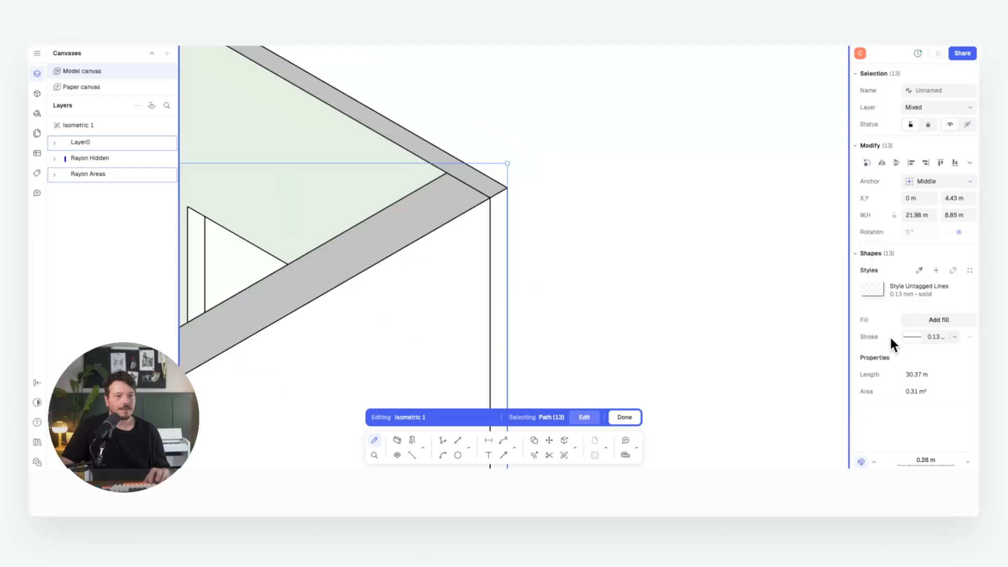
{"action": "left_click", "coordinate": [939, 336]}
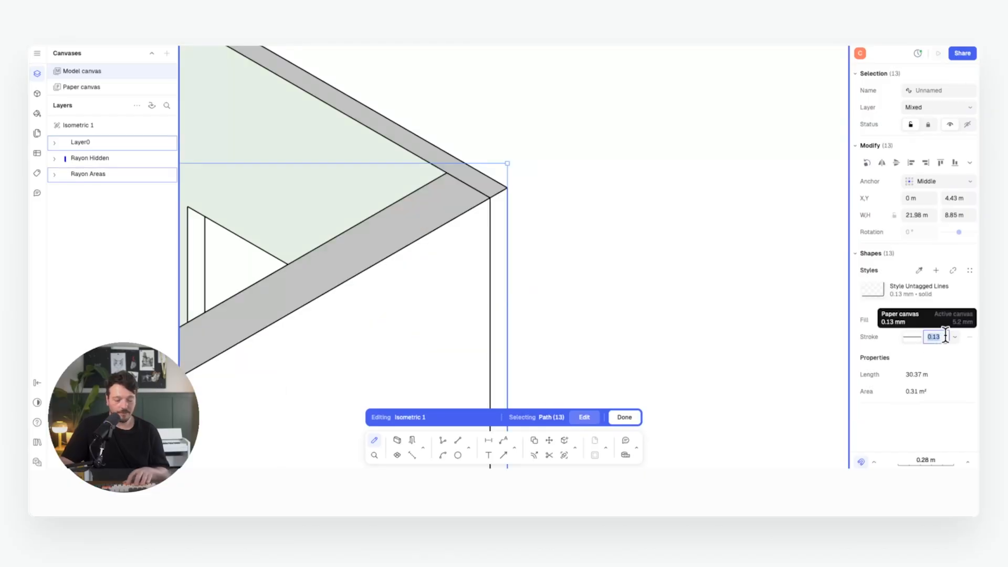
{"action": "key", "text": "Return"}
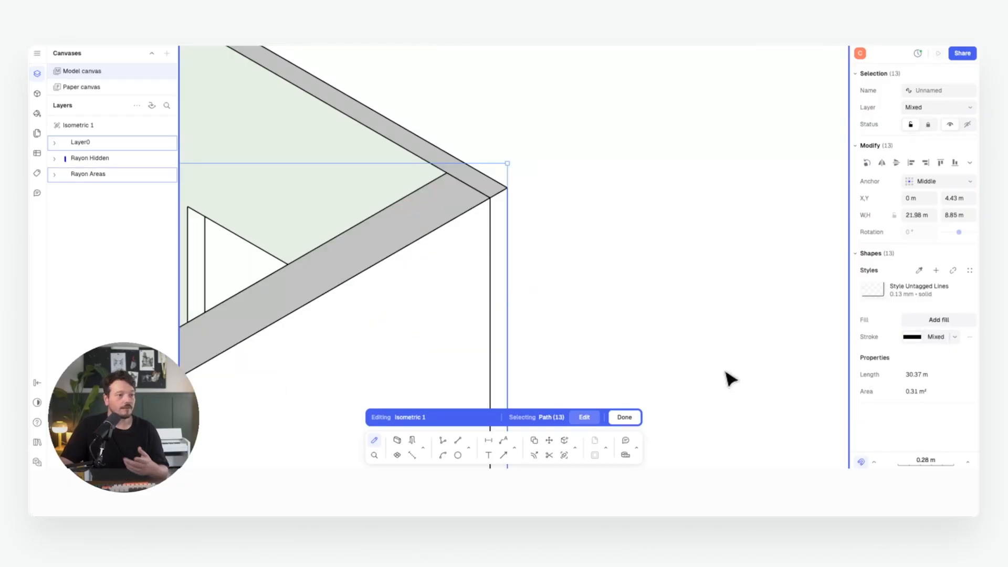
{"action": "scroll", "coordinate": [715, 207], "scroll_direction": "down", "scroll_amount": 5}
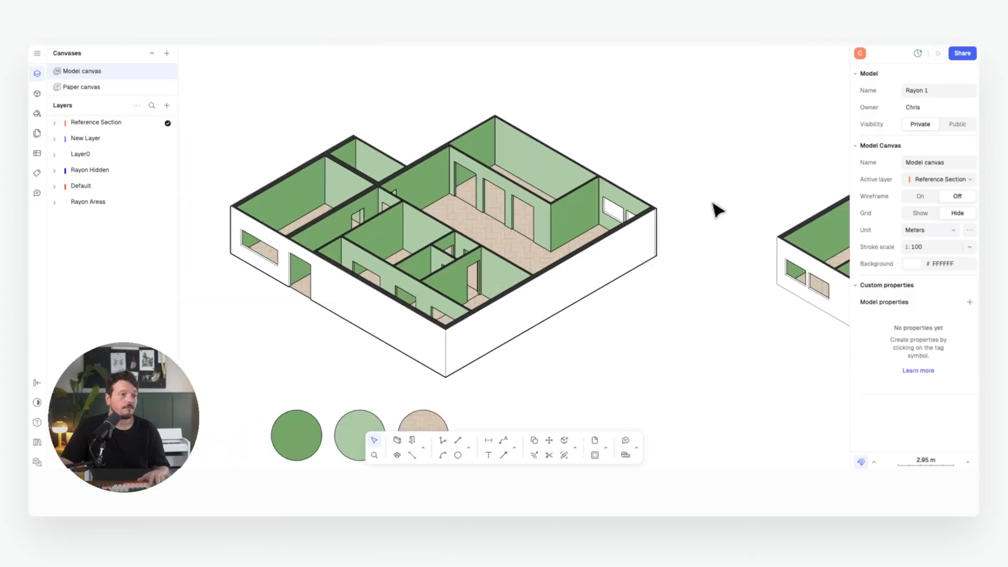
- Delete the stray thin vertical line beside the thick outline at Isometric 1's right-hand corner and finish editing the group
{"action": "scroll", "coordinate": [439, 309], "scroll_direction": "up", "scroll_amount": 8}
{"action": "scroll", "coordinate": [439, 294], "scroll_direction": "down", "scroll_amount": 5}
{"action": "middle_click_drag", "start_coordinate": [411, 262], "coordinate": [427, 317]}
{"action": "middle_click_drag", "start_coordinate": [459, 212], "coordinate": [418, 235]}
{"action": "middle_click_drag", "start_coordinate": [559, 226], "coordinate": [390, 157]}
{"action": "scroll", "coordinate": [486, 175], "scroll_direction": "up", "scroll_amount": 6}
{"action": "left_click", "coordinate": [486, 175]}
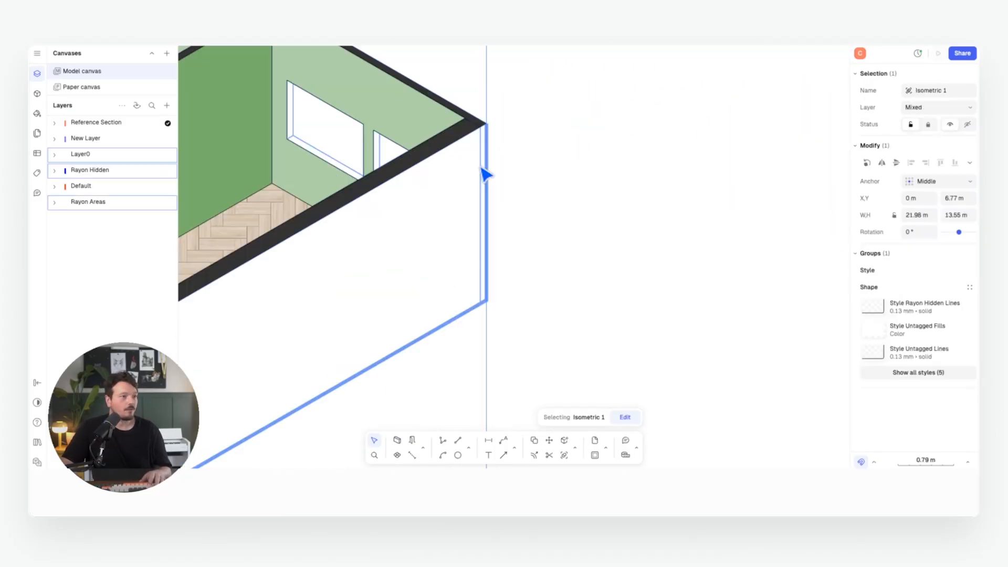
{"action": "double_click", "coordinate": [486, 175]}
{"action": "left_click", "coordinate": [486, 176]}
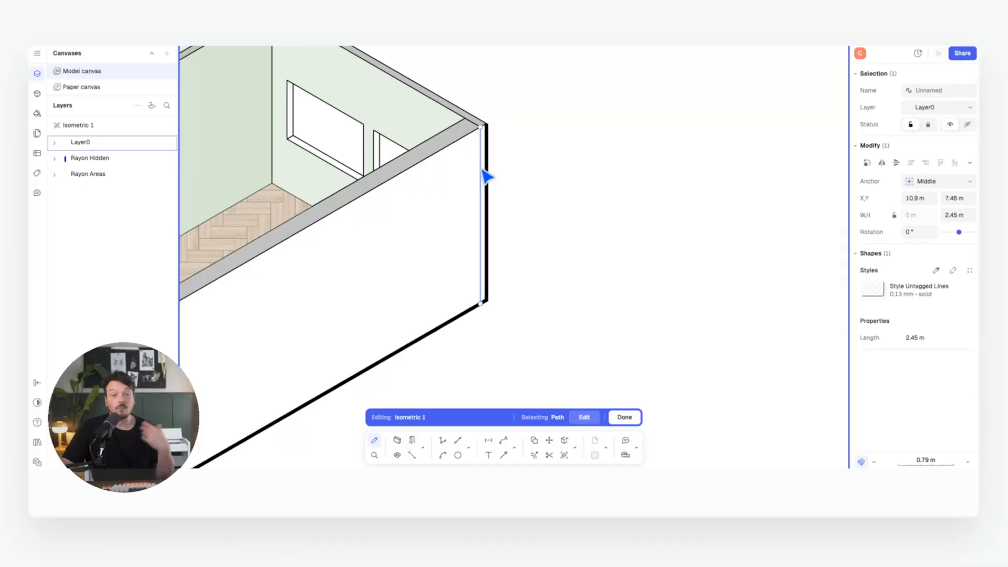
{"action": "key", "text": "Escape"}
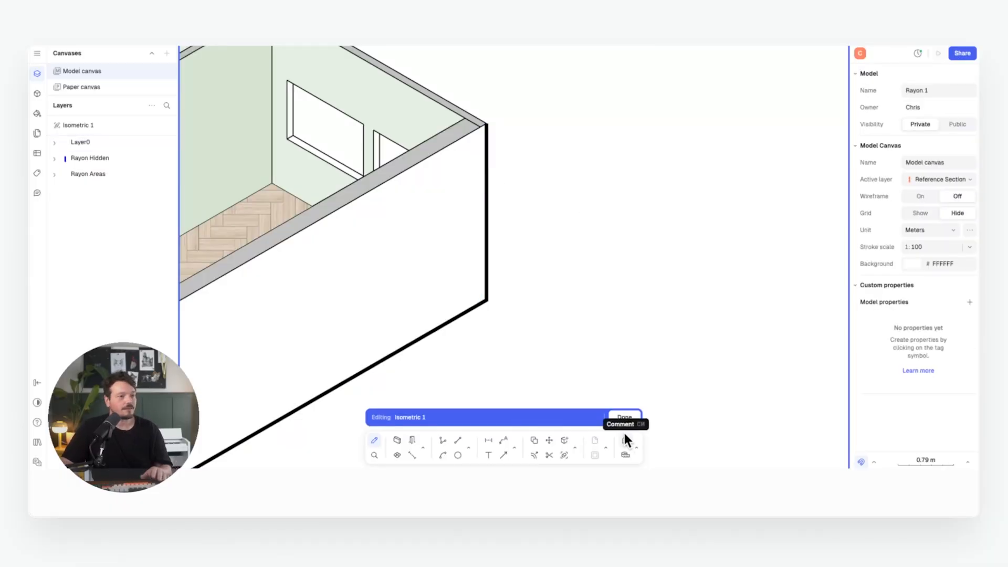
{"action": "left_click", "coordinate": [627, 418]}
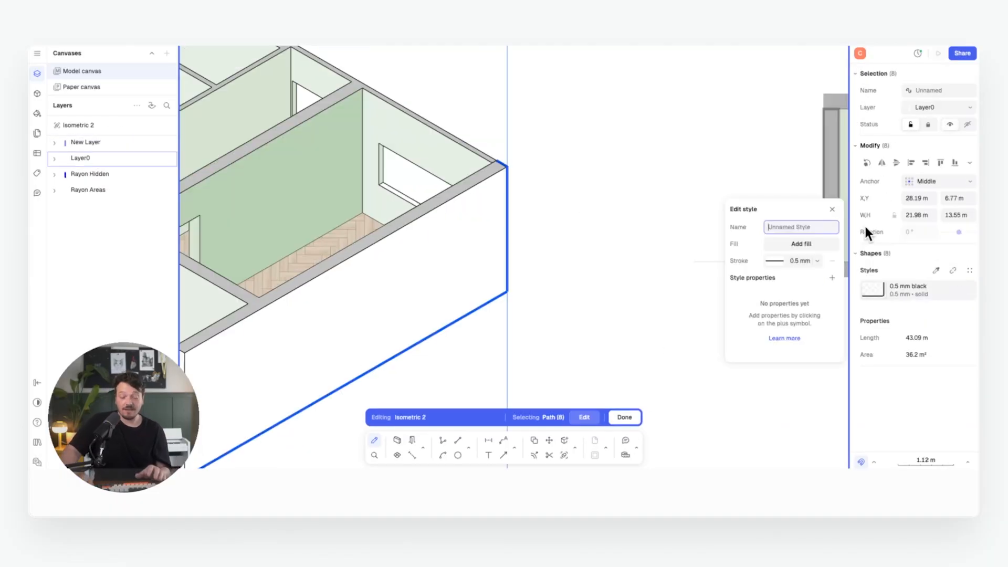
- Name the 0.5 mm black style of Isometric 2's outer lines "Outline]" and finish editing the group
{"action": "type", "text": "Outline"}
{"action": "key", "text": "Return"}
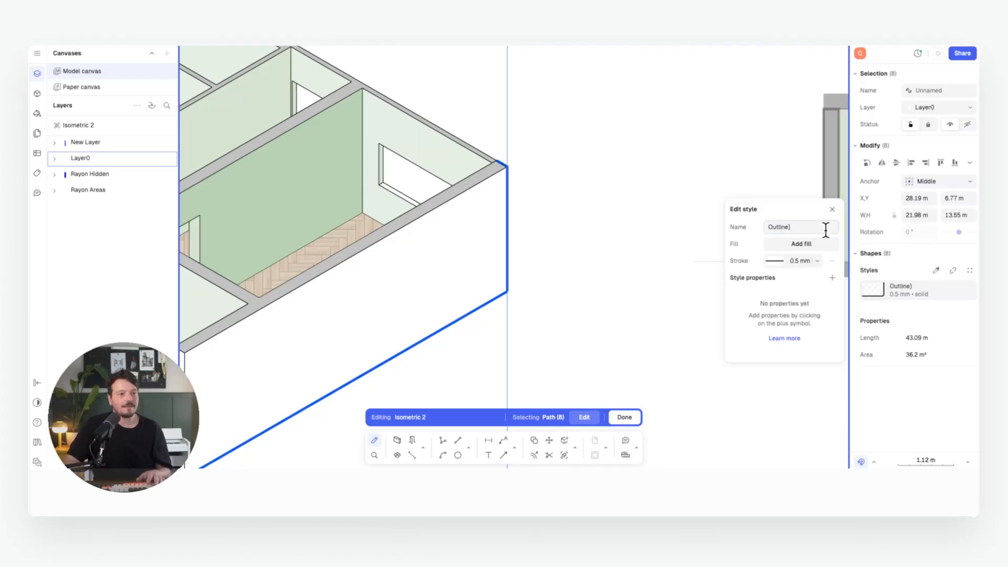
{"action": "left_click", "coordinate": [675, 204]}
{"action": "left_click", "coordinate": [675, 205]}
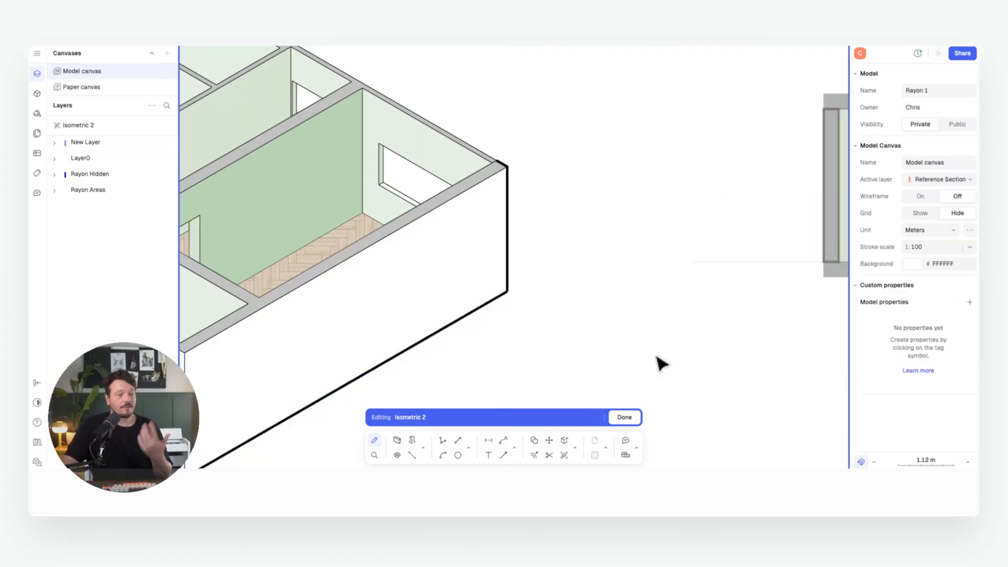
{"action": "left_click", "coordinate": [625, 417]}
{"action": "scroll", "coordinate": [666, 284], "scroll_direction": "down", "scroll_amount": 5}
{"action": "scroll", "coordinate": [546, 279], "scroll_direction": "up", "scroll_amount": 8}
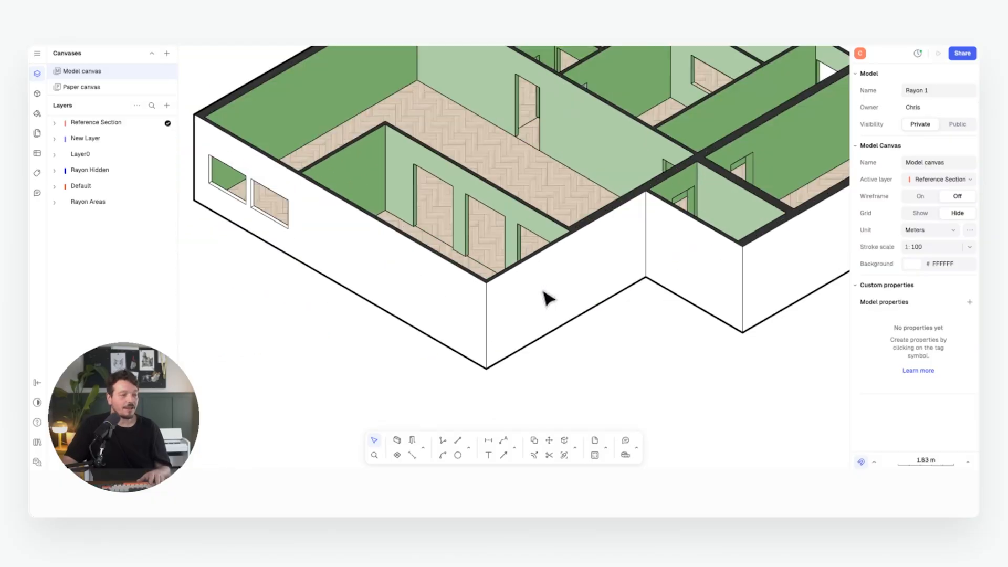
{"action": "scroll", "coordinate": [590, 263], "scroll_direction": "down", "scroll_amount": 2}
{"action": "left_click", "coordinate": [724, 288]}
{"action": "scroll", "coordinate": [723, 290], "scroll_direction": "down", "scroll_amount": 3}
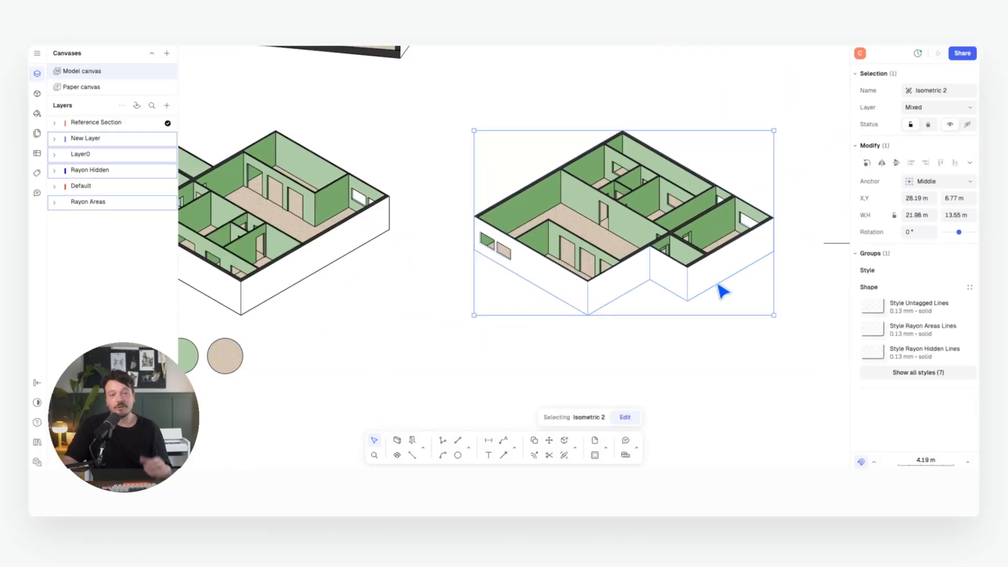
{"action": "scroll", "coordinate": [722, 290], "scroll_direction": "down", "scroll_amount": 3}
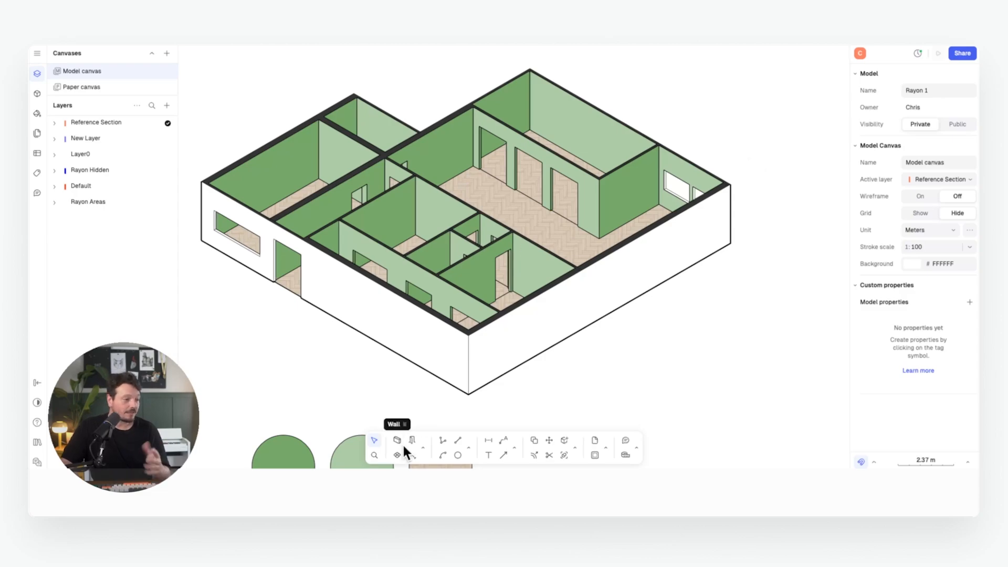
- Draw a closed polyline band along the two front base edges of Isometric 1, offset slightly outward as a ground shadow
{"action": "left_click", "coordinate": [444, 442]}
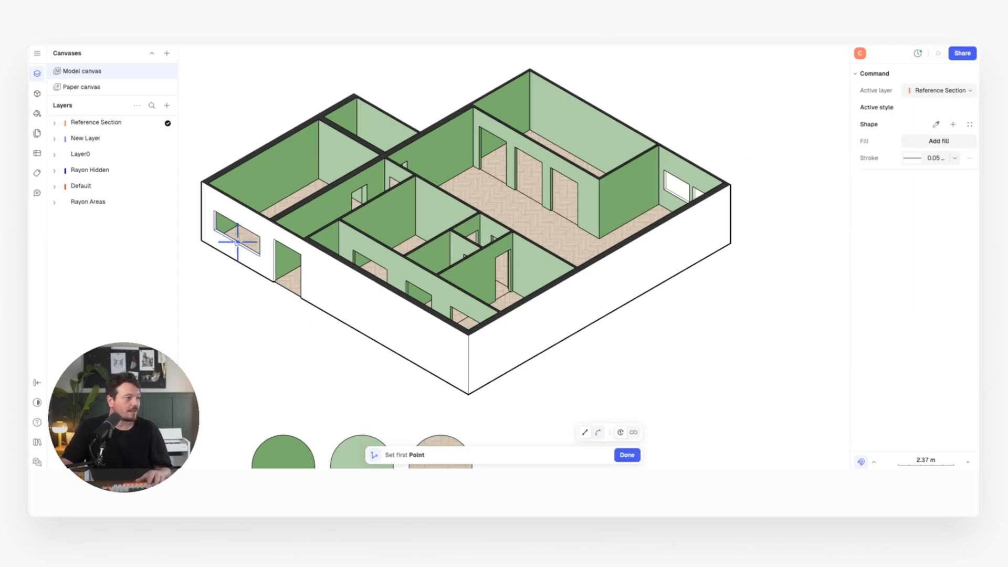
{"action": "left_click", "coordinate": [206, 239]}
{"action": "left_click", "coordinate": [471, 392]}
{"action": "left_click", "coordinate": [733, 239]}
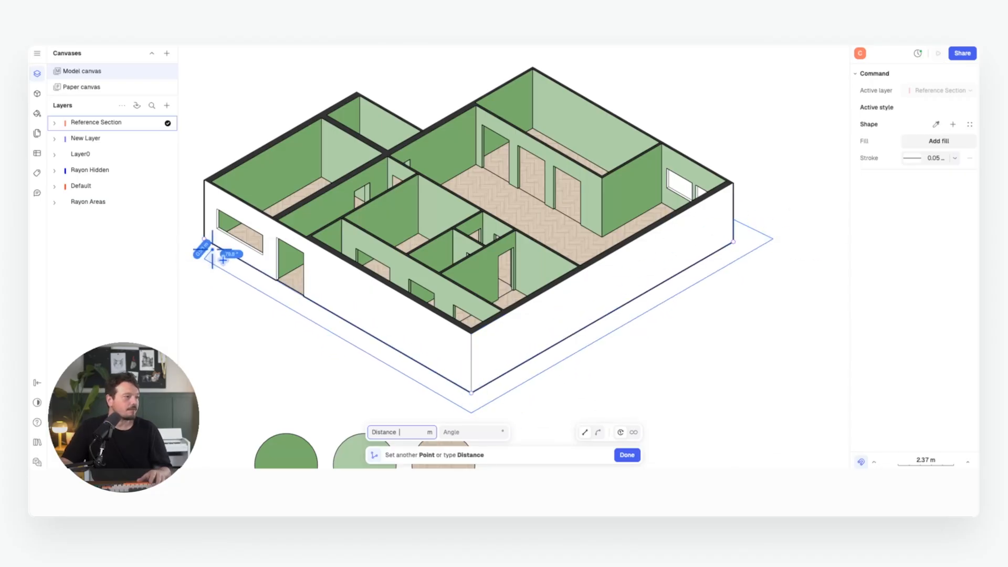
{"action": "left_click", "coordinate": [205, 240]}
- Fill the base band of Isometric 1 with solid black at 10% opacity and remove its stroke
{"action": "left_click", "coordinate": [918, 285]}
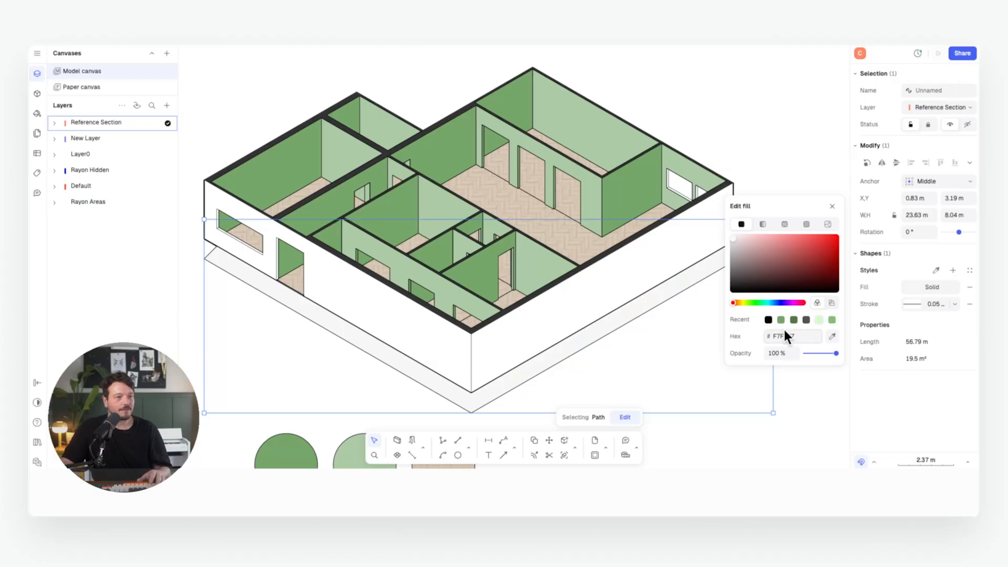
{"action": "left_click", "coordinate": [768, 320]}
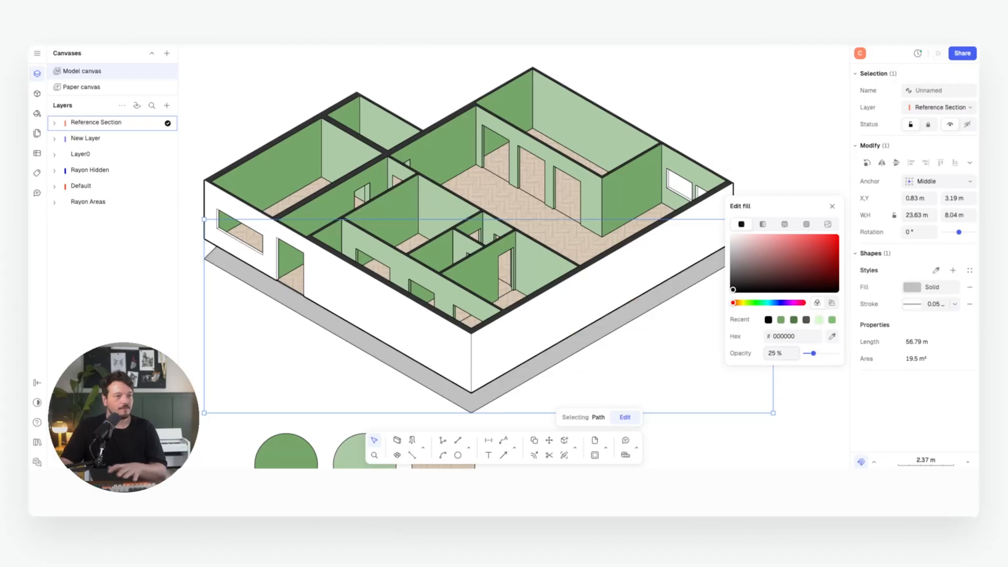
{"action": "left_click", "coordinate": [970, 304]}
{"action": "left_click", "coordinate": [806, 295]}
{"action": "left_click", "coordinate": [763, 241]}
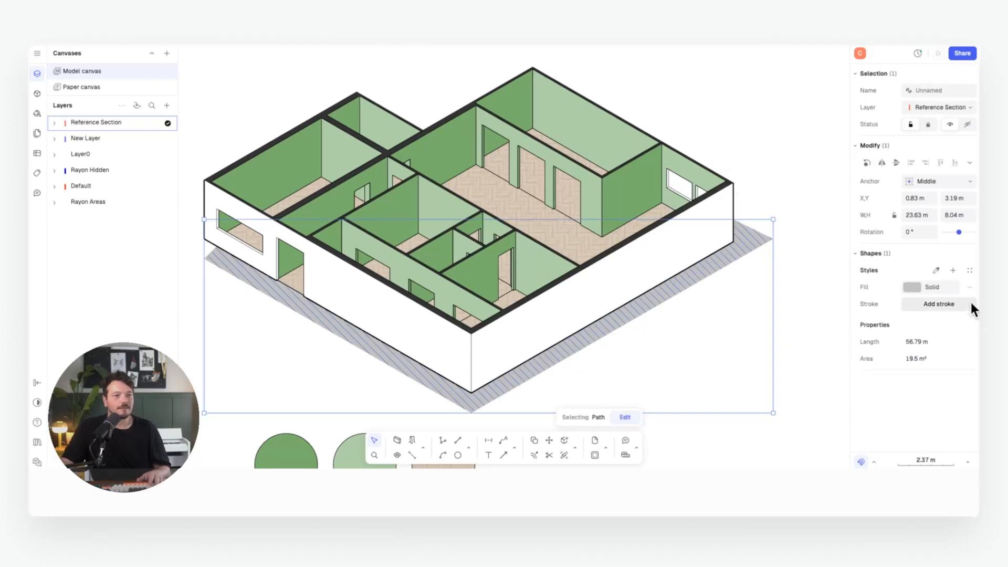
{"action": "left_click", "coordinate": [912, 287]}
{"action": "double_click", "coordinate": [808, 353]}
{"action": "type", "text": "10"}
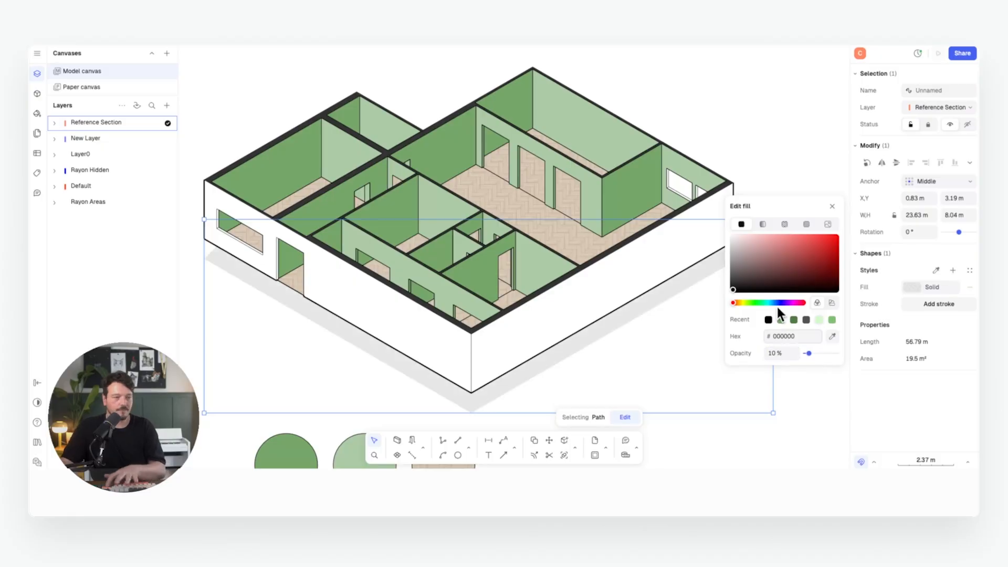
{"action": "left_click", "coordinate": [747, 85]}
- Save the look of Isometric 1's base band as a new style named "Shadow"
{"action": "scroll", "coordinate": [512, 242], "scroll_direction": "down", "scroll_amount": 3}
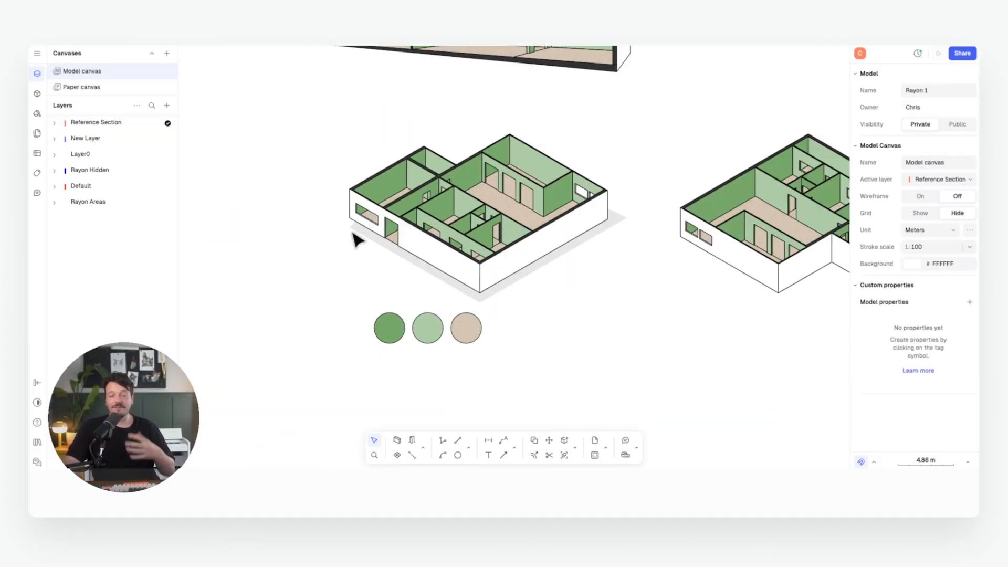
{"action": "scroll", "coordinate": [562, 208], "scroll_direction": "up", "scroll_amount": 3}
{"action": "left_click", "coordinate": [601, 268]}
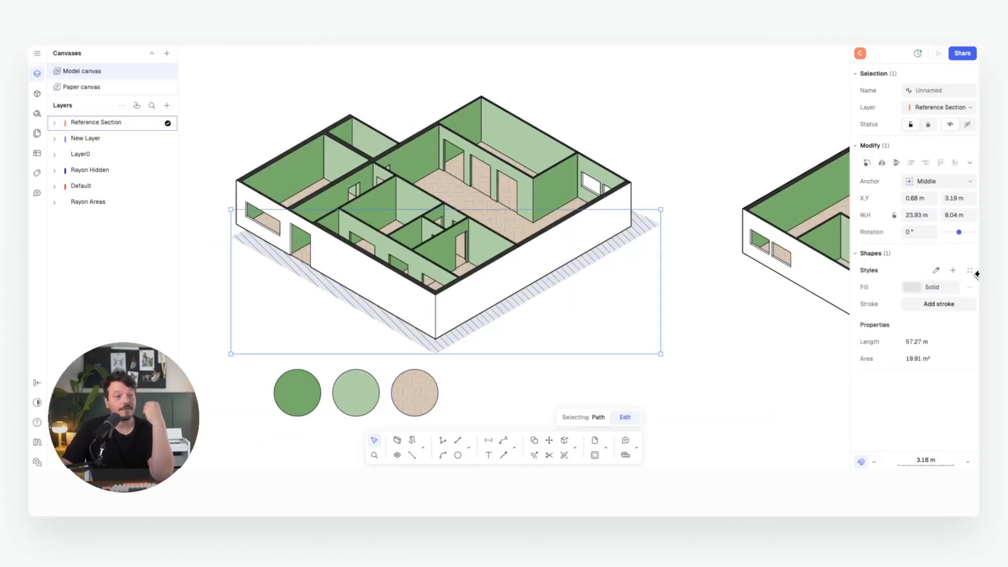
{"action": "left_click", "coordinate": [952, 270]}
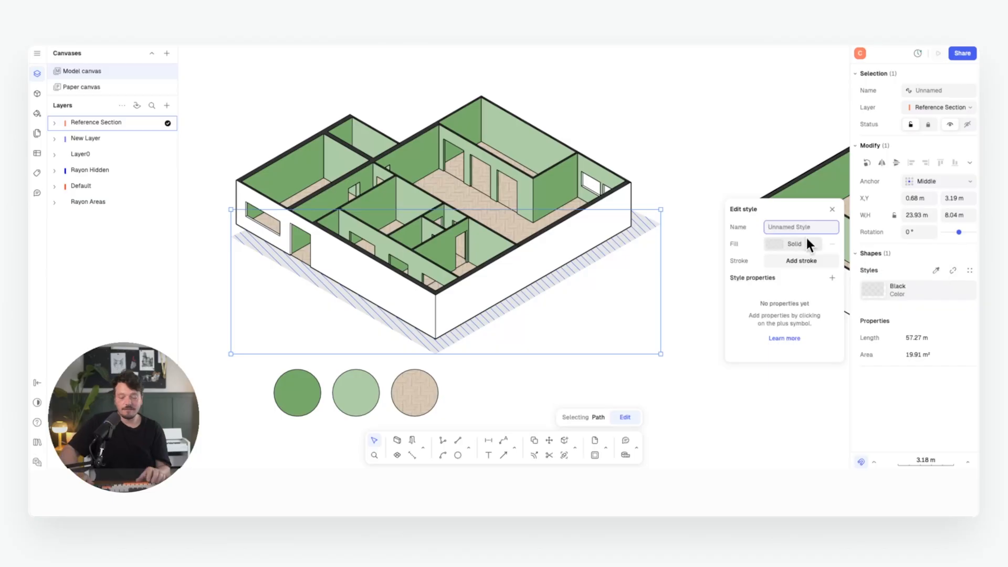
{"action": "type", "text": "Shadow"}
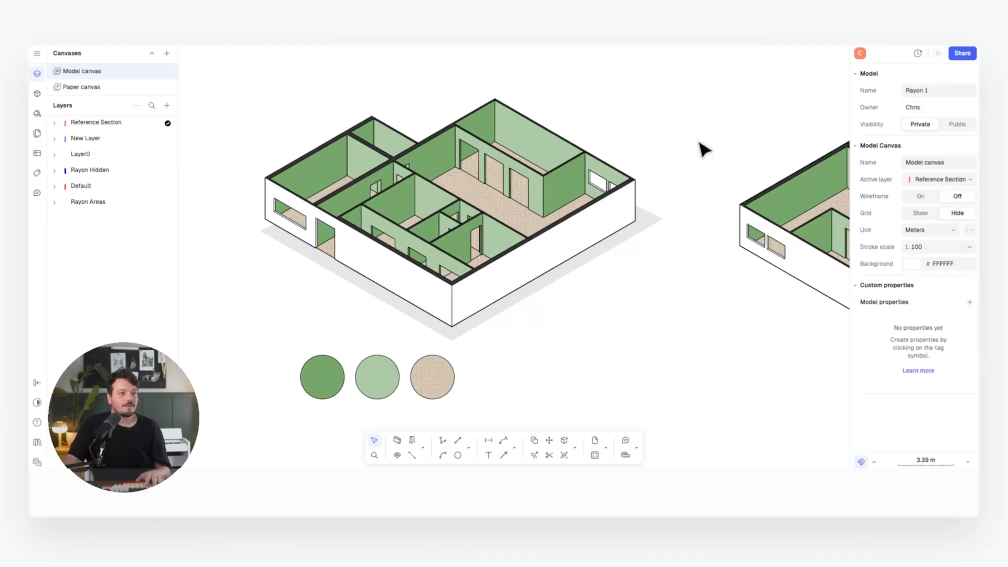
- Start a polyline that traces Isometric 2's base edge from its left corner, through the recessed corner, to its right corner
{"action": "scroll", "coordinate": [699, 143], "scroll_direction": "down", "scroll_amount": 6}
{"action": "middle_click_drag", "start_coordinate": [699, 143], "coordinate": [464, 235]}
{"action": "scroll", "coordinate": [538, 183], "scroll_direction": "up", "scroll_amount": 3}
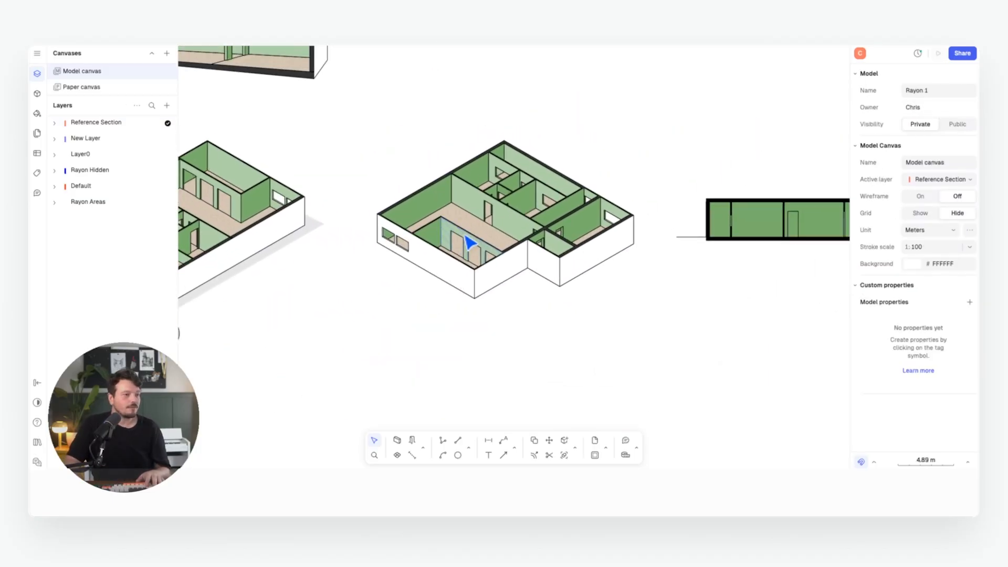
{"action": "scroll", "coordinate": [464, 235], "scroll_direction": "up", "scroll_amount": 2}
{"action": "left_click", "coordinate": [443, 441]}
{"action": "scroll", "coordinate": [375, 240], "scroll_direction": "up", "scroll_amount": 5}
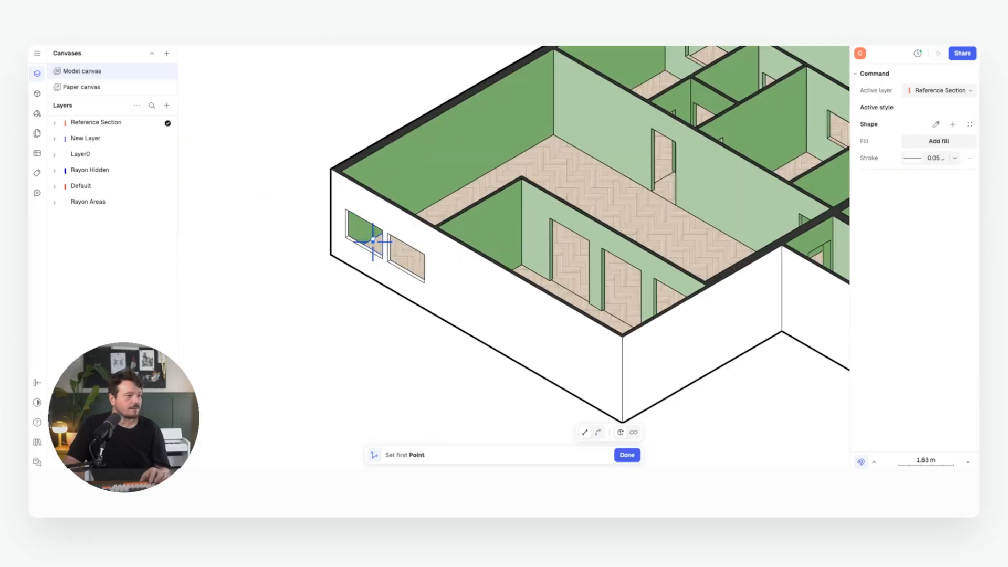
{"action": "left_click", "coordinate": [331, 255]}
{"action": "scroll", "coordinate": [385, 232], "scroll_direction": "down", "scroll_amount": 1}
{"action": "left_click", "coordinate": [608, 409]}
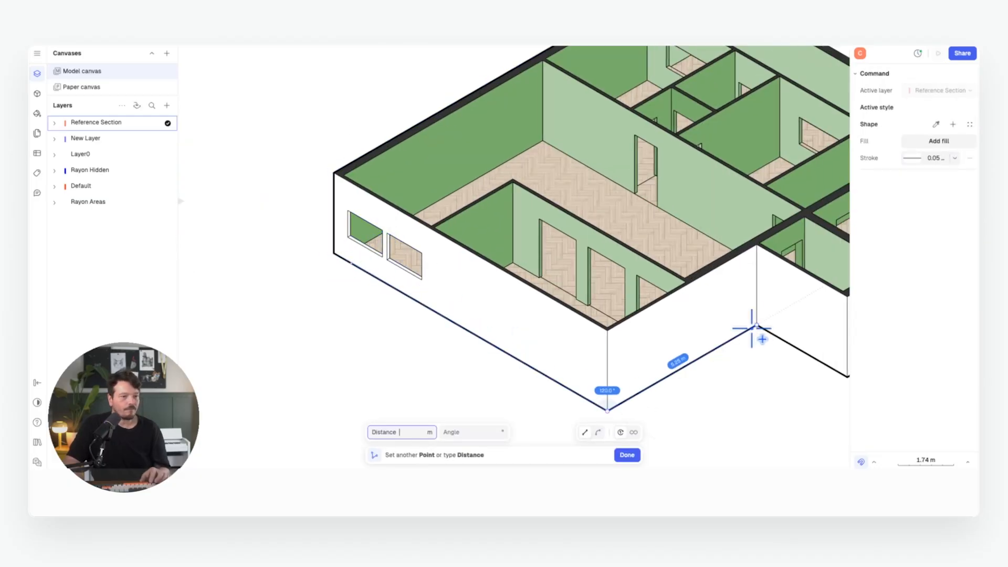
{"action": "left_click", "coordinate": [576, 265]}
- Continue the polyline back parallel to Isometric 2's base, slightly outside it, and close the band at the starting corner
{"action": "left_click", "coordinate": [613, 288]}
{"action": "left_click", "coordinate": [420, 399]}
{"action": "left_click", "coordinate": [348, 353]}
{"action": "middle_click_drag", "start_coordinate": [240, 419], "coordinate": [426, 319]}
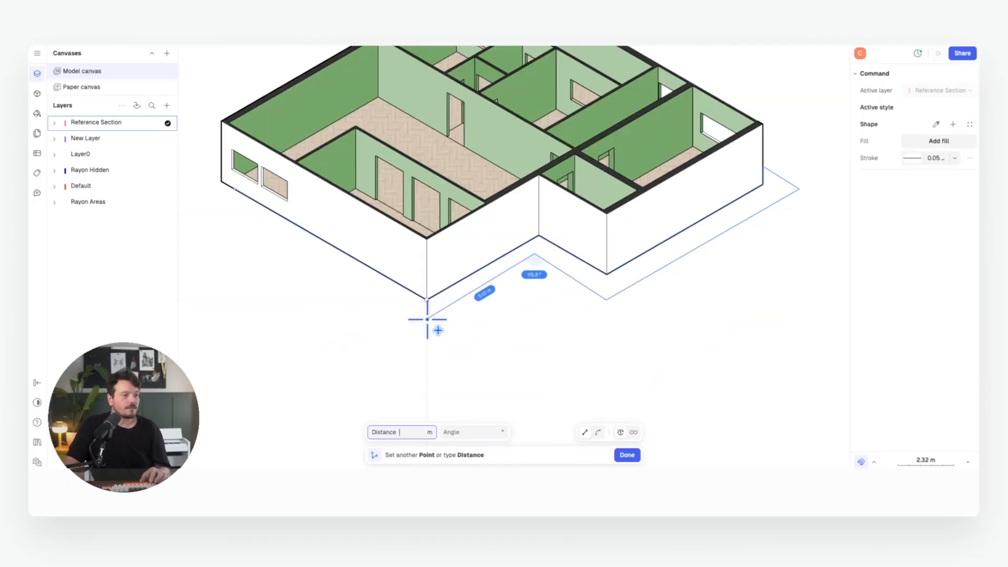
{"action": "left_click", "coordinate": [426, 319]}
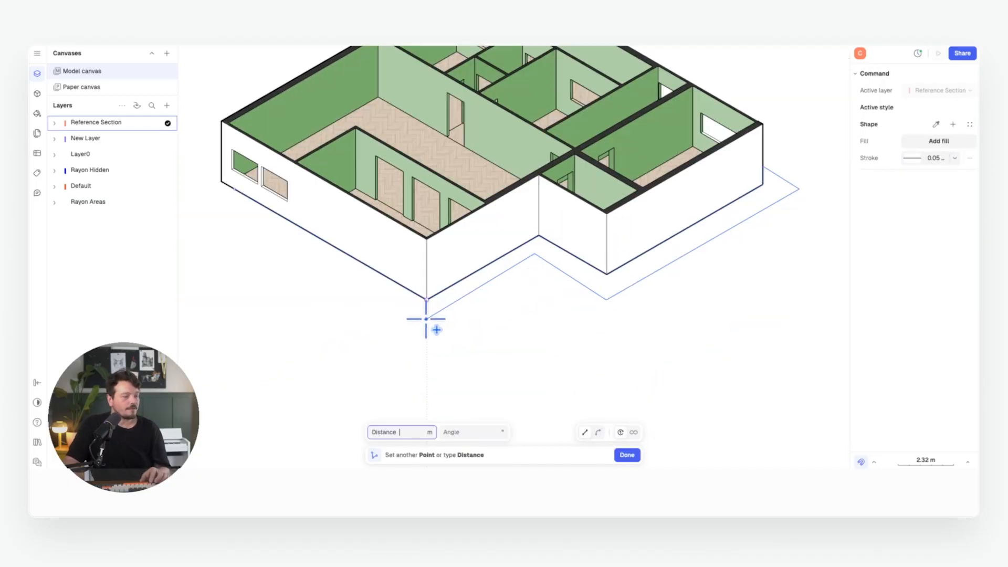
{"action": "left_click", "coordinate": [218, 198]}
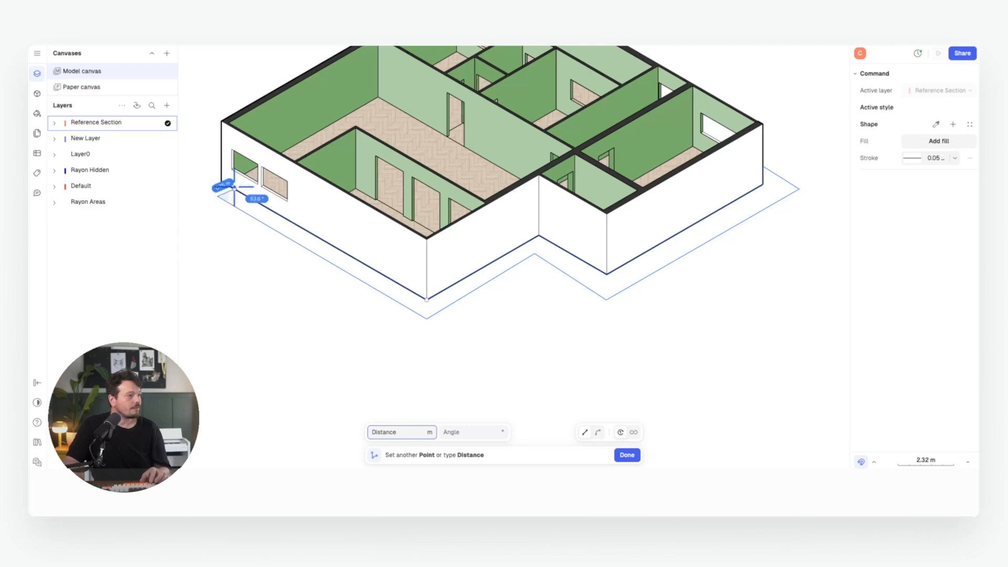
{"action": "scroll", "coordinate": [233, 187], "scroll_direction": "up", "scroll_amount": 5}
{"action": "scroll", "coordinate": [232, 186], "scroll_direction": "up", "scroll_amount": 12}
{"action": "left_click", "coordinate": [292, 196]}
{"action": "left_click", "coordinate": [355, 230]}
- Copy the Shadow style from Isometric 1's band onto the new band of Isometric 2
{"action": "scroll", "coordinate": [368, 194], "scroll_direction": "down", "scroll_amount": 13}
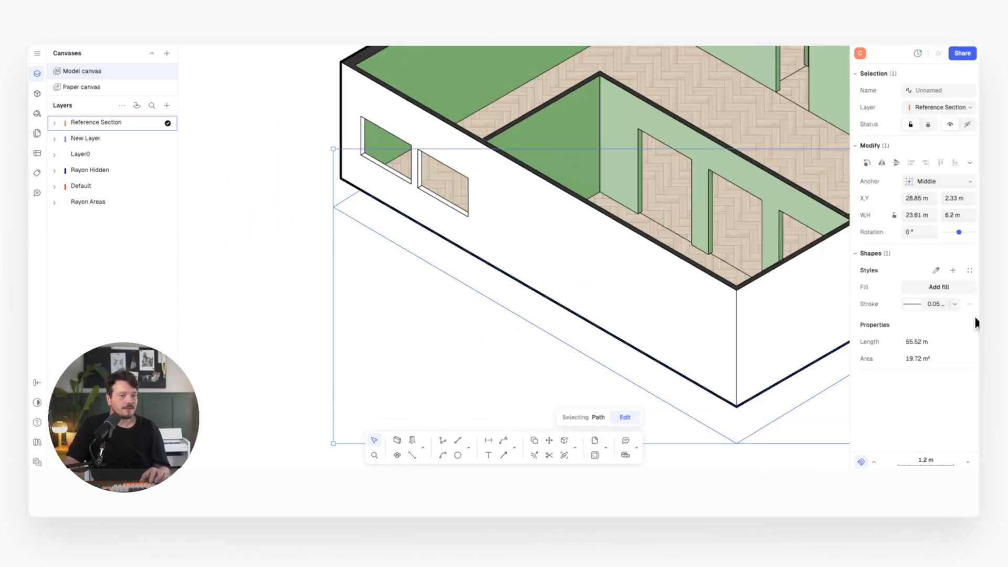
{"action": "left_click", "coordinate": [936, 270]}
{"action": "scroll", "coordinate": [677, 208], "scroll_direction": "down", "scroll_amount": 7}
{"action": "left_click", "coordinate": [499, 221]}
{"action": "left_click", "coordinate": [625, 307]}
- Draw a closed triangular shadow shape under the ceiling of the leftmost room in the perspective section
{"action": "middle_click_drag", "start_coordinate": [771, 272], "coordinate": [630, 282]}
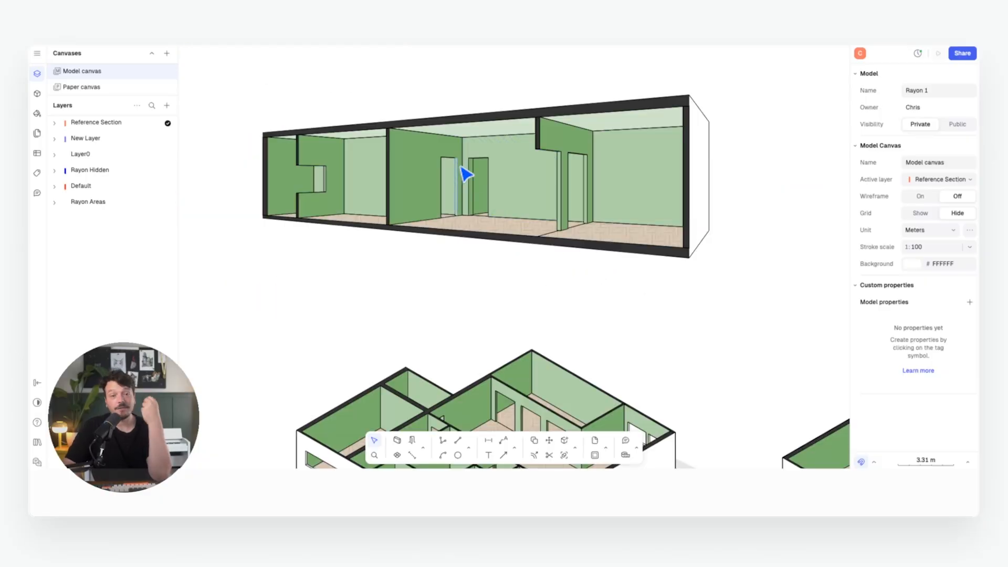
{"action": "left_click", "coordinate": [426, 440]}
{"action": "scroll", "coordinate": [266, 135], "scroll_direction": "up", "scroll_amount": 5}
{"action": "scroll", "coordinate": [266, 136], "scroll_direction": "down", "scroll_amount": 5}
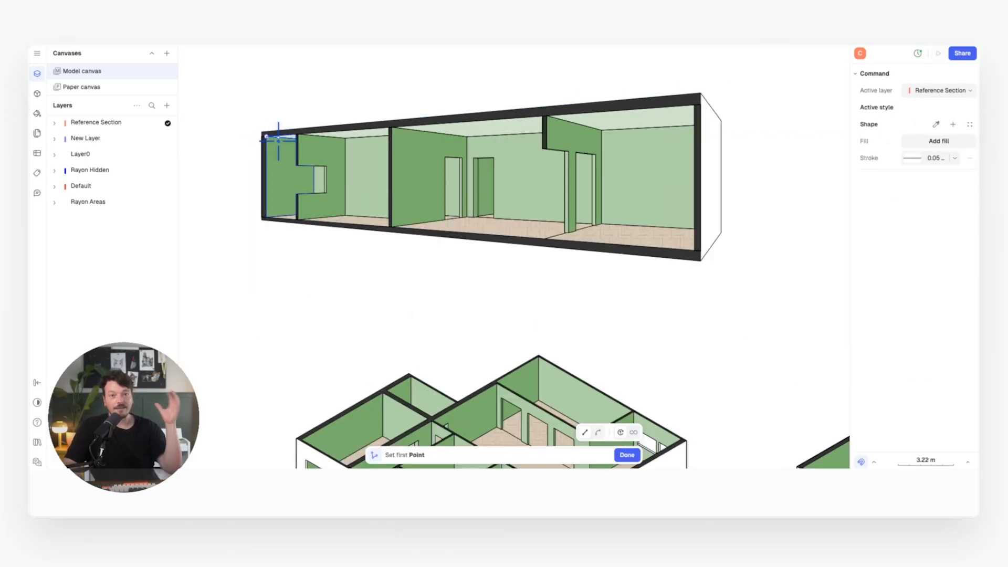
{"action": "scroll", "coordinate": [279, 139], "scroll_direction": "up", "scroll_amount": 5}
{"action": "left_click", "coordinate": [256, 135]}
{"action": "left_click", "coordinate": [330, 175]}
{"action": "left_click", "coordinate": [331, 131]}
{"action": "left_click", "coordinate": [258, 136]}
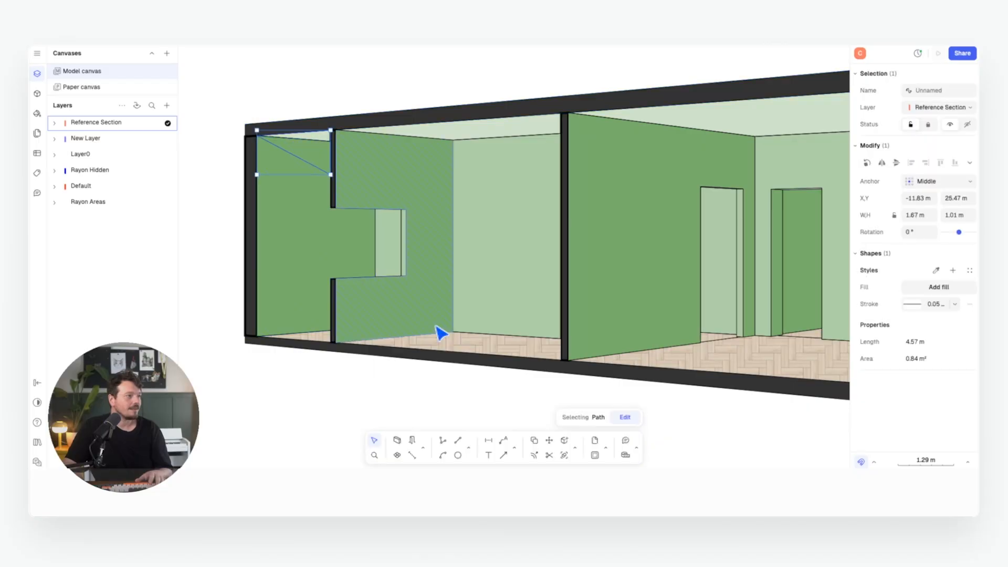
- Apply the Shadow style to the triangular shape by sampling it from an isometric's base band
{"action": "scroll", "coordinate": [424, 234], "scroll_direction": "down", "scroll_amount": 5}
{"action": "scroll", "coordinate": [691, 338], "scroll_direction": "down", "scroll_amount": 1}
{"action": "middle_click_drag", "start_coordinate": [691, 337], "coordinate": [476, 86]}
{"action": "left_click", "coordinate": [932, 270]}
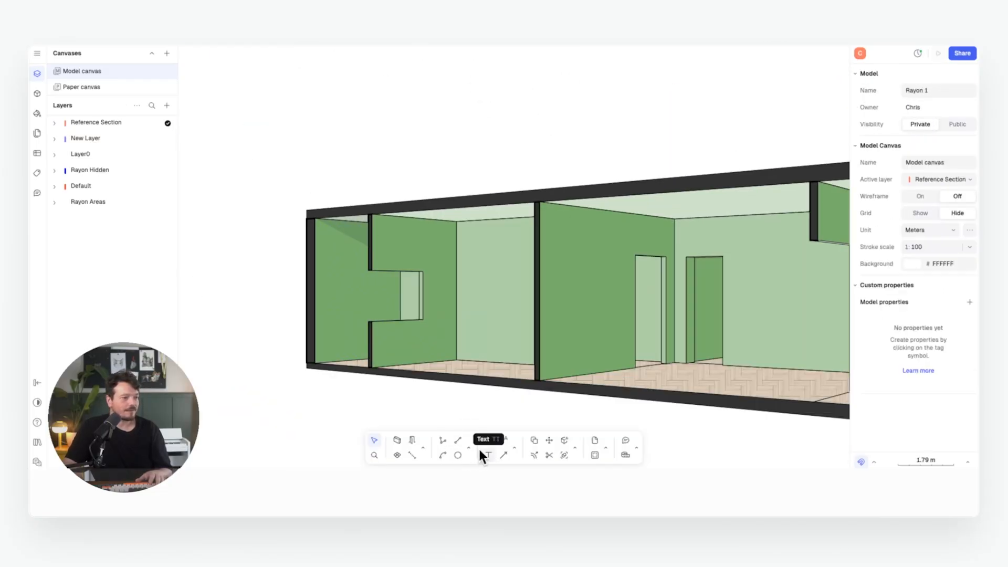
- Draw further shadow shapes under the ceilings of the remaining rooms in the perspective section and give them the Shadow style
{"action": "left_click", "coordinate": [371, 214]}
{"action": "key", "text": "p"}
{"action": "key", "text": "p"}
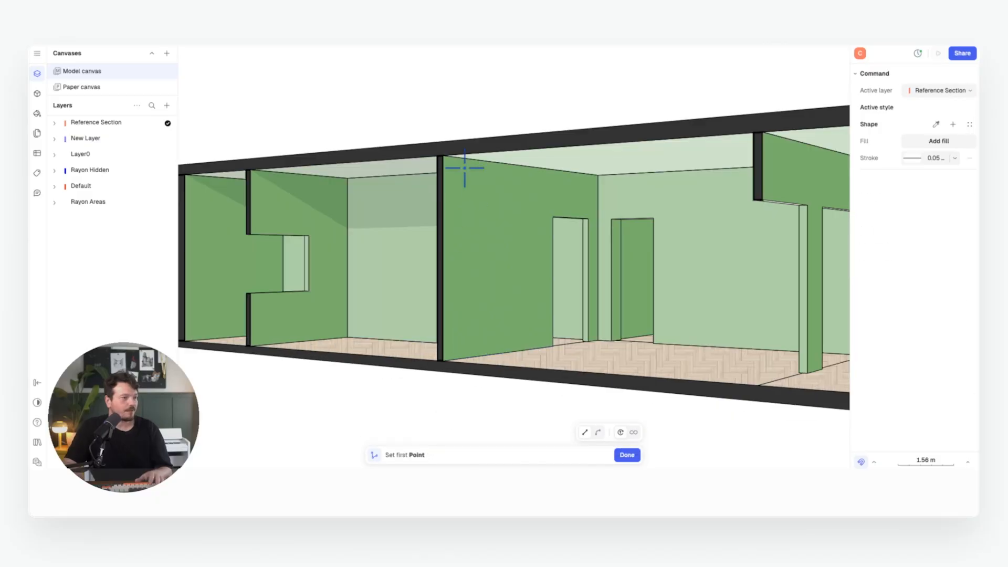
{"action": "left_click", "coordinate": [442, 155]}
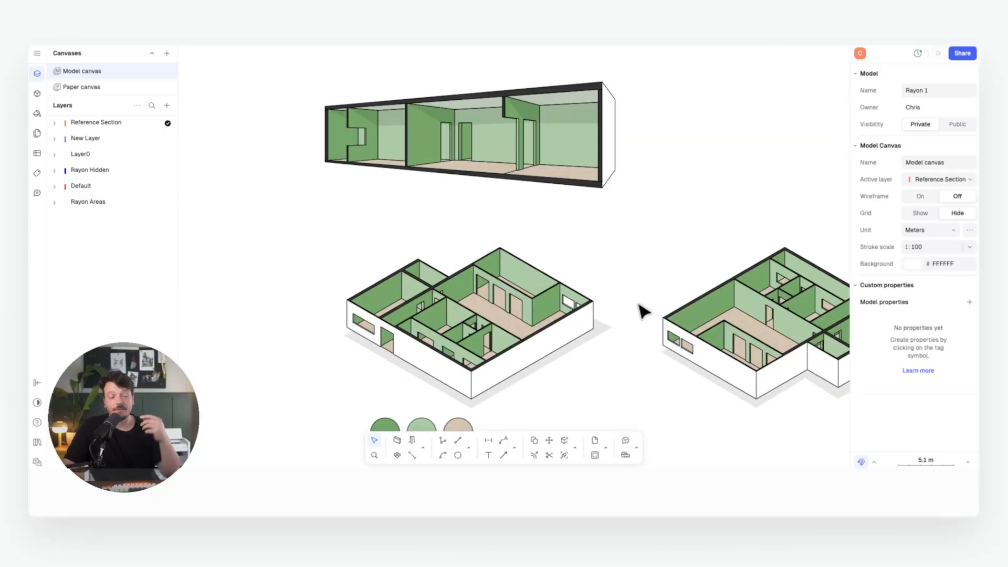
- Edit the Shadow style from Isometric 1's band and set its black fill to 15% opacity
{"action": "left_click", "coordinate": [602, 330]}
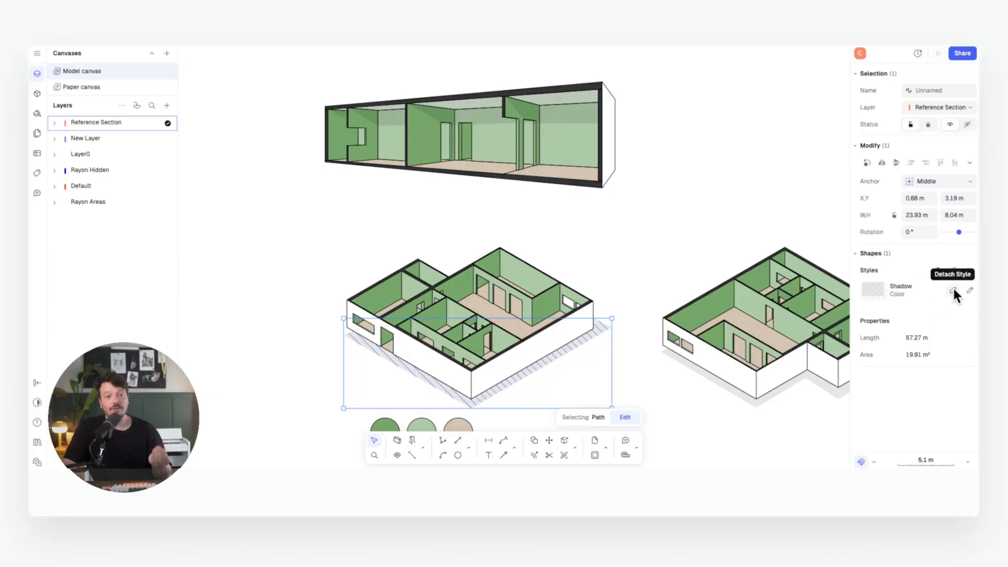
{"action": "left_click", "coordinate": [873, 289]}
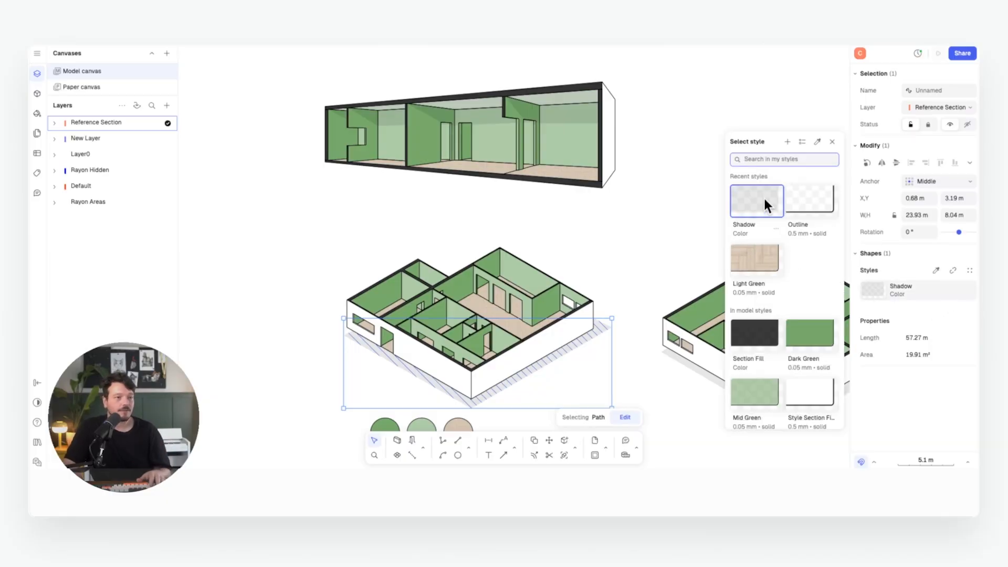
{"action": "left_click", "coordinate": [763, 197]}
{"action": "left_click", "coordinate": [864, 292]}
{"action": "left_click", "coordinate": [785, 243]}
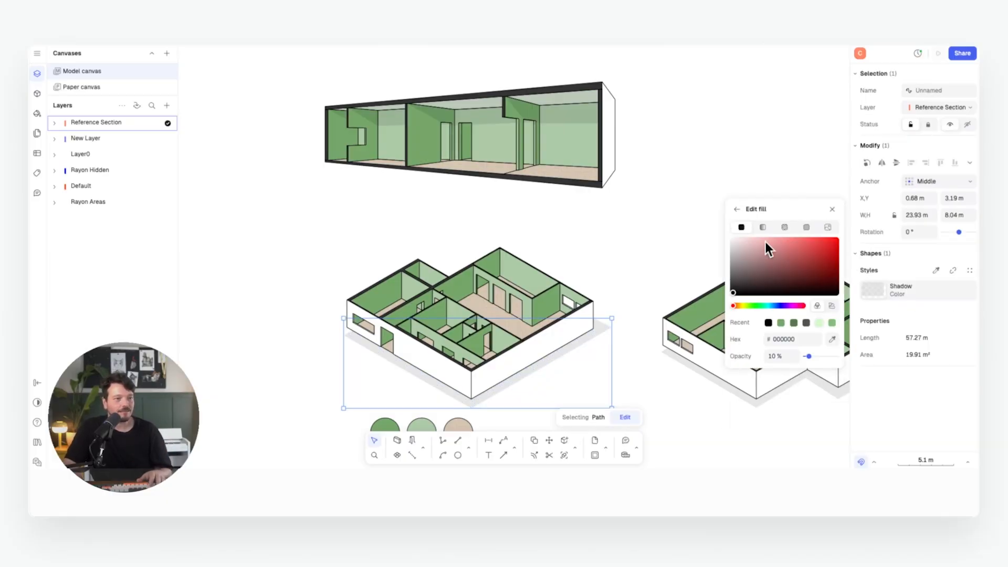
{"action": "type", "text": "10"}
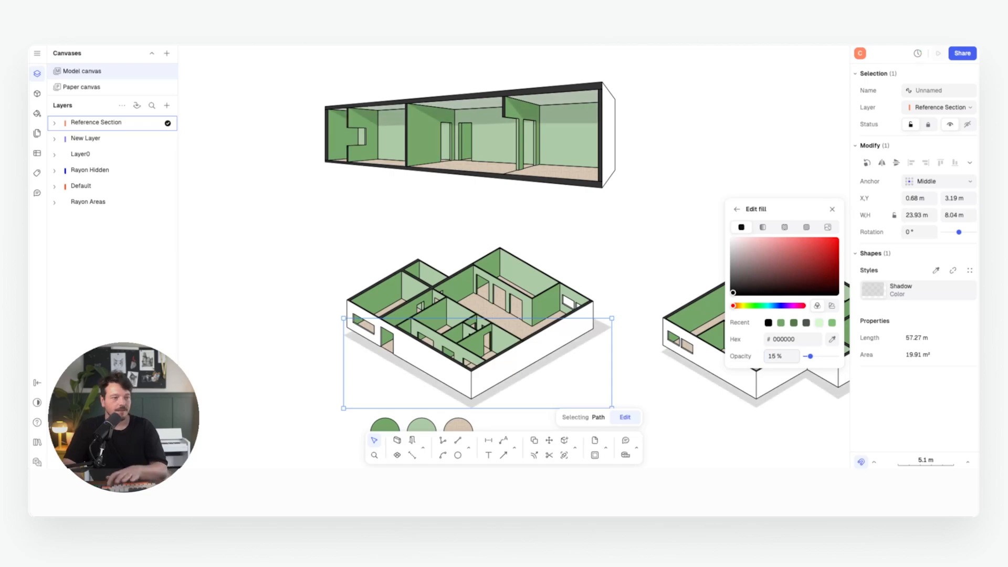
{"action": "left_click", "coordinate": [645, 168]}
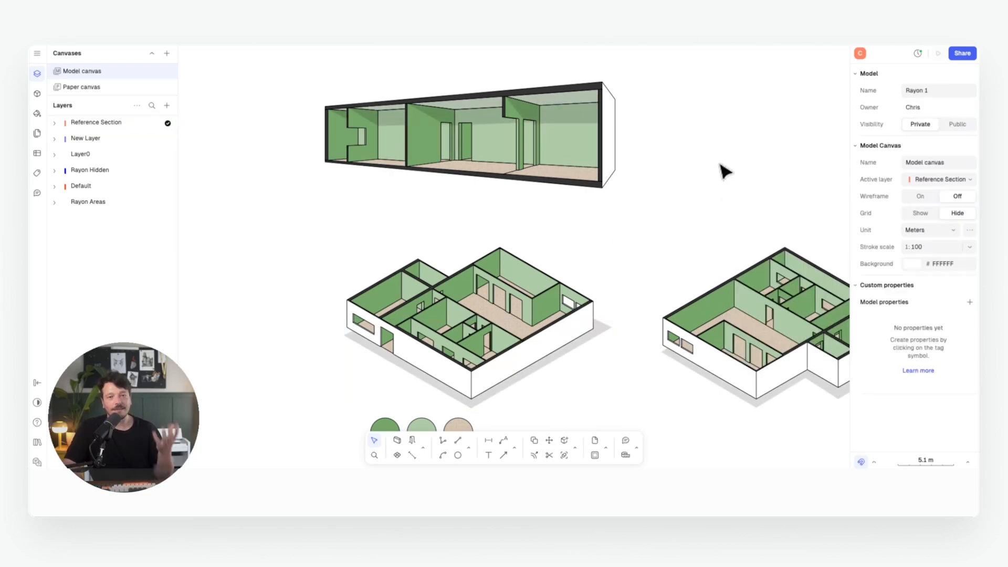
- Select Isometric 1 with its shadow and the three colour swatches and move them left, clear of the perspective section
{"action": "middle_click_drag", "start_coordinate": [724, 171], "coordinate": [664, 167]}
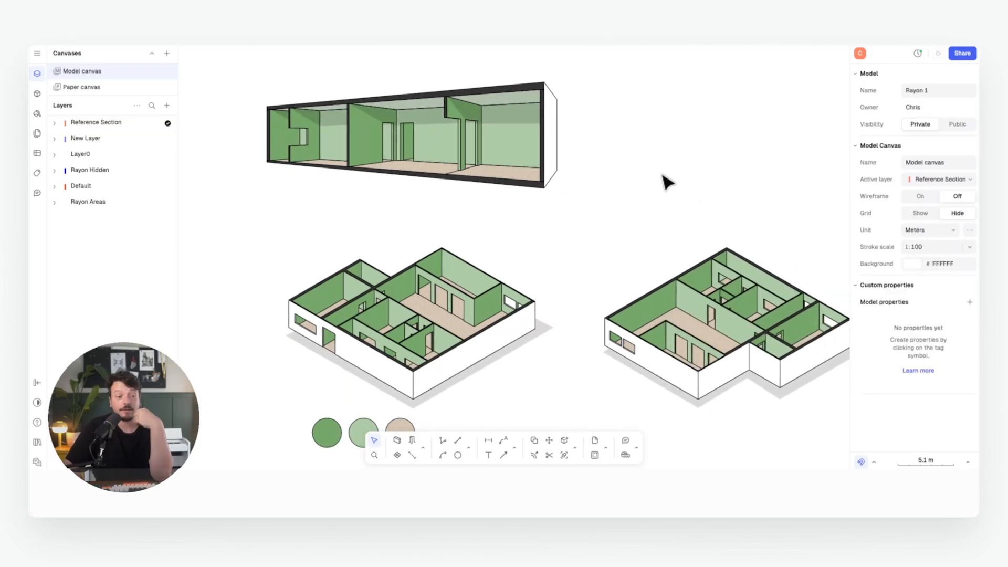
{"action": "middle_click_drag", "start_coordinate": [650, 210], "coordinate": [626, 201]}
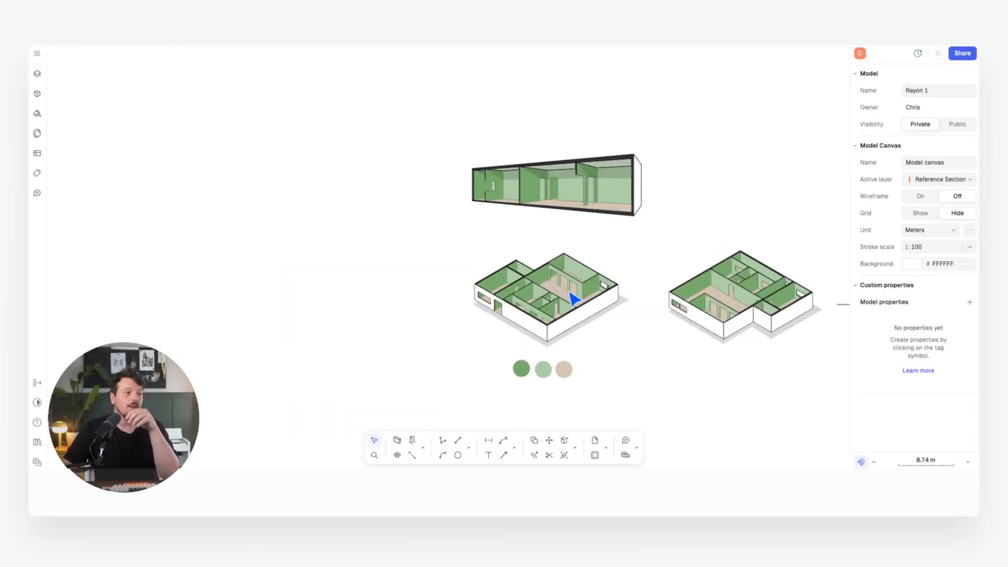
{"action": "scroll", "coordinate": [602, 280], "scroll_direction": "up", "scroll_amount": 5}
{"action": "scroll", "coordinate": [607, 242], "scroll_direction": "down", "scroll_amount": 1}
{"action": "middle_click_drag", "start_coordinate": [613, 286], "coordinate": [607, 189]}
{"action": "scroll", "coordinate": [604, 191], "scroll_direction": "down", "scroll_amount": 1}
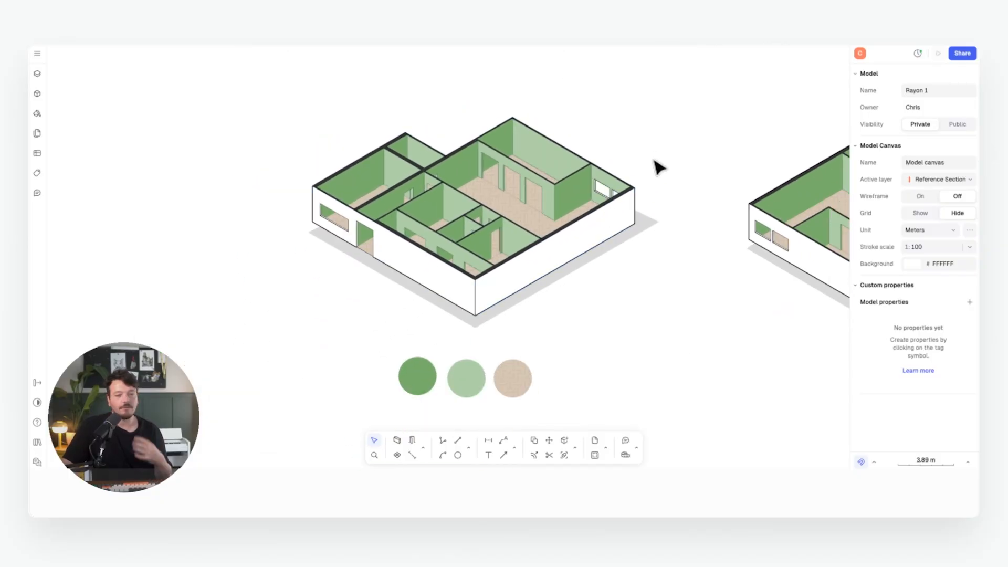
{"action": "scroll", "coordinate": [658, 162], "scroll_direction": "down", "scroll_amount": 1}
{"action": "left_click_drag", "start_coordinate": [661, 113], "coordinate": [341, 383]}
{"action": "left_click_drag", "start_coordinate": [517, 220], "coordinate": [259, 211]}
{"action": "middle_click_drag", "start_coordinate": [260, 211], "coordinate": [446, 232]}
{"action": "left_click", "coordinate": [678, 211]}
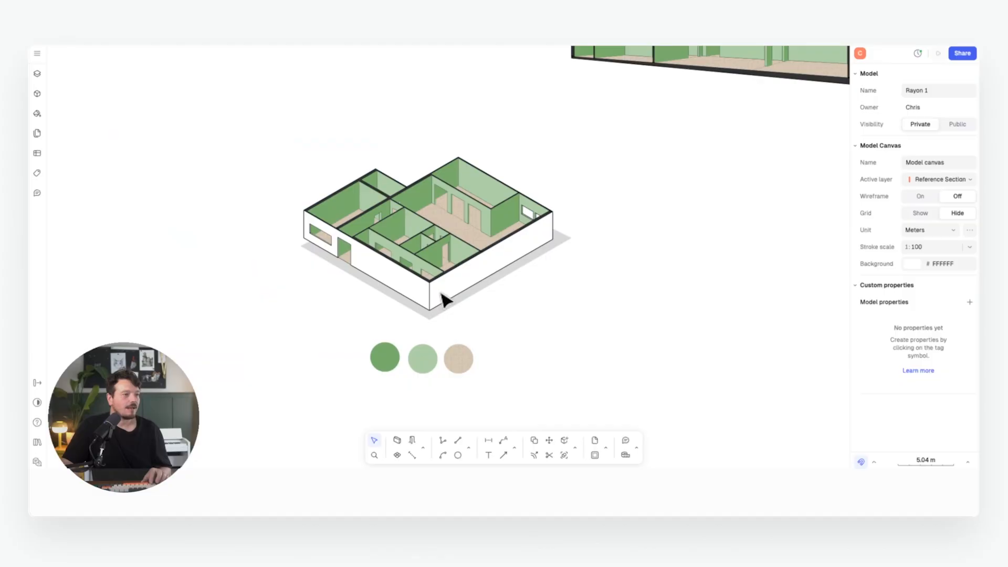
- Add the text KITCHEN beside the lower right side of the isometric and set its text height to 1 m
{"action": "middle_click_drag", "start_coordinate": [440, 292], "coordinate": [432, 296]}
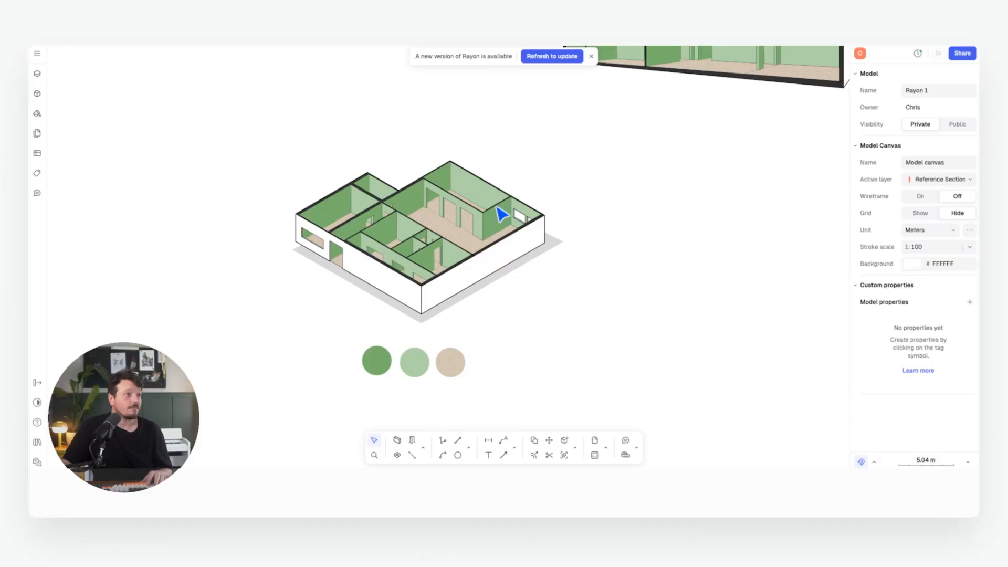
{"action": "left_click", "coordinate": [560, 240]}
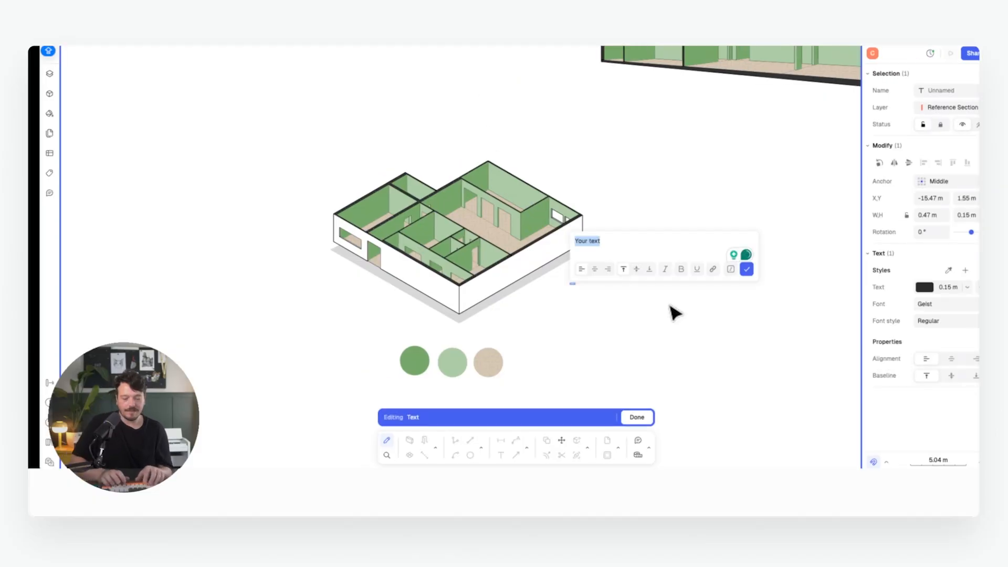
{"action": "type", "text": "KITCHEN"}
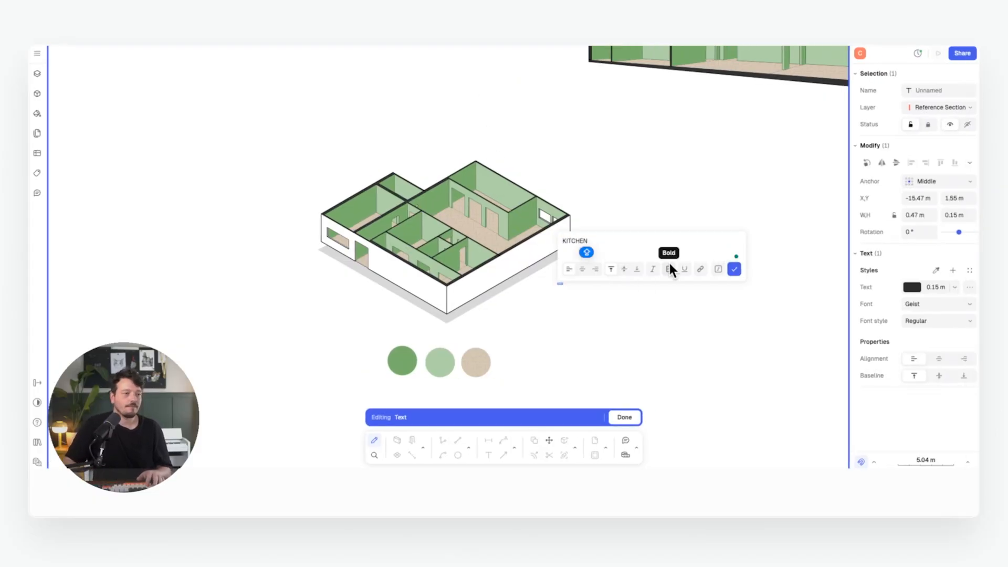
{"action": "left_click", "coordinate": [734, 269]}
{"action": "left_click", "coordinate": [963, 288]}
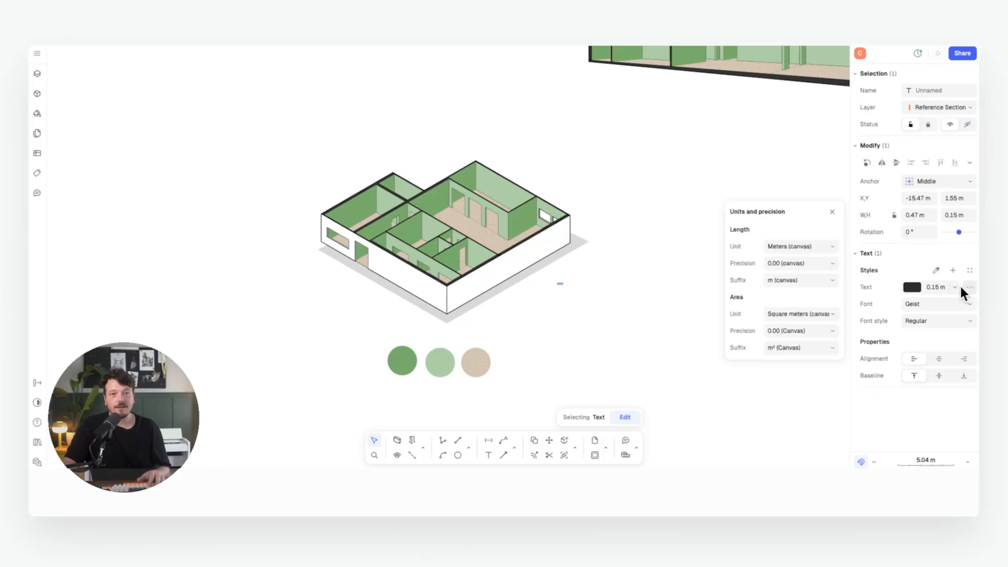
{"action": "left_click", "coordinate": [955, 287]}
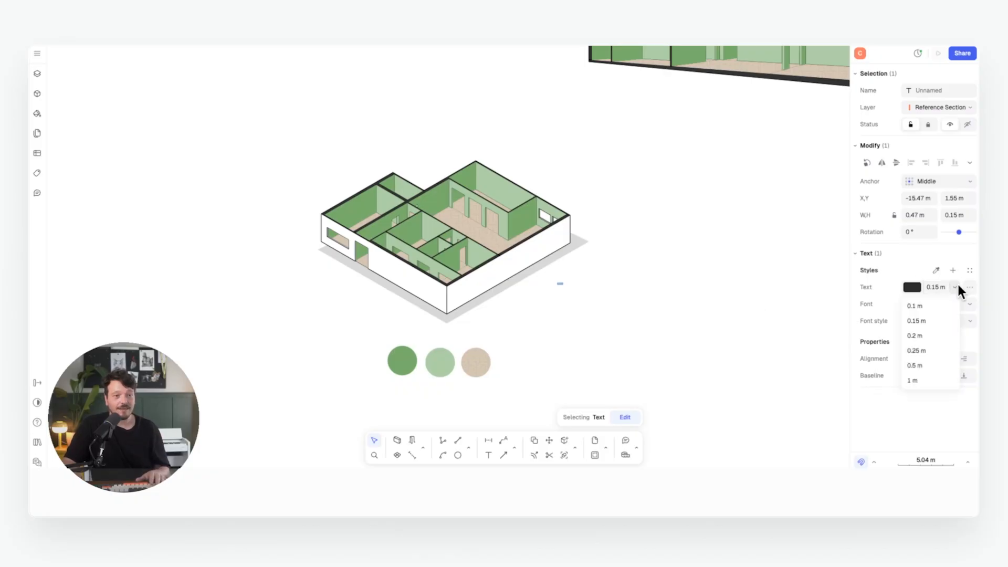
{"action": "left_click", "coordinate": [919, 375]}
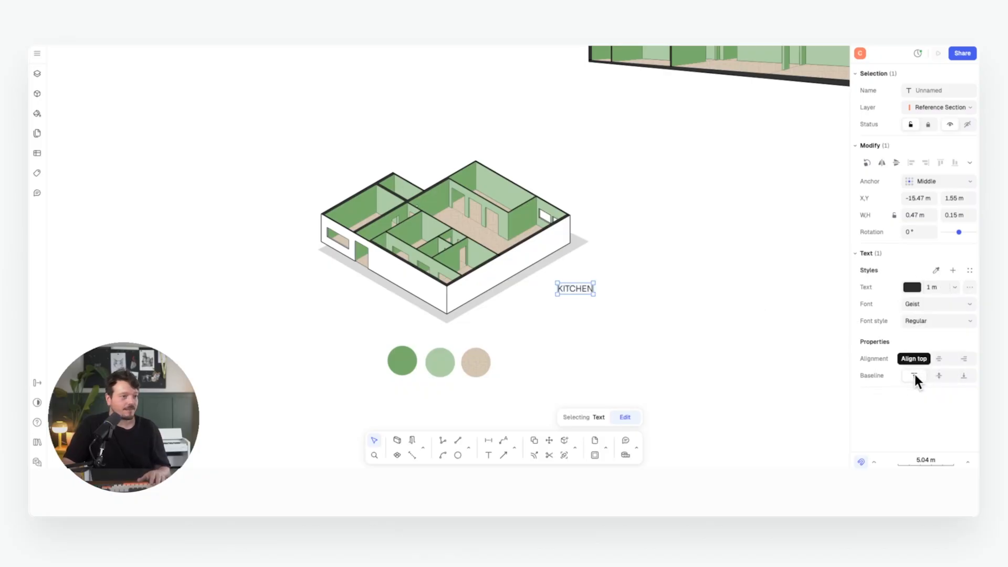
- Choose the Geist font for the KITCHEN label and save its formatting as a text style named TITLE
{"action": "left_click", "coordinate": [970, 304]}
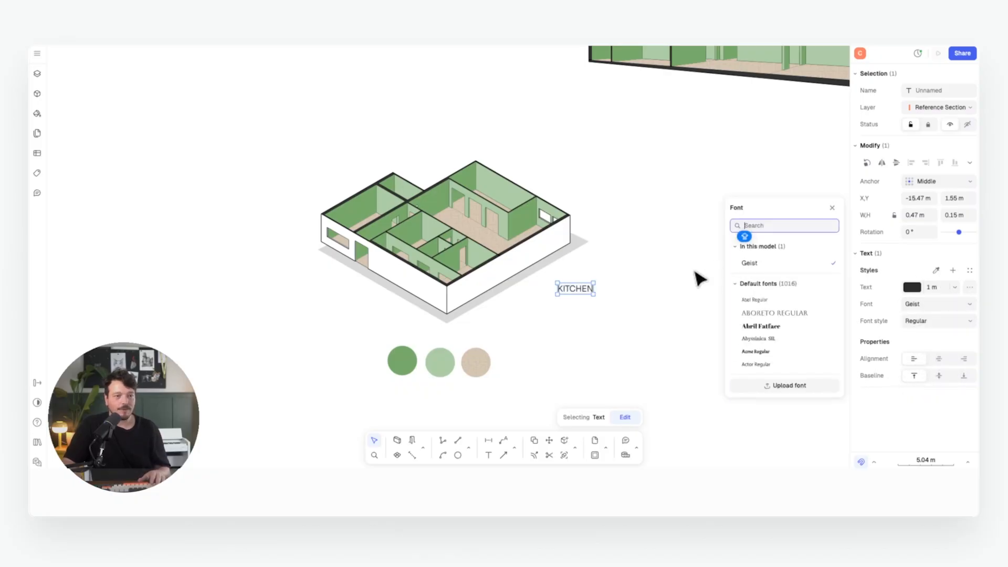
{"action": "left_click", "coordinate": [767, 262]}
{"action": "left_click", "coordinate": [952, 271]}
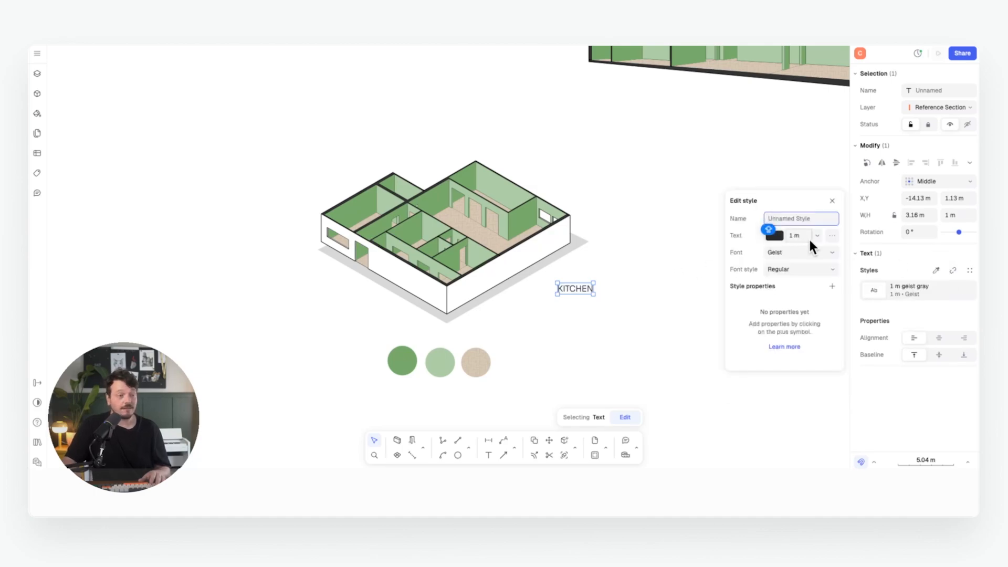
{"action": "type", "text": "TITLE"}
{"action": "key", "text": "Return"}
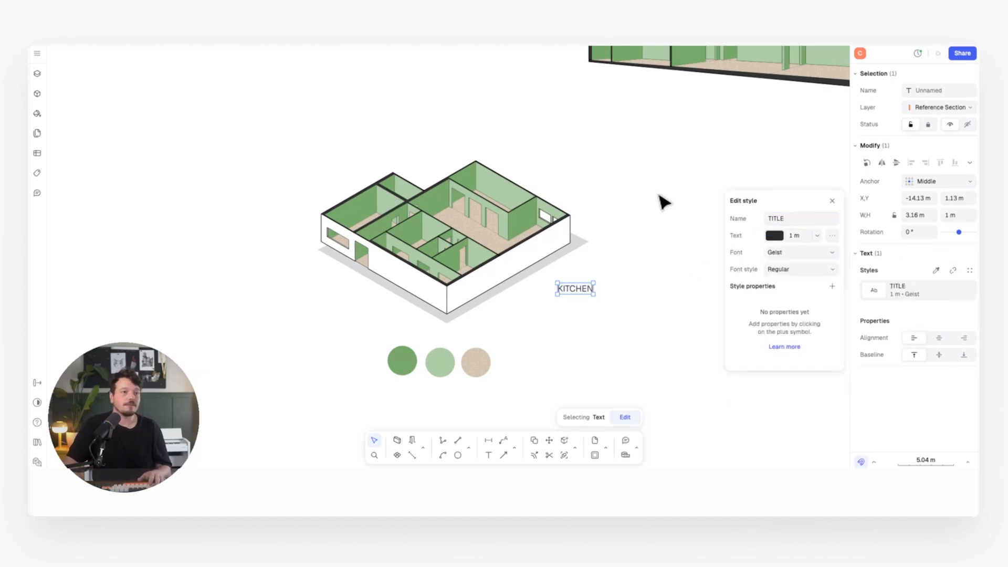
{"action": "left_click", "coordinate": [713, 179]}
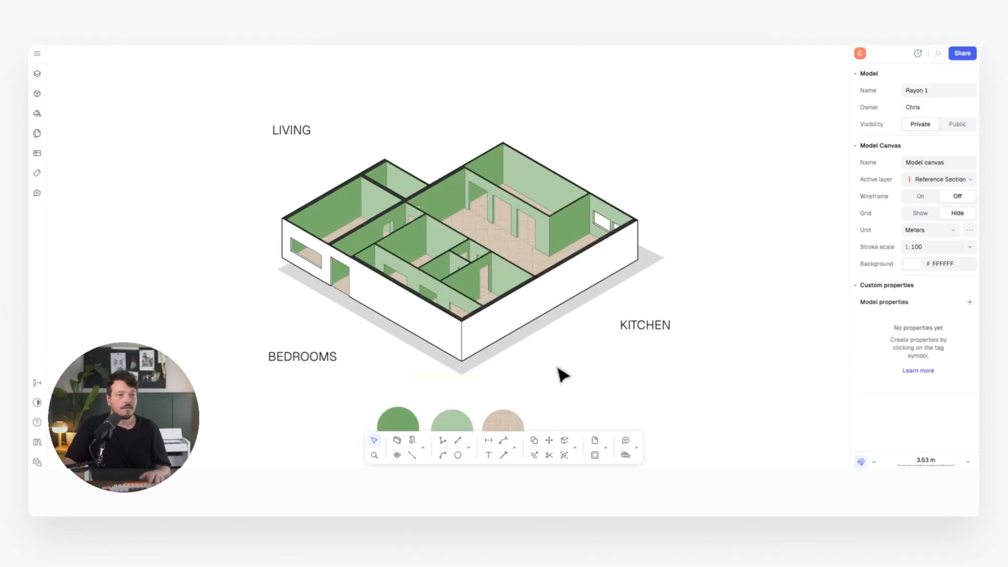
- Draw curved leader lines from the room labels into the isometric and save the LIVING line with a dashed stroke as the style ANNOTATION LINE
{"action": "key", "text": "p"}
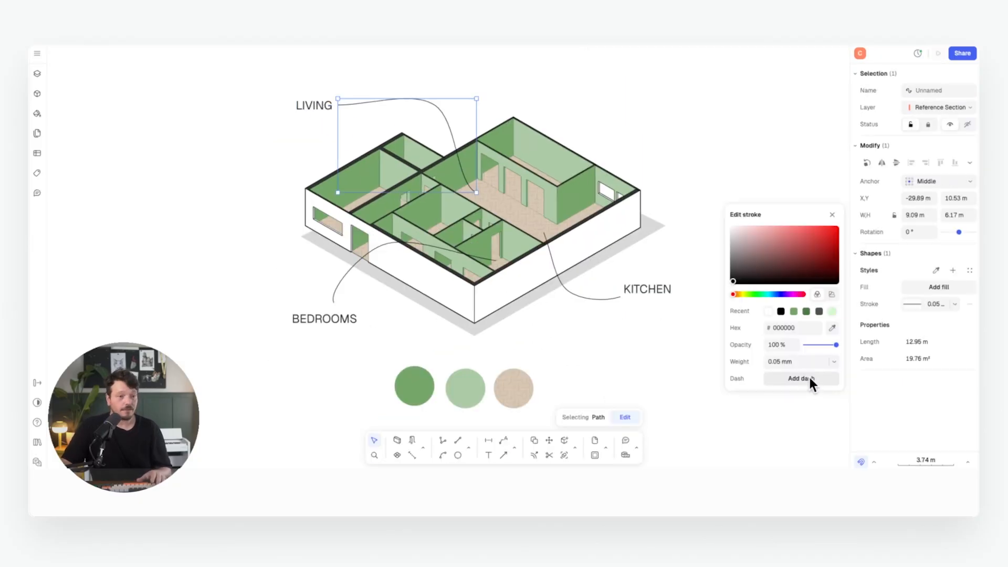
{"action": "left_click", "coordinate": [808, 379]}
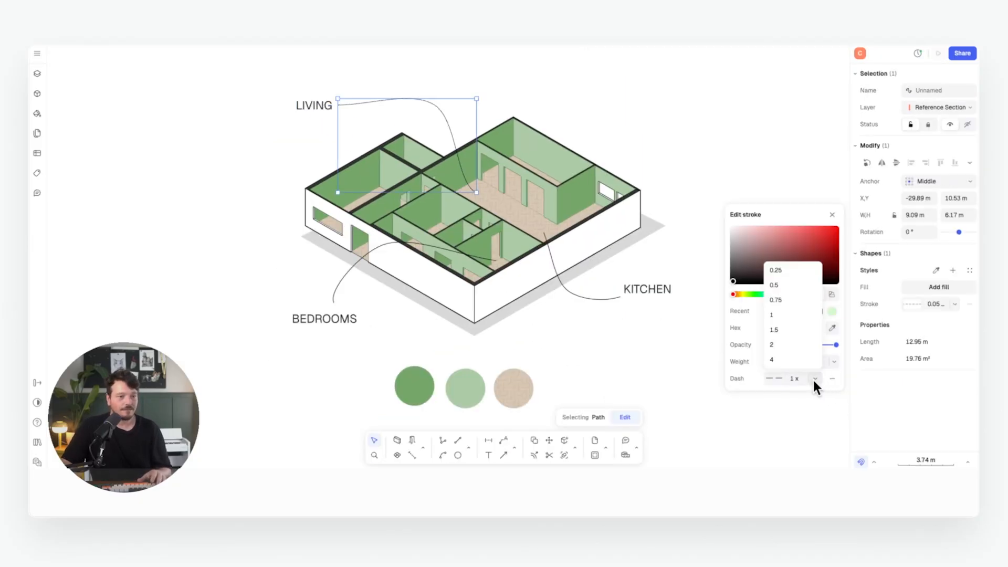
{"action": "left_click", "coordinate": [952, 269]}
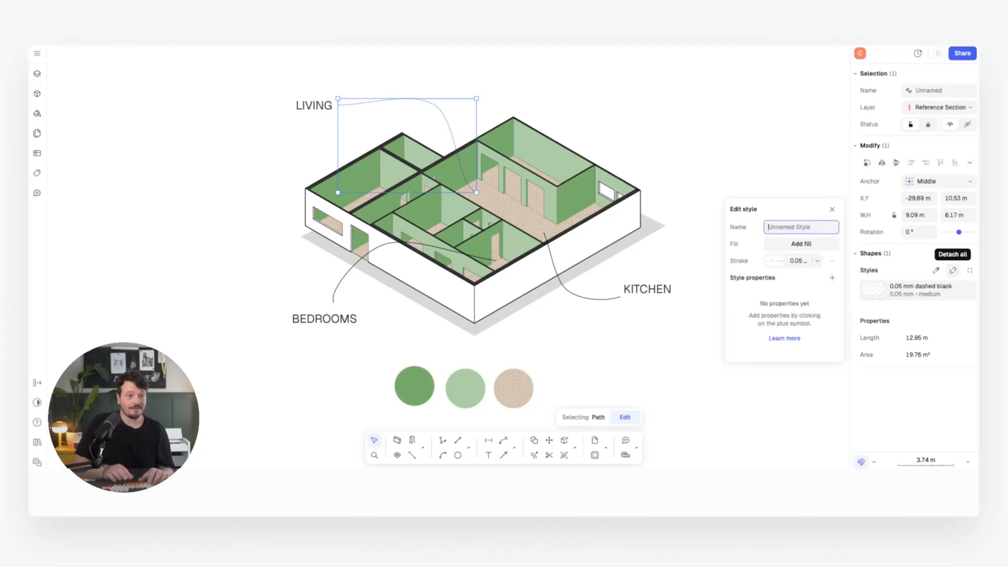
{"action": "type", "text": "ANNOTA"}
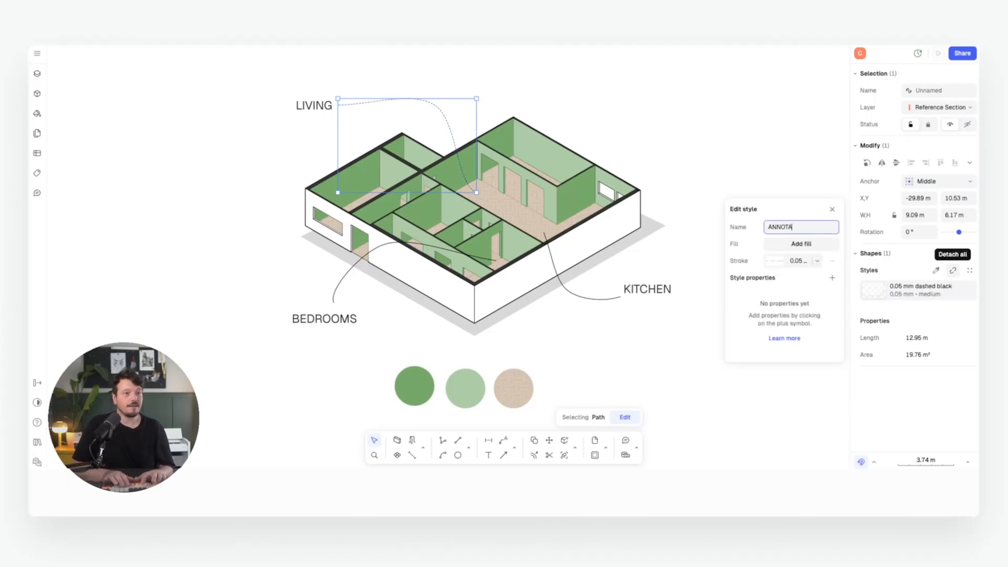
{"action": "type", "text": "TION LINE"}
{"action": "key", "text": "Return"}
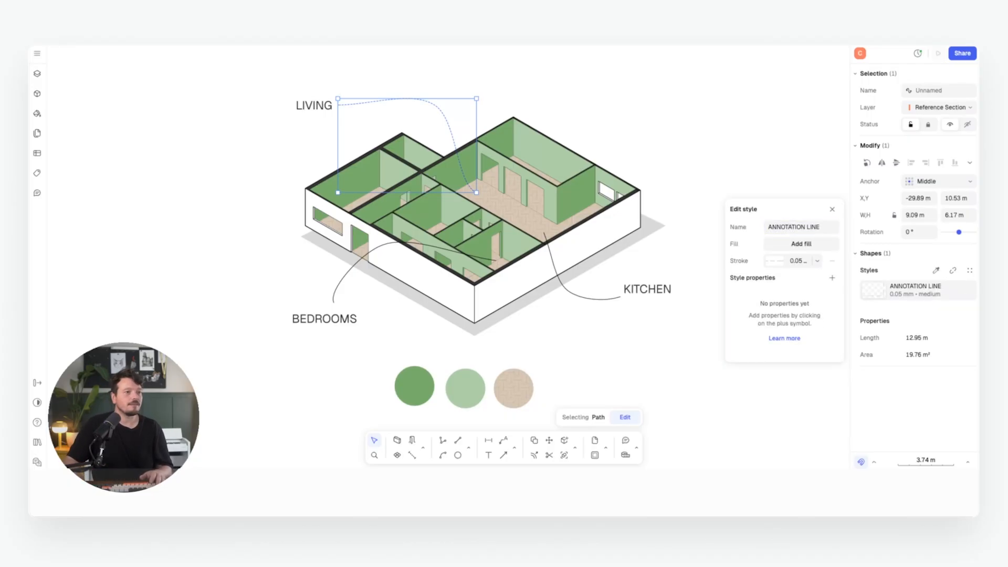
- Apply the ANNOTATION LINE style to the KITCHEN and BEDROOMS leader lines by sampling it from the LIVING line
{"action": "left_click", "coordinate": [595, 301]}
{"action": "left_click", "coordinate": [345, 285], "text": "shift"}
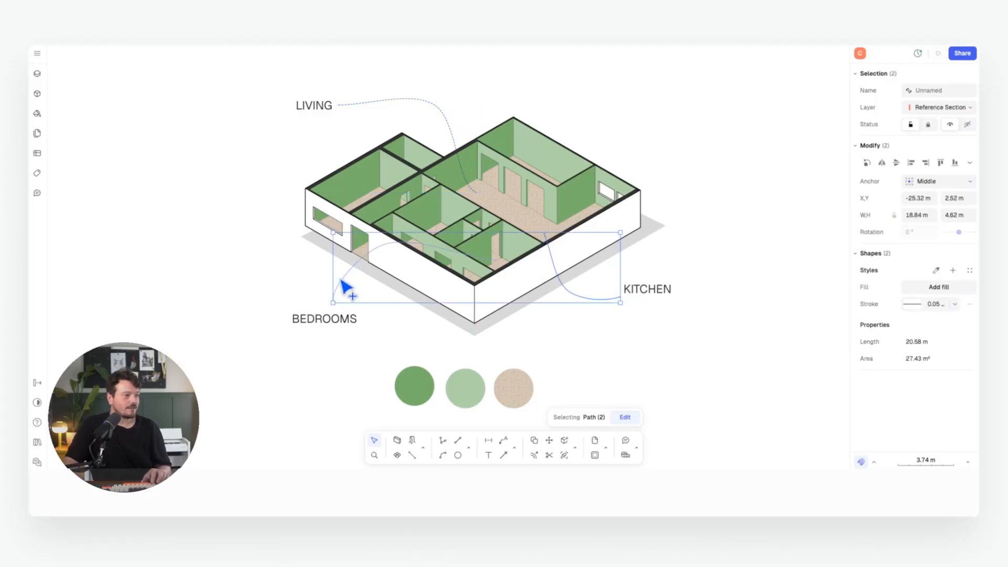
{"action": "left_click", "coordinate": [935, 270]}
{"action": "left_click", "coordinate": [399, 97]}
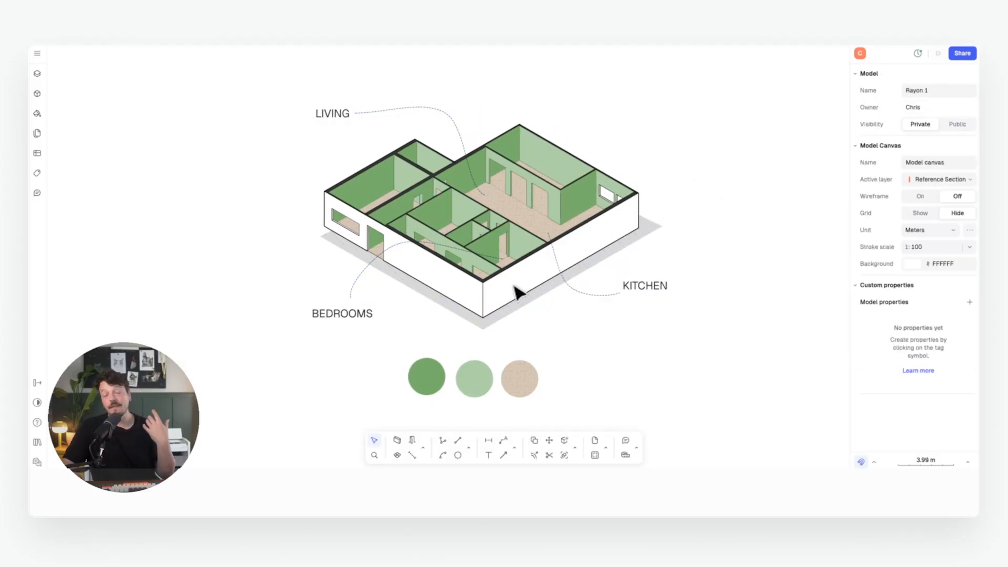
- Copy the KITCHEN label to the empty area left of the LIVING label and change the copy's text to LEGEND
{"action": "left_click", "coordinate": [628, 286]}
{"action": "key", "text": "c"}
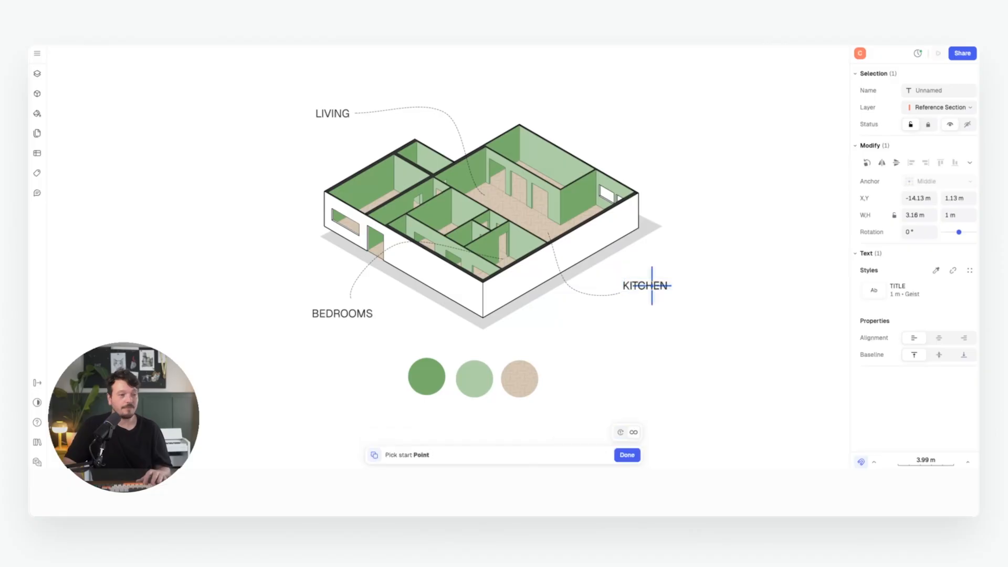
{"action": "left_click", "coordinate": [650, 286]}
{"action": "left_click", "coordinate": [207, 131]}
{"action": "double_click", "coordinate": [198, 138]}
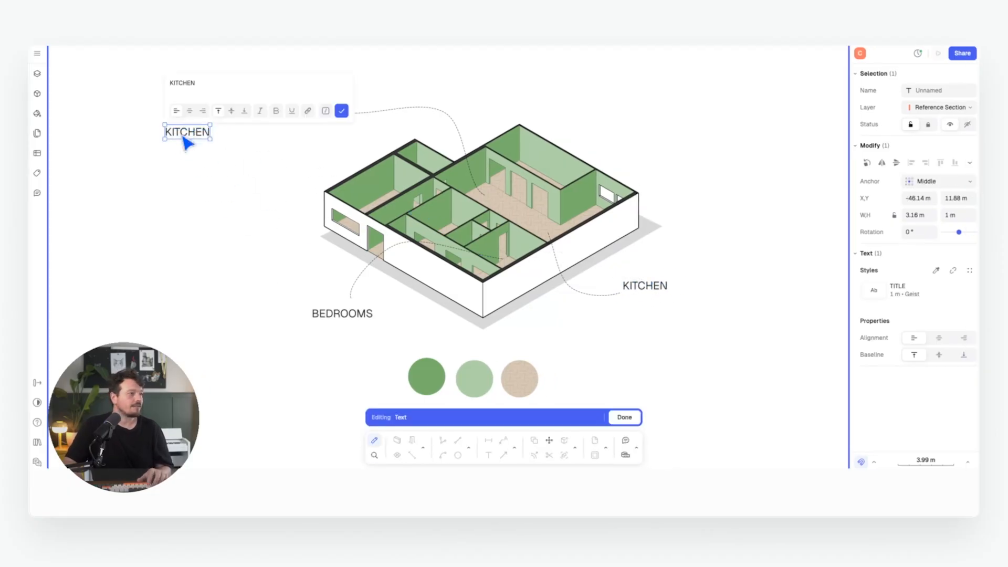
{"action": "type", "text": "LEC"}
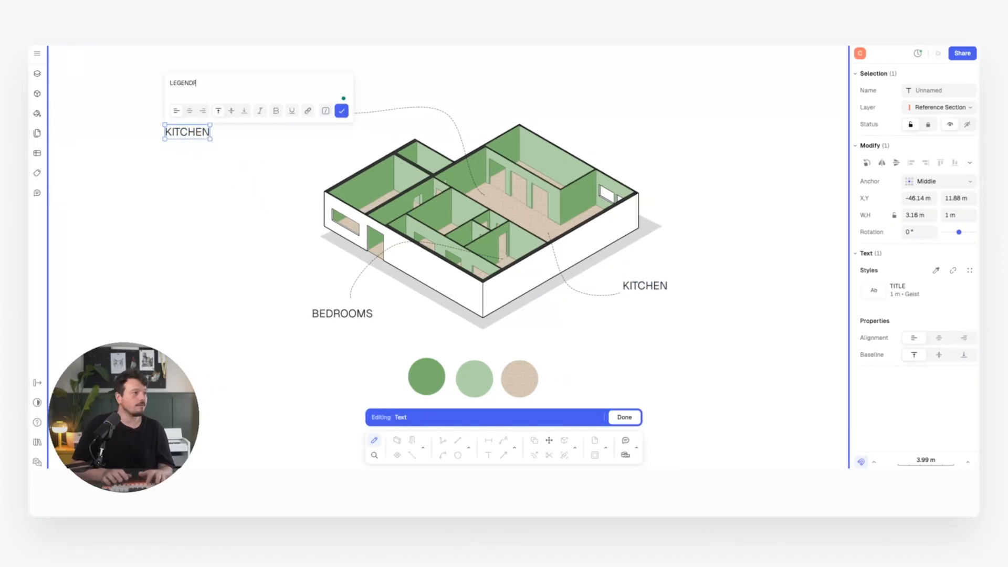
{"action": "left_click", "coordinate": [341, 112]}
- Duplicate the LEGEND text directly below itself, detach the copy from the TITLE style and save its formatting as a new style named SUBHEADING
{"action": "left_click_drag", "start_coordinate": [169, 126], "coordinate": [169, 140], "text": "alt"}
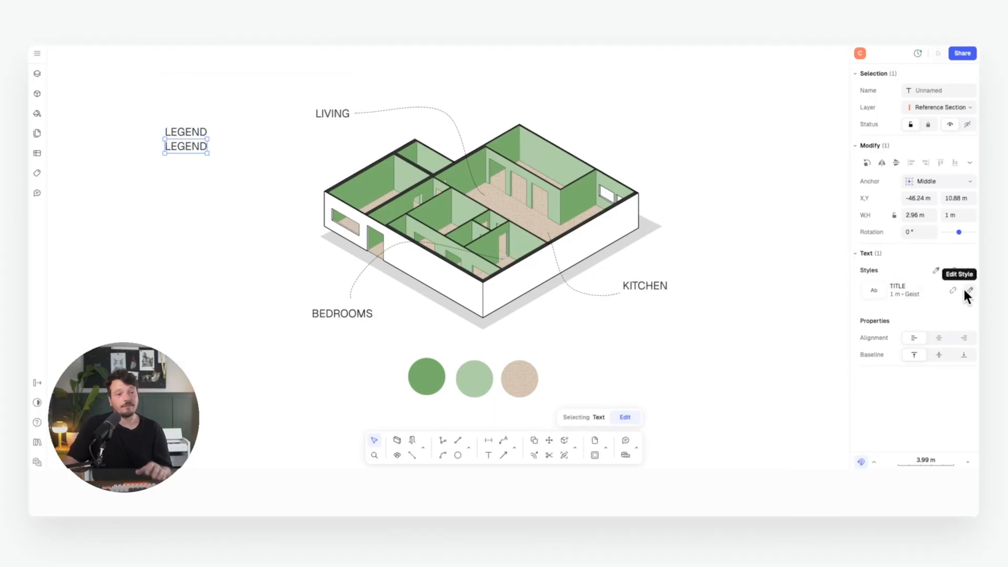
{"action": "left_click", "coordinate": [969, 292]}
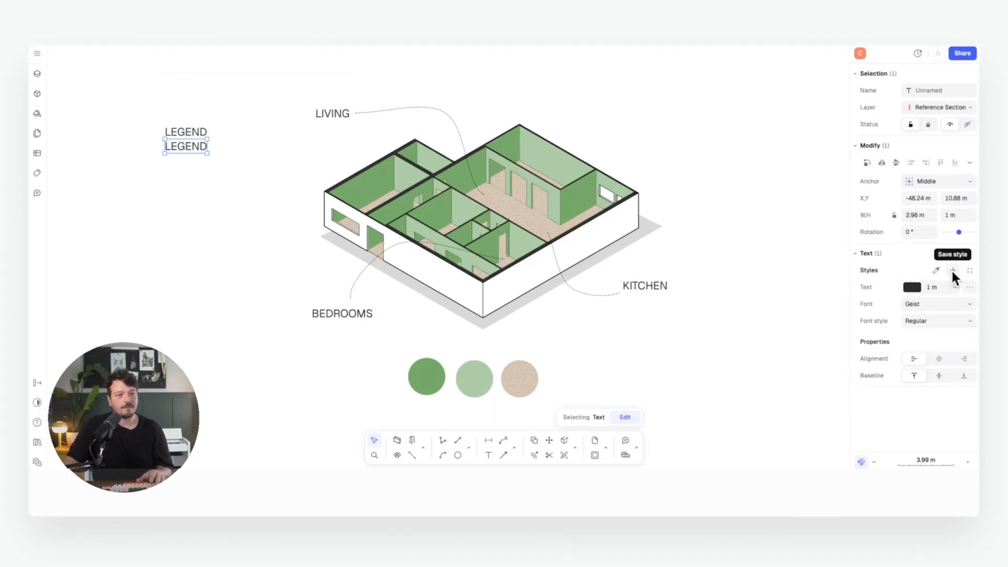
{"action": "left_click", "coordinate": [952, 271]}
{"action": "type", "text": "SUBHEADING"}
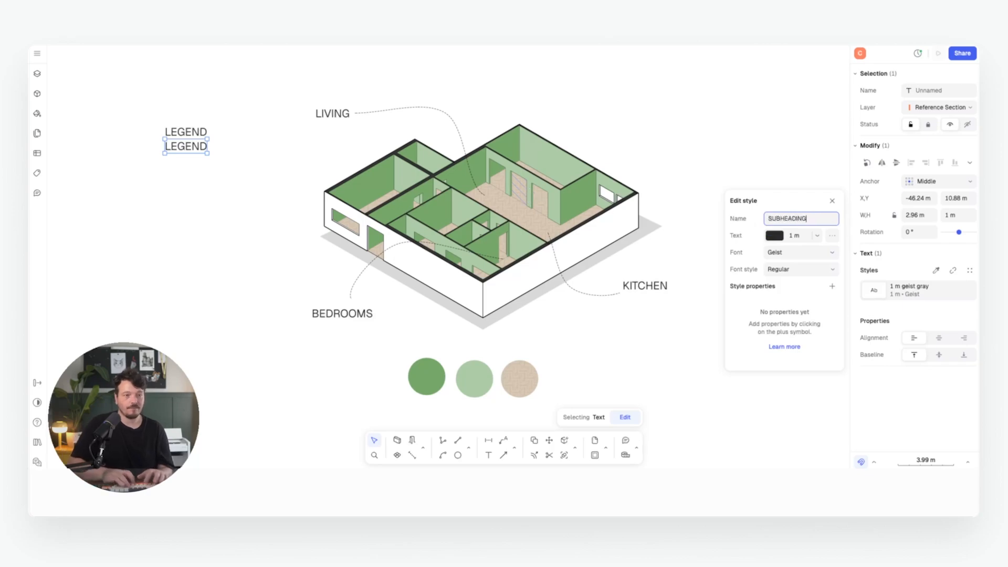
{"action": "key", "text": "Return"}
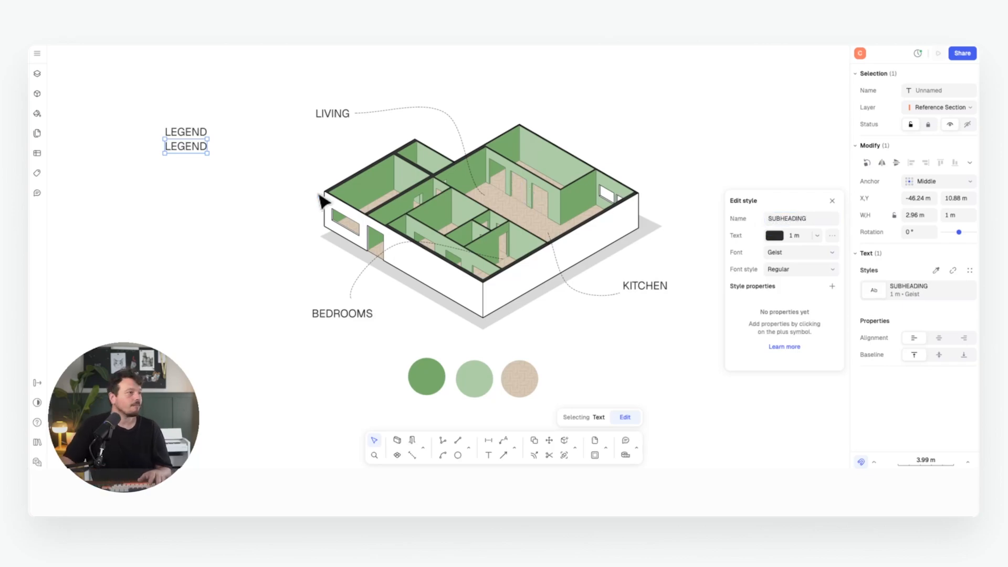
- Set the SUBHEADING style's text height to 0.5 m
{"action": "left_click", "coordinate": [817, 236]}
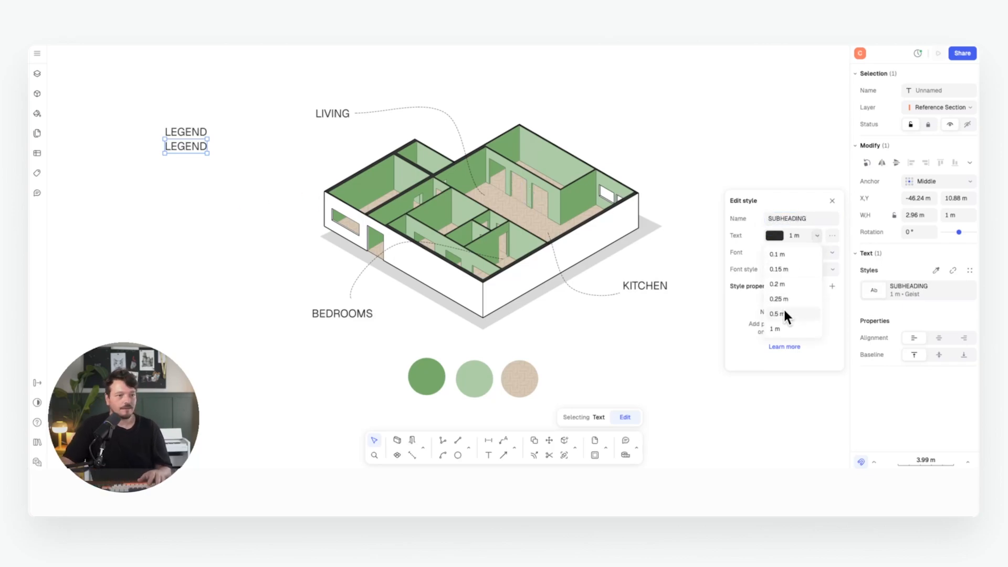
{"action": "left_click", "coordinate": [784, 309]}
{"action": "left_click", "coordinate": [242, 245]}
- Replace the smaller LEGEND text with the lines LIVING, DINING, KITCHEN, BEDROOM, ENTRANCE, TERRACE and GARAGE
{"action": "scroll", "coordinate": [165, 138], "scroll_direction": "up", "scroll_amount": 10}
{"action": "double_click", "coordinate": [213, 164]}
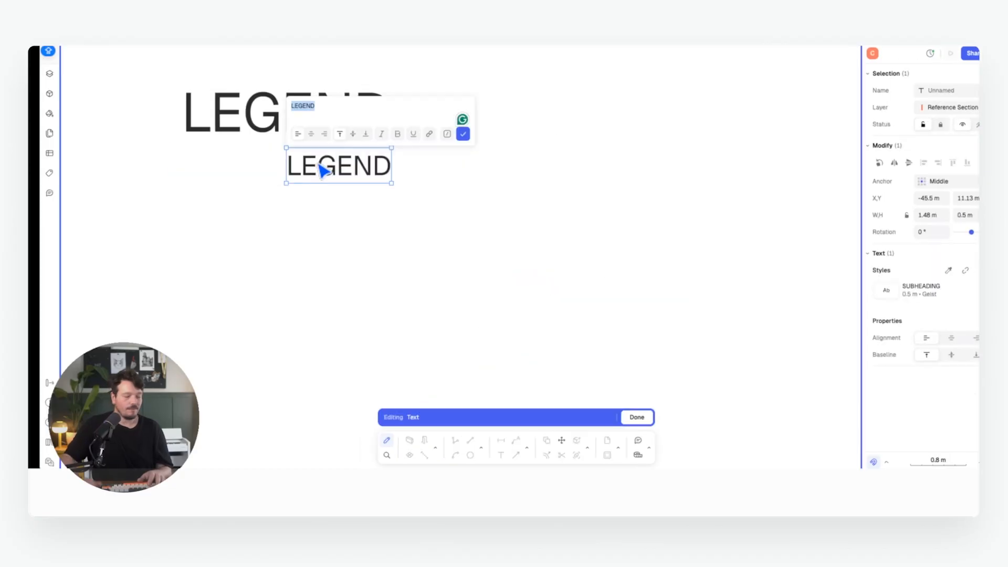
{"action": "type", "text": "LIVING"}
{"action": "key", "text": "Return"}
{"action": "type", "text": "OINING"}
{"action": "key", "text": "Return"}
{"action": "type", "text": "KITCHEN BEDROOM ENTRANCE TERRAC"}
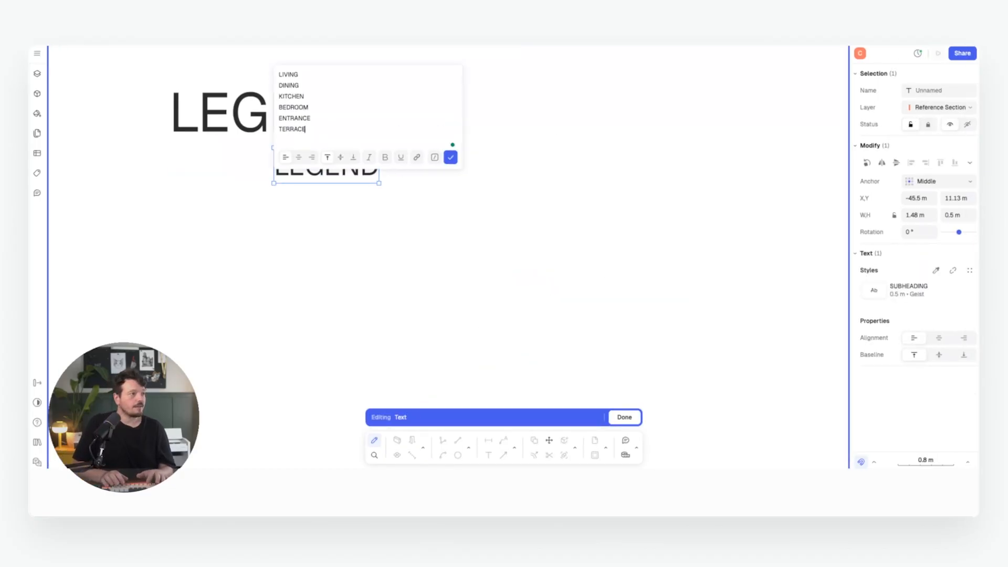
{"action": "type", "text": "E"}
{"action": "key", "text": "Return"}
{"action": "type", "text": "GA"}
{"action": "type", "text": "GE"}
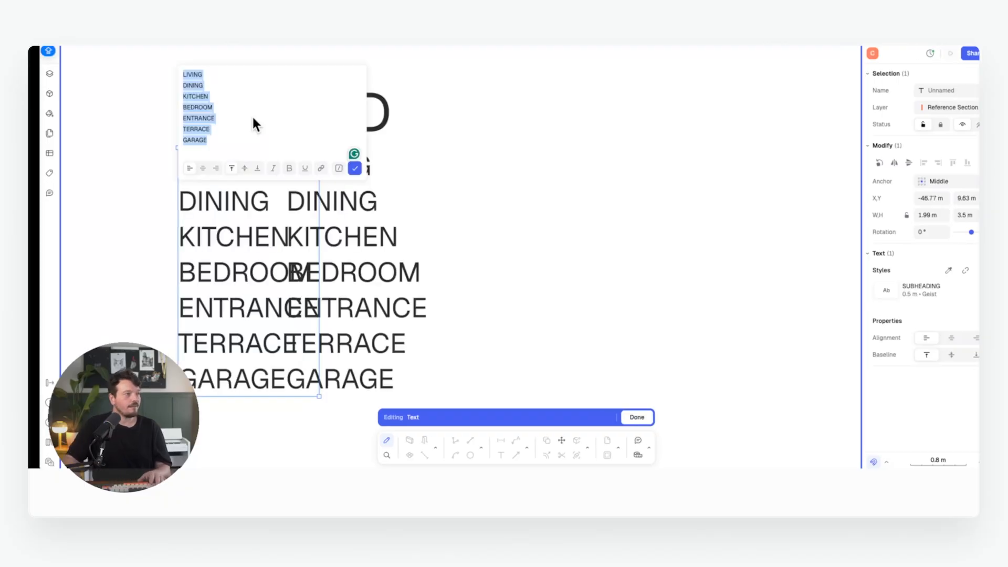
- Replace the text in the copy of the room list with the letters A to G, one per line, as a key column
{"action": "type", "text": "A"}
{"action": "key", "text": "Return"}
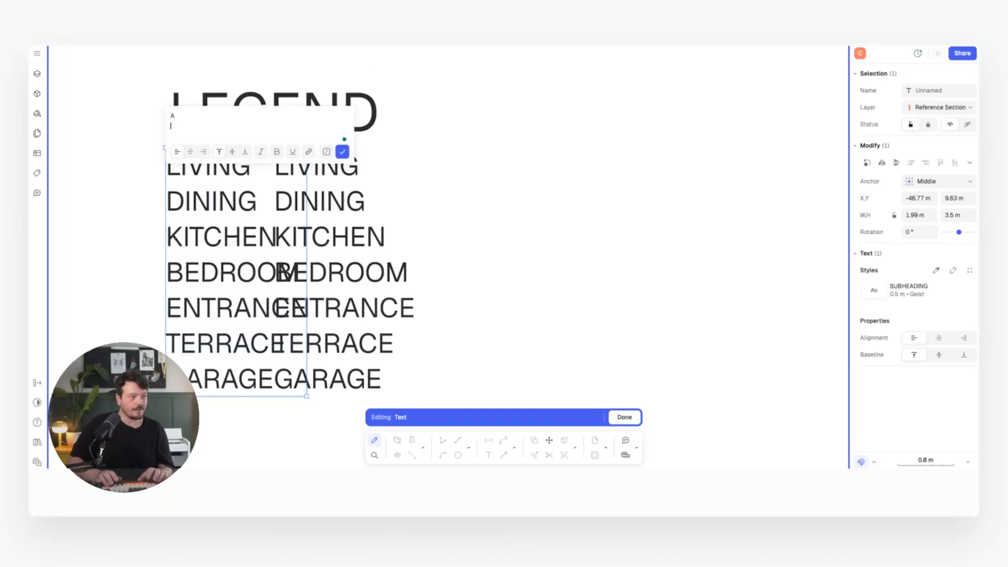
{"action": "type", "text": "B"}
{"action": "key", "text": "Return"}
{"action": "type", "text": "C"}
{"action": "key", "text": "Return"}
{"action": "type", "text": "D E"}
{"action": "key", "text": "Return"}
{"action": "type", "text": "F"}
{"action": "key", "text": "Return"}
{"action": "type", "text": "G"}
{"action": "key", "text": "Return"}
{"action": "key", "text": "BackSpace"}
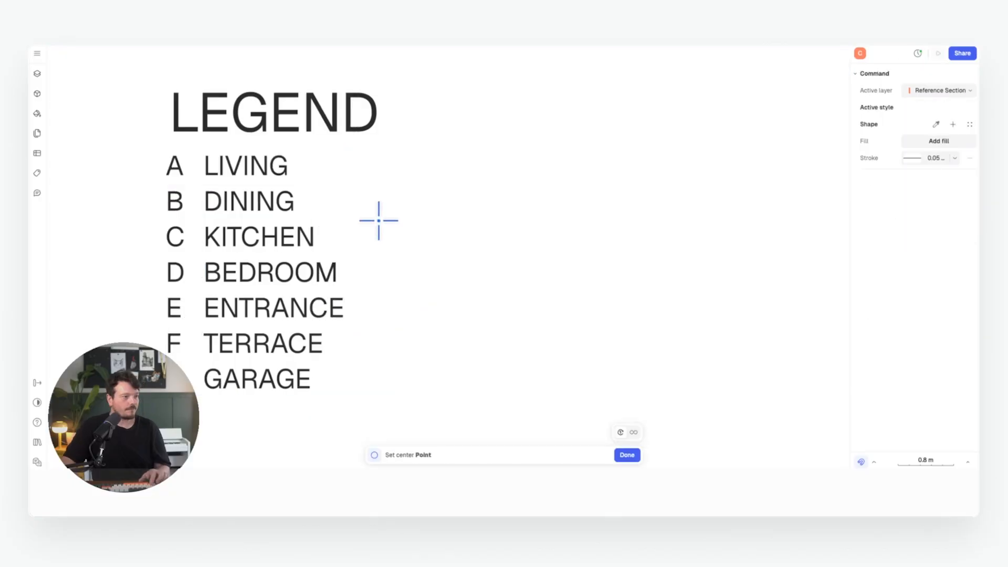
- Draw a circle about 0.43 m in diameter around a letter A beside the isometric and give it a solid white fill
{"action": "left_click", "coordinate": [379, 220]}
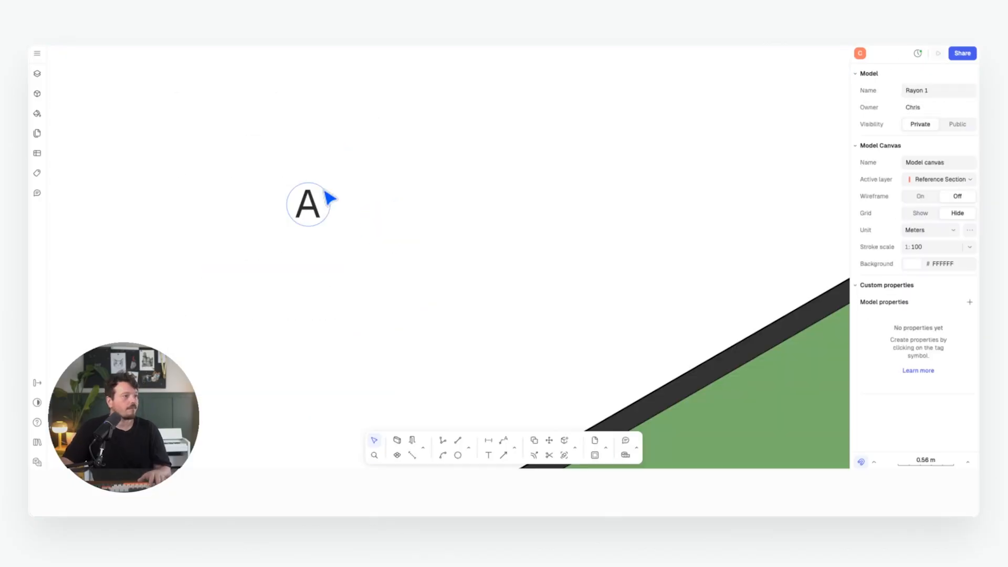
{"action": "left_click", "coordinate": [326, 192]}
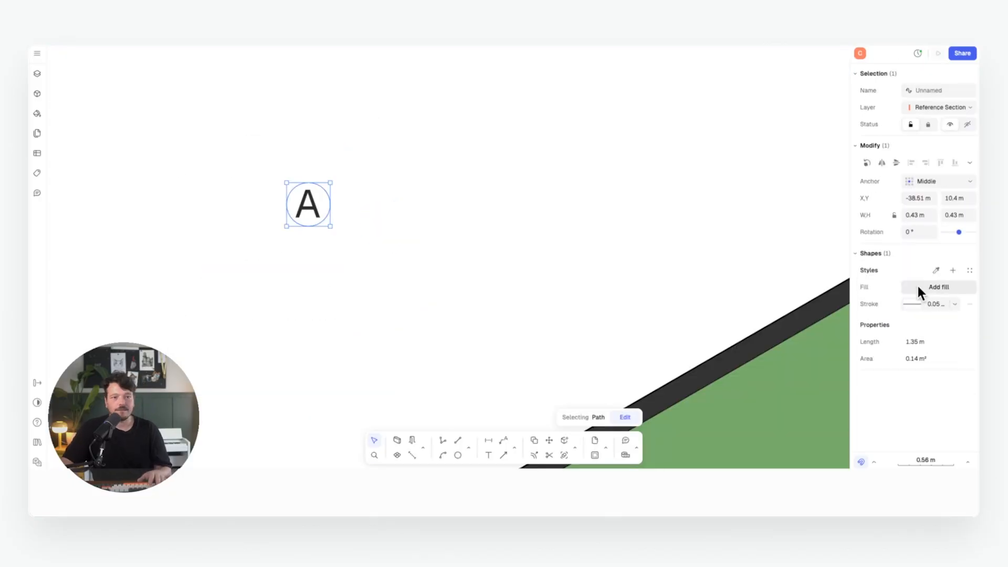
{"action": "left_click", "coordinate": [917, 286]}
{"action": "left_click", "coordinate": [781, 318]}
{"action": "key", "text": "Escape"}
{"action": "key", "text": "Escape"}
- Send the white-filled circle behind the letter A
{"action": "right_click", "coordinate": [313, 190]}
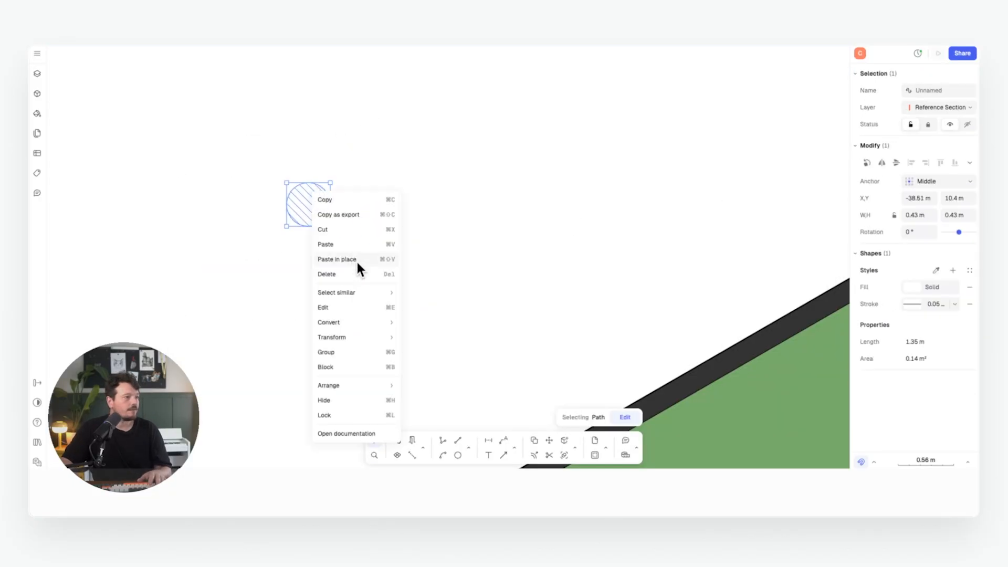
{"action": "mouse_move", "coordinate": [376, 386]}
{"action": "left_click", "coordinate": [435, 432]}
{"action": "left_click", "coordinate": [461, 234]}
- Place copies of the circled A in the isometric's rooms and letter them A to G to match the legend
{"action": "left_click_drag", "start_coordinate": [380, 152], "coordinate": [268, 230]}
{"action": "key", "text": "ctrl+d"}
{"action": "left_click", "coordinate": [309, 204]}
{"action": "scroll", "coordinate": [240, 91], "scroll_direction": "down", "scroll_amount": 5}
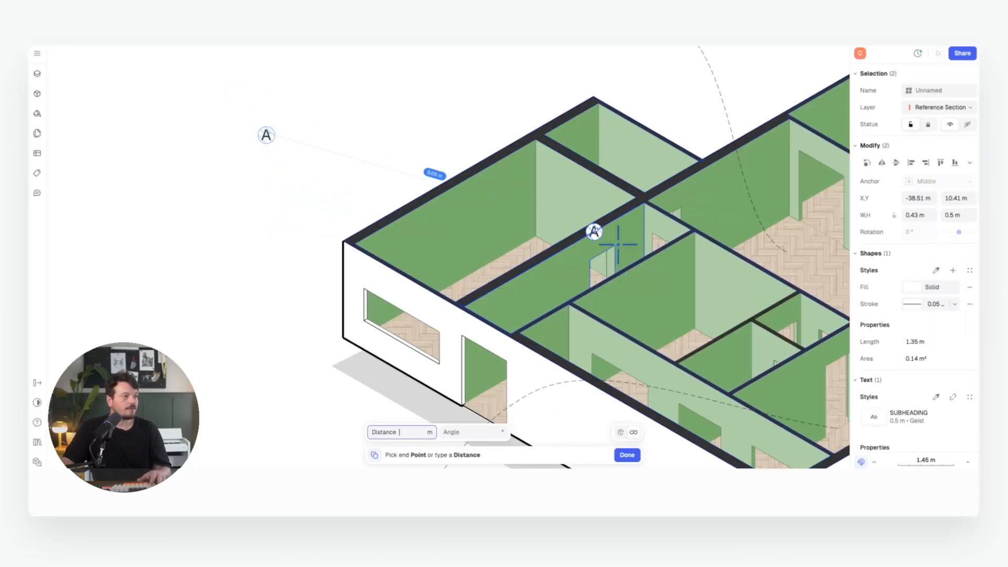
{"action": "scroll", "coordinate": [575, 223], "scroll_direction": "down", "scroll_amount": 5}
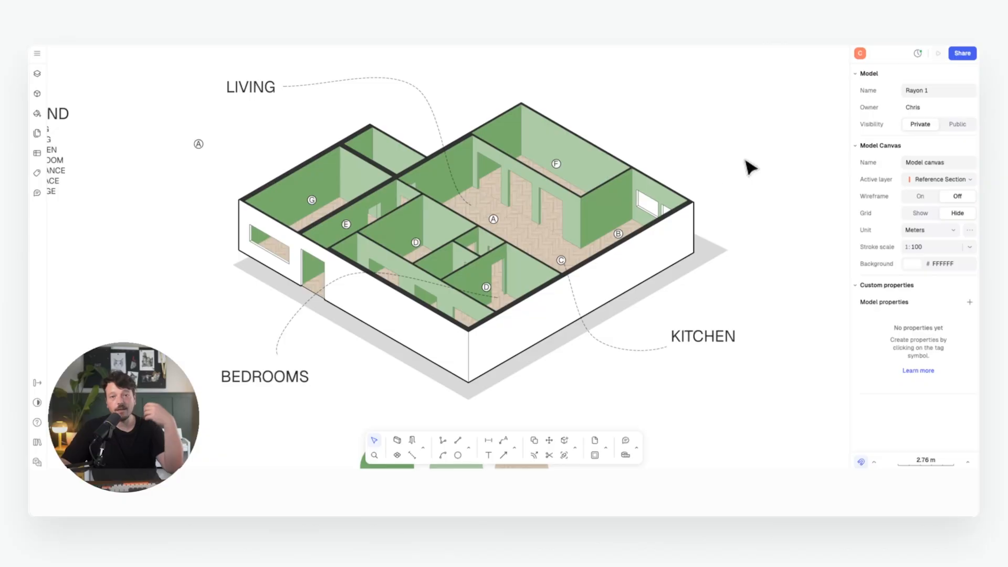
- Import the image solid-wooden-beds.jpg from the Desktop, shrink it to about 5.46 × 3.94 m and place it beside the BEDROOMS label
{"action": "middle_click_drag", "start_coordinate": [670, 209], "coordinate": [622, 205]}
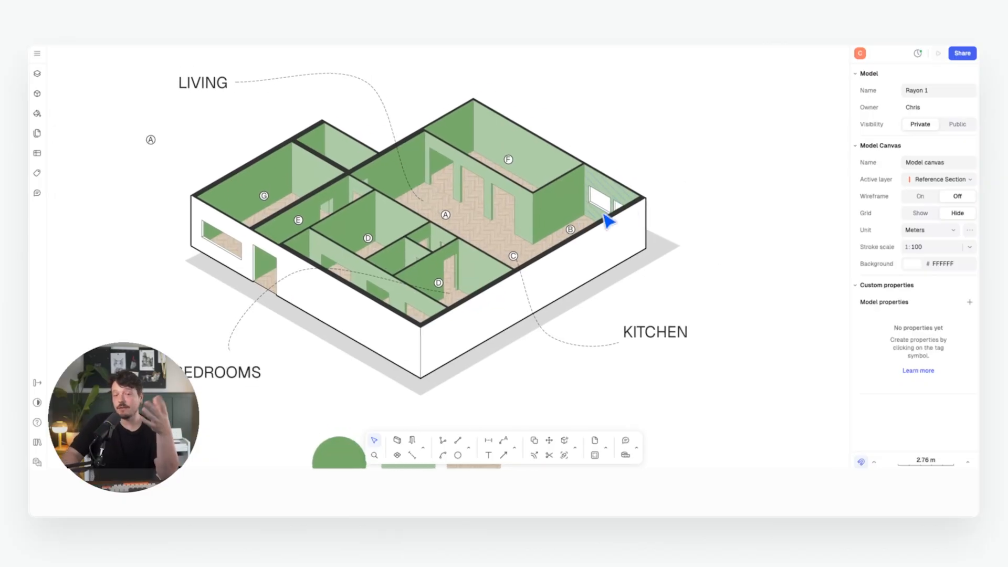
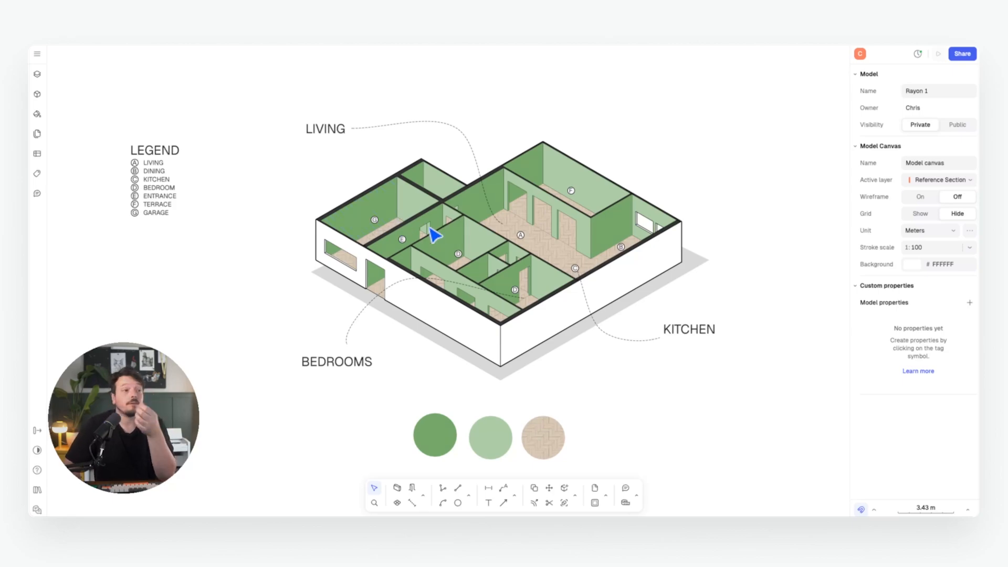
{"action": "left_click", "coordinate": [36, 52]}
{"action": "mouse_move", "coordinate": [104, 126]}
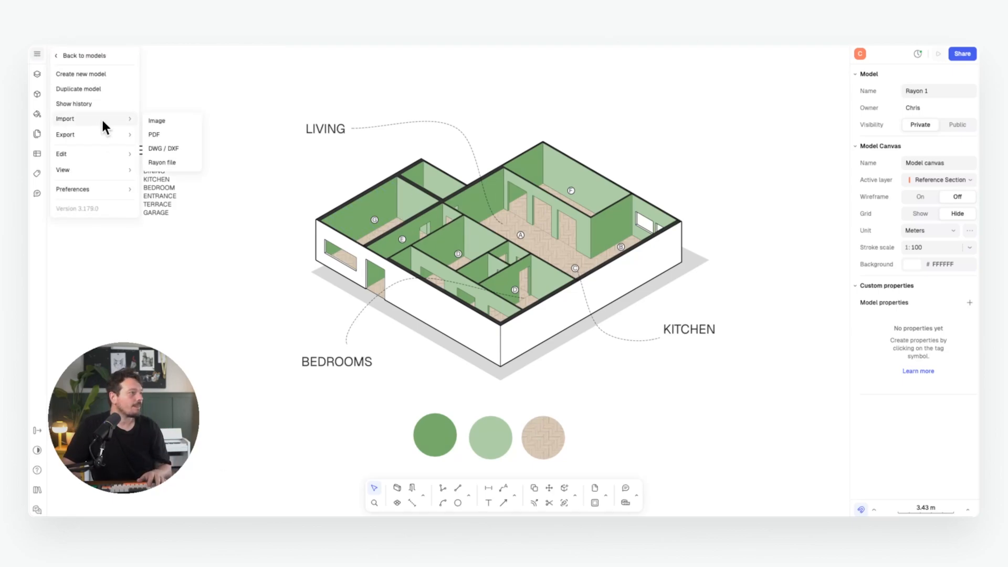
{"action": "left_click", "coordinate": [157, 120]}
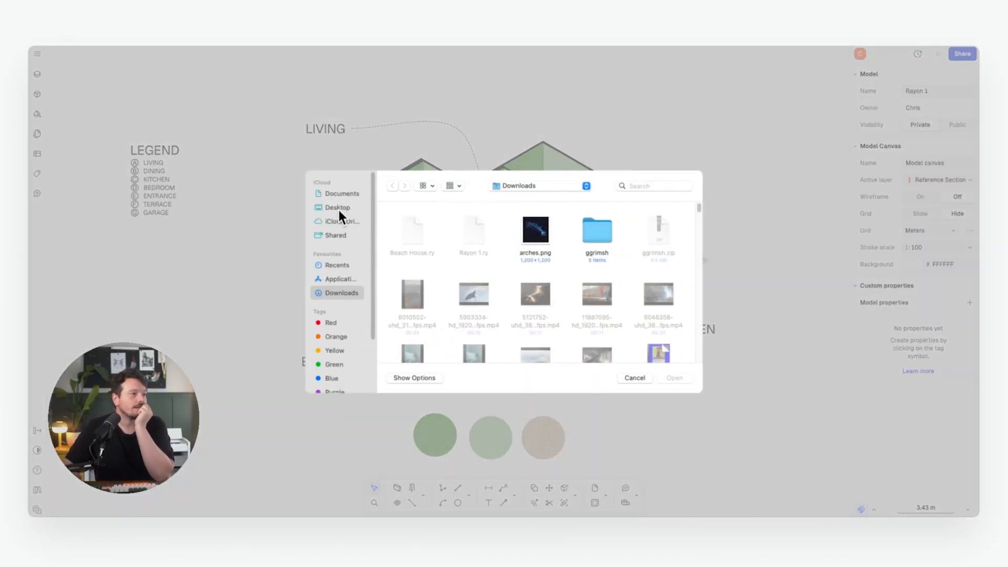
{"action": "left_click", "coordinate": [338, 209]}
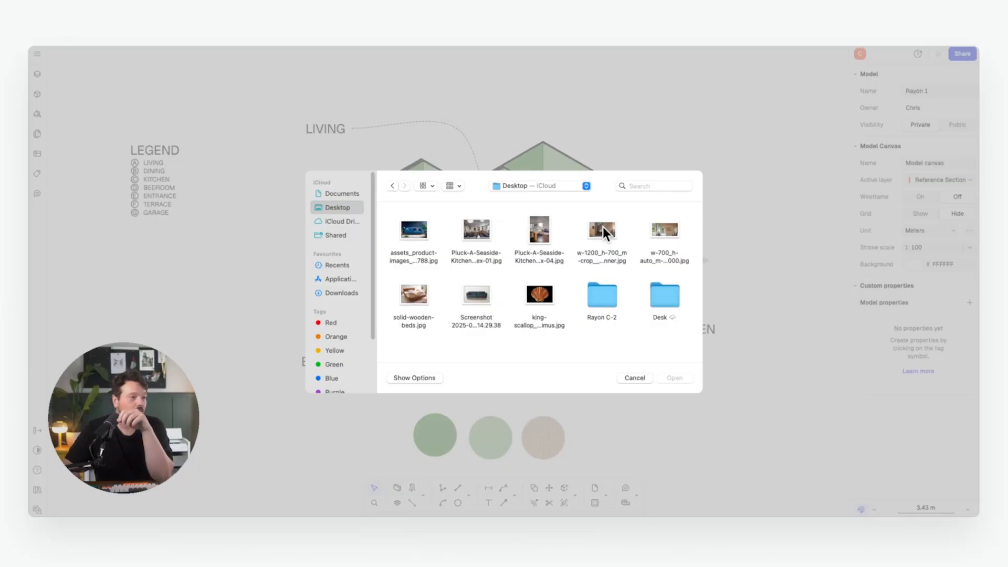
{"action": "double_click", "coordinate": [413, 294]}
{"action": "left_click", "coordinate": [315, 300]}
{"action": "left_click_drag", "start_coordinate": [383, 224], "coordinate": [257, 349]}
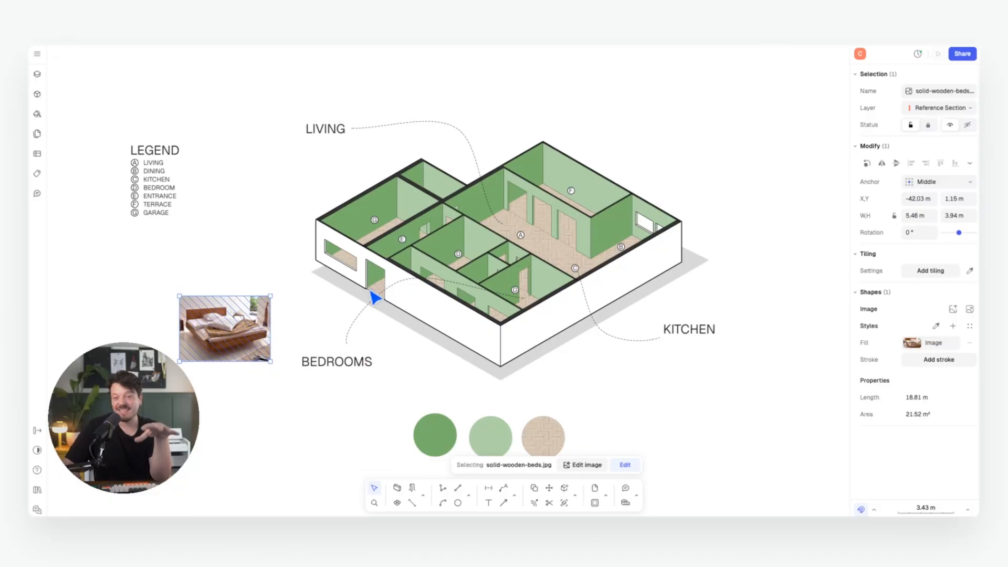
- Import the blue sofa product image and place it at a small size above the LIVING label
{"action": "scroll", "coordinate": [376, 292], "scroll_direction": "down", "scroll_amount": 3}
{"action": "scroll", "coordinate": [376, 292], "scroll_direction": "right", "scroll_amount": 2}
{"action": "left_click", "coordinate": [37, 53]}
{"action": "mouse_move", "coordinate": [126, 119]}
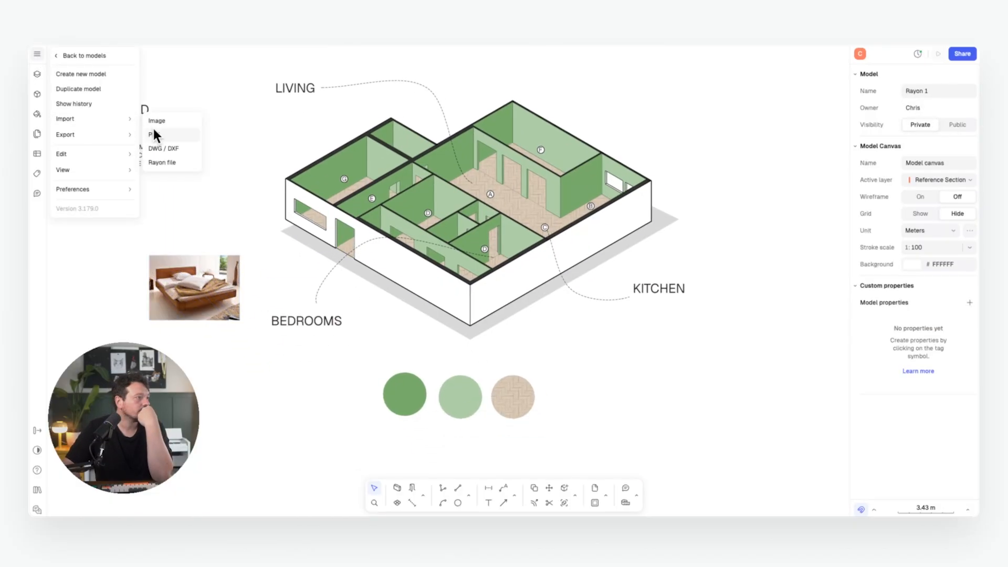
{"action": "left_click", "coordinate": [159, 121]}
{"action": "double_click", "coordinate": [415, 227]}
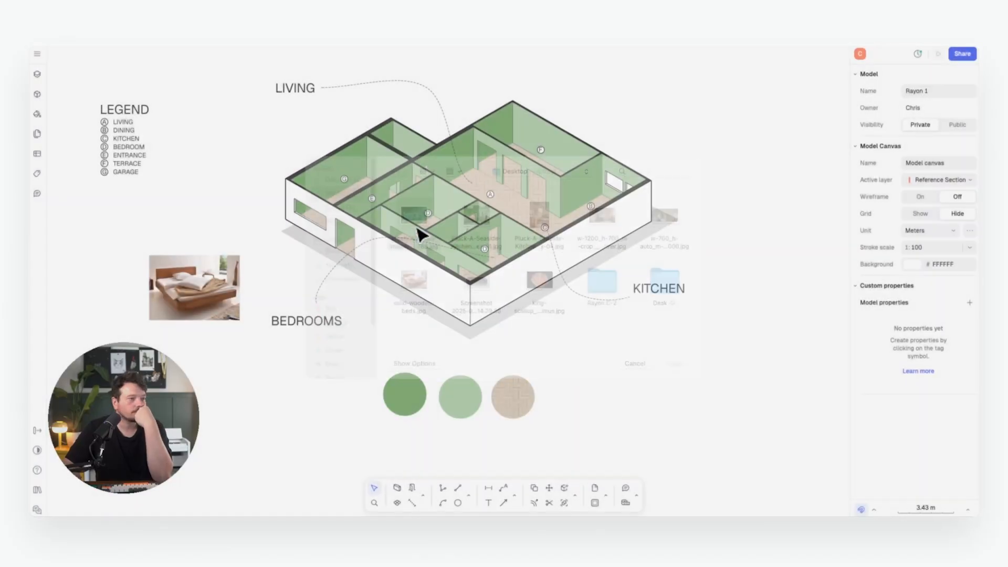
{"action": "left_click_drag", "start_coordinate": [585, 317], "coordinate": [285, 52]}
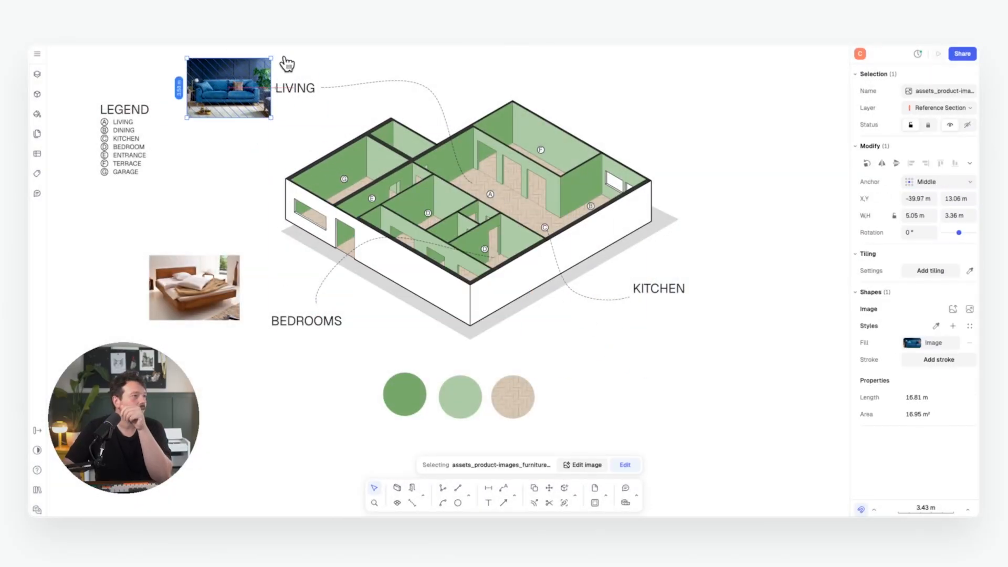
{"action": "key", "text": "ctrl+z"}
{"action": "middle_click_drag", "start_coordinate": [402, 104], "coordinate": [405, 185]}
{"action": "left_click_drag", "start_coordinate": [257, 157], "coordinate": [359, 110]}
{"action": "left_click", "coordinate": [124, 122]}
- Import the first Pluck-A-Seaside-Kitchen photo, shrink it to about 7.7 × 5.78 m and place it above and beside the KITCHEN label
{"action": "left_click", "coordinate": [37, 53]}
{"action": "mouse_move", "coordinate": [79, 120]}
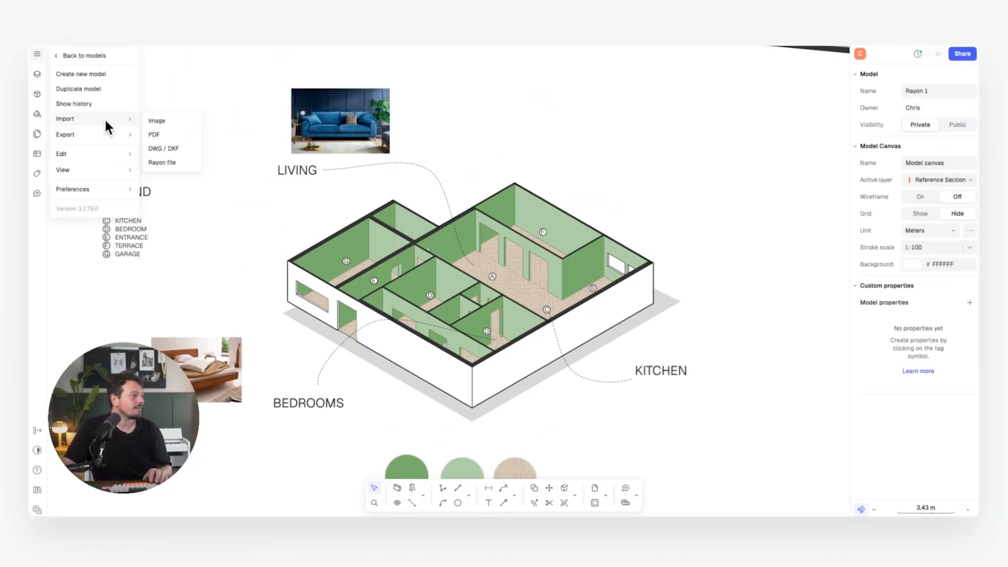
{"action": "left_click", "coordinate": [158, 121]}
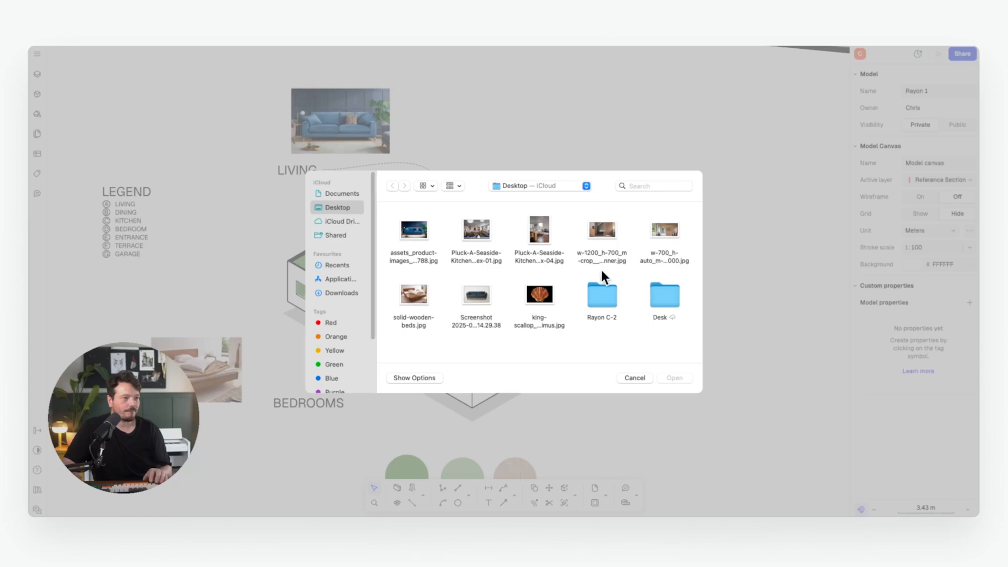
{"action": "left_click", "coordinate": [476, 231]}
{"action": "left_click", "coordinate": [674, 378]}
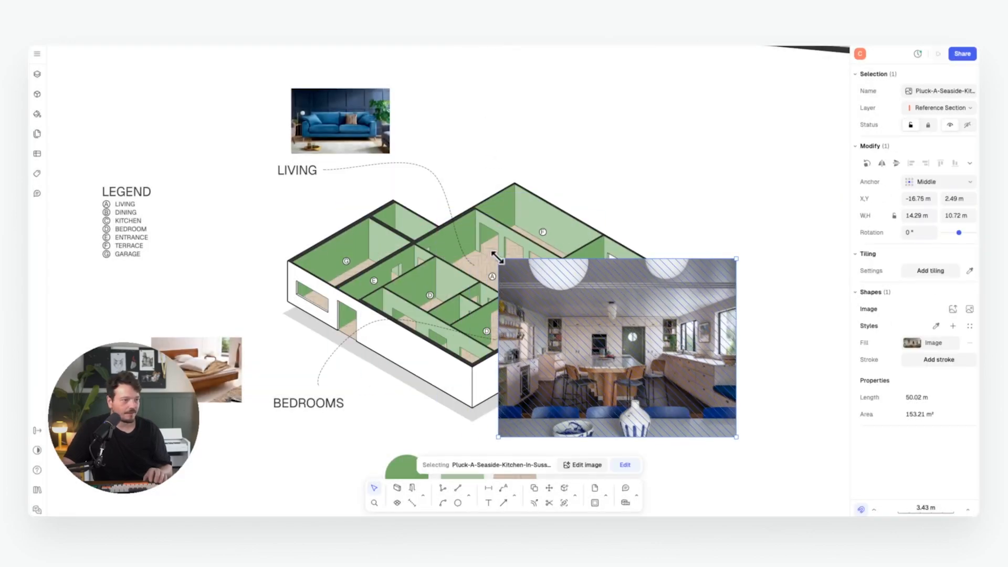
{"action": "left_click_drag", "start_coordinate": [498, 259], "coordinate": [608, 342]}
{"action": "left_click_drag", "start_coordinate": [662, 402], "coordinate": [729, 322]}
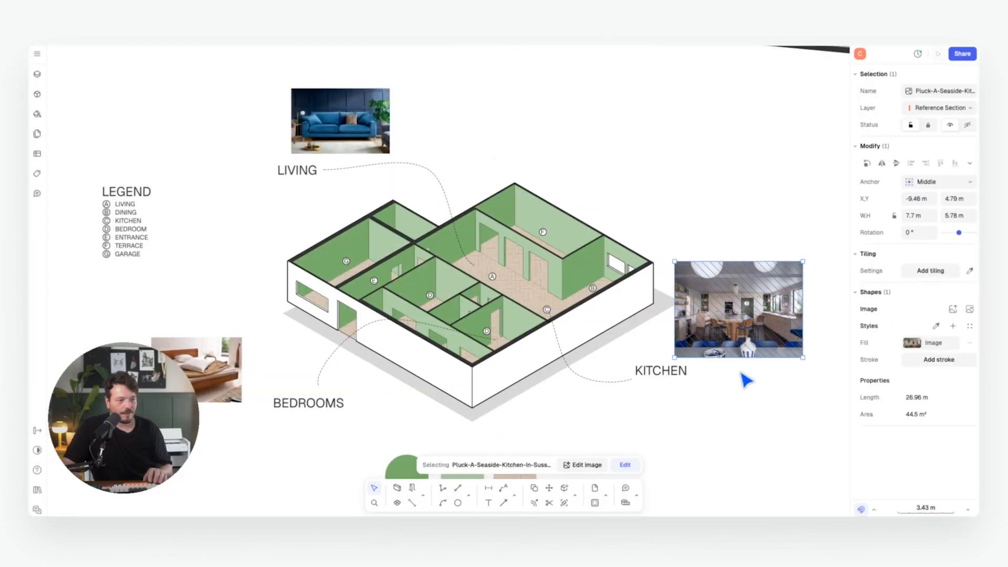
{"action": "left_click", "coordinate": [739, 371]}
- Import king-scallop_pecten-maximus.jpg, shrink it to about 10.19 × 6.79 m and place it over the lower corner of the kitchen photo
{"action": "middle_click_drag", "start_coordinate": [739, 362], "coordinate": [643, 352]}
{"action": "scroll", "coordinate": [632, 366], "scroll_direction": "down", "scroll_amount": 1}
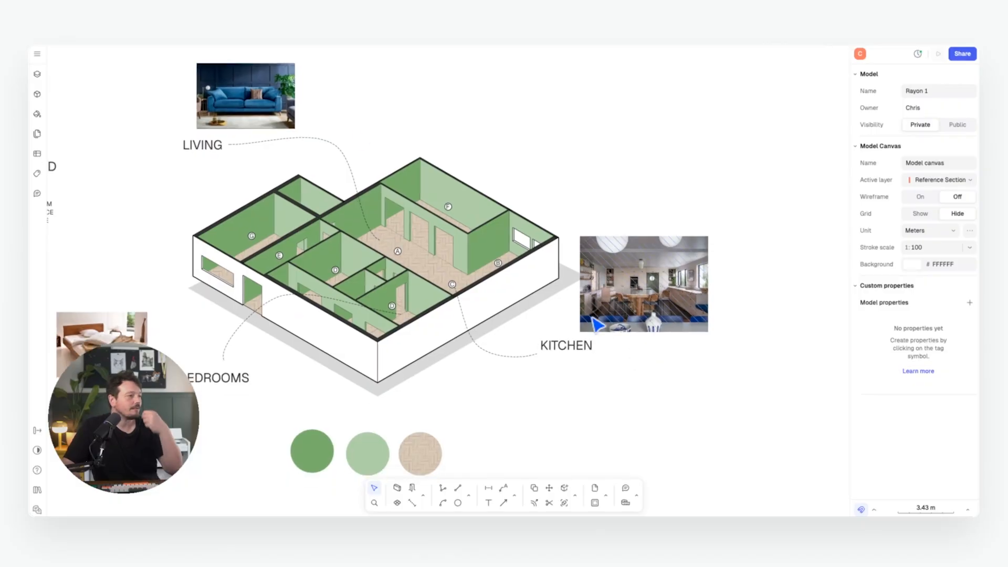
{"action": "left_click", "coordinate": [38, 53]}
{"action": "left_click", "coordinate": [192, 186]}
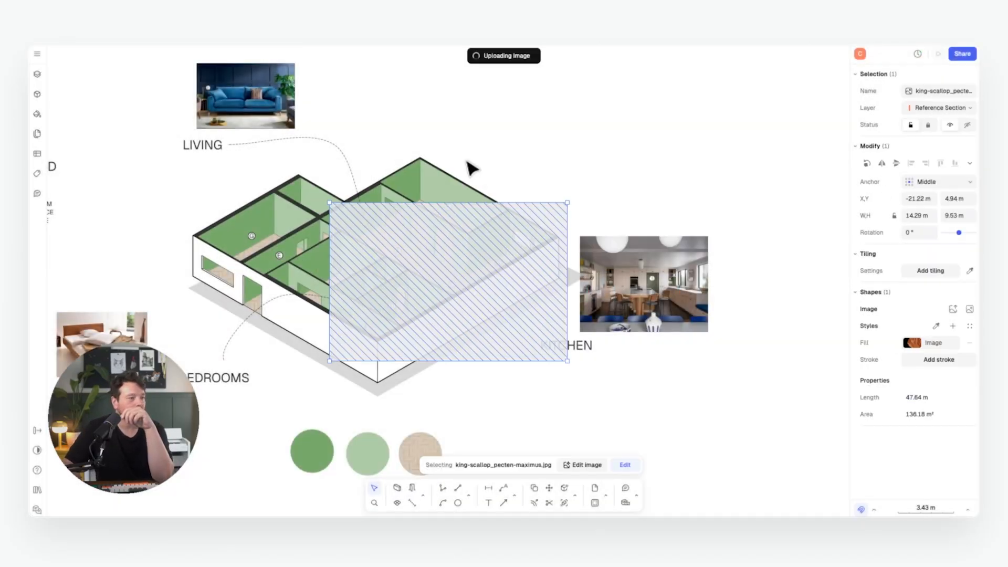
{"action": "left_click_drag", "start_coordinate": [445, 261], "coordinate": [696, 330]}
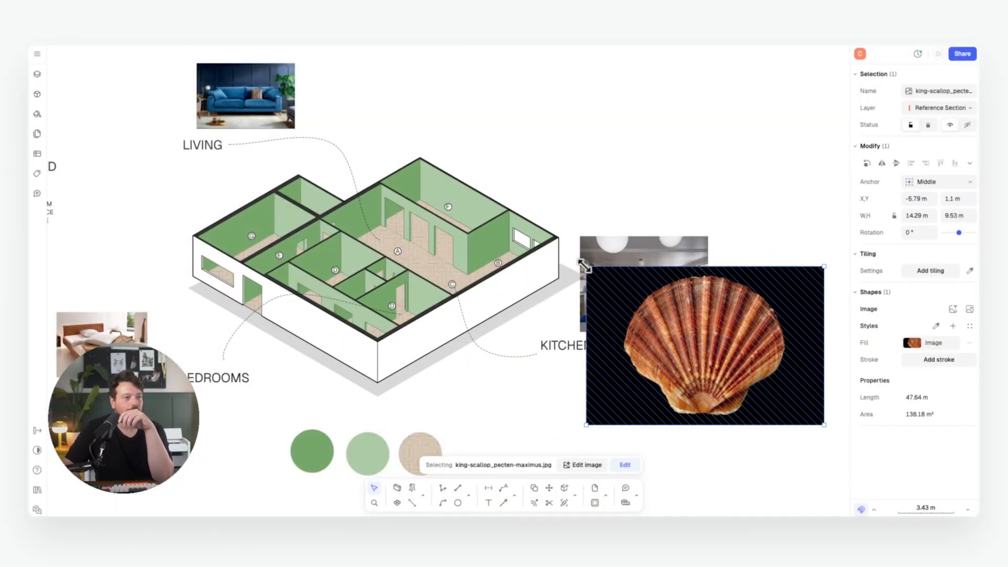
{"action": "left_click_drag", "start_coordinate": [586, 266], "coordinate": [654, 312]}
{"action": "left_click_drag", "start_coordinate": [720, 354], "coordinate": [699, 335]}
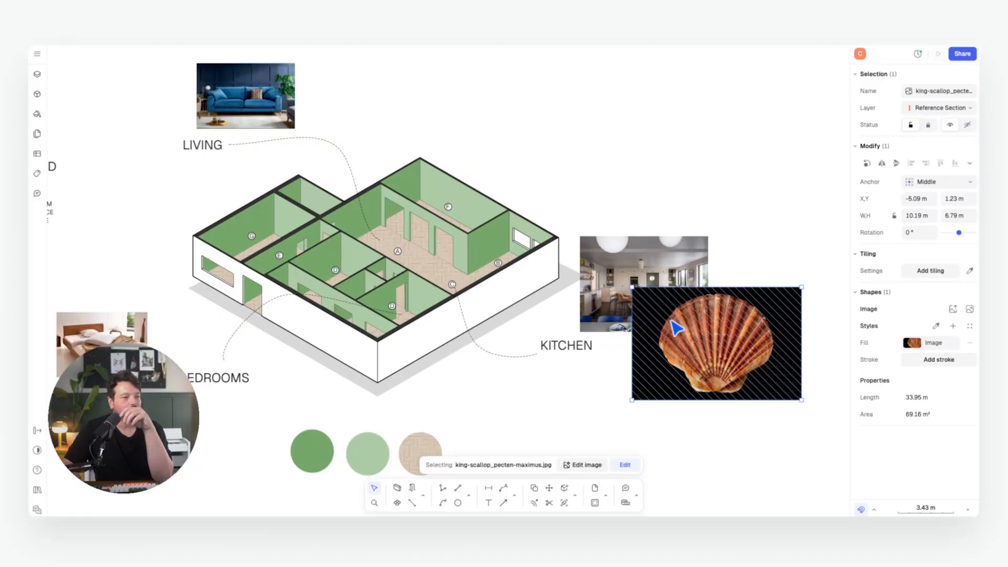
- Remove the background from the scallop shell image
{"action": "left_click", "coordinate": [581, 465]}
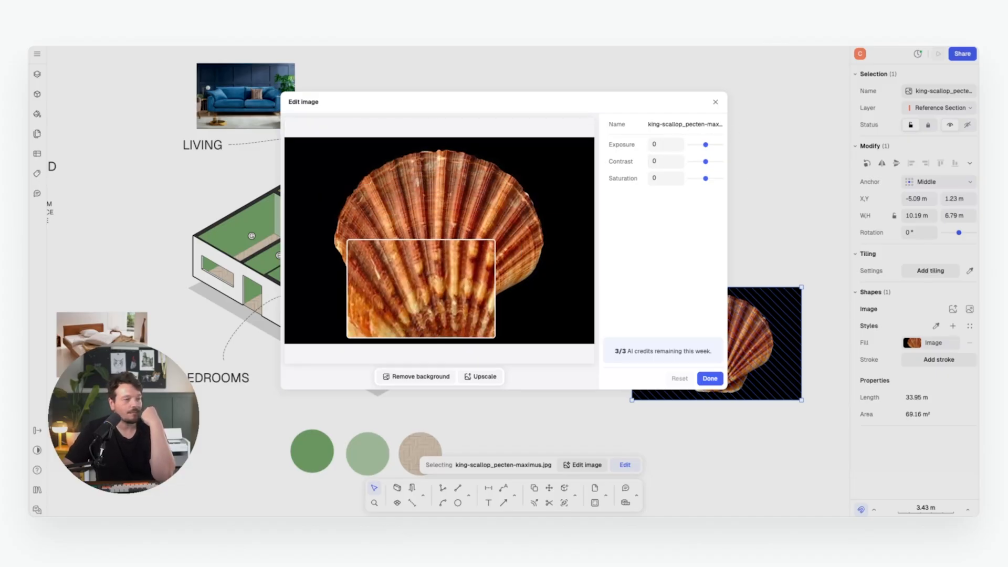
{"action": "left_click", "coordinate": [406, 376]}
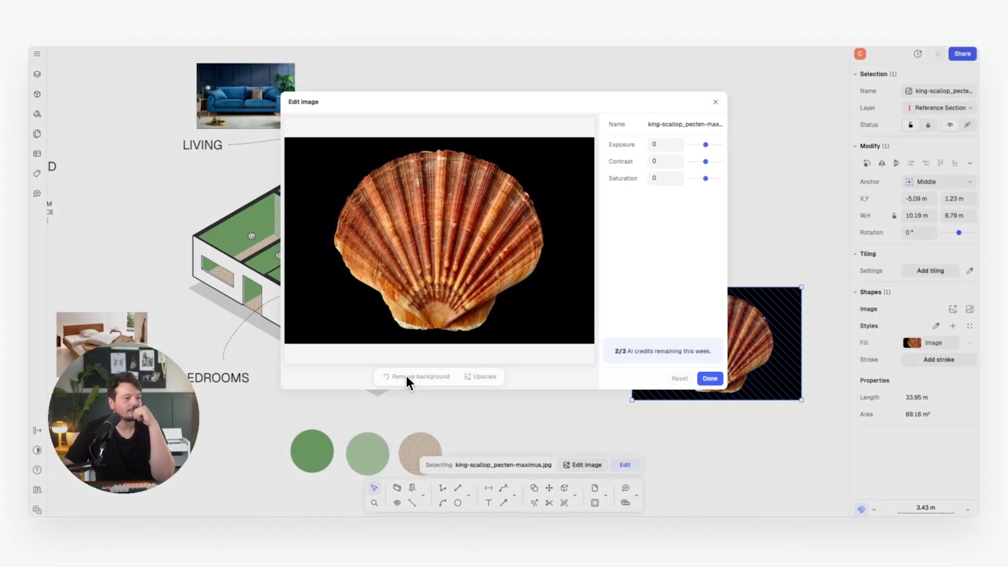
{"action": "left_click", "coordinate": [709, 378]}
{"action": "left_click", "coordinate": [753, 257]}
- Shrink the scallop over the kitchen photo's lower corner and resize the kitchen photo to about 6.7 × 5.02 m
{"action": "left_click_drag", "start_coordinate": [714, 358], "coordinate": [715, 339]}
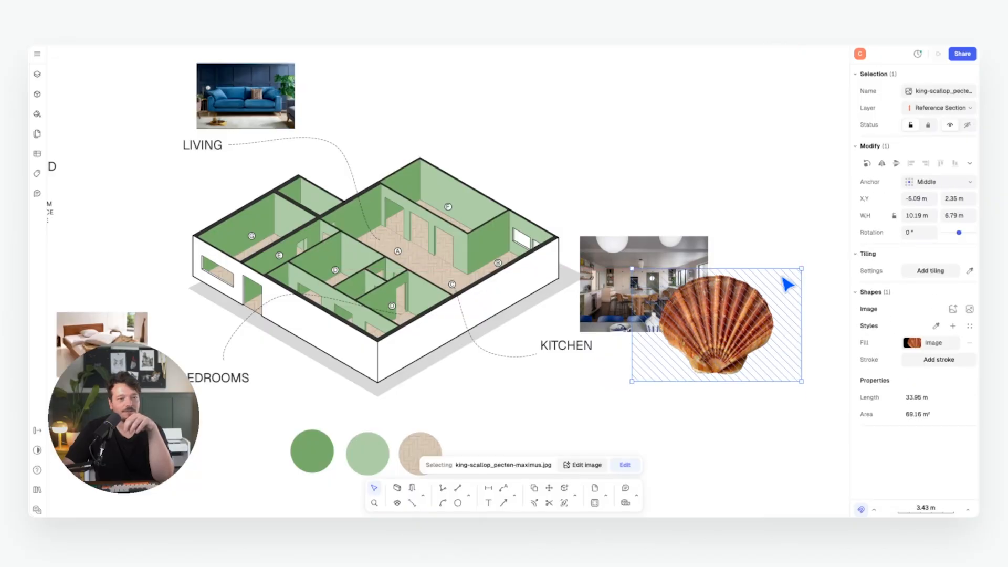
{"action": "left_click_drag", "start_coordinate": [797, 269], "coordinate": [741, 313]}
{"action": "left_click_drag", "start_coordinate": [689, 346], "coordinate": [710, 335]}
{"action": "left_click_drag", "start_coordinate": [638, 286], "coordinate": [650, 290]}
{"action": "left_click_drag", "start_coordinate": [721, 240], "coordinate": [703, 253]}
{"action": "left_click_drag", "start_coordinate": [680, 282], "coordinate": [685, 275]}
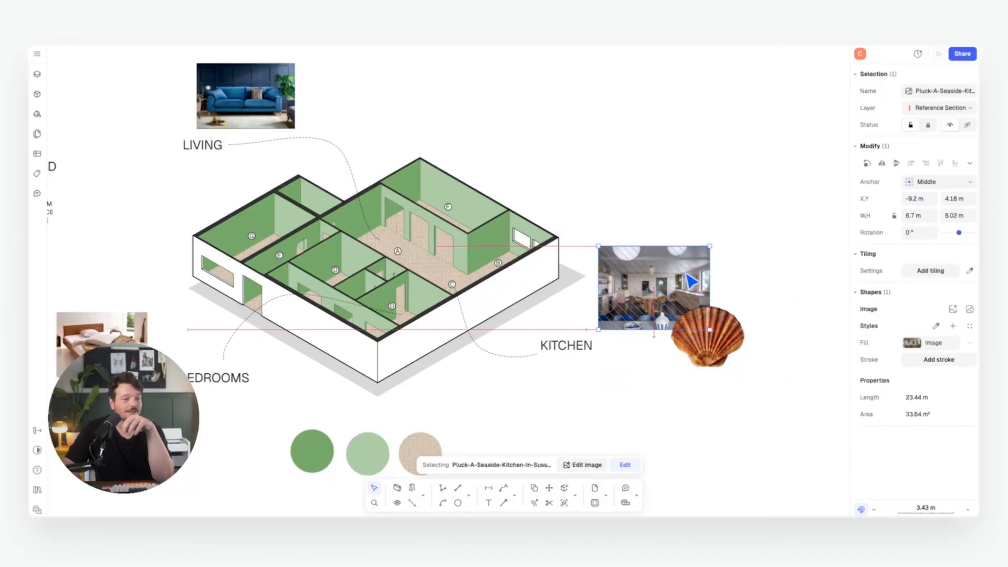
{"action": "left_click", "coordinate": [742, 253]}
- Enlarge the sofa image above the LIVING label to about 7.79 × 5.19 m
{"action": "middle_click_drag", "start_coordinate": [738, 286], "coordinate": [701, 256]}
{"action": "middle_click_drag", "start_coordinate": [574, 290], "coordinate": [592, 283]}
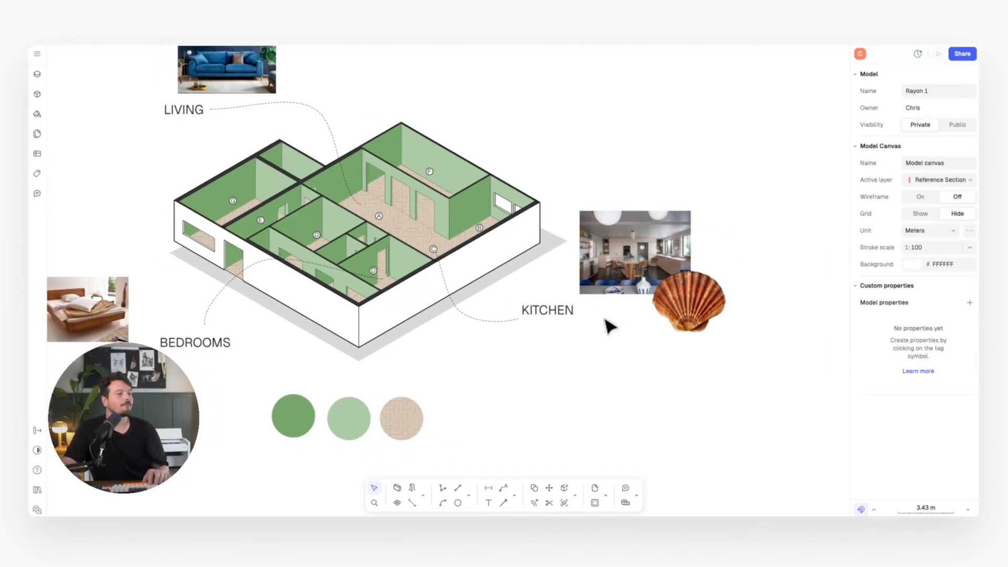
{"action": "scroll", "coordinate": [248, 52], "scroll_direction": "up", "scroll_amount": 5}
{"action": "middle_click_drag", "start_coordinate": [248, 52], "coordinate": [420, 186]}
{"action": "left_click", "coordinate": [421, 187]}
{"action": "left_click_drag", "start_coordinate": [490, 144], "coordinate": [571, 93]}
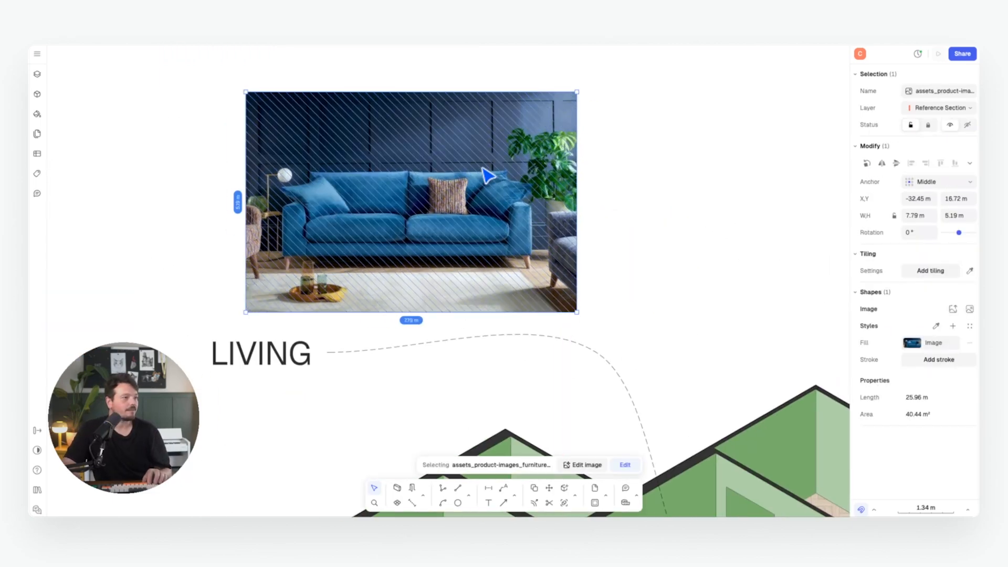
- Remove the background from the sofa image
{"action": "left_click", "coordinate": [574, 463]}
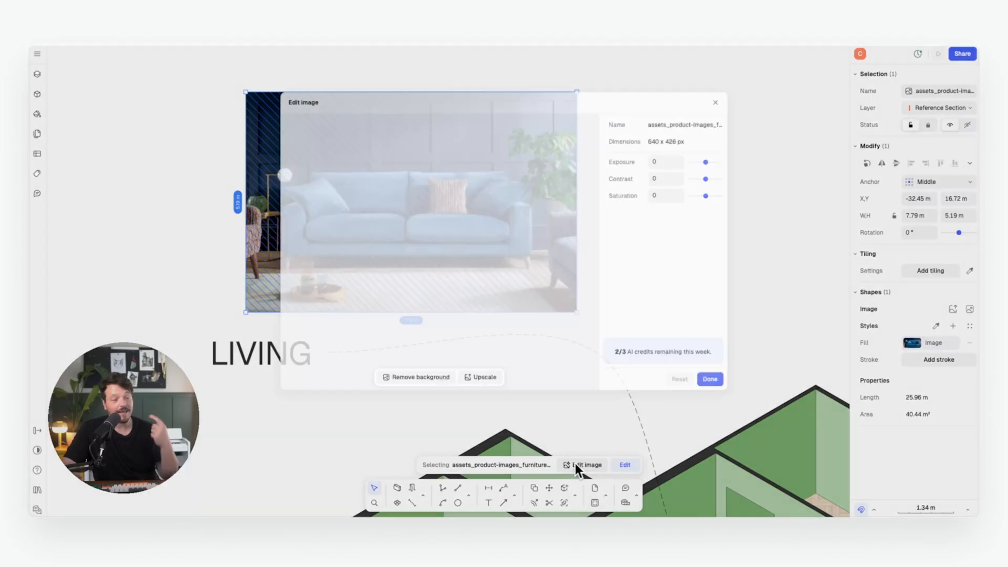
{"action": "left_click", "coordinate": [419, 375]}
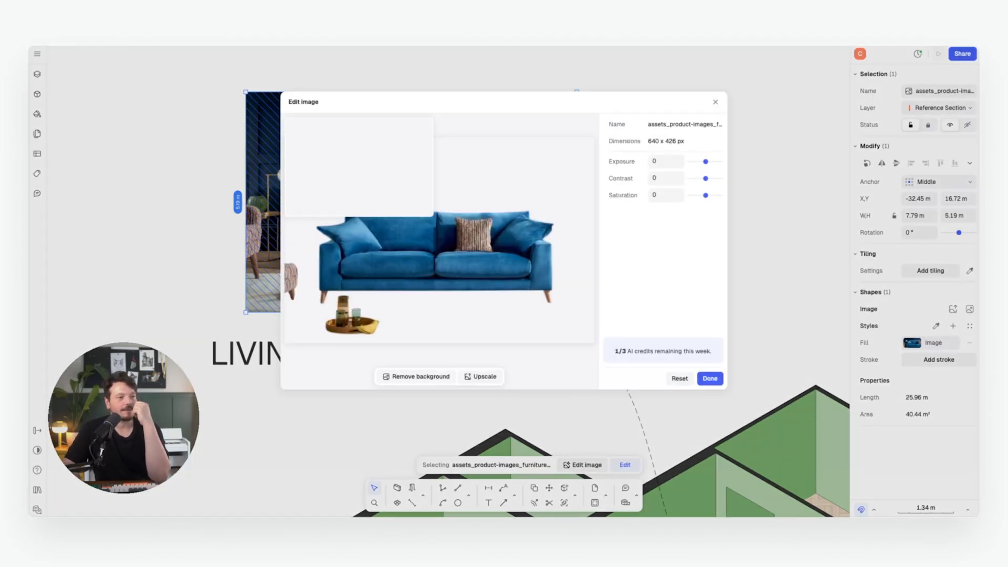
{"action": "left_click", "coordinate": [708, 378]}
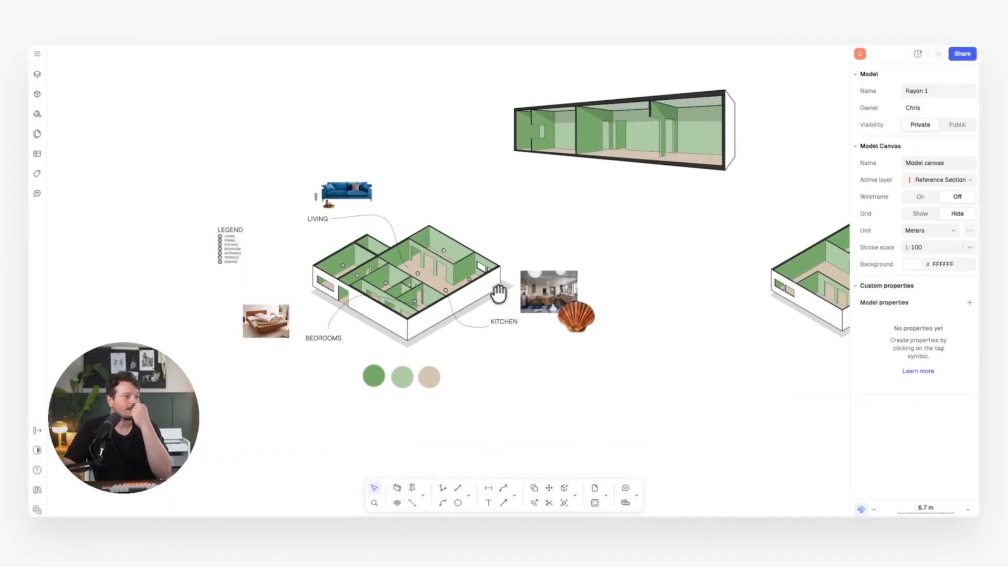
- Copy the herringbone swatch circle to behind the sofa image and enlarge the copy to about 4.91 m in diameter
{"action": "scroll", "coordinate": [441, 376], "scroll_direction": "up", "scroll_amount": 5}
{"action": "double_click", "coordinate": [439, 373]}
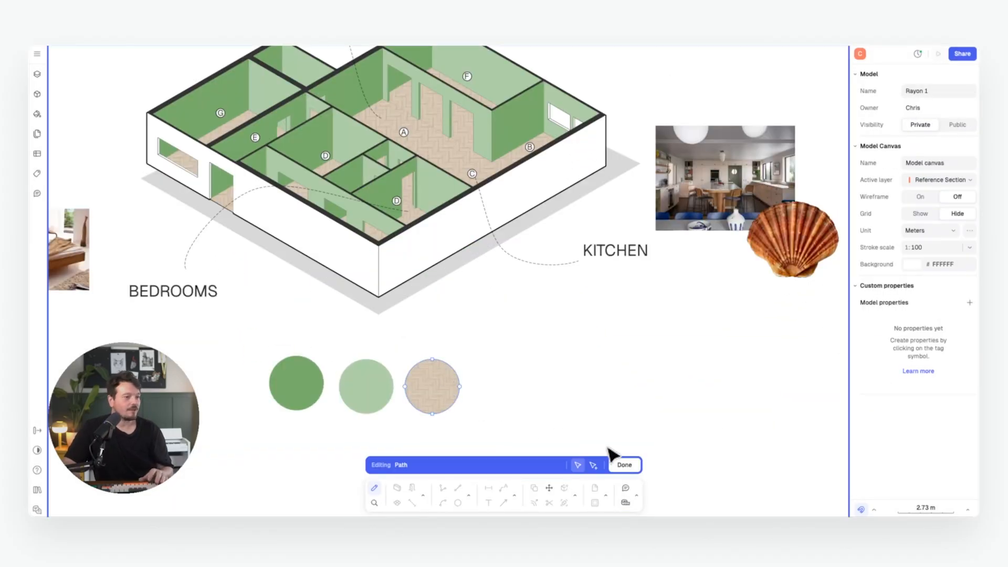
{"action": "left_click", "coordinate": [624, 464]}
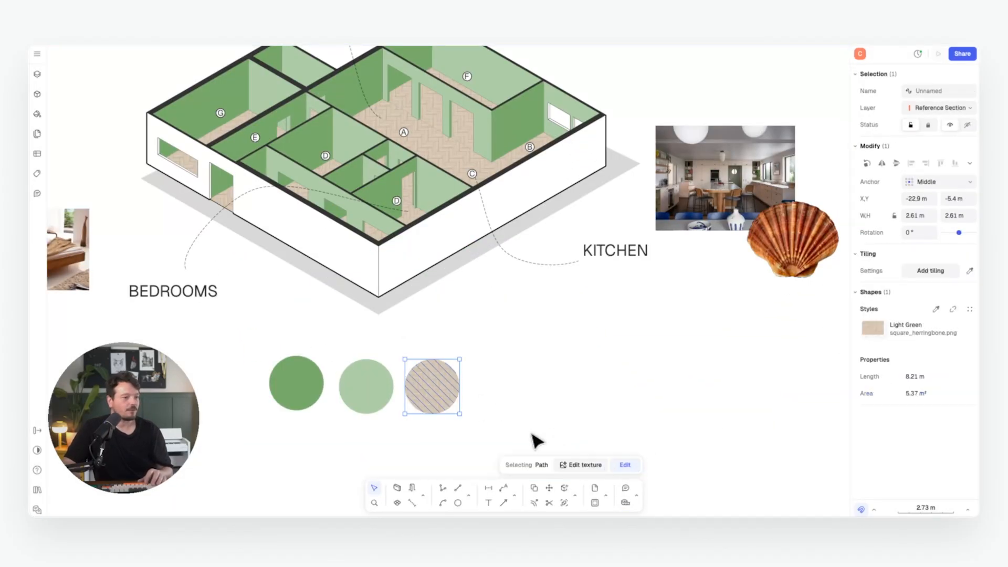
{"action": "key", "text": "m"}
{"action": "left_click", "coordinate": [431, 386]}
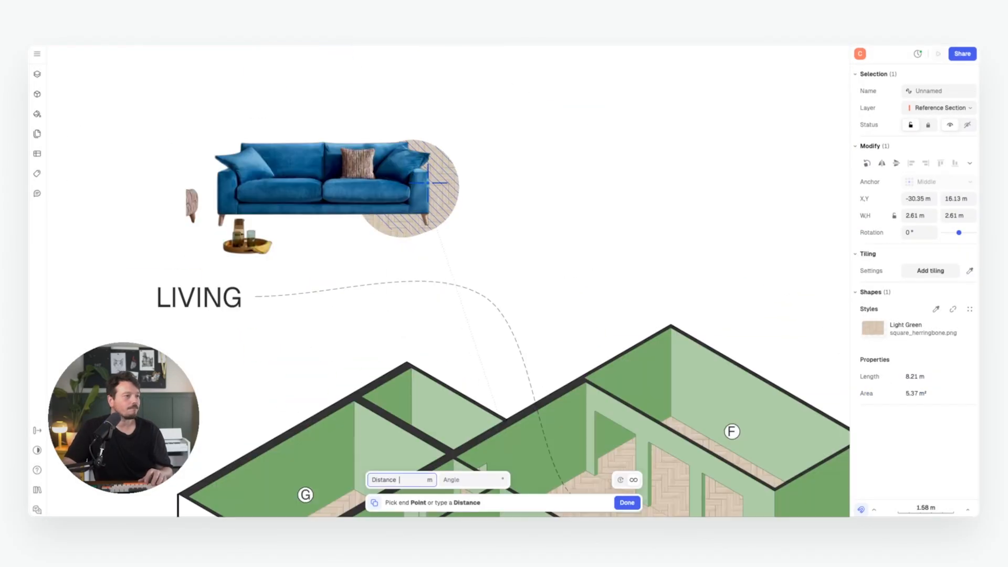
{"action": "left_click", "coordinate": [402, 190]}
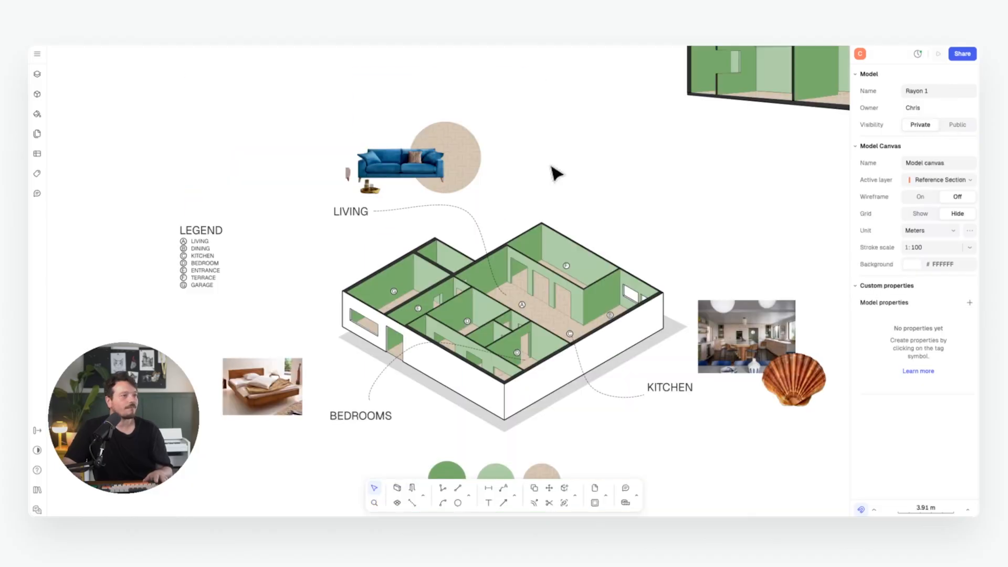
{"action": "scroll", "coordinate": [553, 171], "scroll_direction": "down", "scroll_amount": 2}
{"action": "left_click", "coordinate": [369, 59]}
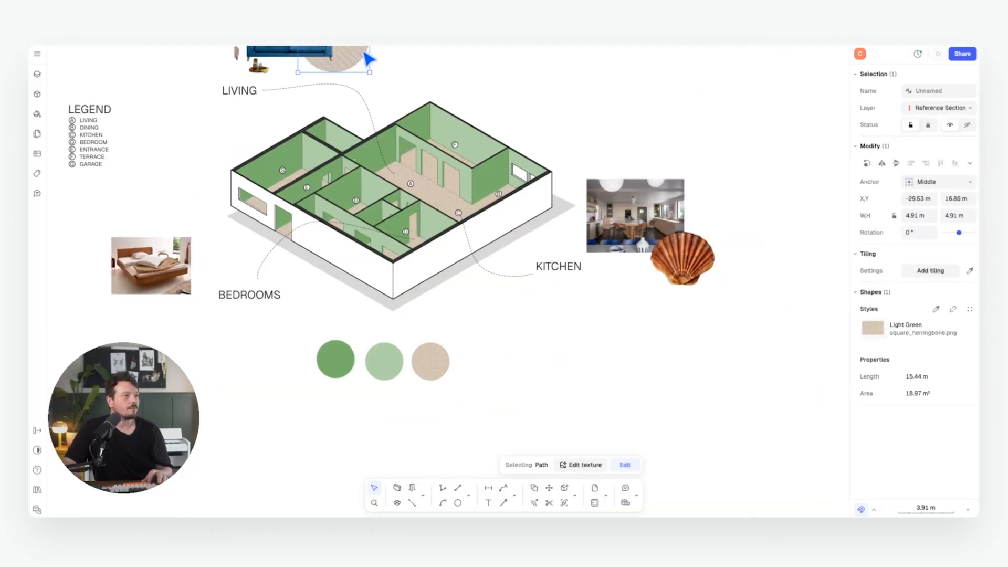
{"action": "key", "text": "Escape"}
- Bring the bed image to the front of its layer and shift it slightly so it overlaps the wood-panelled bedroom photo
{"action": "middle_click_drag", "start_coordinate": [369, 59], "coordinate": [457, 120]}
{"action": "right_click", "coordinate": [322, 265]}
{"action": "mouse_move", "coordinate": [379, 460]}
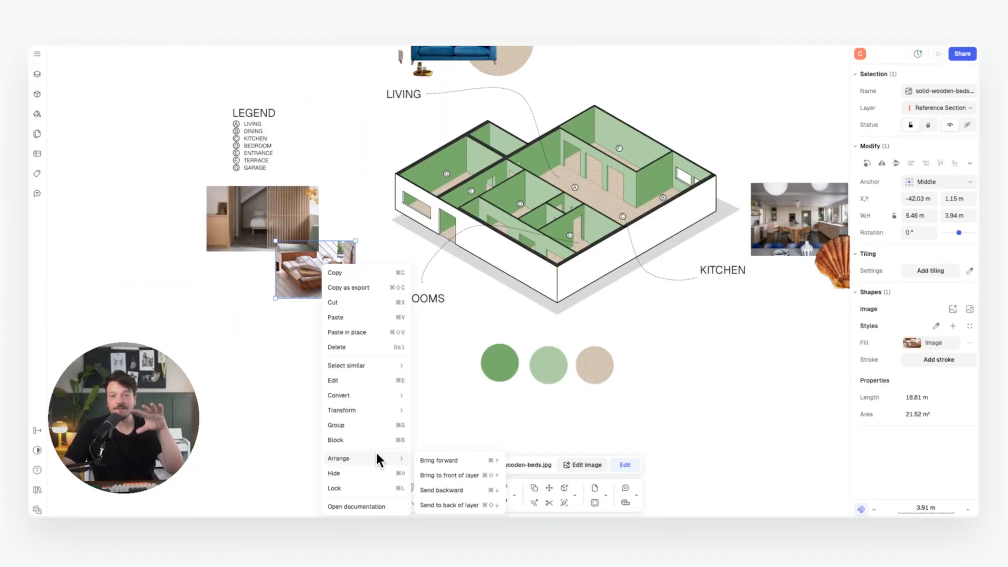
{"action": "left_click", "coordinate": [446, 476]}
{"action": "left_click_drag", "start_coordinate": [316, 284], "coordinate": [319, 272]}
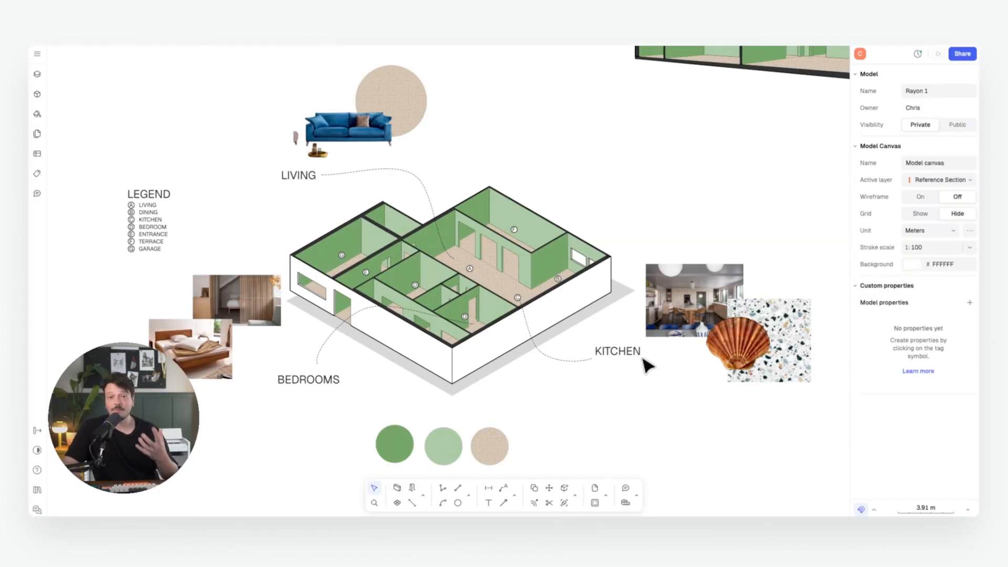
{"action": "middle_click_drag", "start_coordinate": [554, 346], "coordinate": [568, 323]}
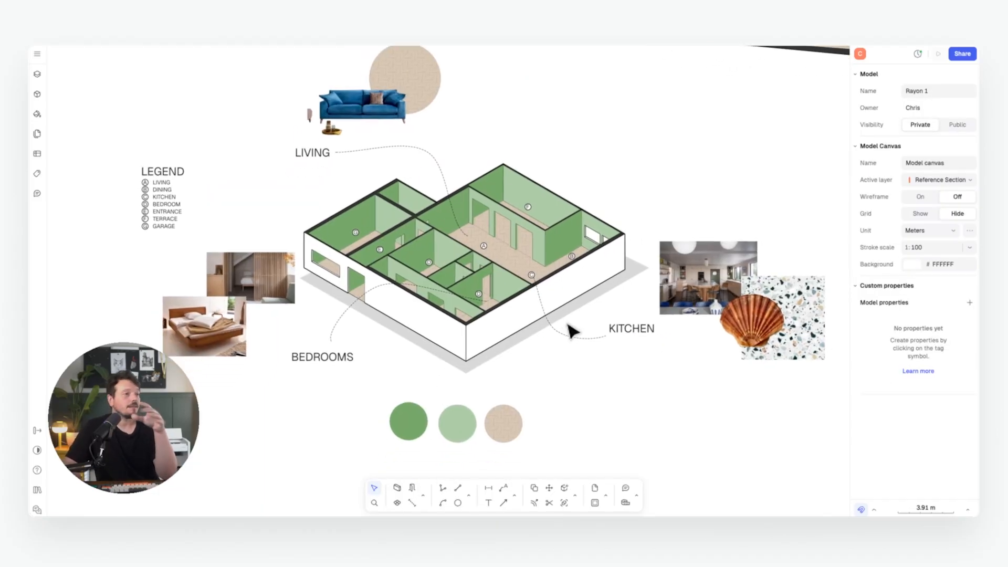
{"action": "middle_click_drag", "start_coordinate": [452, 226], "coordinate": [439, 211]}
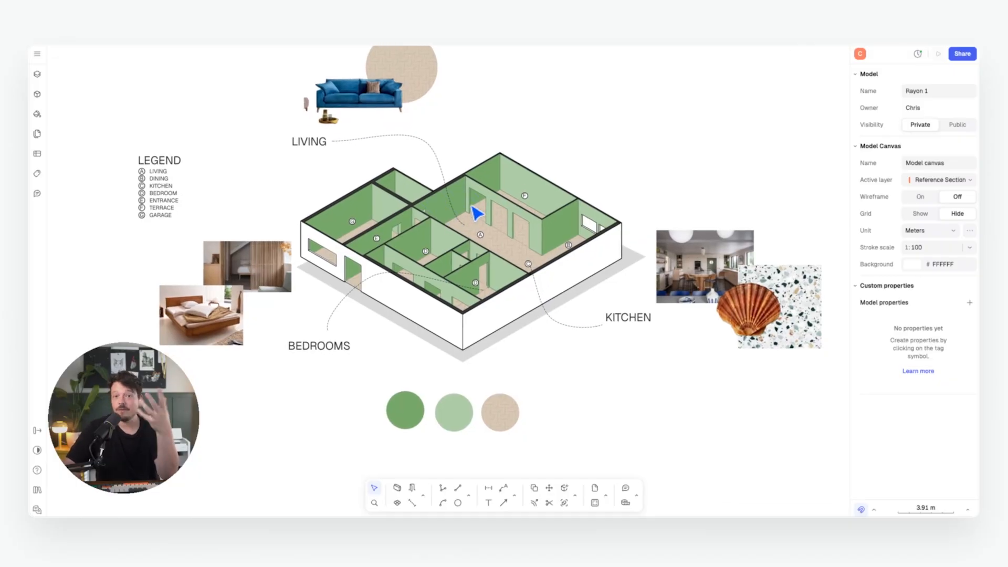
- Change the solid fill of the Dark Green style used by the swatch circle to a dark blue matching the sofa
{"action": "left_click", "coordinate": [412, 417]}
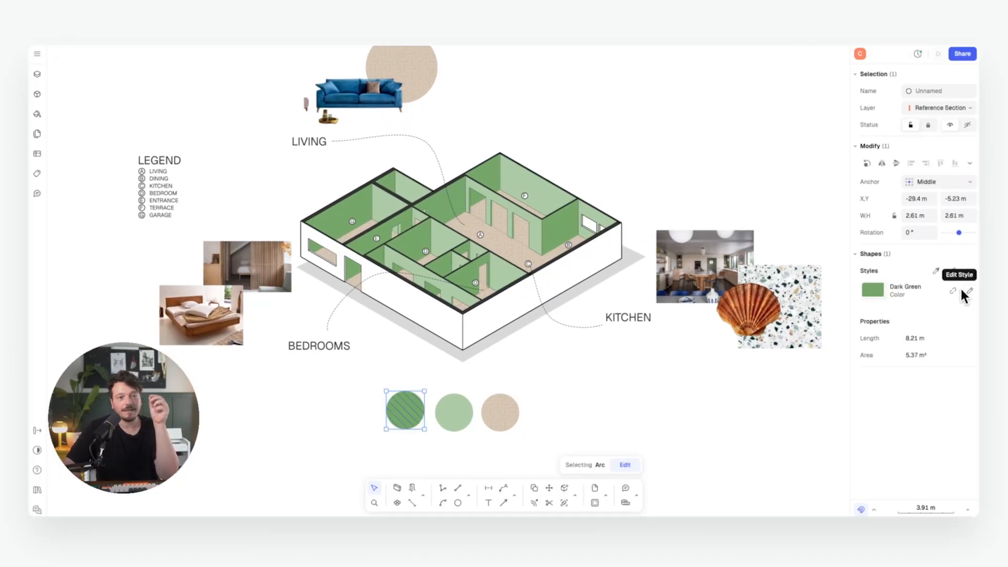
{"action": "left_click", "coordinate": [969, 291]}
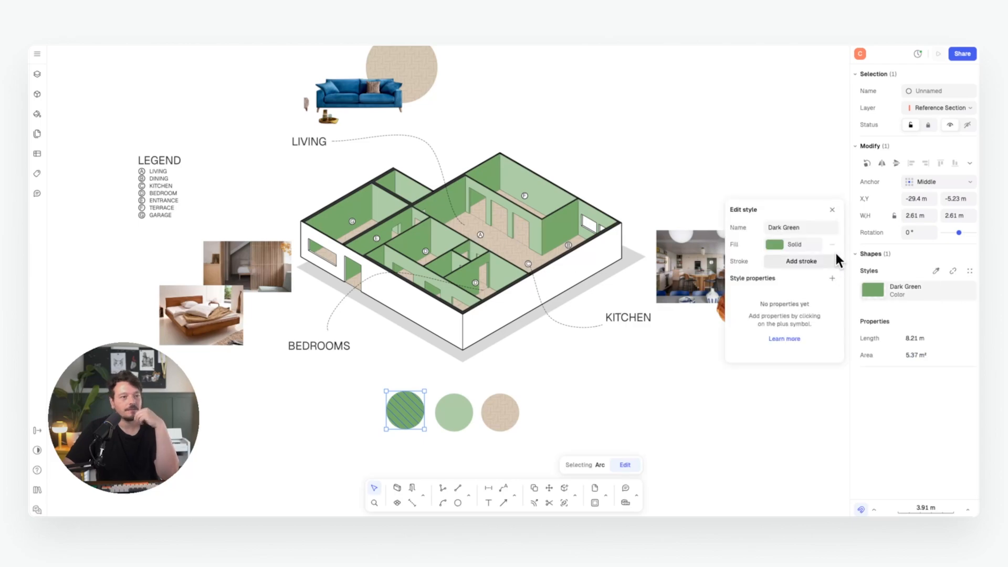
{"action": "left_click", "coordinate": [771, 245]}
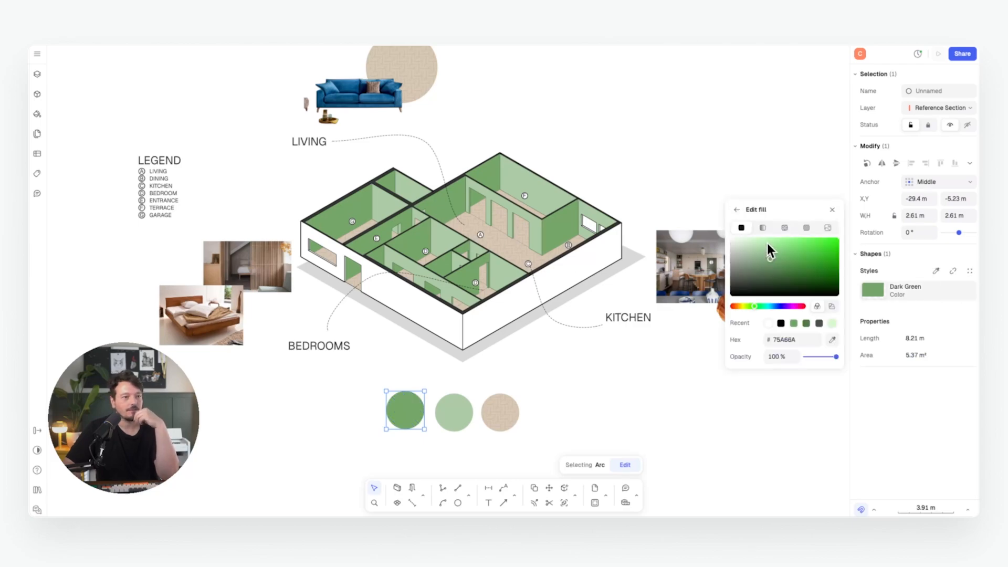
{"action": "left_click", "coordinate": [830, 302]}
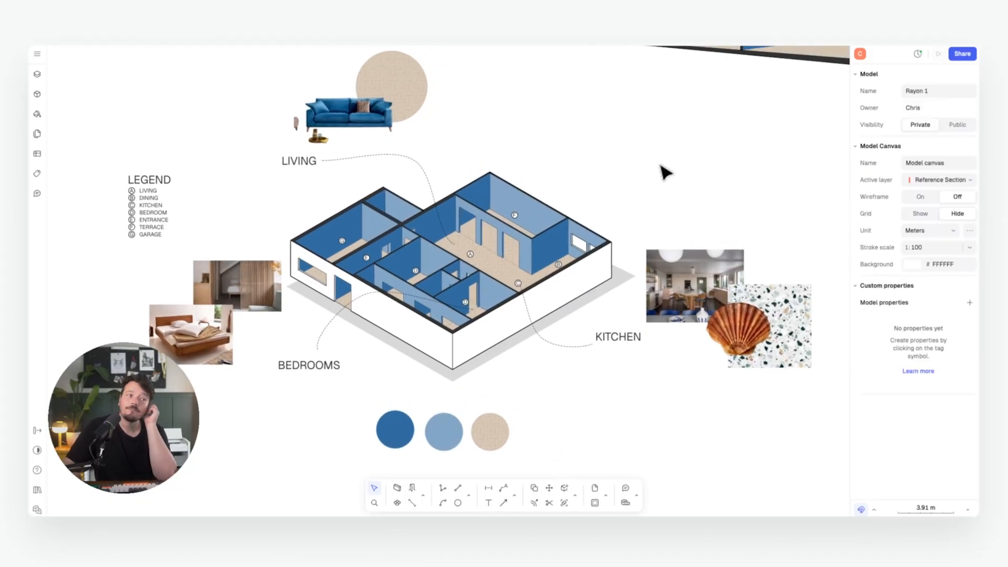
- Examine the recoloured section and isometric drawings across the model canvas
{"action": "scroll", "coordinate": [662, 167], "scroll_direction": "down", "scroll_amount": 5}
{"action": "middle_click_drag", "start_coordinate": [747, 110], "coordinate": [474, 117]}
{"action": "scroll", "coordinate": [474, 117], "scroll_direction": "up", "scroll_amount": 3}
{"action": "middle_click_drag", "start_coordinate": [580, 162], "coordinate": [429, 89]}
{"action": "middle_click_drag", "start_coordinate": [574, 222], "coordinate": [432, 219]}
{"action": "middle_click_drag", "start_coordinate": [537, 214], "coordinate": [453, 236]}
{"action": "middle_click_drag", "start_coordinate": [458, 212], "coordinate": [630, 235]}
{"action": "middle_click_drag", "start_coordinate": [481, 174], "coordinate": [667, 229]}
{"action": "middle_click_drag", "start_coordinate": [462, 128], "coordinate": [537, 141]}
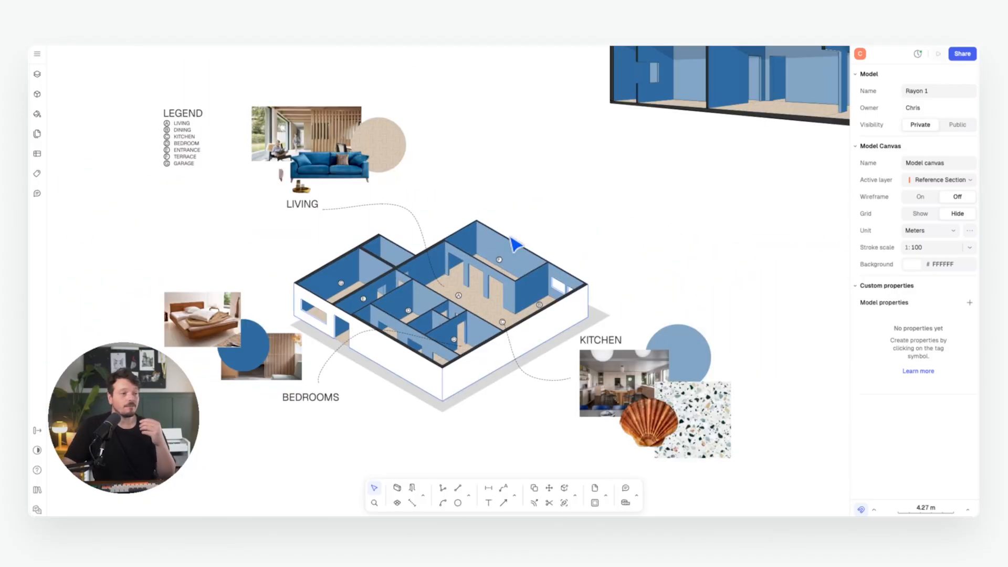
- Move the sectional perspective and its label to the empty area above the KITCHEN images and scale the drawing down to fit
{"action": "middle_click_drag", "start_coordinate": [516, 245], "coordinate": [405, 263]}
{"action": "scroll", "coordinate": [405, 263], "scroll_direction": "down", "scroll_amount": 3}
{"action": "left_click_drag", "start_coordinate": [765, 75], "coordinate": [424, 235]}
{"action": "left_click_drag", "start_coordinate": [727, 86], "coordinate": [598, 115]}
{"action": "left_click_drag", "start_coordinate": [572, 173], "coordinate": [484, 228]}
{"action": "left_click_drag", "start_coordinate": [514, 177], "coordinate": [572, 142]}
{"action": "left_click_drag", "start_coordinate": [526, 198], "coordinate": [508, 200]}
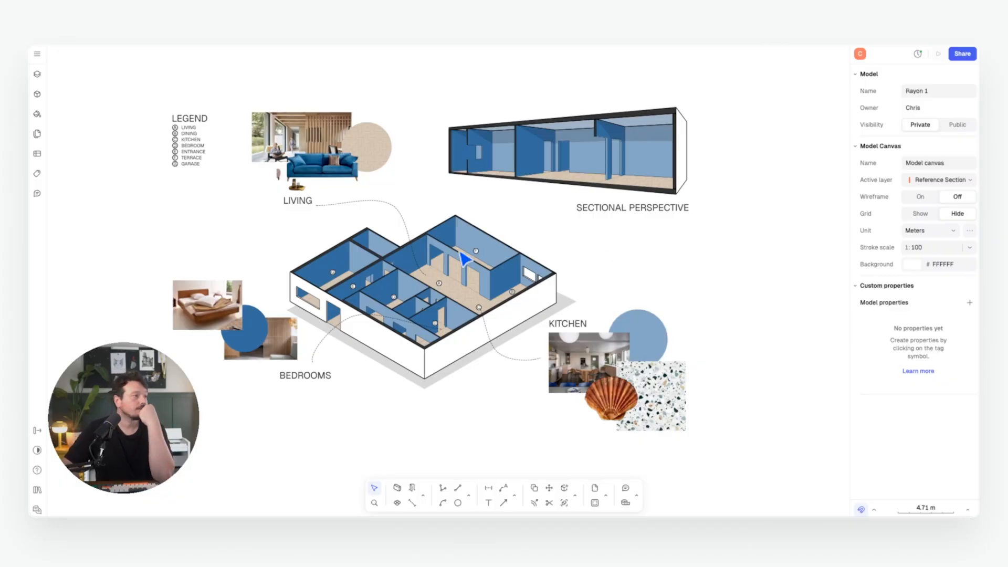
- Switch to the paper canvas and set its page format to A3
{"action": "scroll", "coordinate": [519, 145], "scroll_direction": "left", "scroll_amount": 3}
{"action": "left_click", "coordinate": [37, 74]}
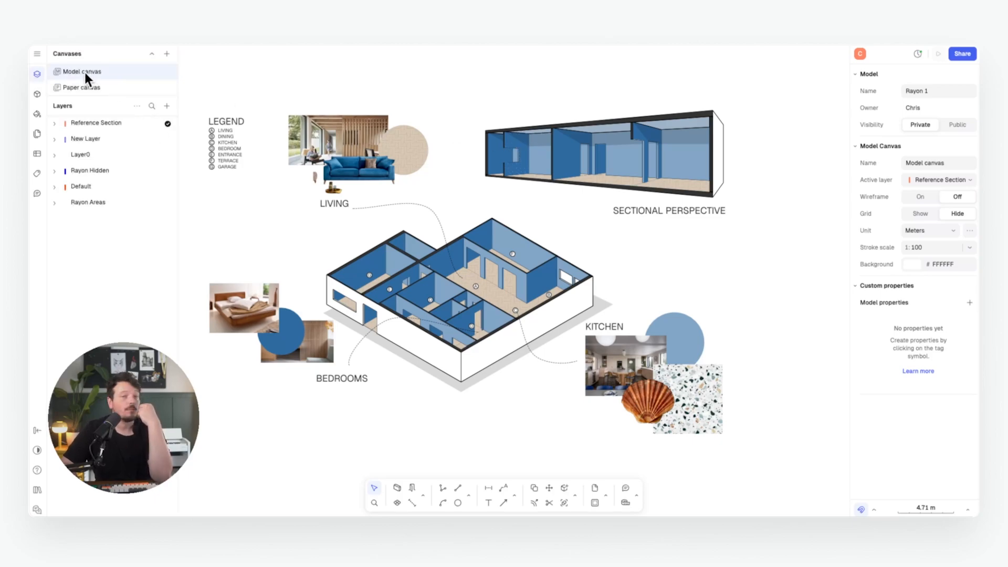
{"action": "left_click", "coordinate": [93, 87]}
{"action": "left_click", "coordinate": [573, 56]}
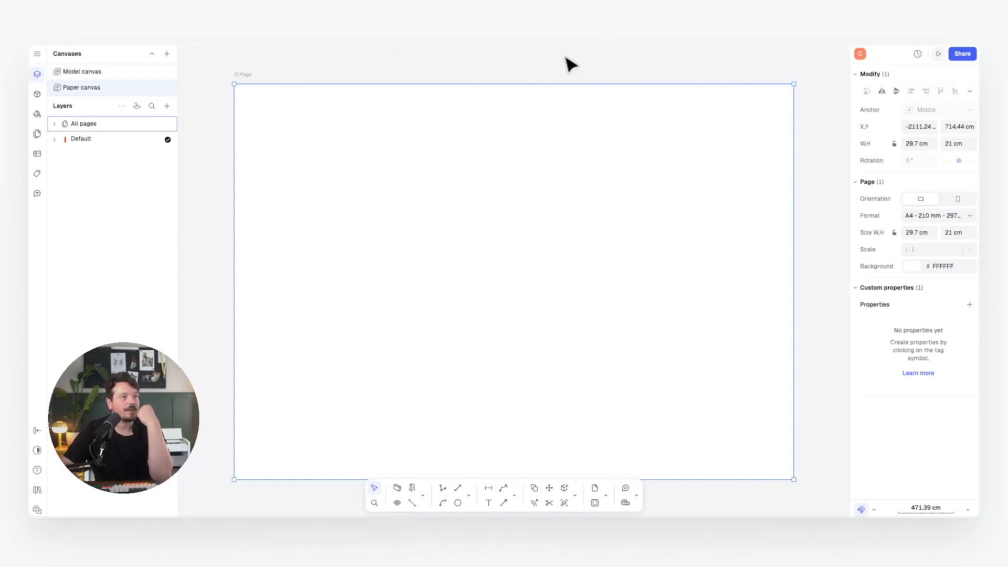
{"action": "left_click", "coordinate": [943, 216]}
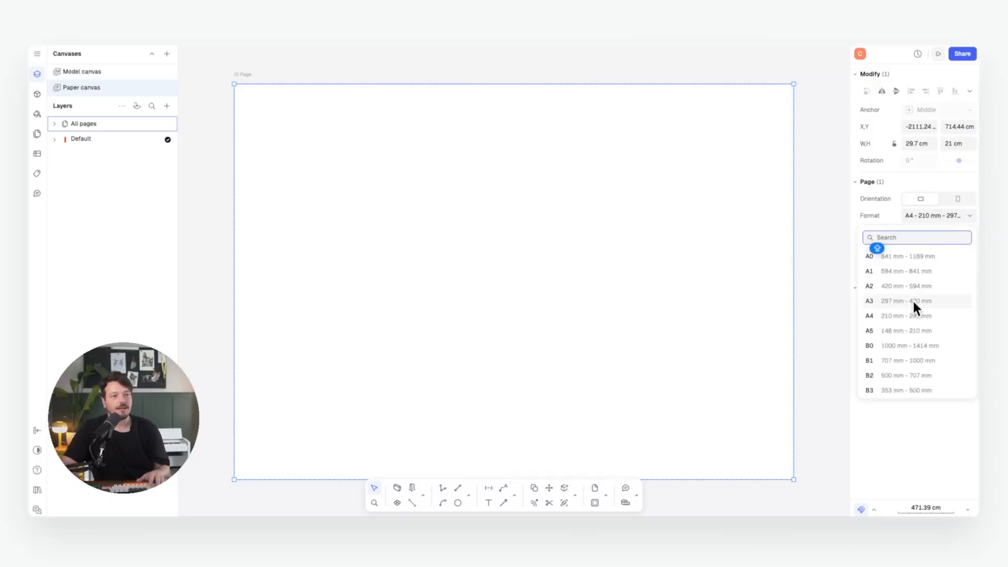
{"action": "left_click", "coordinate": [910, 301]}
{"action": "scroll", "coordinate": [435, 270], "scroll_direction": "down", "scroll_amount": 10}
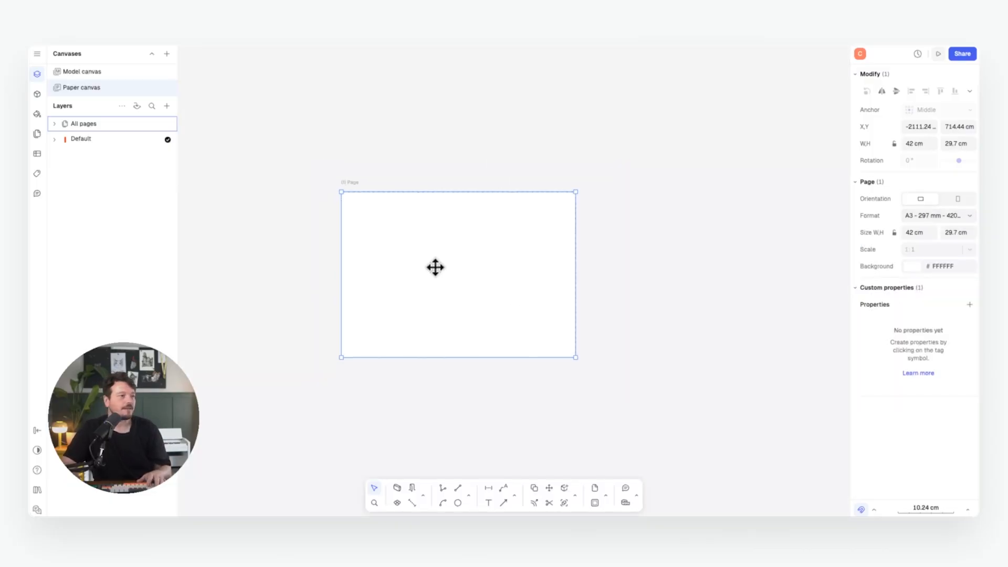
{"action": "left_click", "coordinate": [622, 258]}
{"action": "scroll", "coordinate": [451, 240], "scroll_direction": "up", "scroll_amount": 1}
{"action": "middle_click_drag", "start_coordinate": [418, 240], "coordinate": [436, 239]}
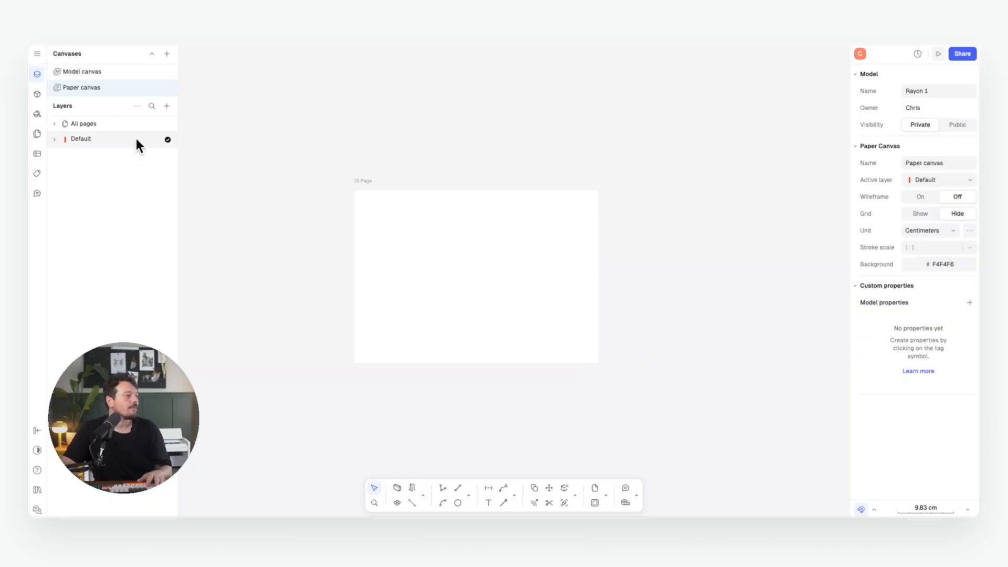
- Search the block library for TITLE SHEET and place the horizontal title block with tags on the paper canvas
{"action": "left_click", "coordinate": [37, 94]}
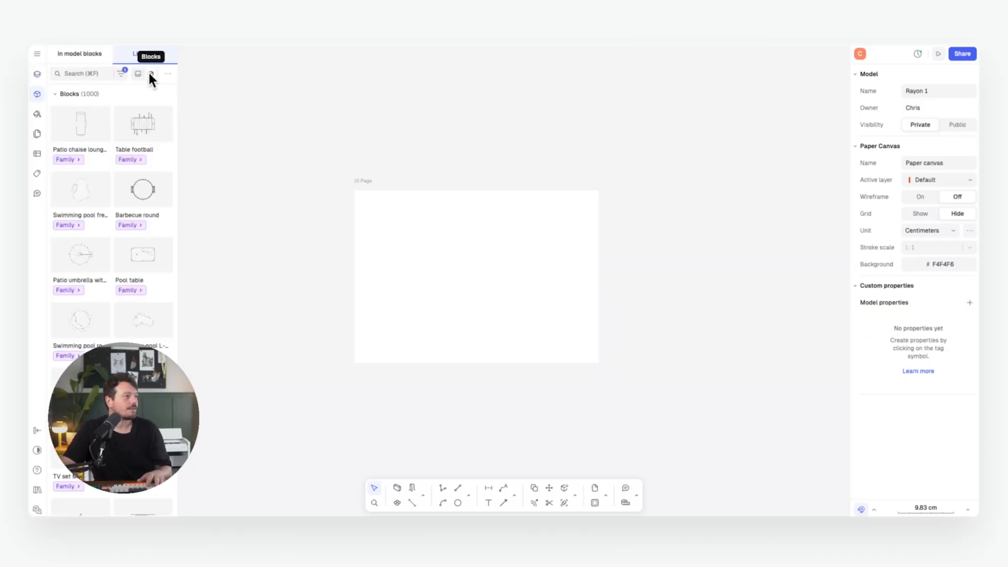
{"action": "left_click", "coordinate": [79, 73]}
{"action": "type", "text": "TITLE SHEET"}
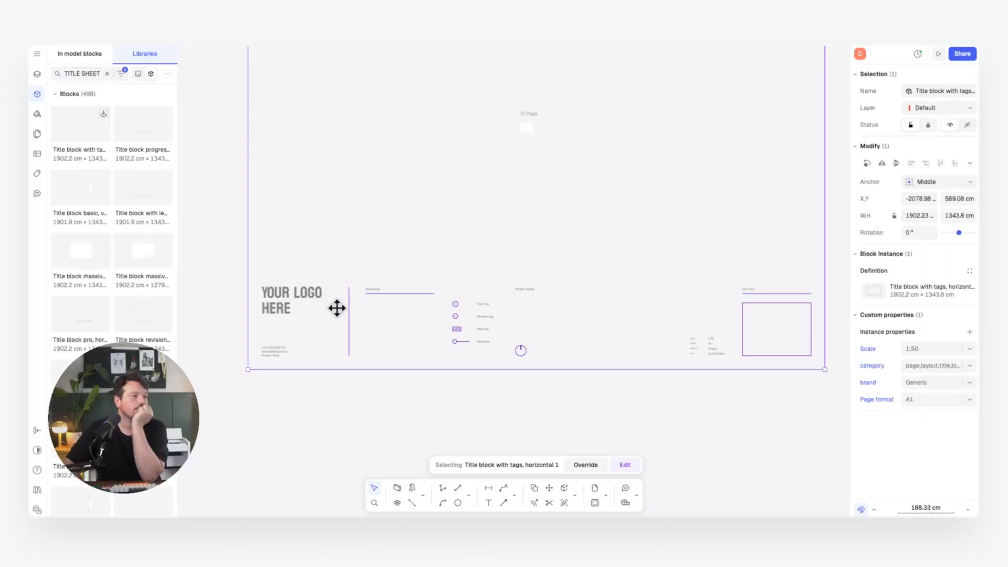
- Scale the title block down and align it to the edges of the A3 page
{"action": "scroll", "coordinate": [337, 306], "scroll_direction": "down", "scroll_amount": 5}
{"action": "left_click_drag", "start_coordinate": [319, 237], "coordinate": [317, 210]}
{"action": "scroll", "coordinate": [423, 315], "scroll_direction": "up", "scroll_amount": 3}
{"action": "scroll", "coordinate": [293, 204], "scroll_direction": "up", "scroll_amount": 8}
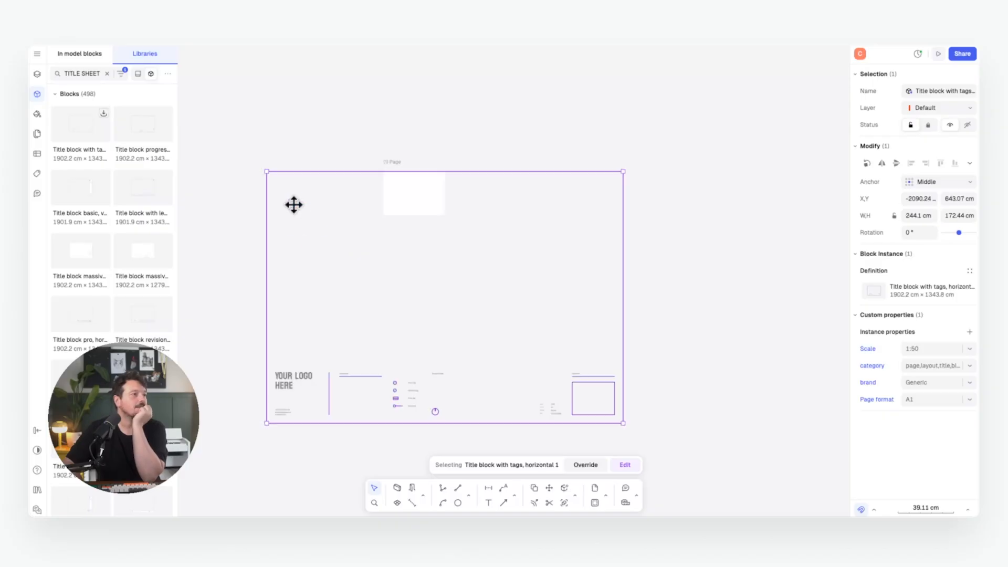
{"action": "middle_click_drag", "start_coordinate": [714, 267], "coordinate": [725, 274]}
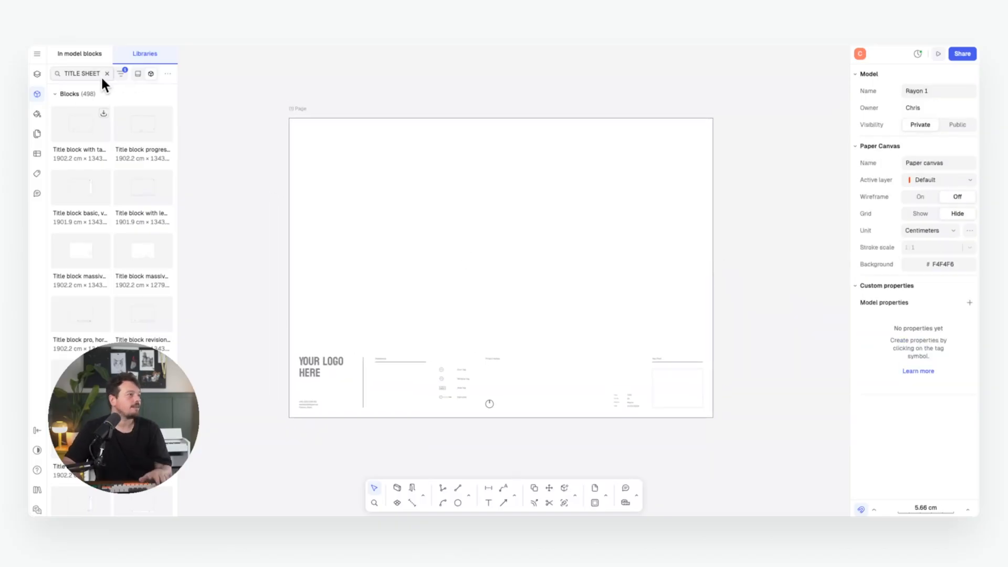
- Add a view of the model canvas to the paper canvas
{"action": "left_click", "coordinate": [38, 94]}
{"action": "left_click", "coordinate": [37, 74]}
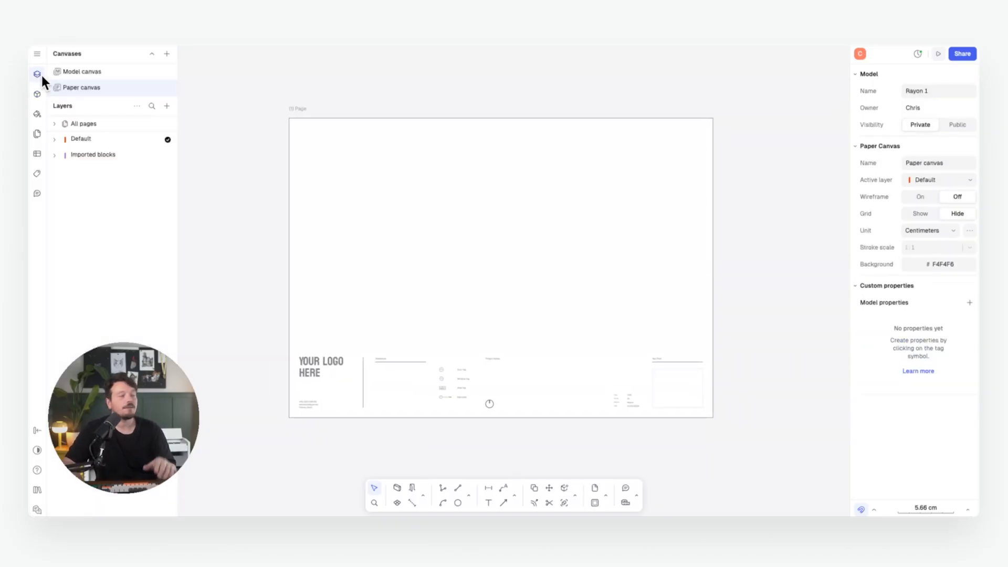
{"action": "left_click", "coordinate": [164, 105]}
{"action": "mouse_move", "coordinate": [187, 152]}
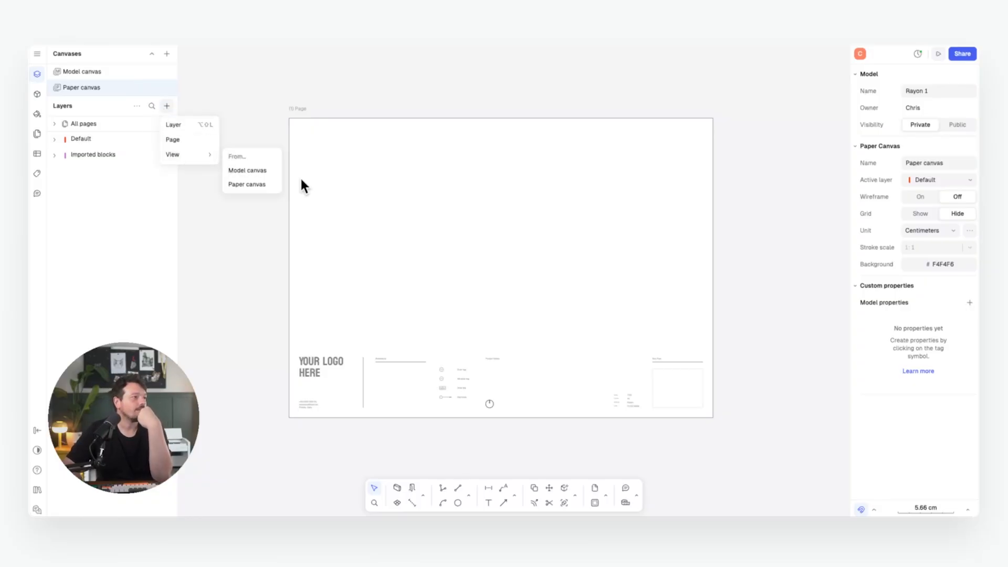
{"action": "left_click", "coordinate": [265, 170]}
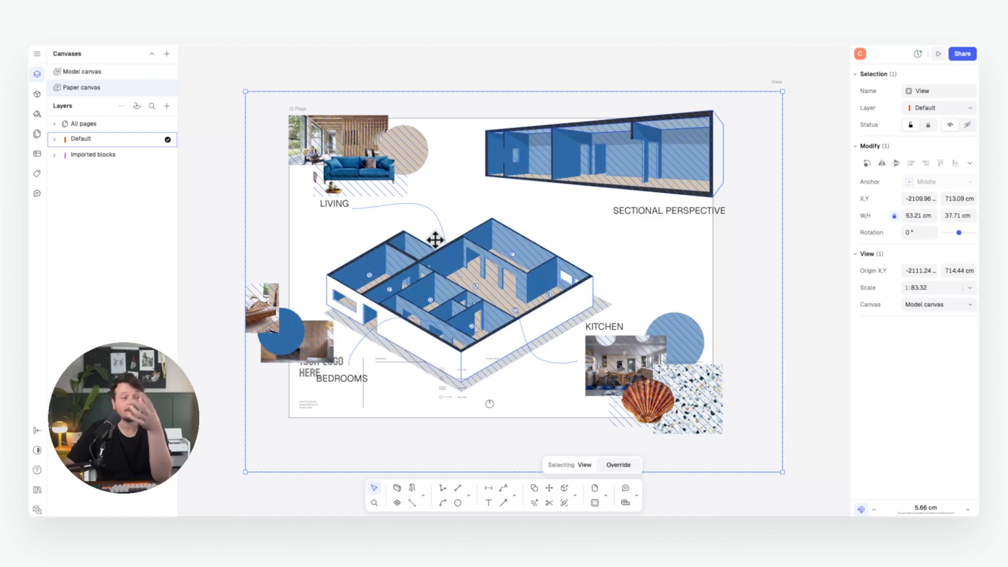
- Scale the view down to about 34.59 × 24.51 cm and position it on the page above the title block
{"action": "left_click_drag", "start_coordinate": [434, 240], "coordinate": [445, 238]}
{"action": "left_click_drag", "start_coordinate": [252, 90], "coordinate": [310, 128]}
{"action": "mouse_move", "coordinate": [510, 283]}
{"action": "left_mouse_down"}
{"action": "mouse_move", "coordinate": [476, 273]}
{"action": "mouse_move", "coordinate": [499, 283]}
{"action": "left_mouse_up"}
{"action": "left_click_drag", "start_coordinate": [781, 470], "coordinate": [605, 376]}
{"action": "left_click_drag", "start_coordinate": [544, 271], "coordinate": [577, 272]}
{"action": "mouse_move", "coordinate": [502, 297]}
{"action": "left_mouse_down"}
{"action": "mouse_move", "coordinate": [476, 295]}
{"action": "mouse_move", "coordinate": [517, 308]}
{"action": "left_mouse_up"}
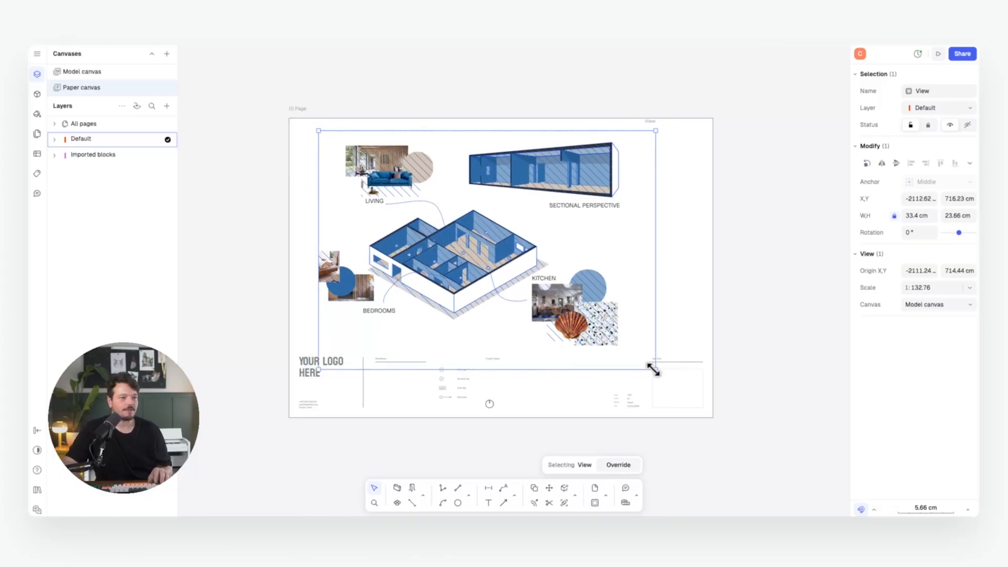
{"action": "left_click_drag", "start_coordinate": [655, 369], "coordinate": [667, 378]}
{"action": "mouse_move", "coordinate": [593, 314]}
{"action": "left_mouse_down"}
{"action": "mouse_move", "coordinate": [620, 311]}
{"action": "mouse_move", "coordinate": [608, 309]}
{"action": "left_mouse_up"}
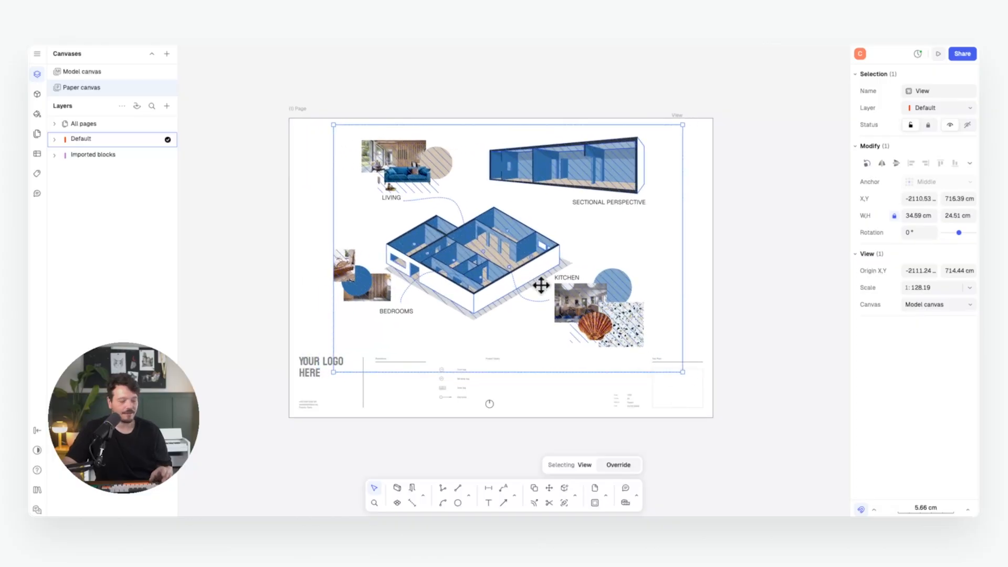
- Widen the view frame on both sides to include the legend and bed image, and raise its lower edge above the title block
{"action": "left_click_drag", "start_coordinate": [334, 204], "coordinate": [300, 204]}
{"action": "left_click_drag", "start_coordinate": [682, 236], "coordinate": [702, 236]}
{"action": "left_click_drag", "start_coordinate": [551, 372], "coordinate": [549, 352]}
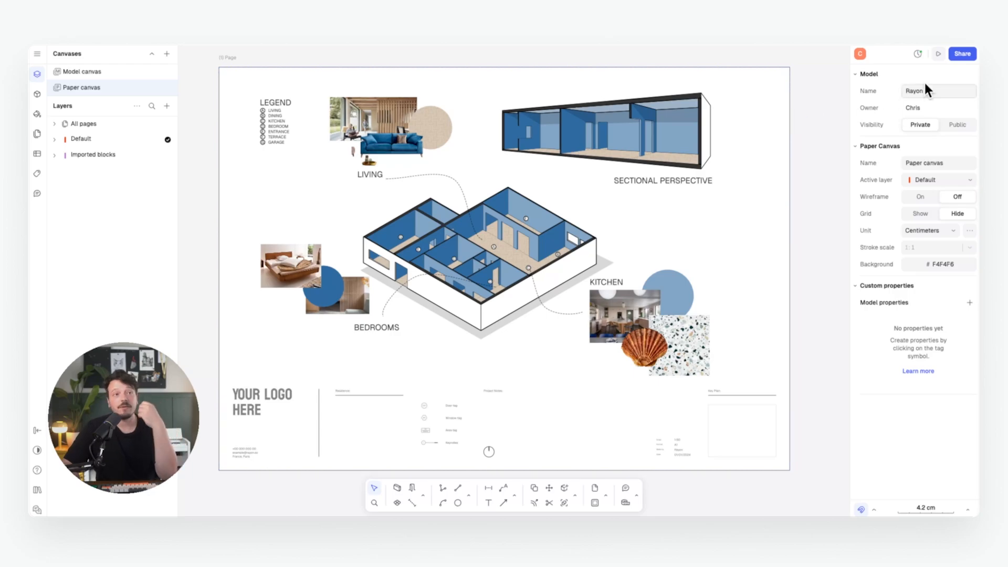
- Invite a collaborator to the model by entering their e-mail address with the Viewer role
{"action": "left_click", "coordinate": [962, 55]}
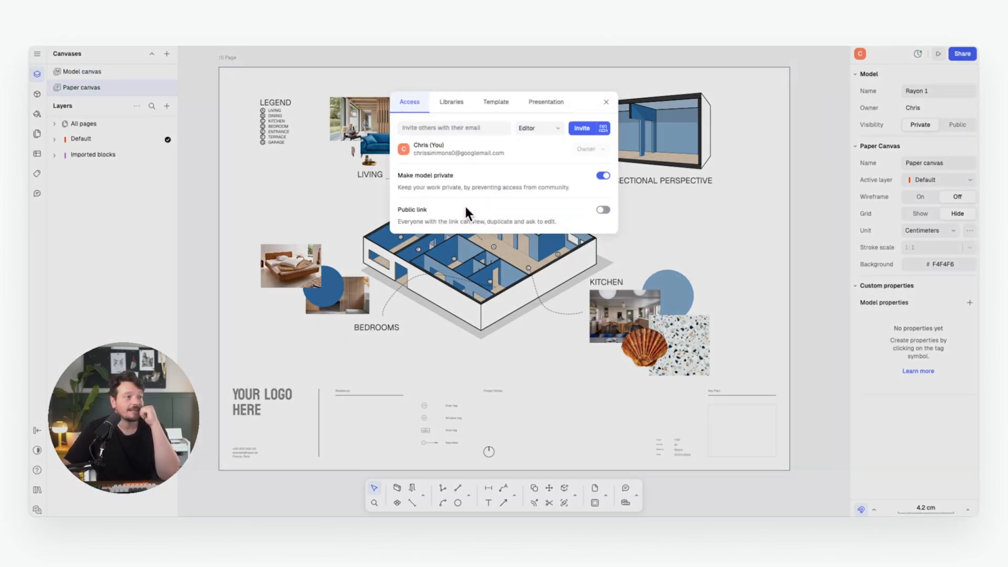
{"action": "left_click", "coordinate": [451, 128]}
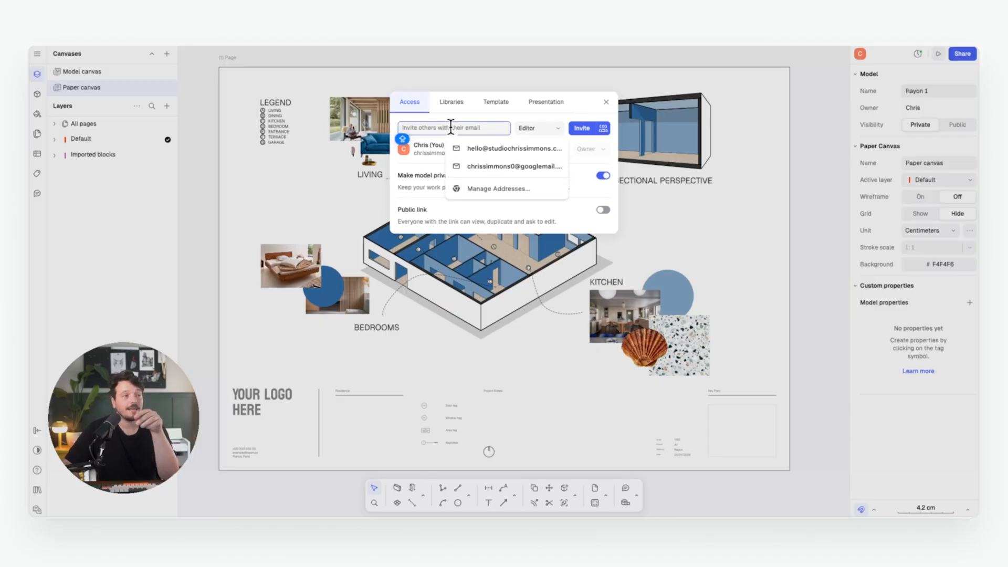
{"action": "left_click", "coordinate": [477, 148]}
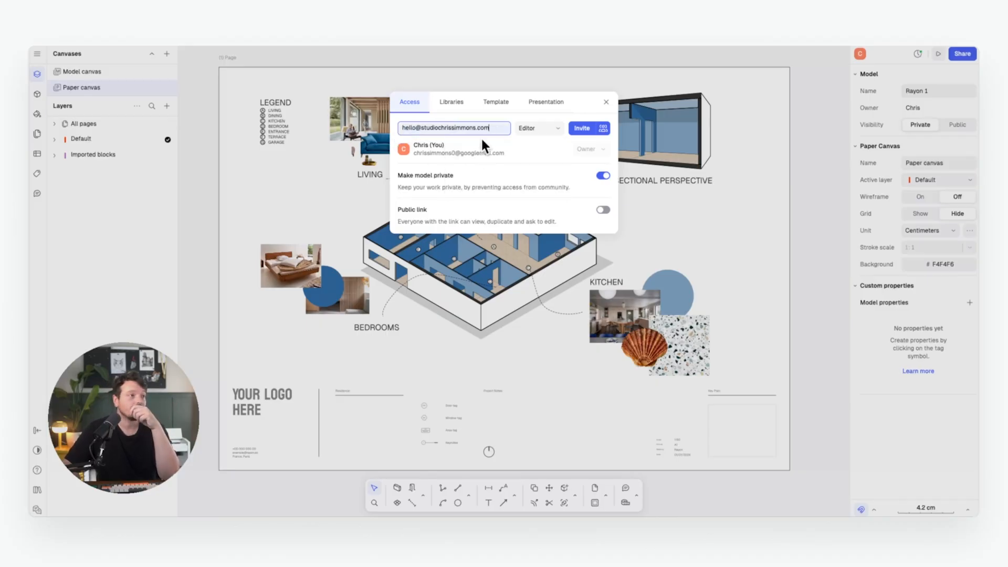
{"action": "left_click", "coordinate": [538, 126]}
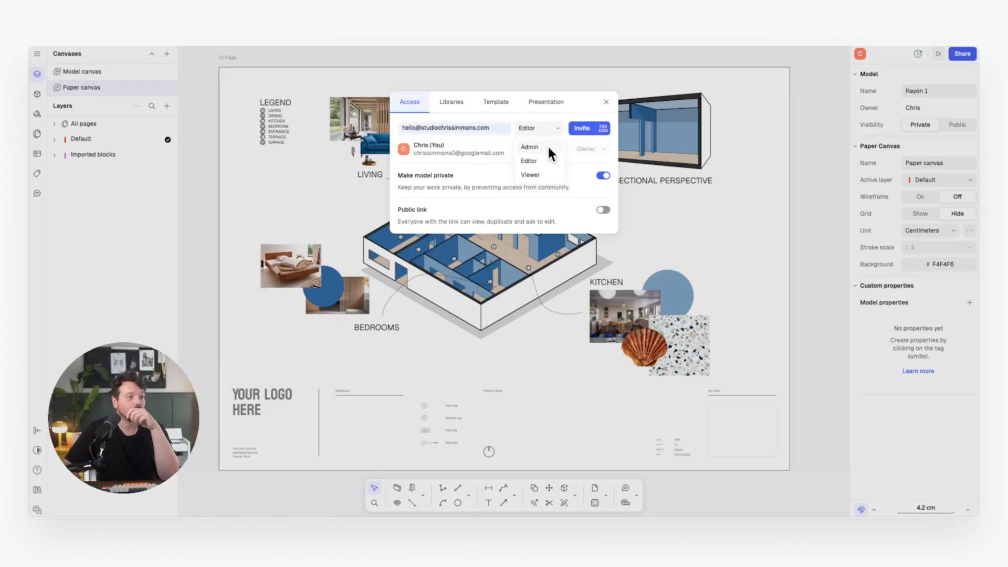
{"action": "left_click", "coordinate": [547, 175]}
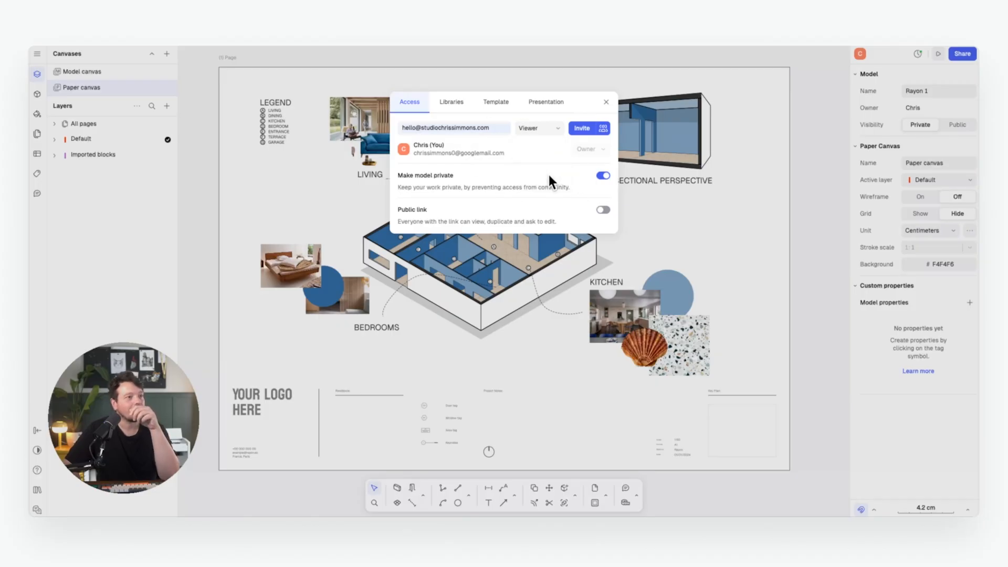
{"action": "left_click", "coordinate": [551, 126]}
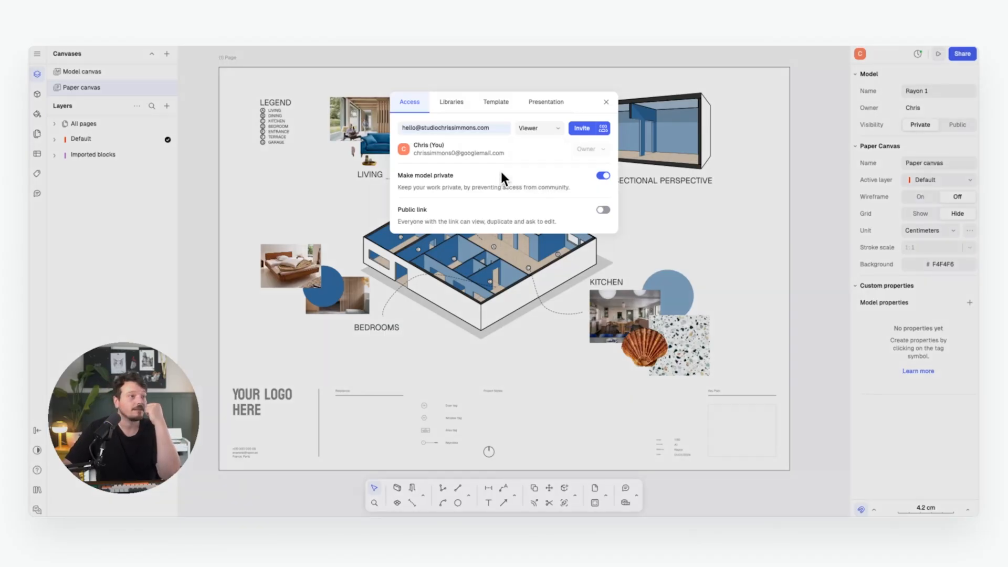
{"action": "key", "text": "Return"}
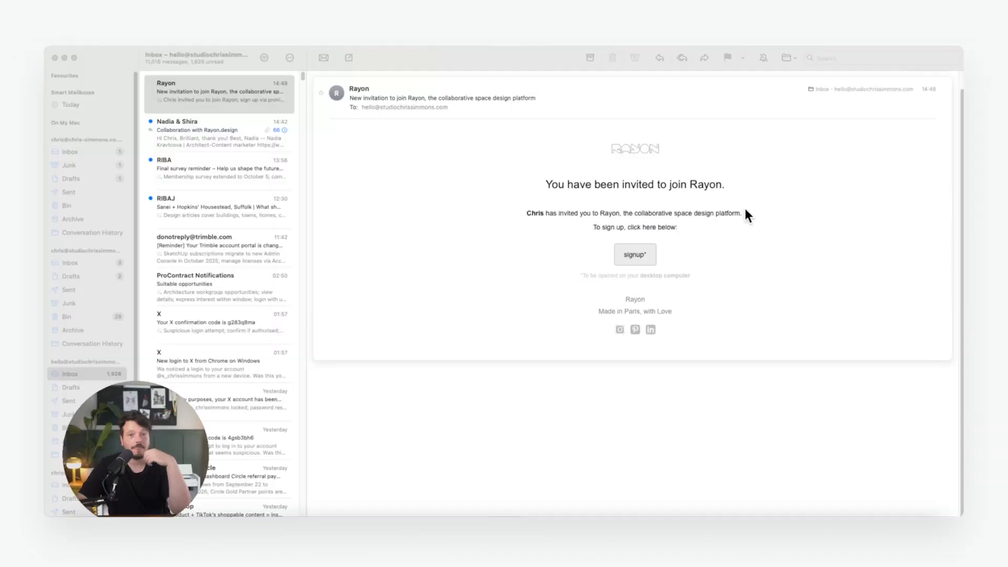
- Switch to the mail app, open the Rayon invitation's signup link in a browser and start the free account form with the name
{"action": "right_click", "coordinate": [644, 255]}
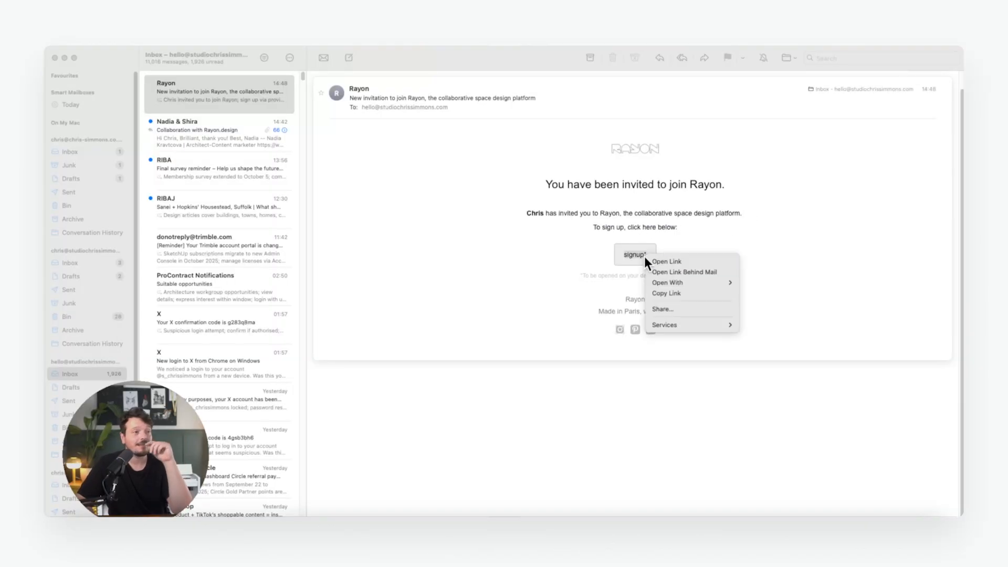
{"action": "mouse_move", "coordinate": [724, 281]}
{"action": "left_click", "coordinate": [763, 297]}
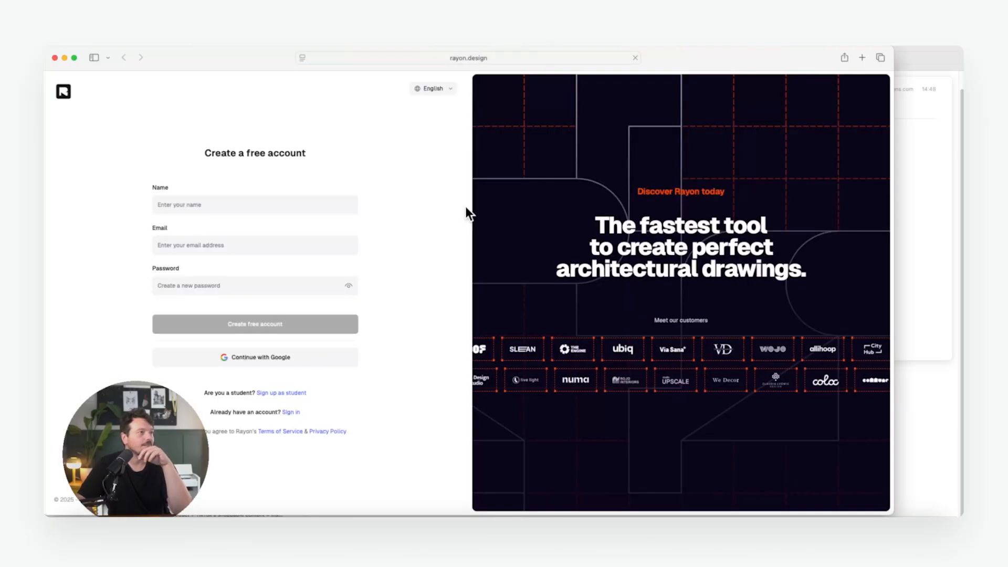
{"action": "left_click", "coordinate": [204, 204]}
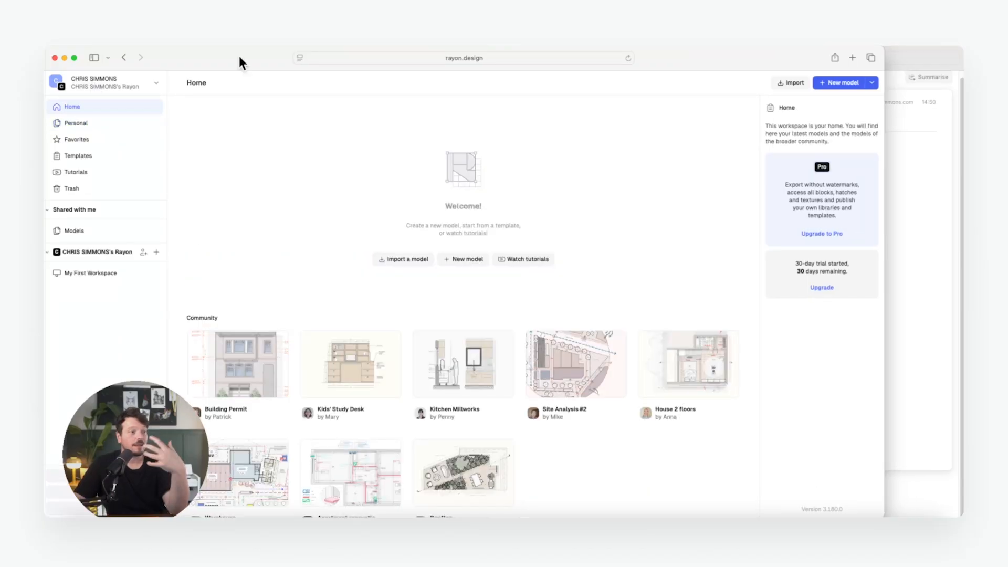
- Open the shared model Rayon 1 and examine its moodboard, isometric and sectional perspective in viewer mode
{"action": "left_click", "coordinate": [77, 229]}
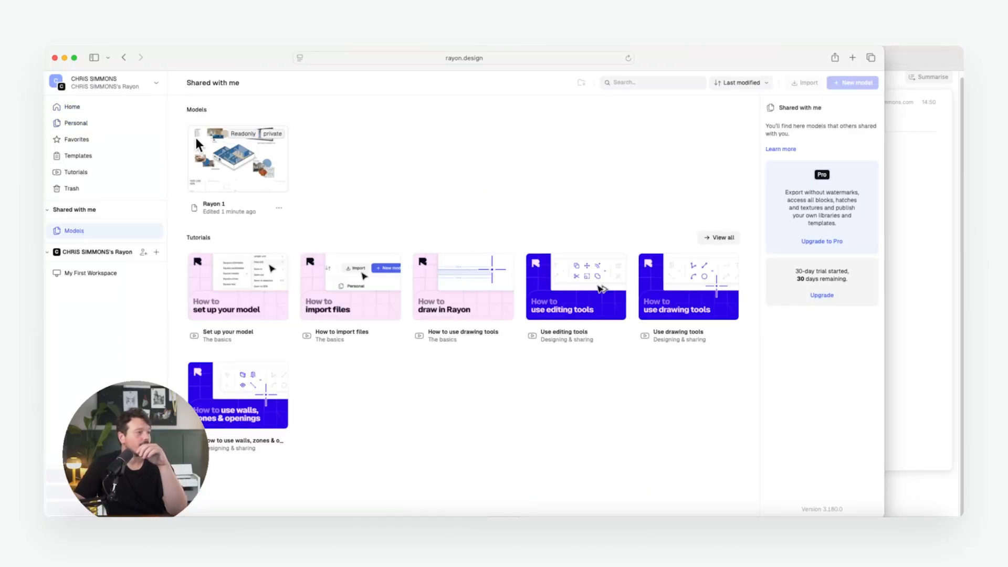
{"action": "left_click", "coordinate": [235, 163]}
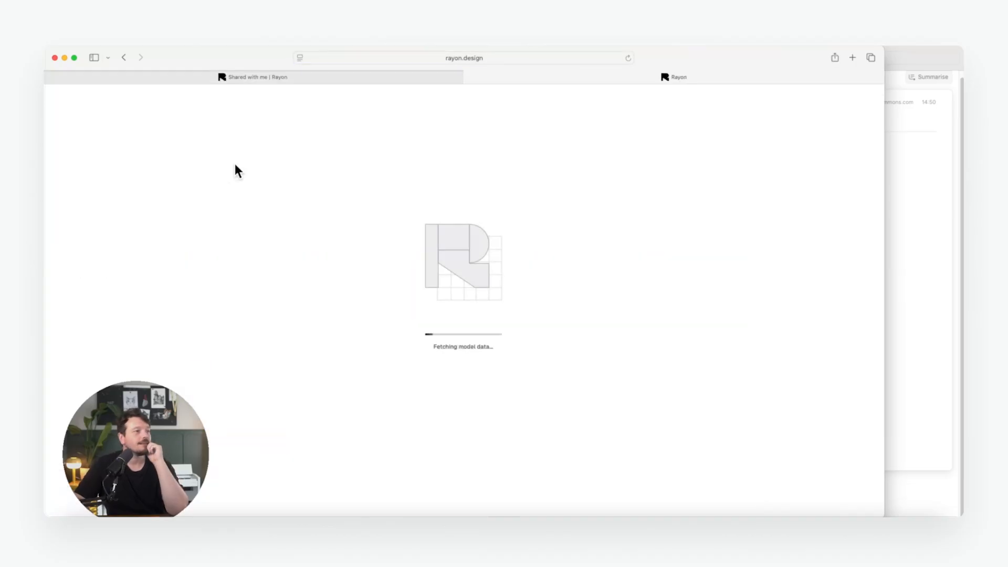
{"action": "middle_click_drag", "start_coordinate": [241, 169], "coordinate": [386, 163]}
{"action": "middle_click_drag", "start_coordinate": [442, 266], "coordinate": [443, 294]}
{"action": "middle_click_drag", "start_coordinate": [504, 282], "coordinate": [439, 243]}
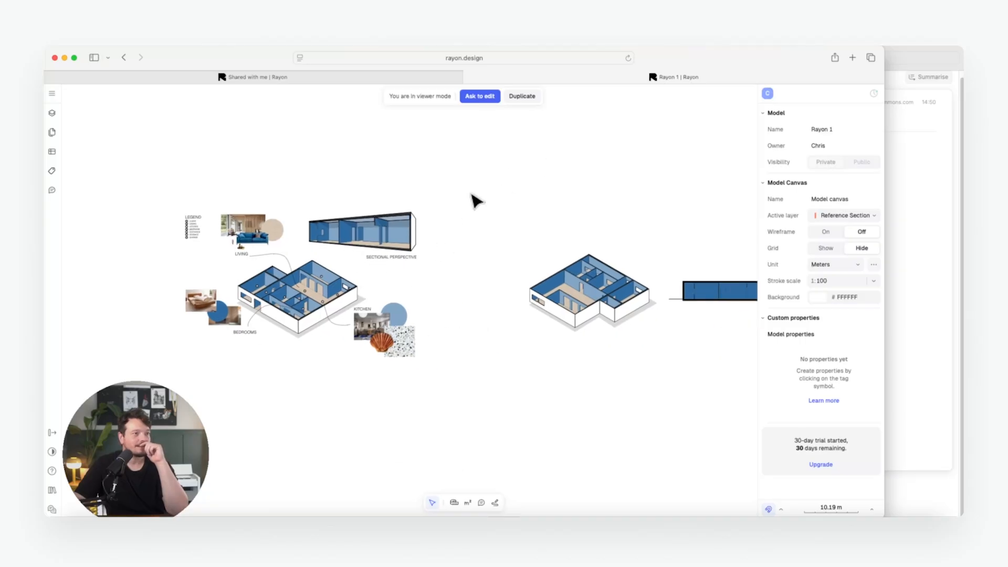
{"action": "middle_click_drag", "start_coordinate": [435, 299], "coordinate": [600, 270]}
{"action": "scroll", "coordinate": [509, 218], "scroll_direction": "up", "scroll_amount": 2}
{"action": "scroll", "coordinate": [443, 266], "scroll_direction": "up", "scroll_amount": 5}
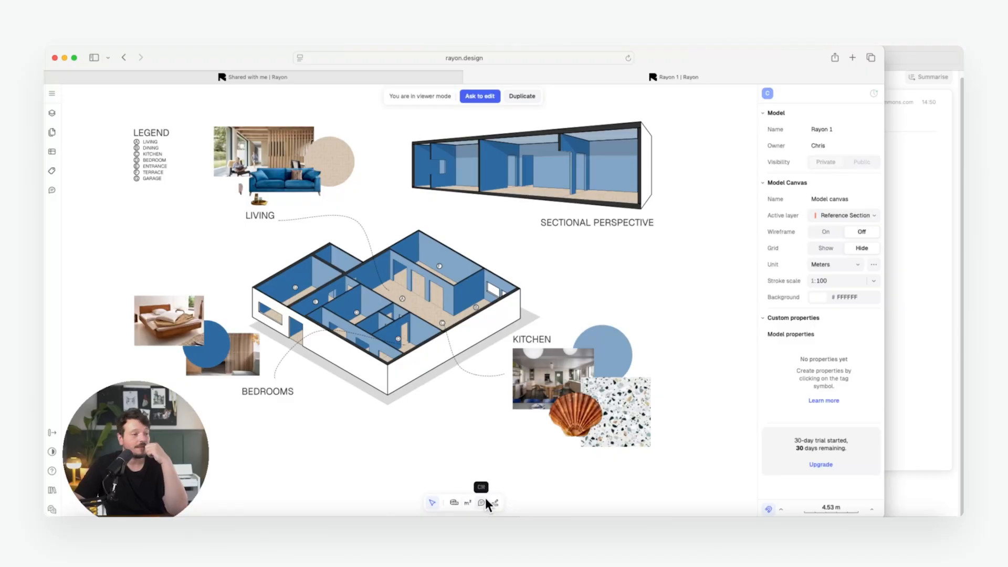
- Examine the flat section drawing and the moodboard's living area images on the shared model canvas
{"action": "scroll", "coordinate": [428, 333], "scroll_direction": "down", "scroll_amount": 6}
{"action": "scroll", "coordinate": [586, 302], "scroll_direction": "up", "scroll_amount": 10}
{"action": "middle_click_drag", "start_coordinate": [586, 302], "coordinate": [188, 240]}
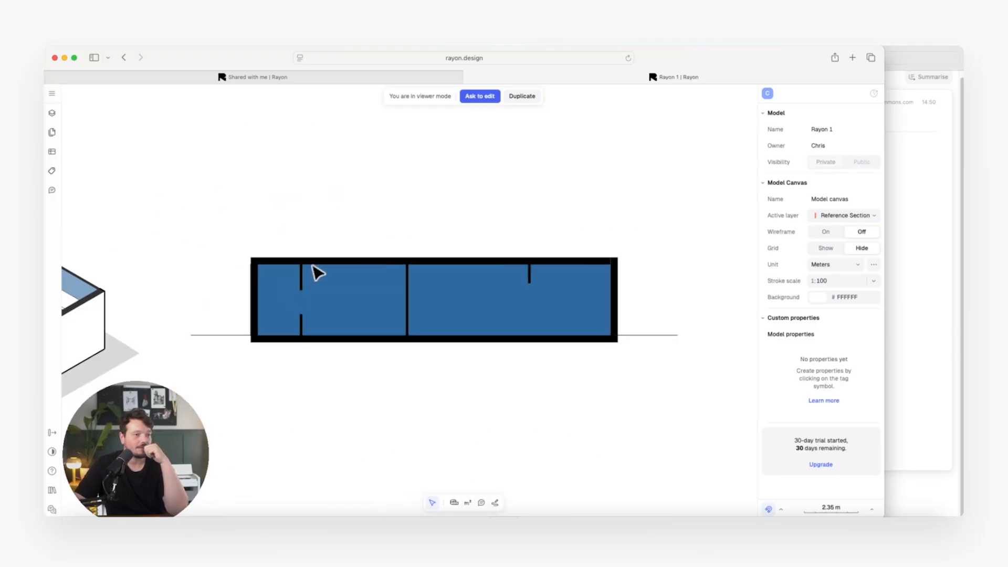
{"action": "middle_click_drag", "start_coordinate": [249, 256], "coordinate": [558, 277]}
{"action": "scroll", "coordinate": [349, 276], "scroll_direction": "down", "scroll_amount": 10}
{"action": "scroll", "coordinate": [336, 287], "scroll_direction": "up", "scroll_amount": 6}
{"action": "middle_click_drag", "start_coordinate": [244, 289], "coordinate": [476, 293]}
{"action": "scroll", "coordinate": [466, 288], "scroll_direction": "down", "scroll_amount": 2}
- Post a comment beside the living area's herringbone swatch reading "Not sure about herringbone floor, maybe something simpler"
{"action": "left_click", "coordinate": [476, 289]}
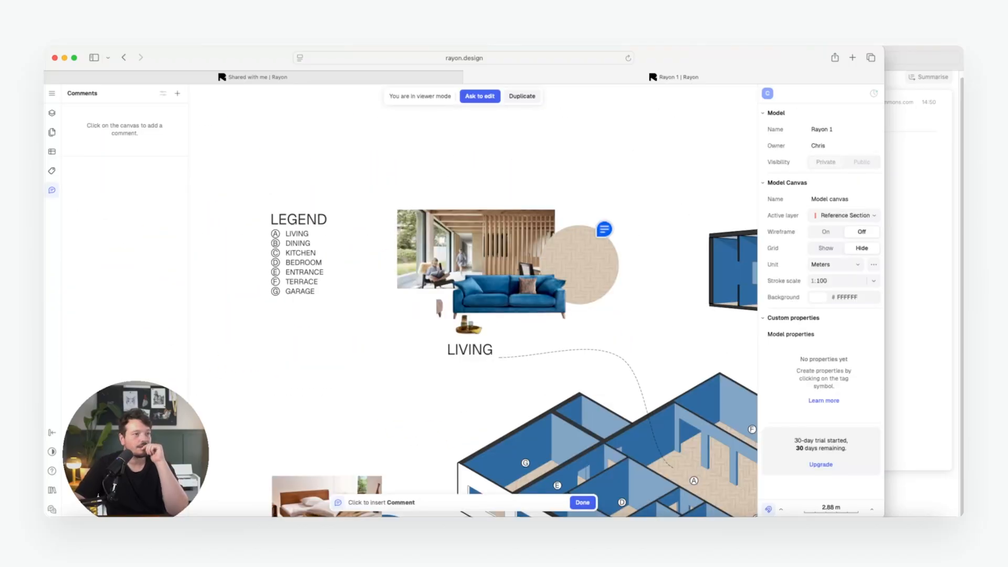
{"action": "left_click", "coordinate": [595, 227]}
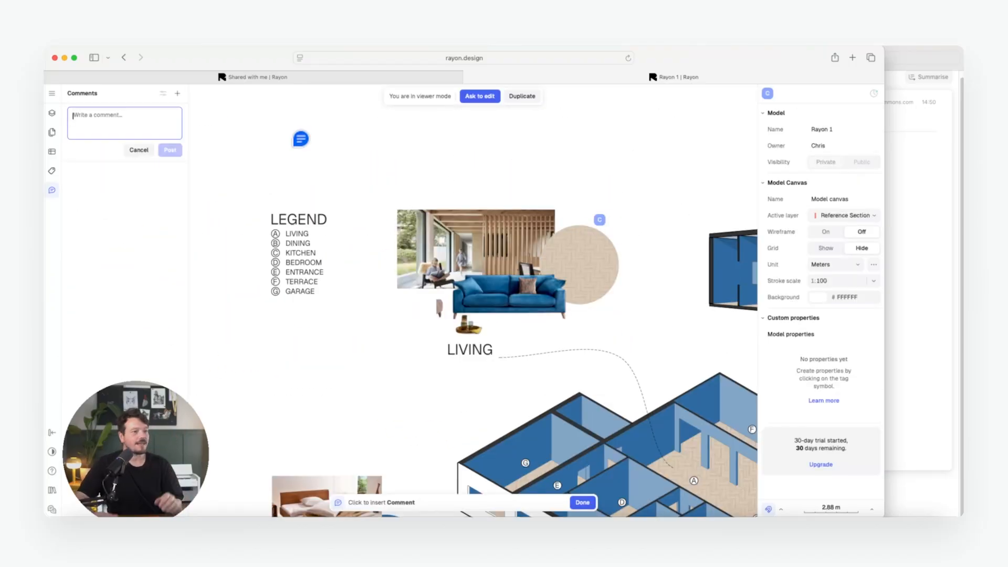
{"action": "type", "text": "Not sure about herringbone floor,"}
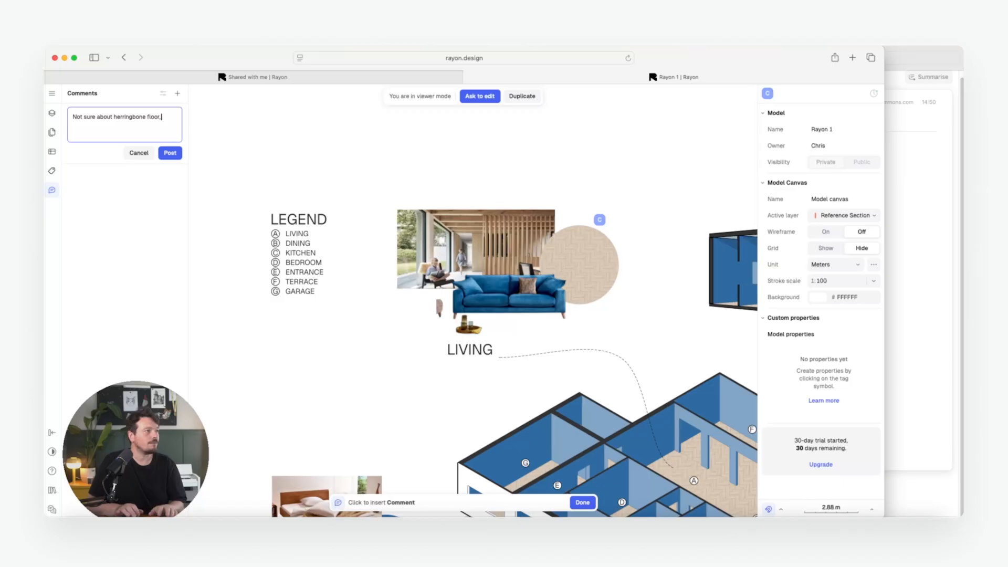
{"action": "type", "text": "maybe so"}
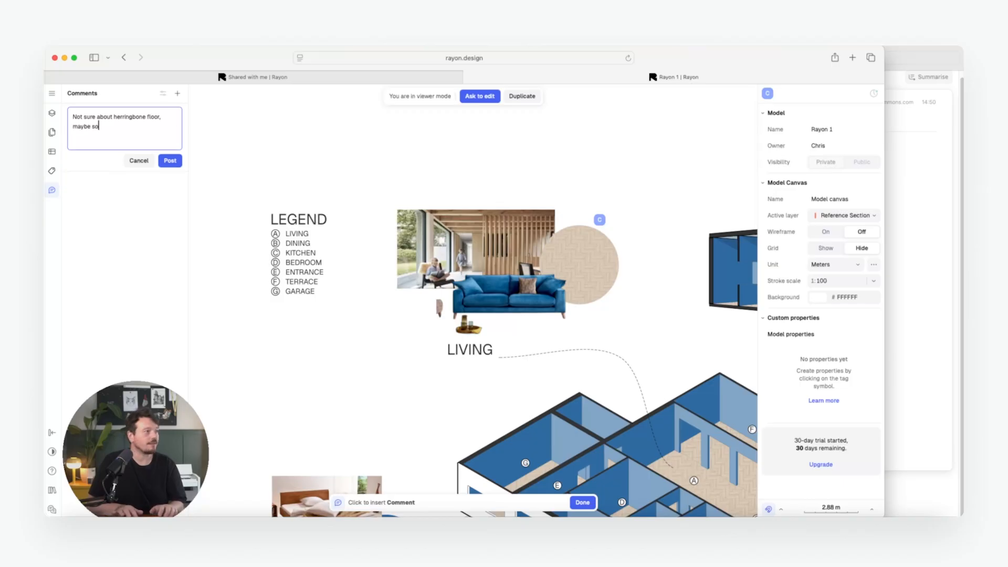
{"action": "type", "text": "mething simpler"}
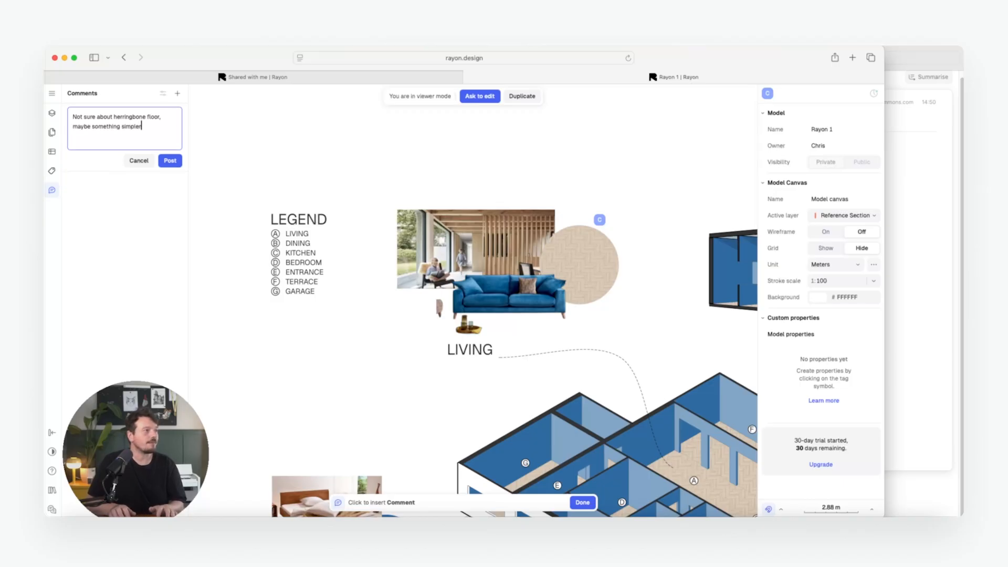
{"action": "left_click", "coordinate": [173, 162]}
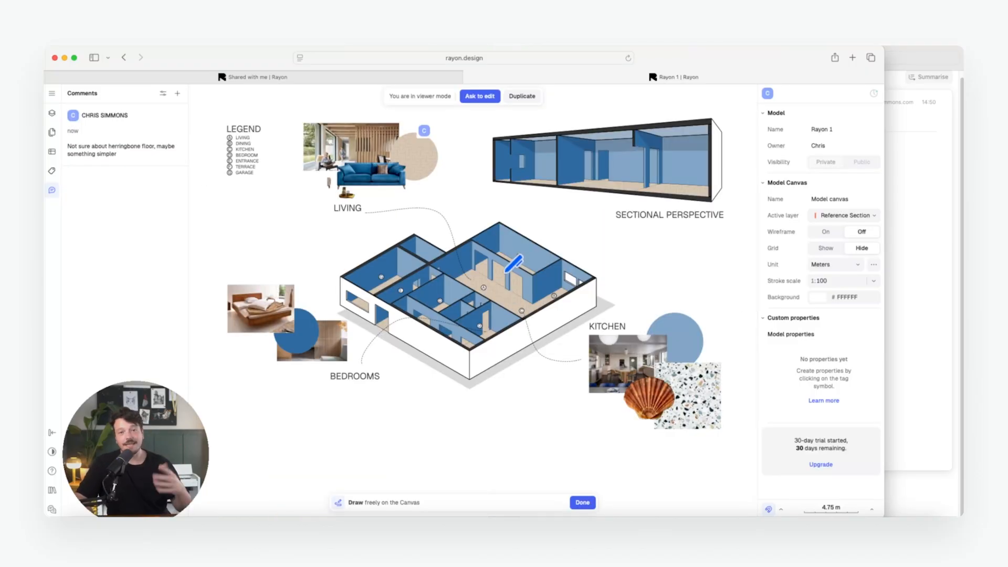
- Draw freehand annotation lines around the terrace floor strip and the living room openings in the isometric
{"action": "scroll", "coordinate": [484, 247], "scroll_direction": "up", "scroll_amount": 5}
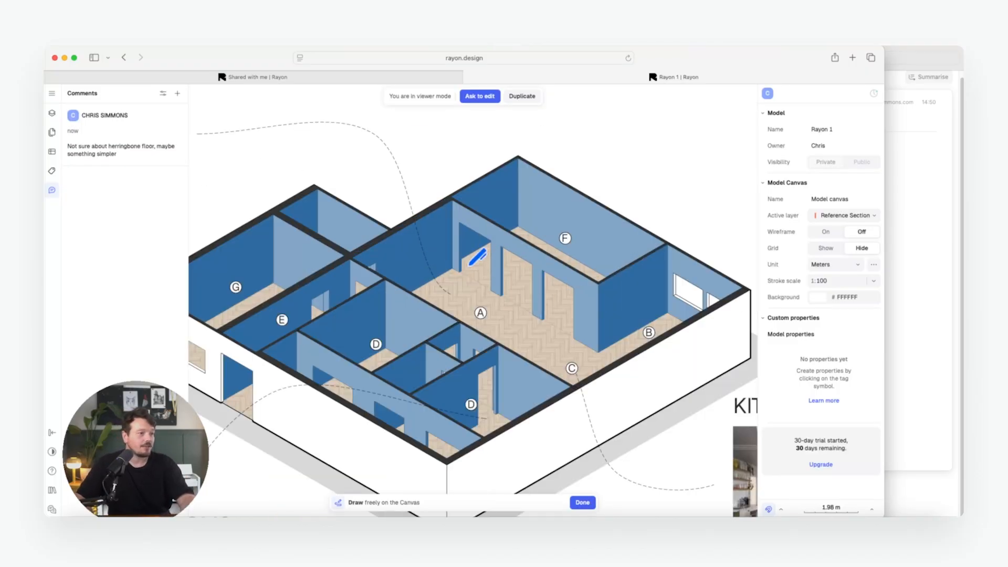
{"action": "scroll", "coordinate": [486, 265], "scroll_direction": "up", "scroll_amount": 5}
{"action": "mouse_move", "coordinate": [432, 275]}
{"action": "left_mouse_down"}
{"action": "mouse_move", "coordinate": [482, 295]}
{"action": "mouse_move", "coordinate": [496, 314]}
{"action": "mouse_move", "coordinate": [493, 231]}
{"action": "mouse_move", "coordinate": [518, 203]}
{"action": "mouse_move", "coordinate": [595, 261]}
{"action": "mouse_move", "coordinate": [595, 361]}
{"action": "mouse_move", "coordinate": [528, 329]}
{"action": "left_mouse_up"}
{"action": "mouse_move", "coordinate": [612, 387]}
{"action": "left_mouse_down"}
{"action": "mouse_move", "coordinate": [608, 301]}
{"action": "mouse_move", "coordinate": [669, 302]}
{"action": "mouse_move", "coordinate": [687, 316]}
{"action": "left_mouse_up"}
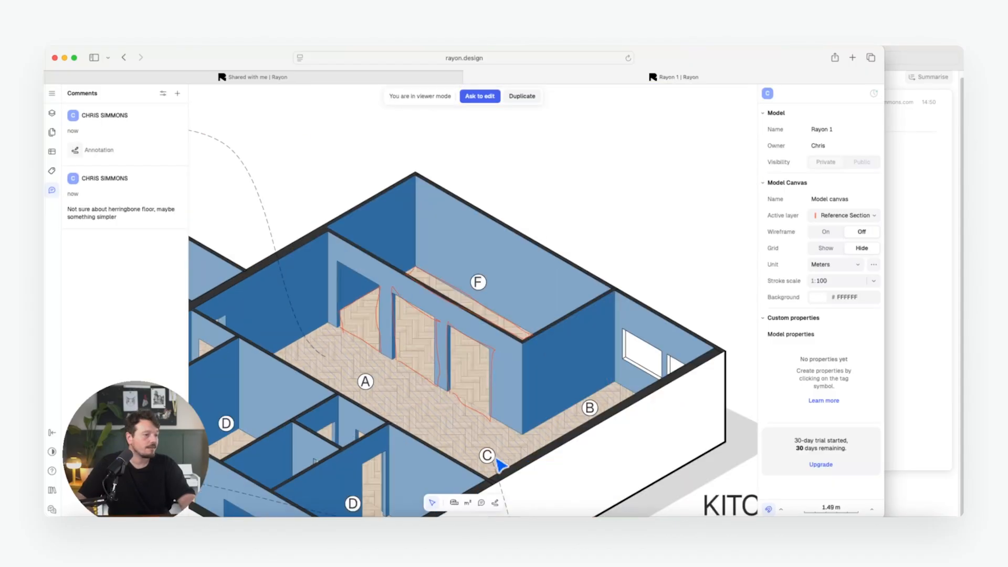
- Post a comment on terrace F in the isometric reading "This is external, potentially use timber decking or paving"
{"action": "left_click", "coordinate": [481, 503]}
{"action": "left_click", "coordinate": [504, 292]}
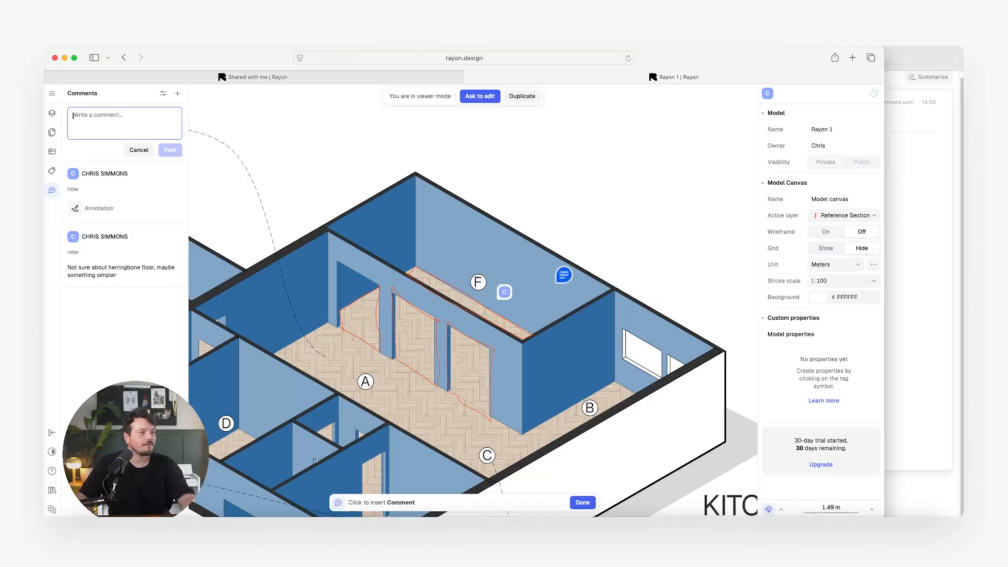
{"action": "type", "text": "A"}
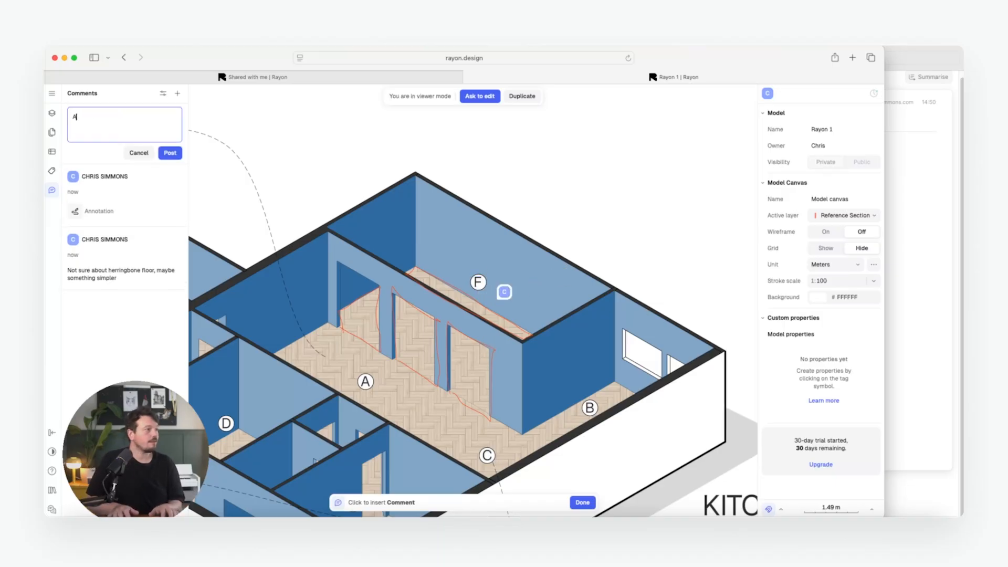
{"action": "key", "text": "BackSpace"}
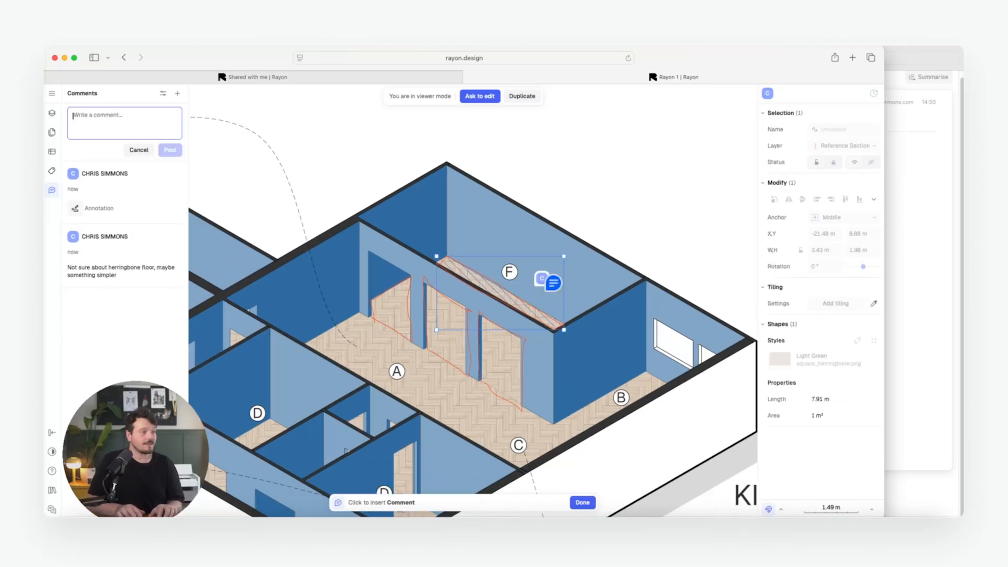
{"action": "type", "text": "Th"}
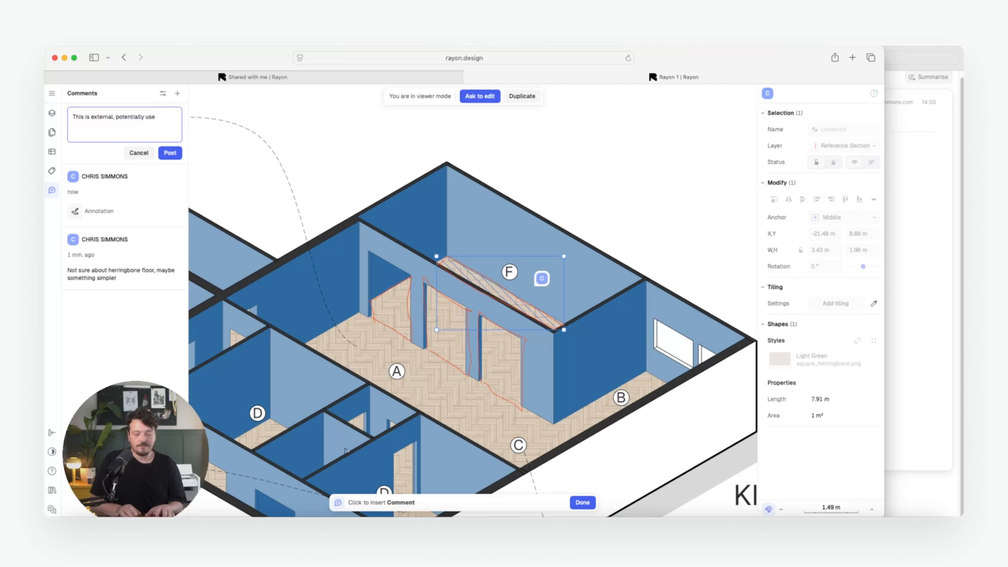
{"action": "type", "text": "decking or paving"}
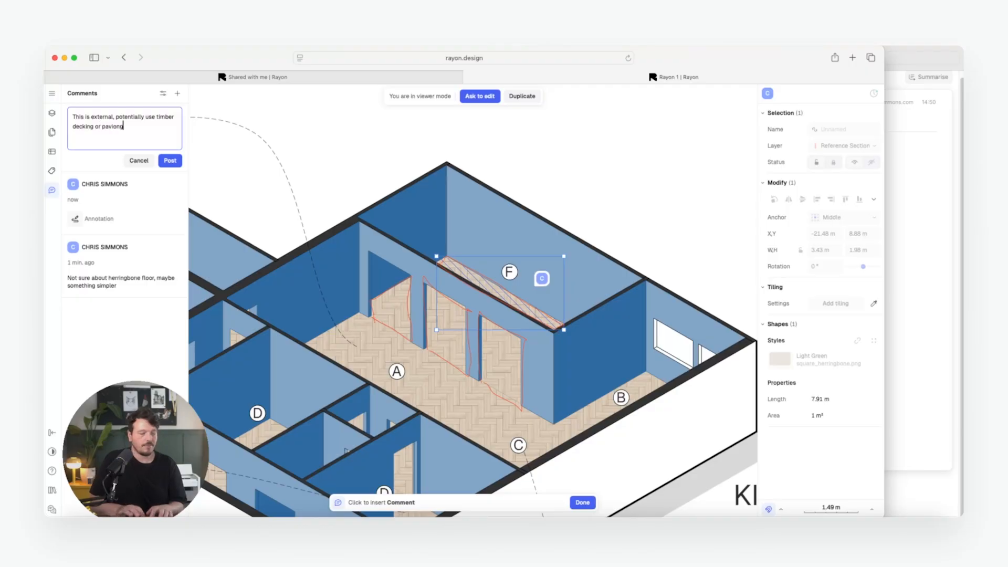
{"action": "key", "text": "BackSpace"}
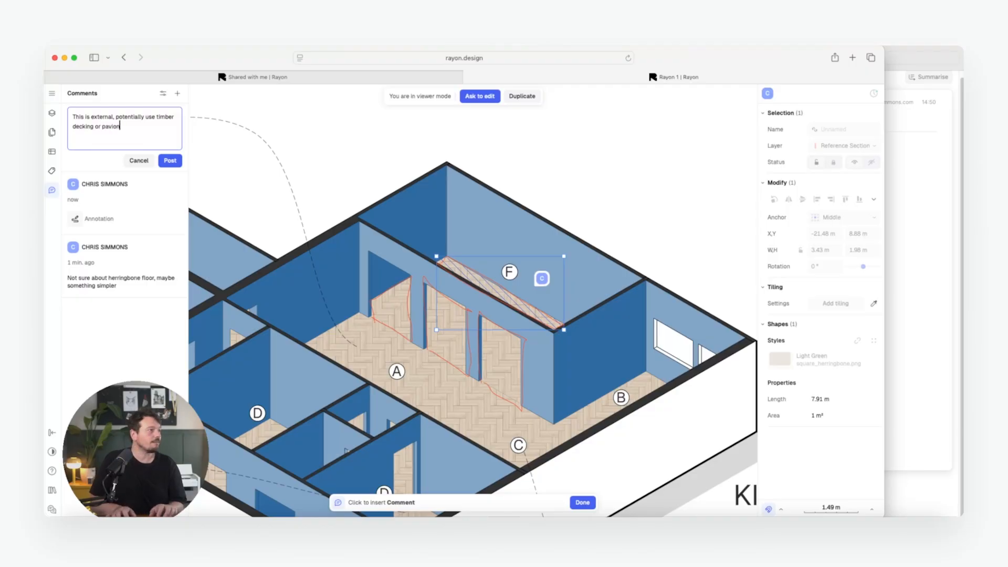
{"action": "key", "text": "Return"}
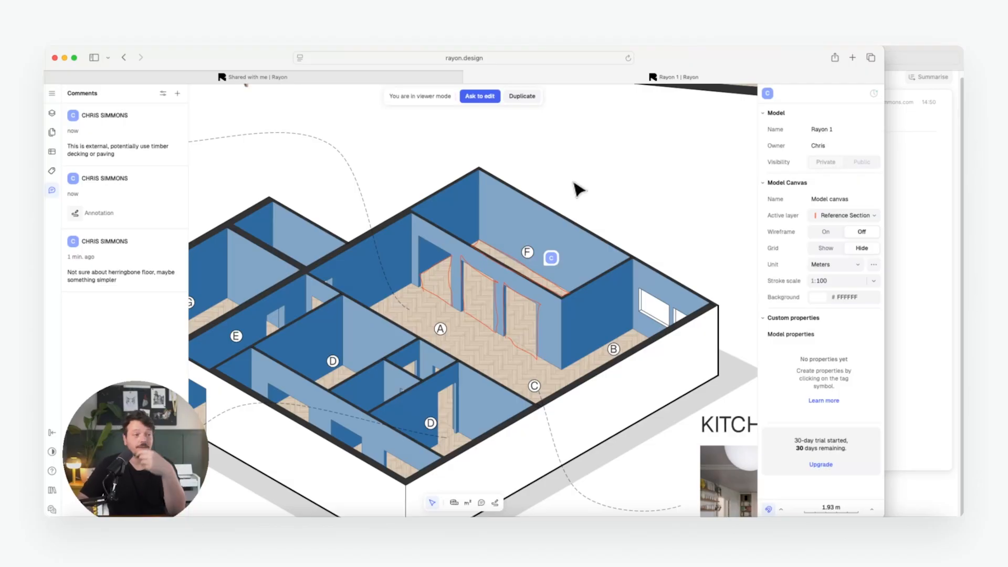
{"action": "scroll", "coordinate": [578, 188], "scroll_direction": "down", "scroll_amount": 5}
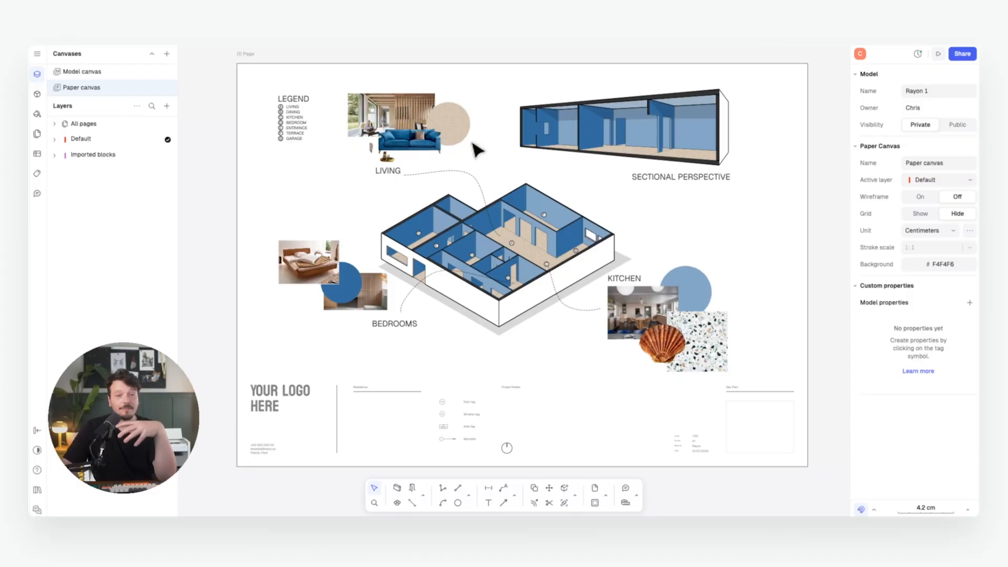
- In the owner's model, switch to the model canvas, show the comments and open the herringbone floor comment
{"action": "left_click", "coordinate": [83, 71]}
{"action": "left_click", "coordinate": [38, 193]}
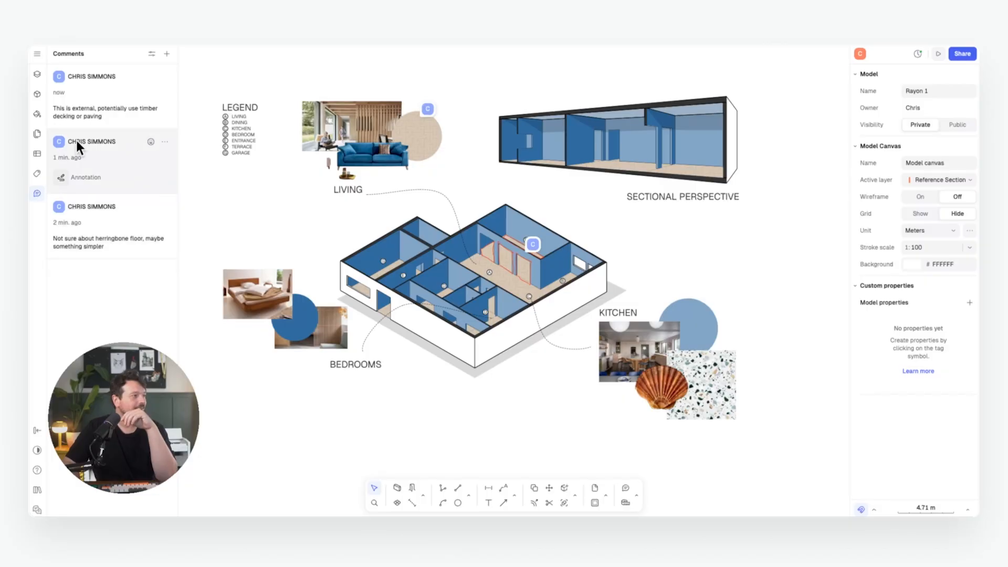
{"action": "left_click", "coordinate": [92, 214]}
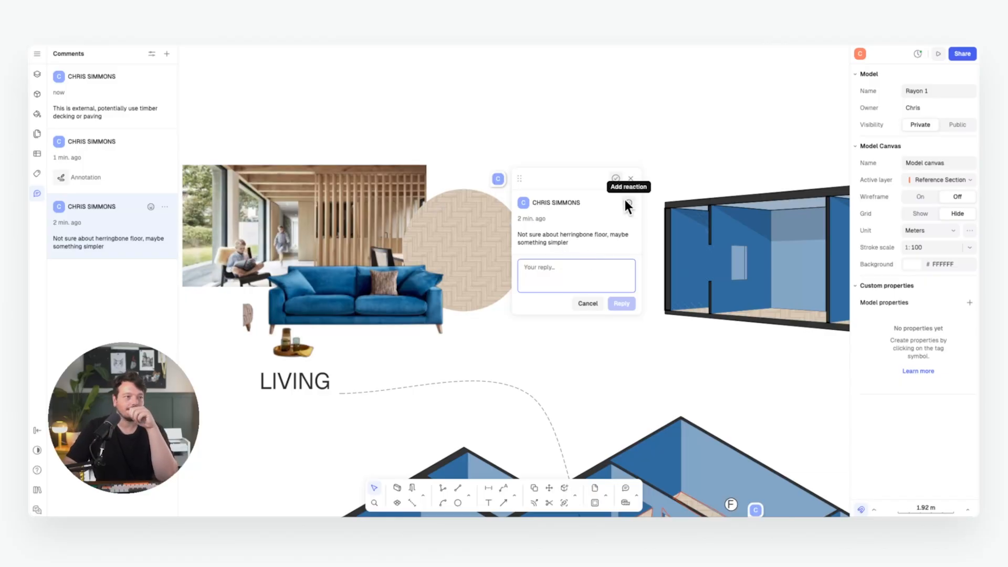
{"action": "left_click", "coordinate": [628, 203]}
{"action": "scroll", "coordinate": [673, 321], "scroll_direction": "down", "scroll_amount": 3}
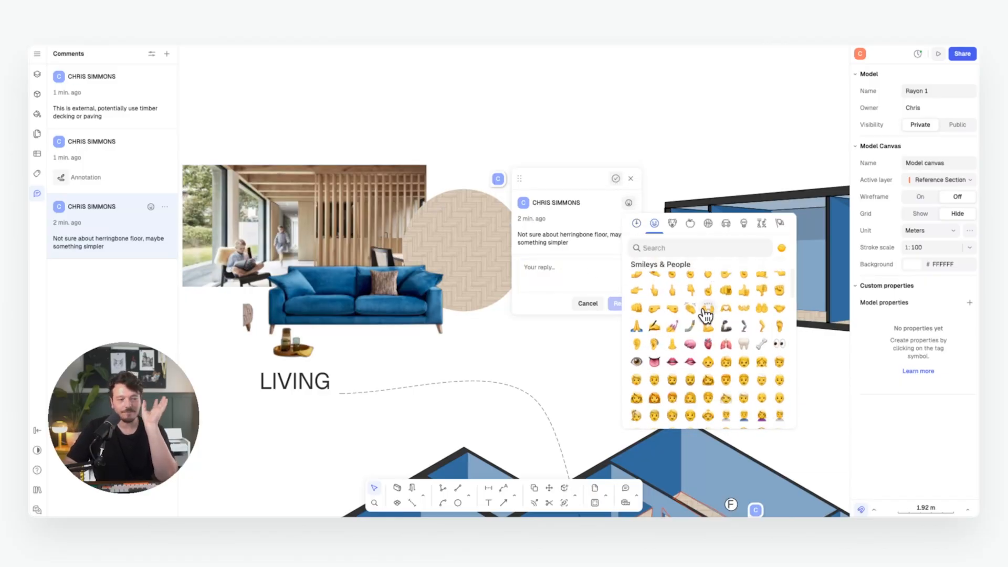
{"action": "left_click", "coordinate": [604, 207]}
- Reply to the herringbone floor comment with "Ok, no problem will send back some options"
{"action": "left_click", "coordinate": [548, 272]}
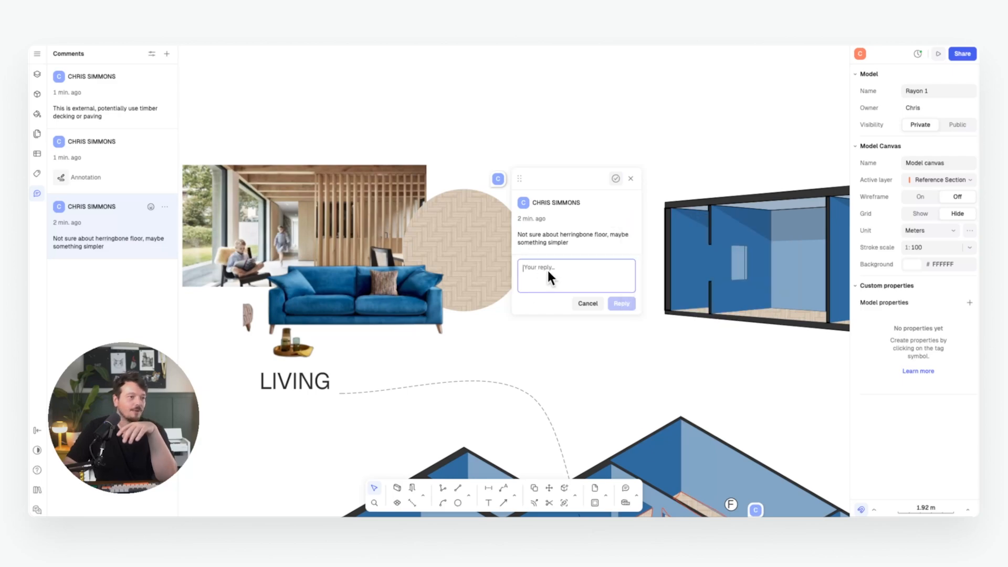
{"action": "type", "text": "Ok, no problem"}
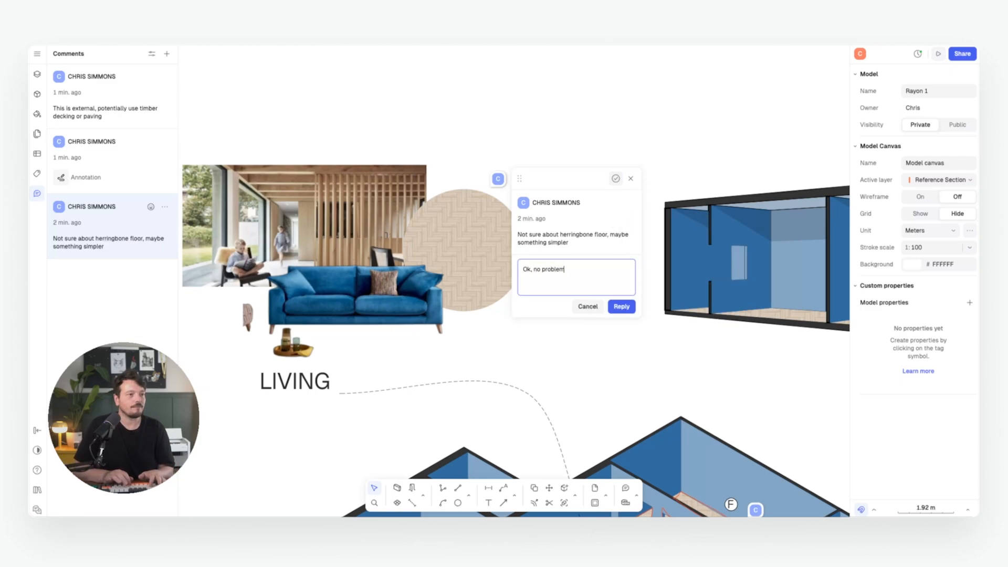
{"action": "type", "text": " will send back some options"}
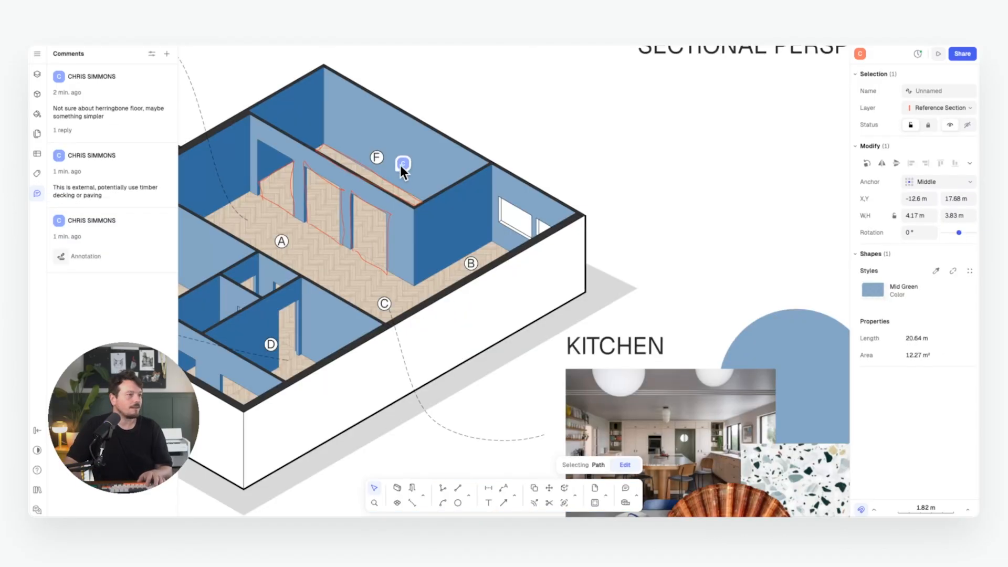
- Reply to the terrace comment in the isometric with "Agreed with client this will be timber deck"
{"action": "left_click", "coordinate": [402, 164]}
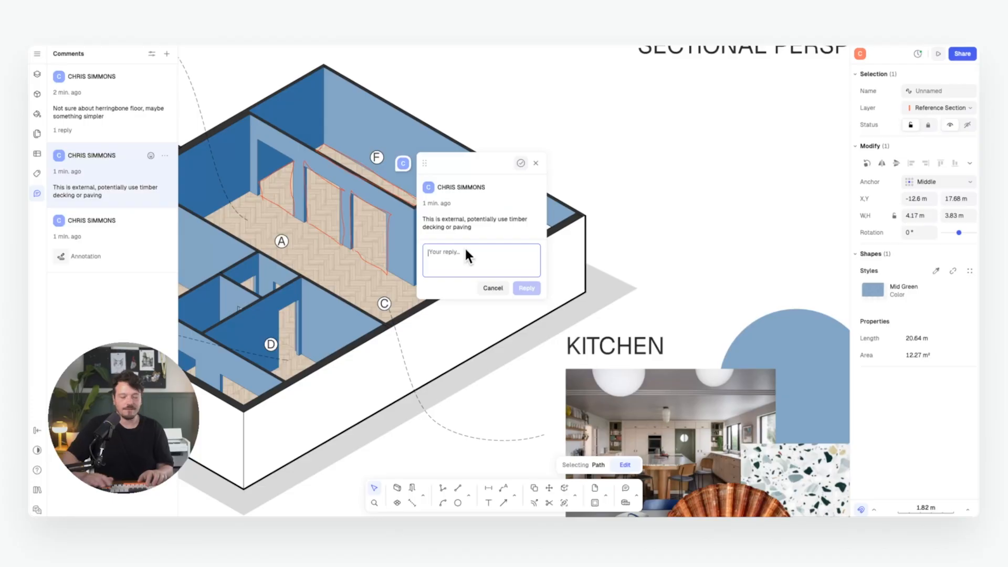
{"action": "type", "text": "Ag"}
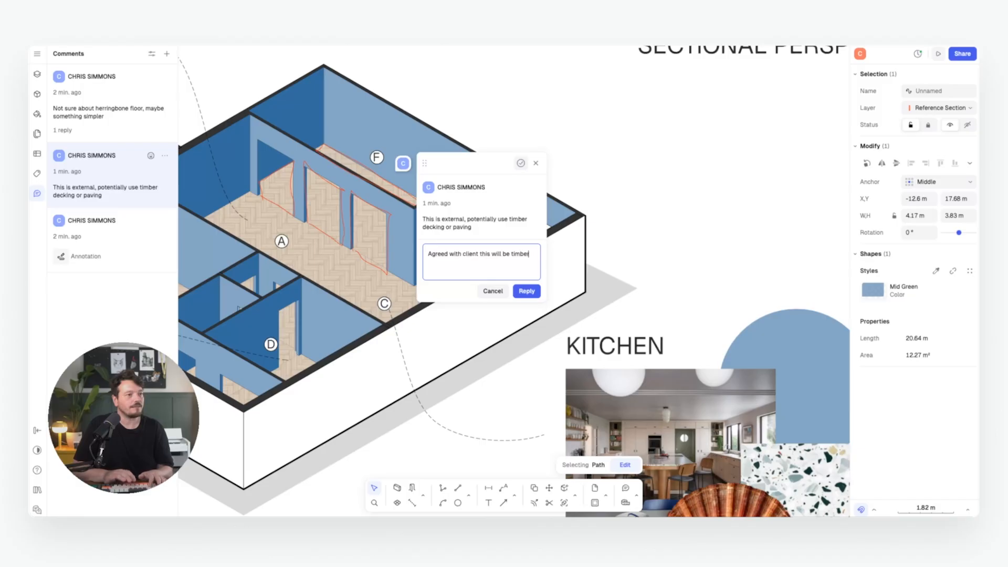
{"action": "type", "text": "deck"}
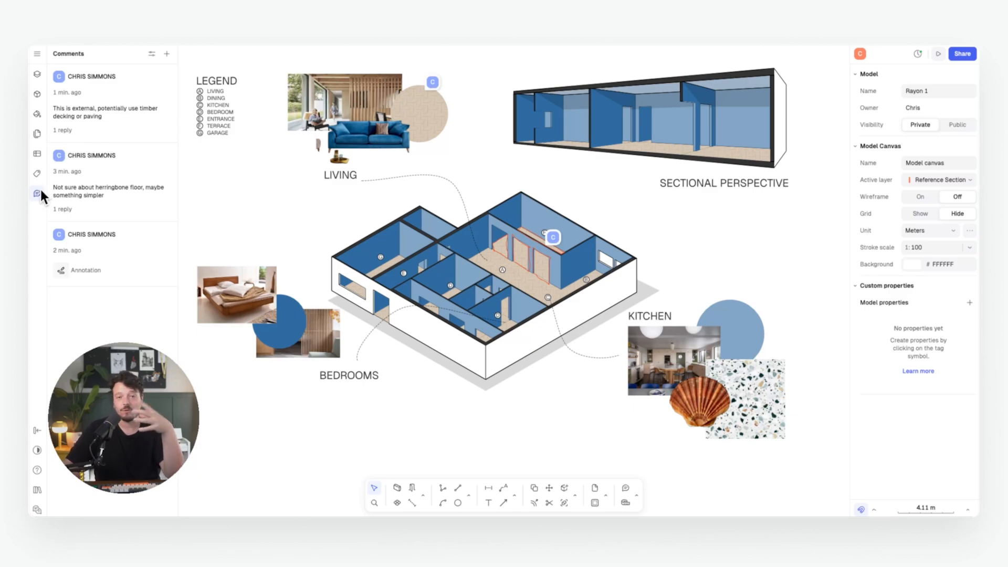
- Hide the comments and switch to the paper canvas with the whole title sheet in view
{"action": "left_click", "coordinate": [37, 193]}
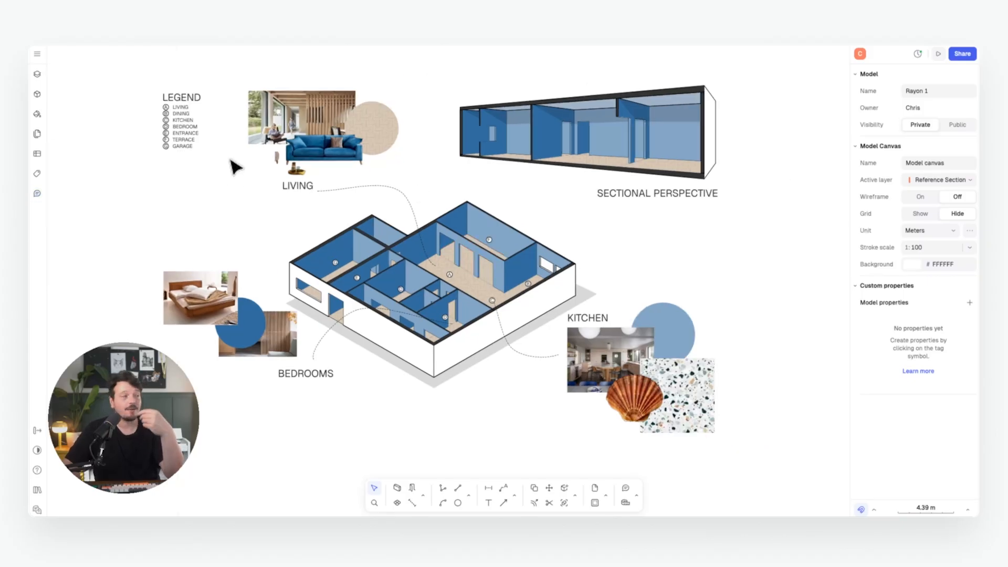
{"action": "left_click", "coordinate": [37, 54]}
{"action": "left_click", "coordinate": [37, 74]}
{"action": "left_click", "coordinate": [37, 74]}
{"action": "left_click", "coordinate": [83, 87]}
{"action": "scroll", "coordinate": [491, 150], "scroll_direction": "down", "scroll_amount": 1}
{"action": "middle_click_drag", "start_coordinate": [538, 171], "coordinate": [495, 187]}
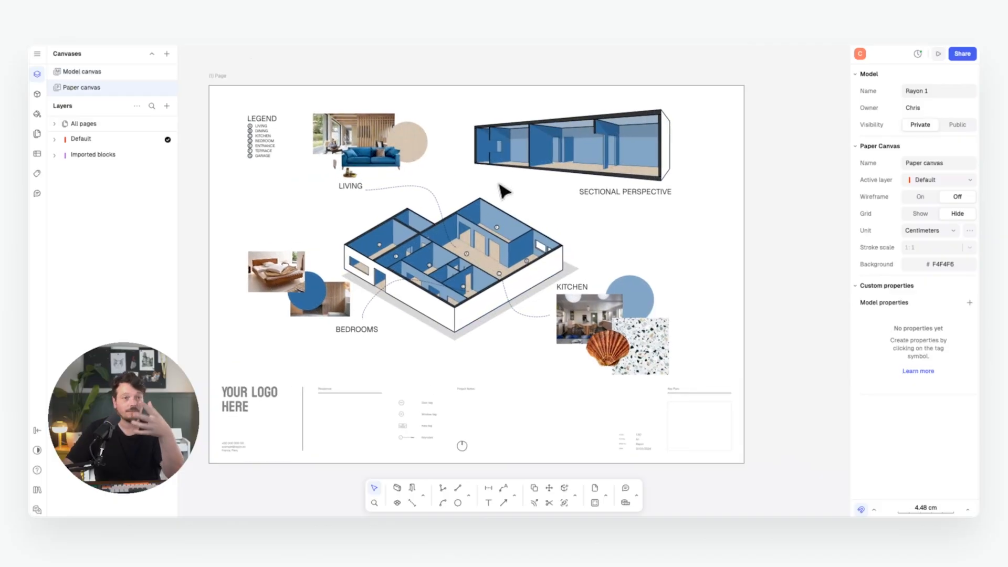
- Publish the sheet as a presentation with its link copied, and open the published presentation in full screen
{"action": "left_click", "coordinate": [961, 54]}
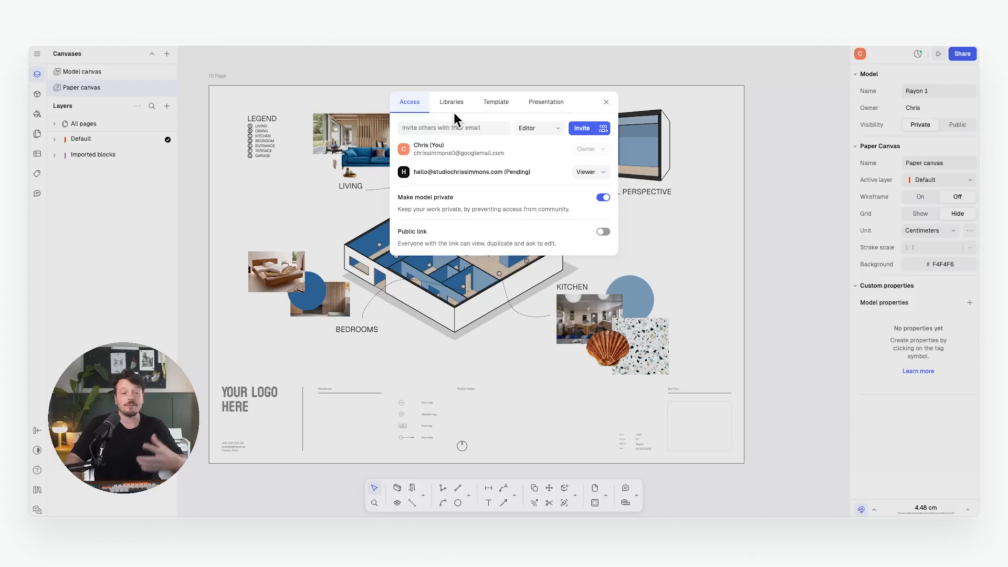
{"action": "left_click", "coordinate": [546, 102]}
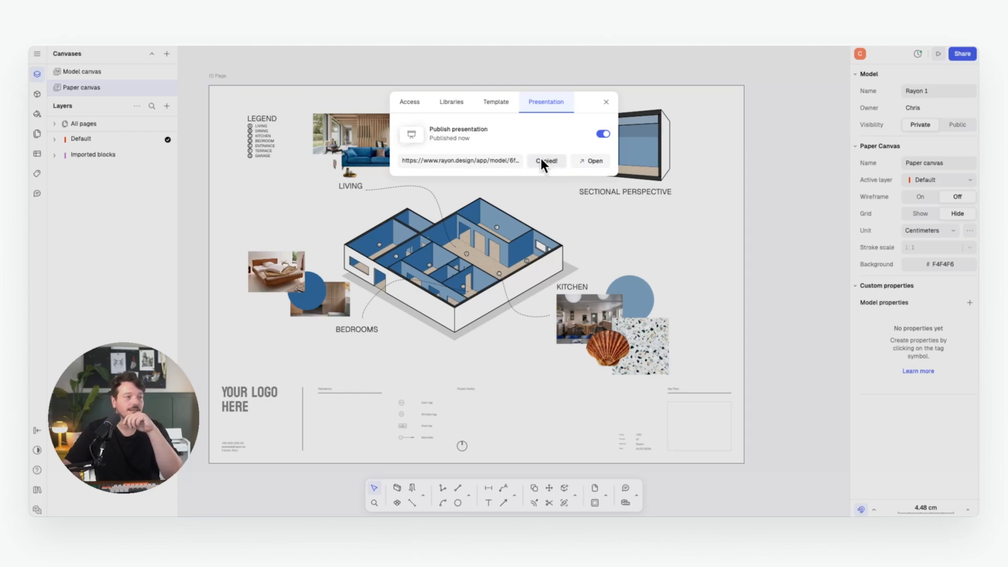
{"action": "left_click", "coordinate": [589, 161]}
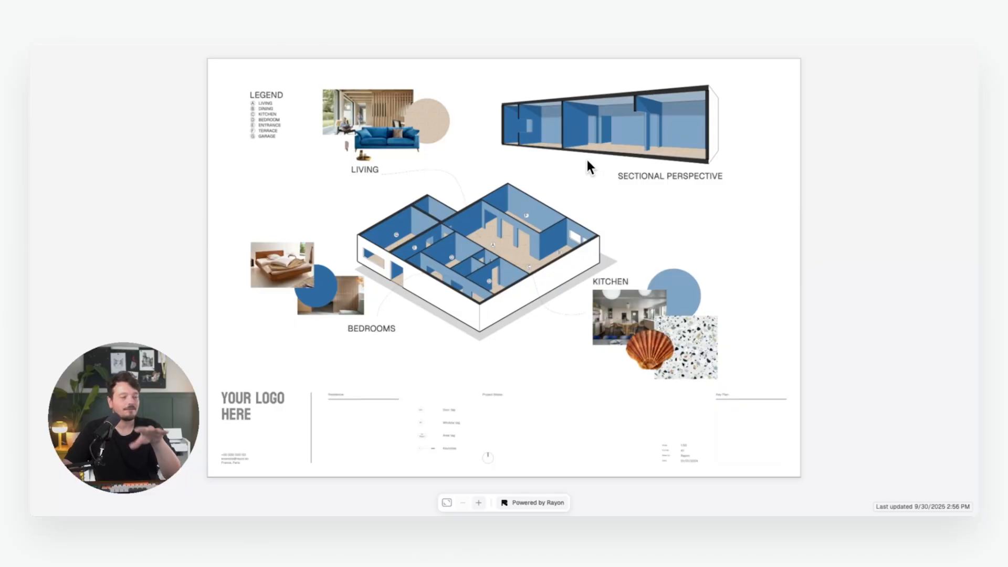
{"action": "left_click", "coordinate": [450, 503]}
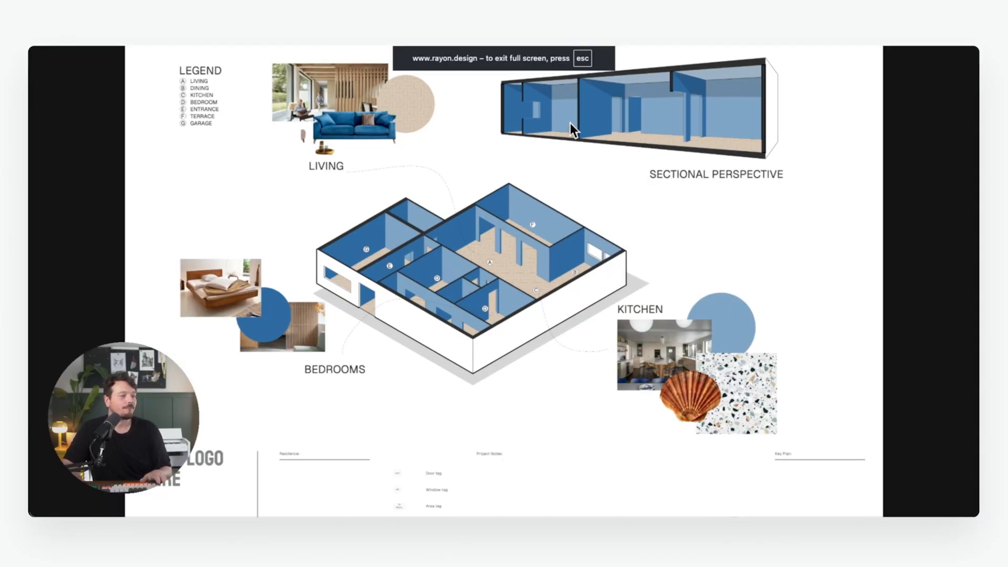